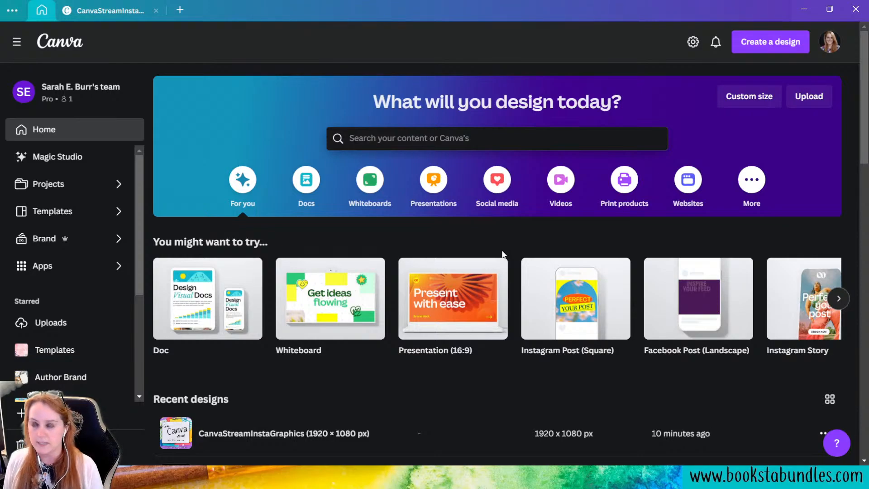
# Search the new-design types for "bookmark" and leave the search without choosing one.
pyautogui.moveTo(554, 269)
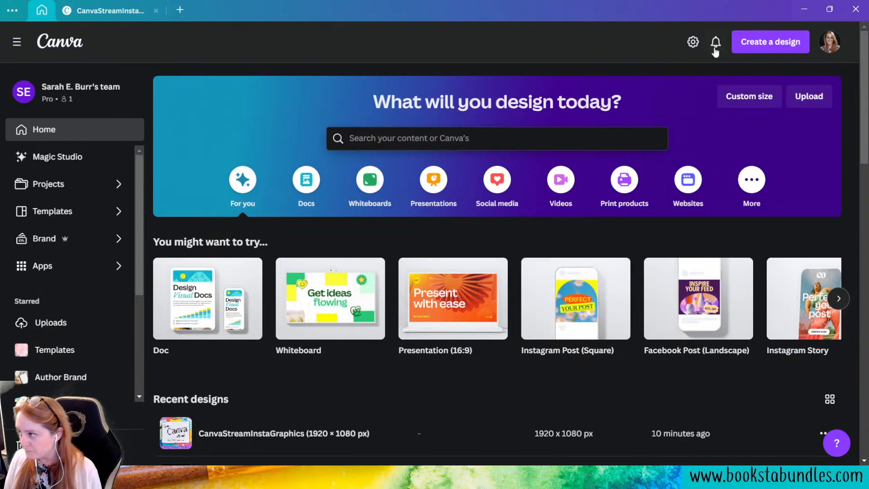
pyautogui.click(752, 45)
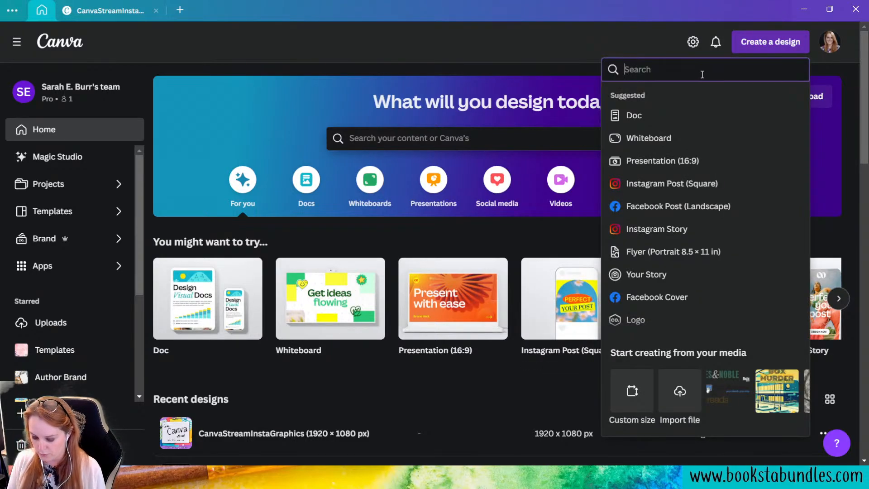
pyautogui.write('bookmark')
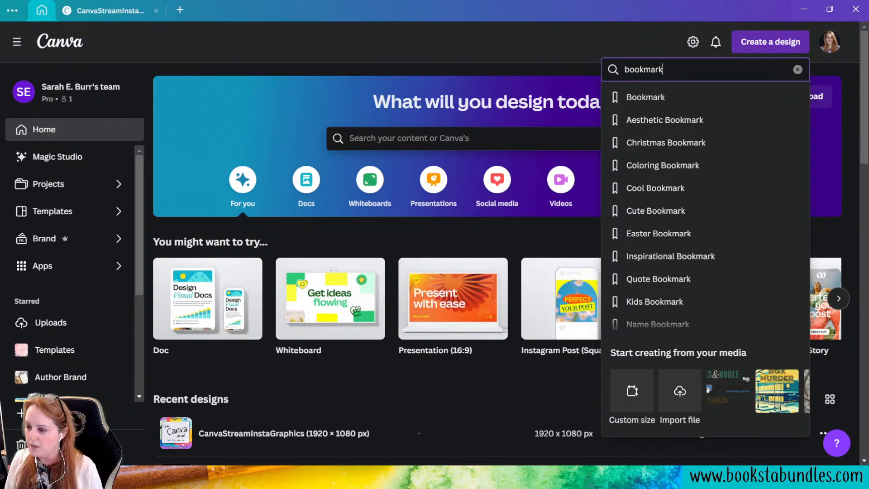
pyautogui.click(796, 69)
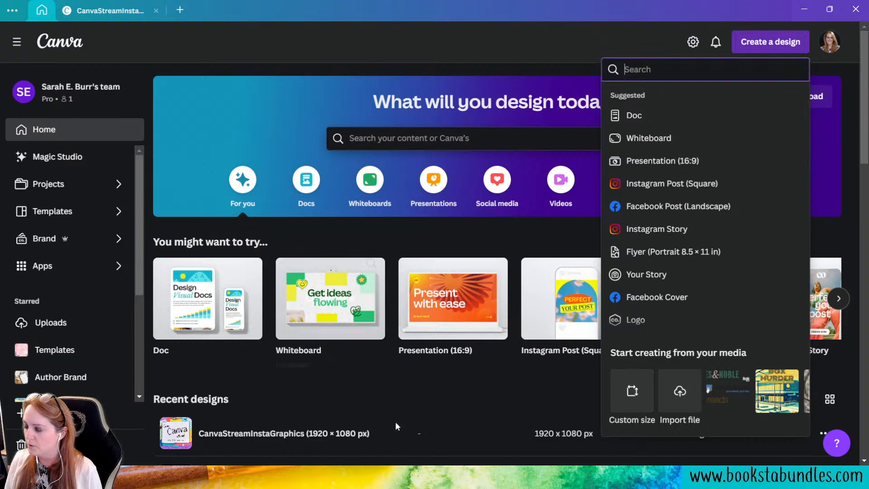
pyautogui.click(321, 395)
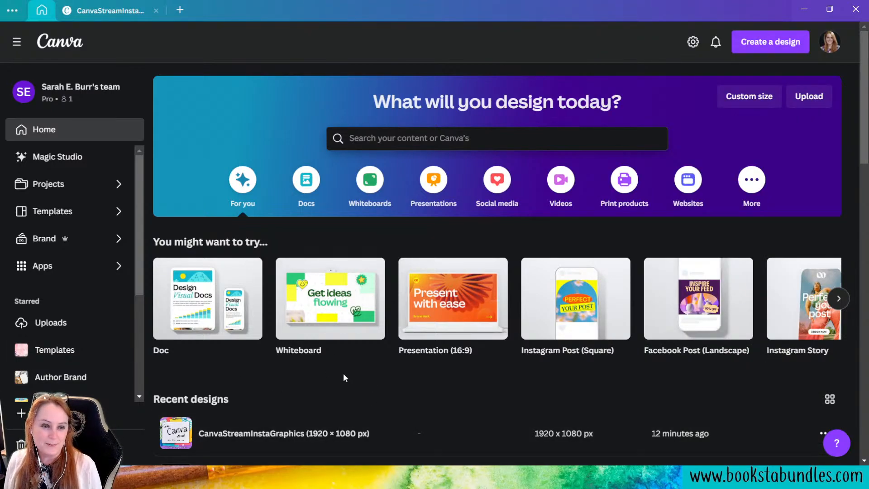
# Search the existing projects for "bookmark" and clear the search term.
pyautogui.click(449, 136)
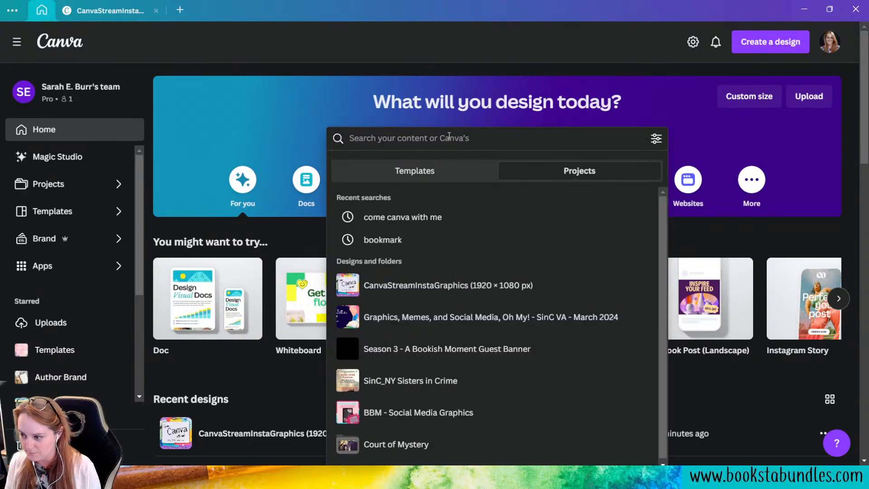
pyautogui.write('bookmark')
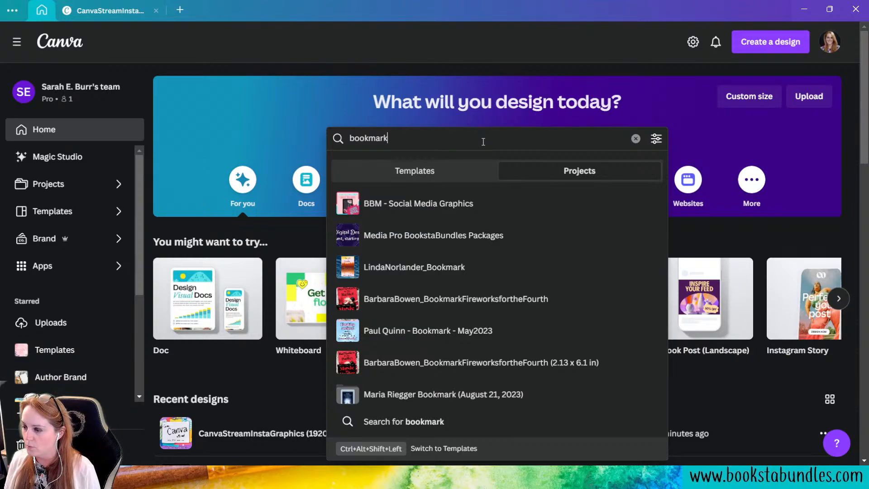
pyautogui.press('BackSpace')
pyautogui.press('BackSpace')
pyautogui.press('BackSpace')
pyautogui.press('BackSpace')
pyautogui.press('BackSpace')
pyautogui.press('BackSpace')
pyautogui.press('BackSpace')
pyautogui.press('BackSpace')
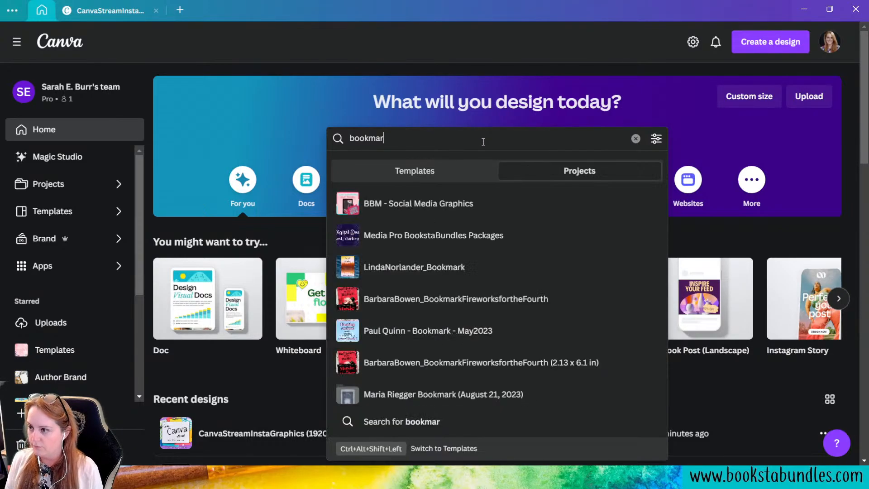
# Search the projects for "malice", open the Malice 2023 bookmark design and make a copy of it.
pyautogui.write('malice')
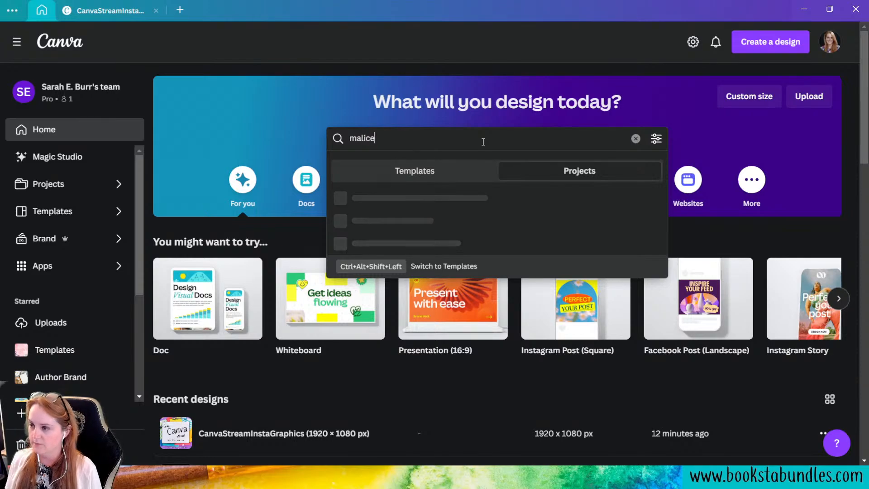
pyautogui.click(521, 218)
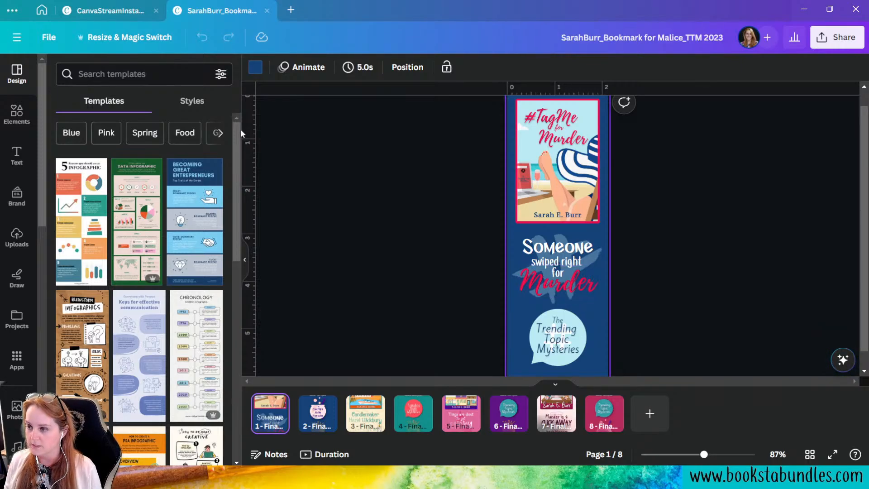
pyautogui.click(46, 40)
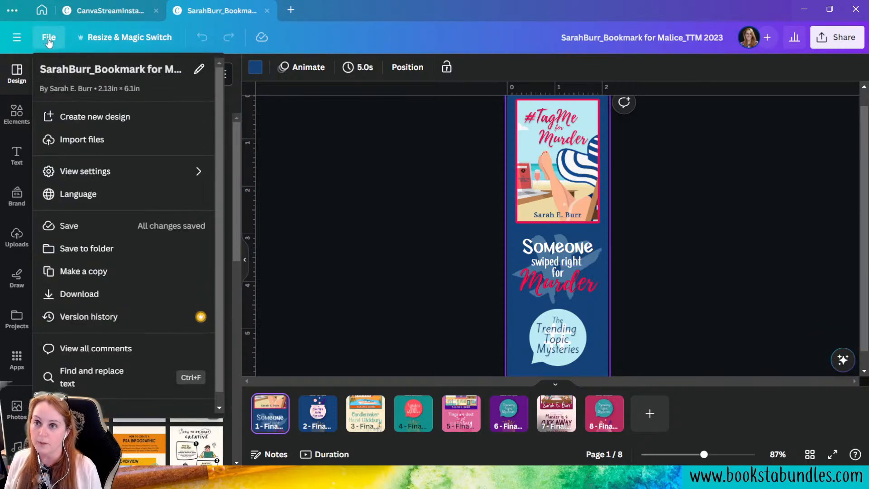
pyautogui.click(98, 282)
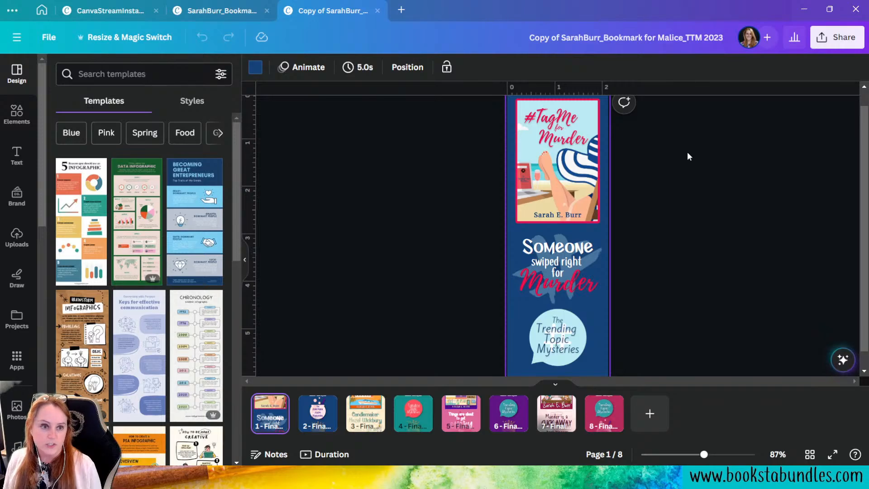
pyautogui.click(403, 11)
pyautogui.click(435, 64)
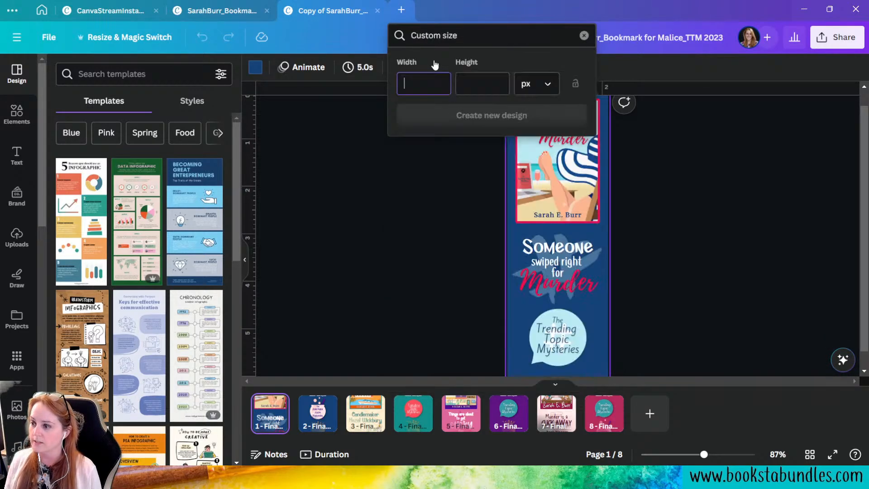
pyautogui.click(555, 80)
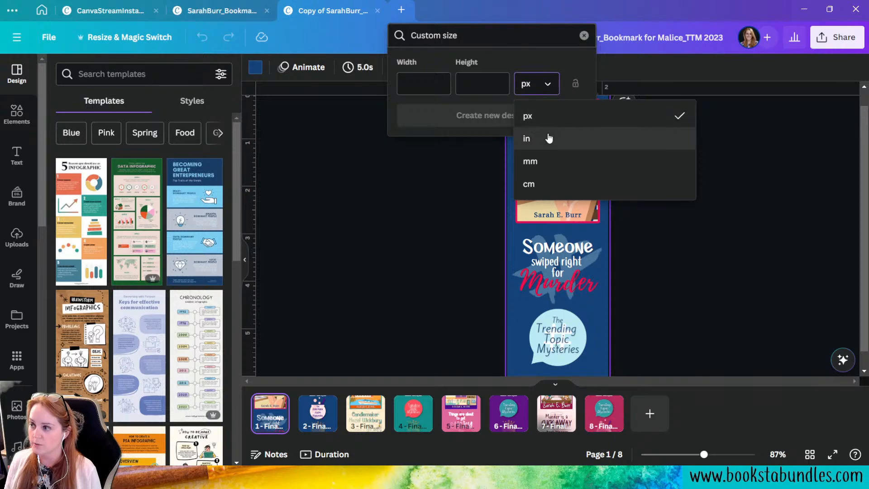
pyautogui.click(548, 138)
pyautogui.click(438, 90)
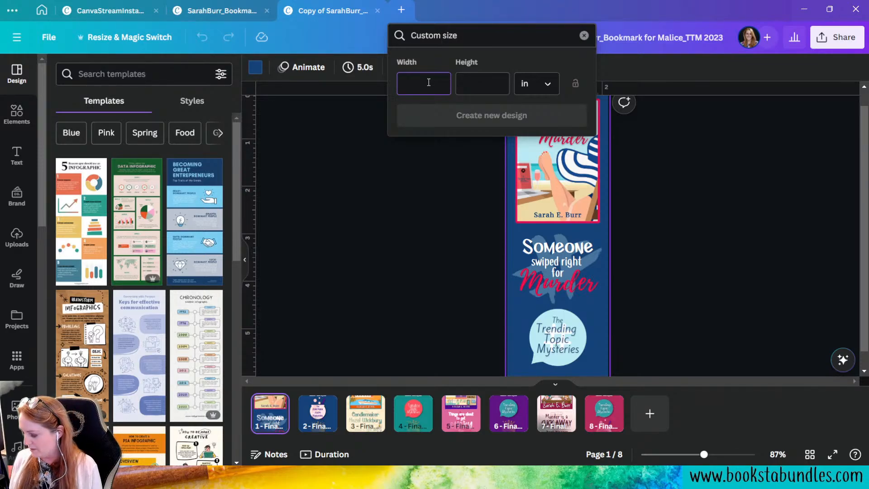
pyautogui.write('2.1')
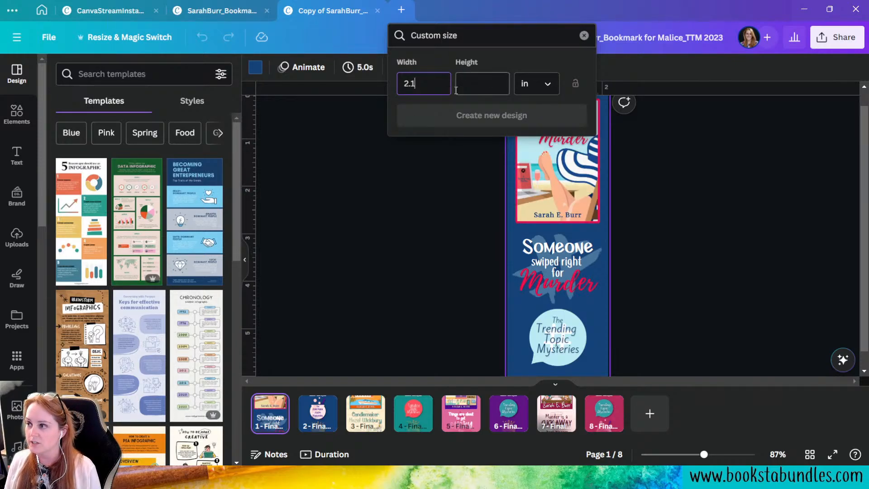
pyautogui.click(720, 194)
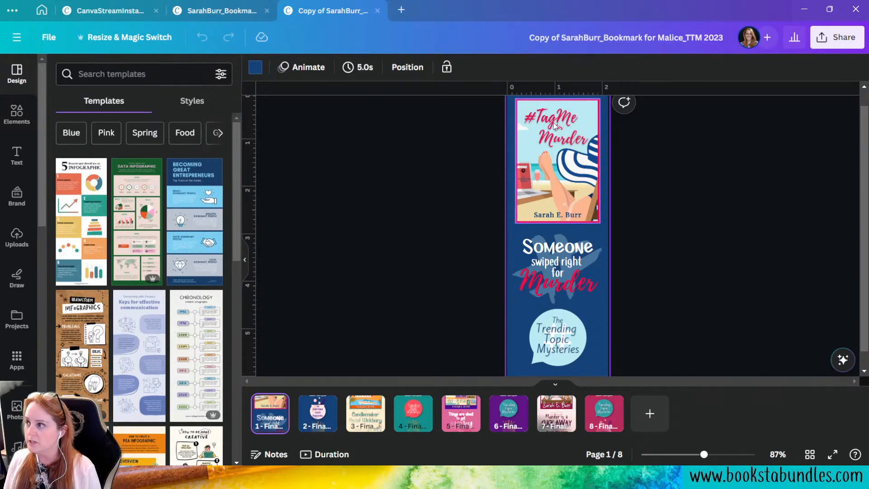
# Rename the copied design with the client's surname followed by "Bookmark 2024".
pyautogui.doubleClick(604, 40)
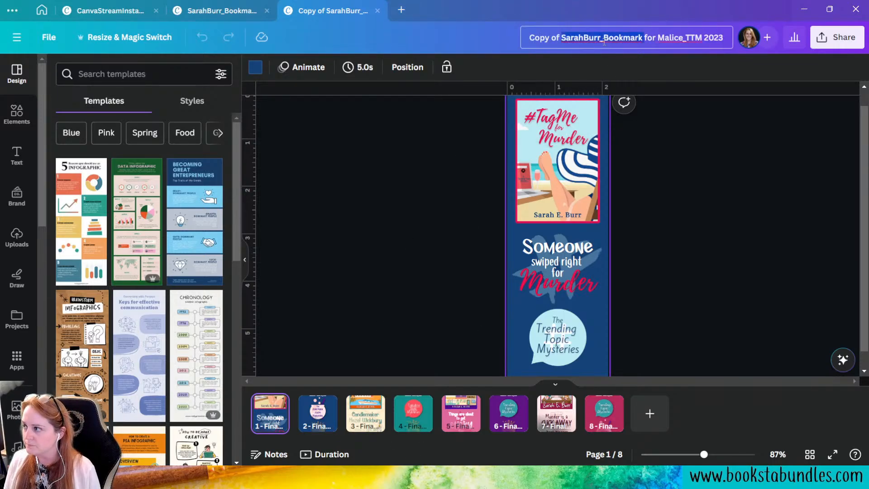
pyautogui.hotkey('ctrl', 'a')
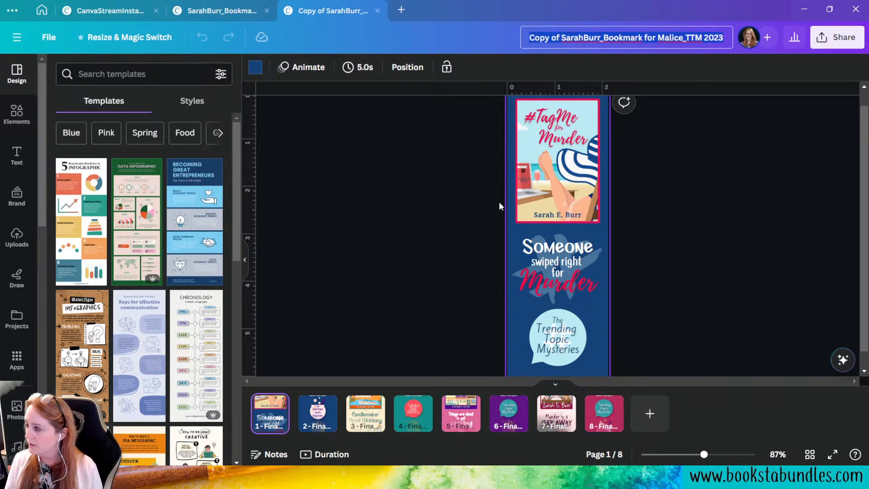
pyautogui.write('Norlander B')
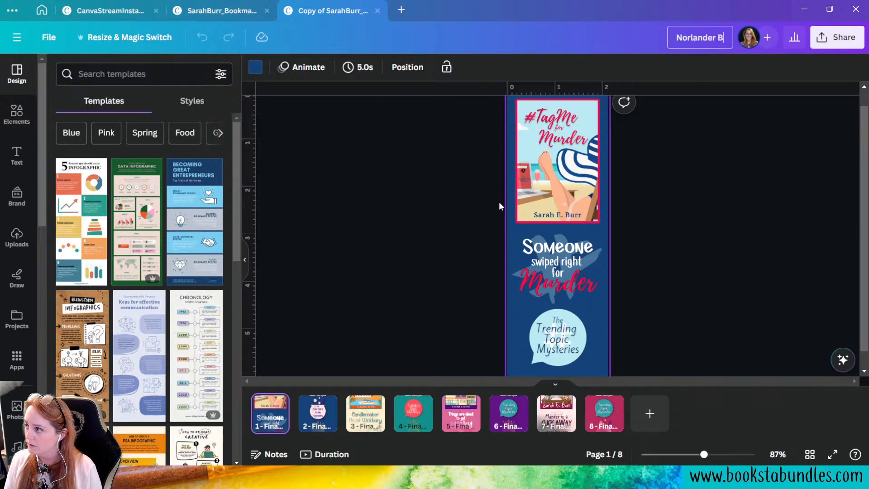
pyautogui.write('ookmark 202')
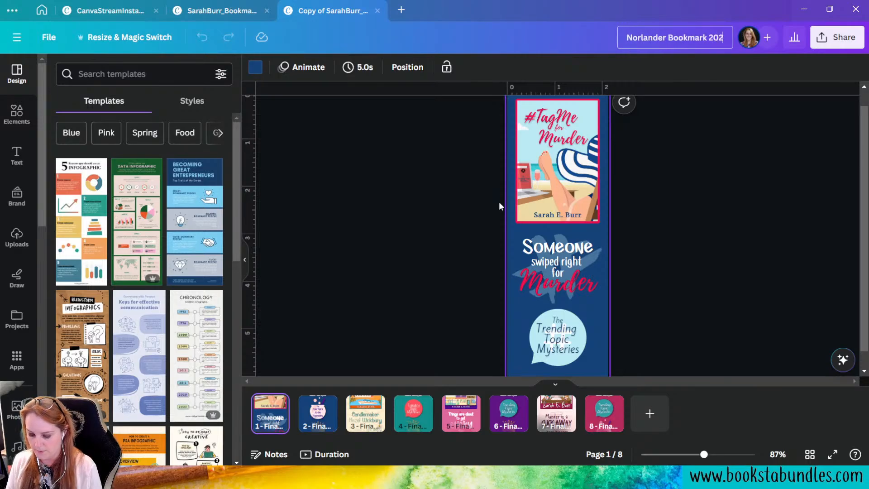
pyautogui.write('4')
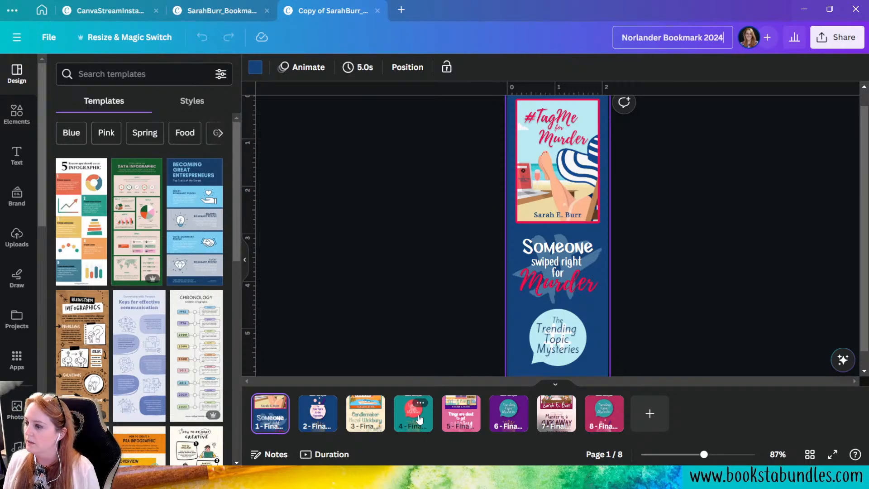
# Delete pages 2 through 8 of the bookmark design, keeping only the first page.
pyautogui.rightClick(320, 411)
pyautogui.click(351, 266)
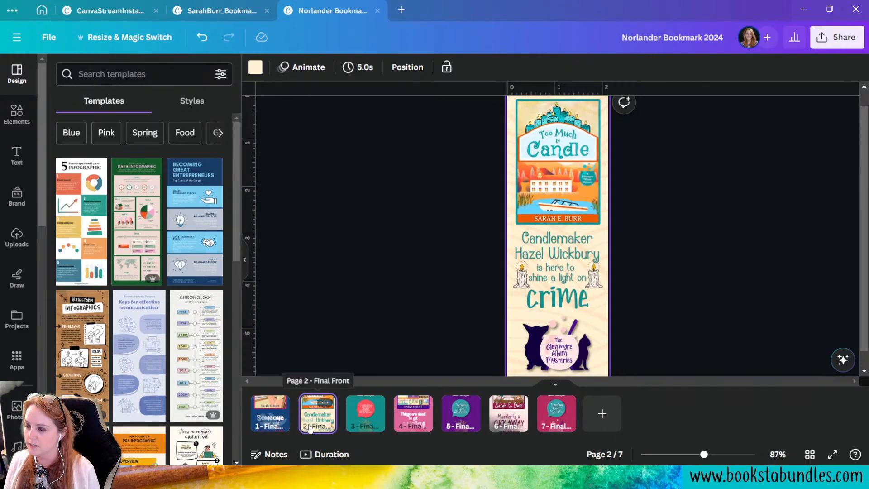
pyautogui.press('Delete')
pyautogui.press('Delete')
pyautogui.press('Delete')
pyautogui.press('Delete')
pyautogui.press('Delete')
pyautogui.press('Delete')
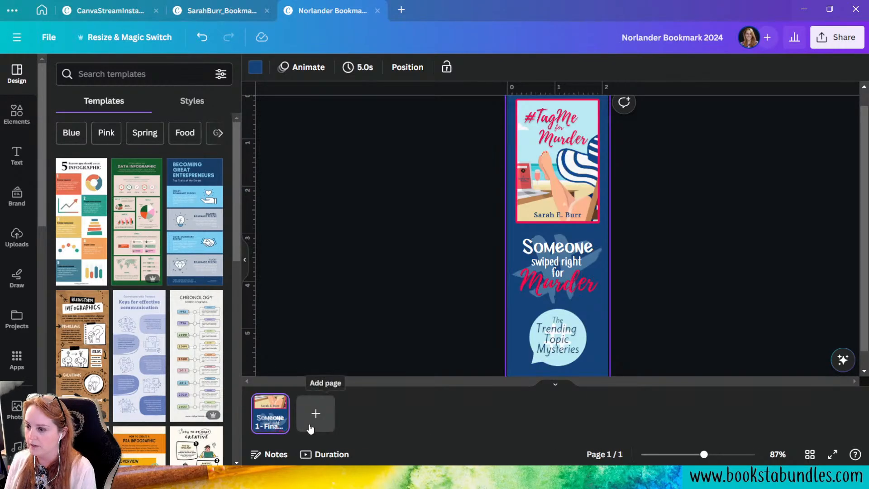
# Delete all elements and the background from the remaining bookmark page and collapse the page thumbnails.
pyautogui.click(429, 187)
pyautogui.moveTo(388, 132); pyautogui.dragTo(694, 344)
pyautogui.press('Delete')
pyautogui.click(582, 325)
pyautogui.press('Delete')
pyautogui.scroll(1, 502, 307)
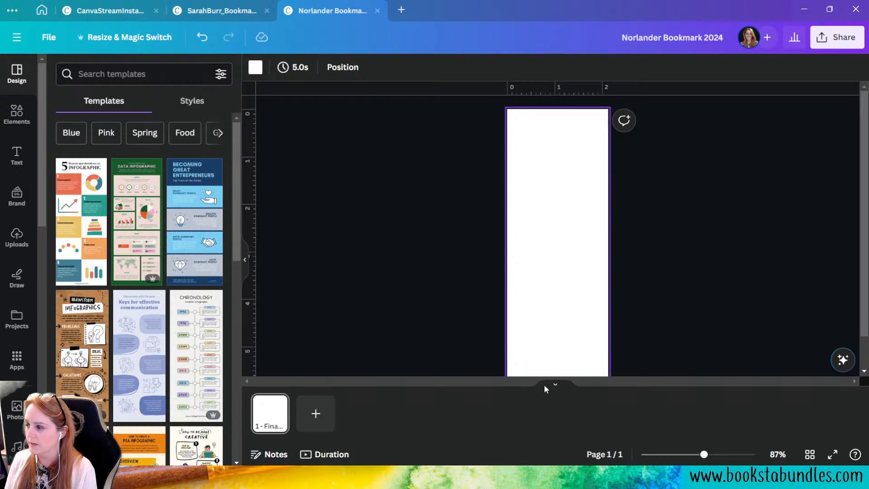
pyautogui.click(554, 385)
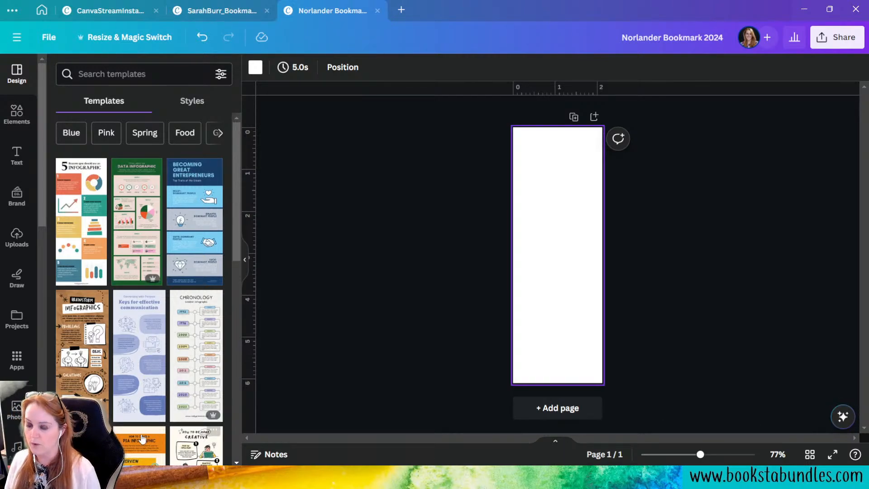
# Open the 2024 BookstaBundles Clients folder and add the yellow black-cat book cover image to it.
pyautogui.scroll(-10, 22, 421)
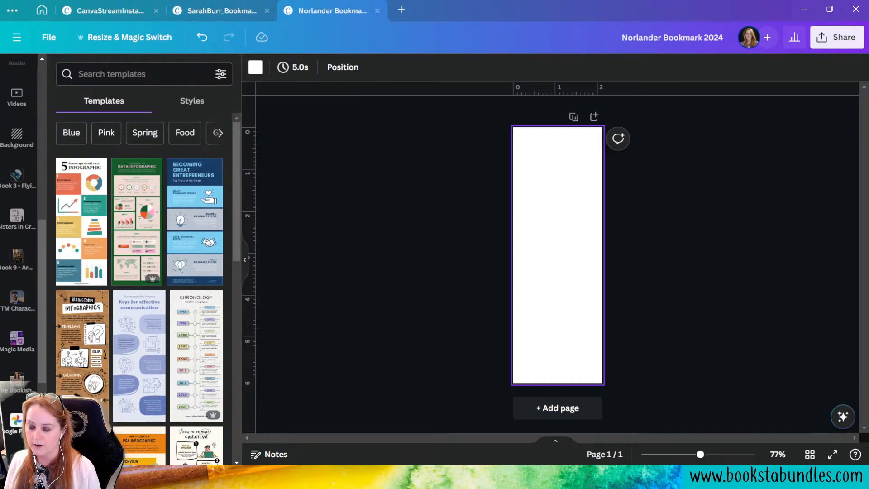
pyautogui.scroll(-1, 19, 260)
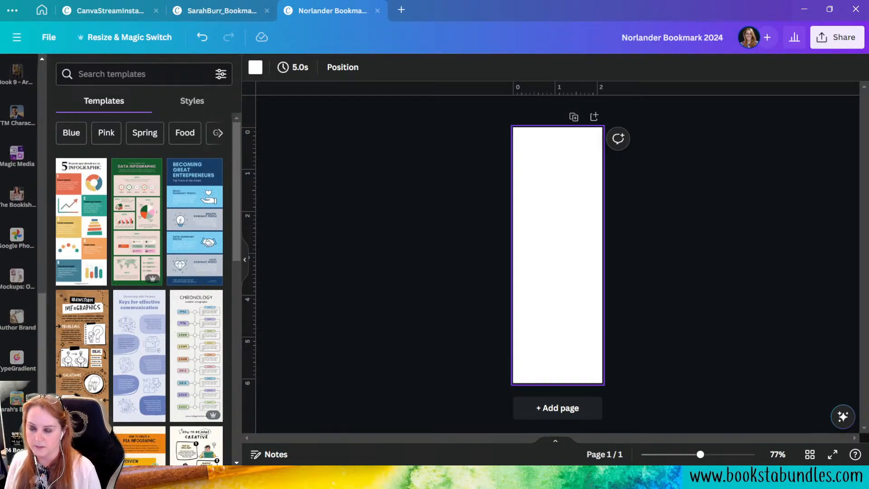
pyautogui.click(17, 441)
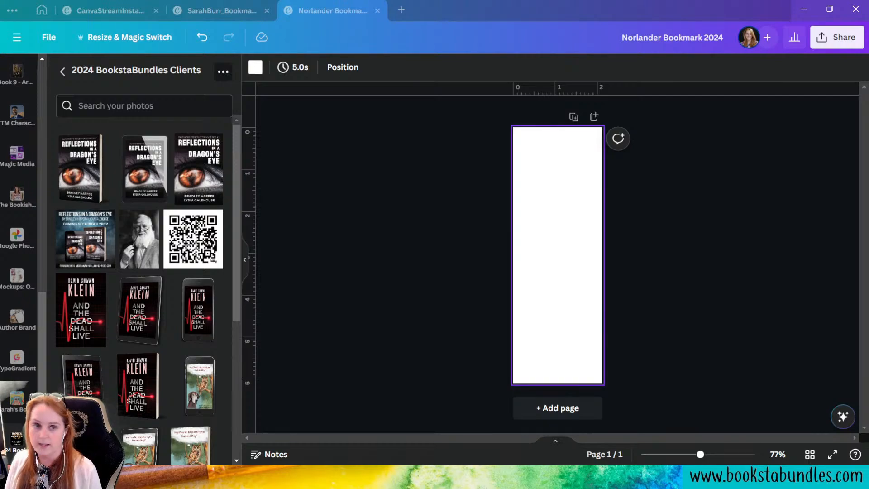
pyautogui.moveTo(0, 313); pyautogui.dragTo(133, 312)
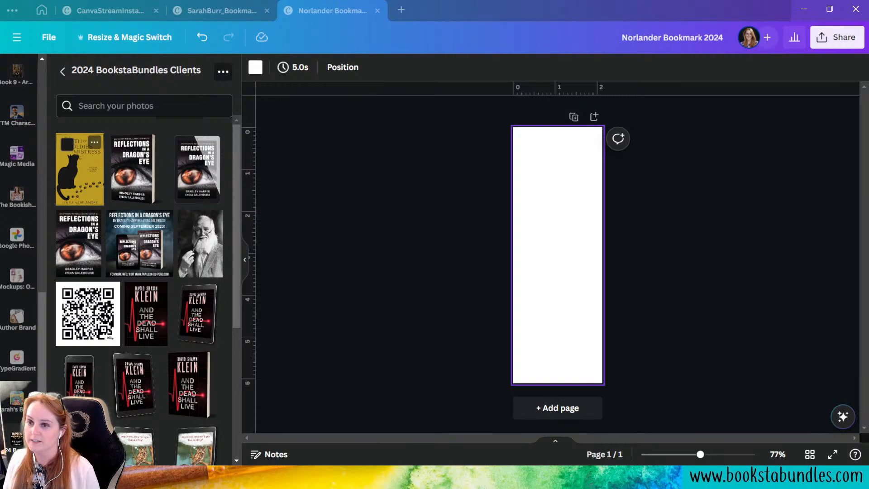
# Place the "The Death of Goldie's Mistress" cover at the top of the page, enlarged to nearly full width and centred.
pyautogui.click(79, 172)
pyautogui.moveTo(566, 269); pyautogui.dragTo(562, 195)
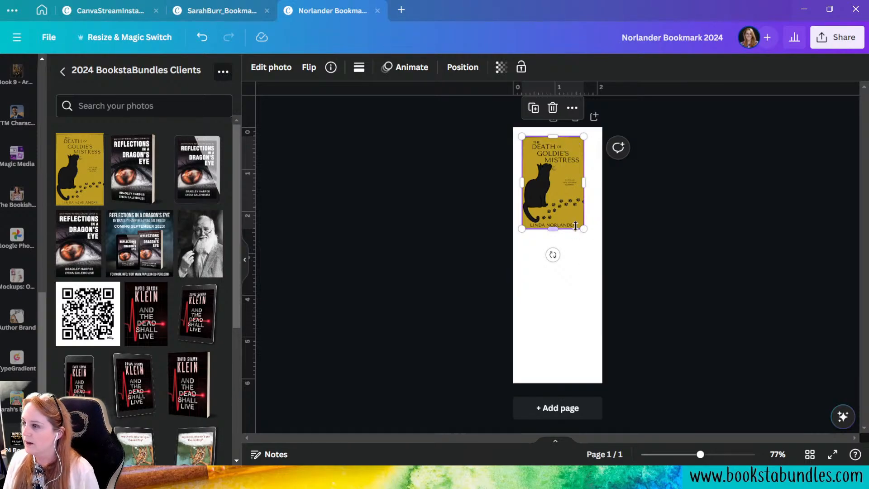
pyautogui.moveTo(583, 229); pyautogui.dragTo(601, 255)
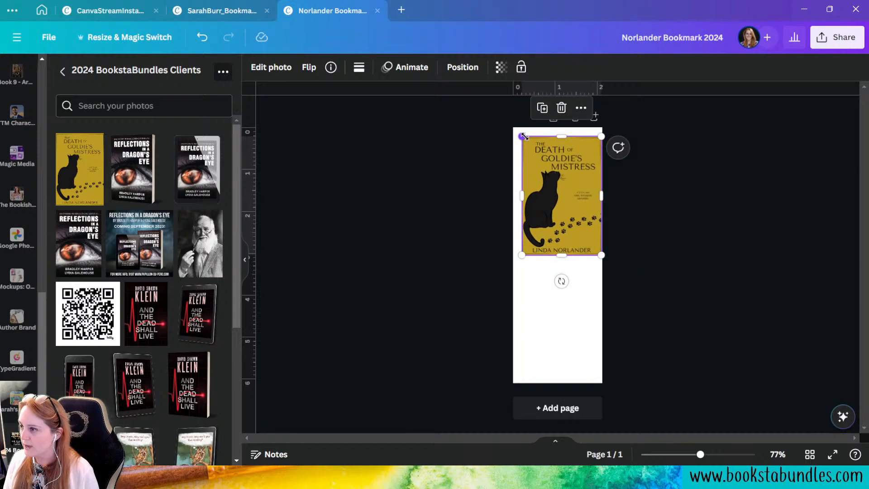
pyautogui.moveTo(521, 136); pyautogui.dragTo(509, 131)
pyautogui.moveTo(575, 212); pyautogui.dragTo(572, 210)
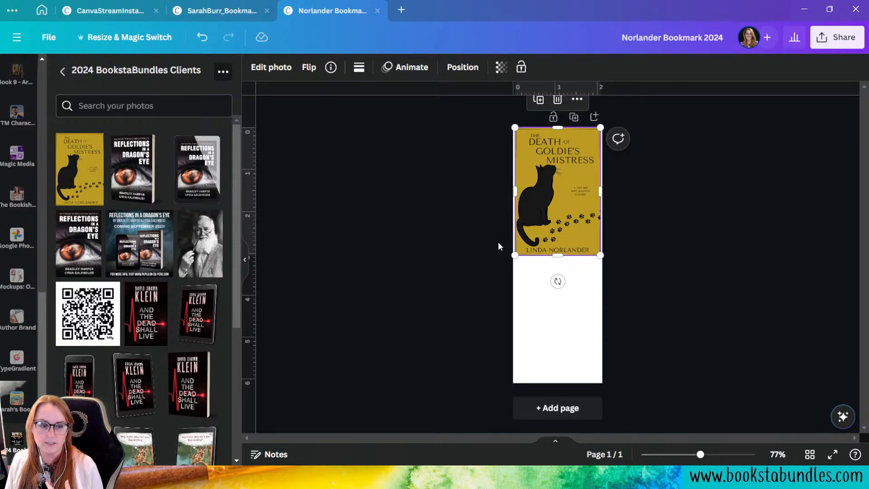
# Turn on the print bleed display and check the cover's edges against the bleed line.
pyautogui.click(41, 40)
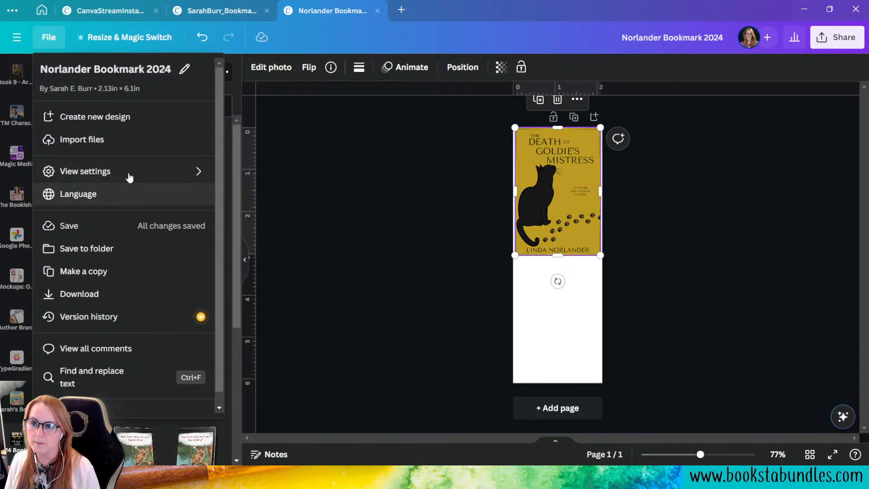
pyautogui.moveTo(119, 171)
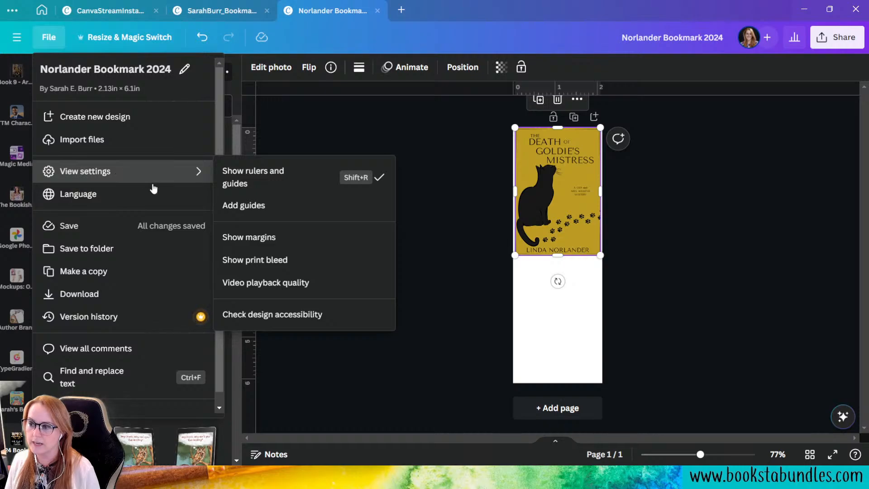
pyautogui.click(282, 271)
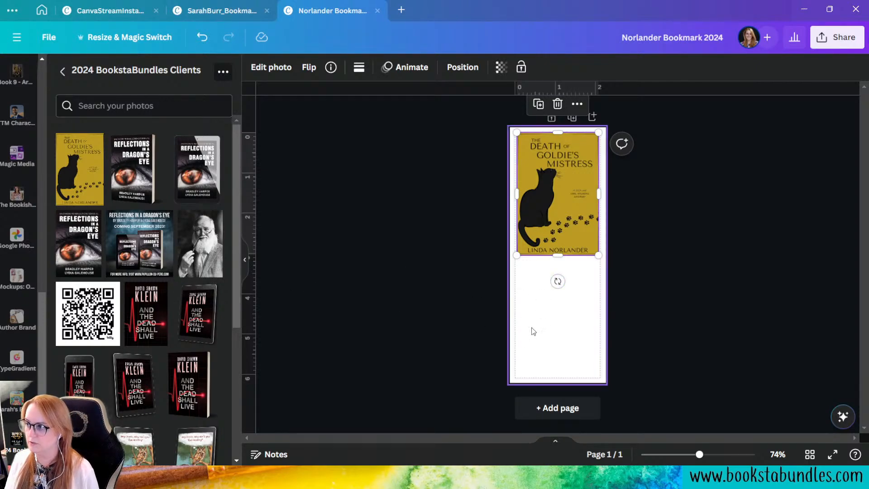
pyautogui.click(557, 336)
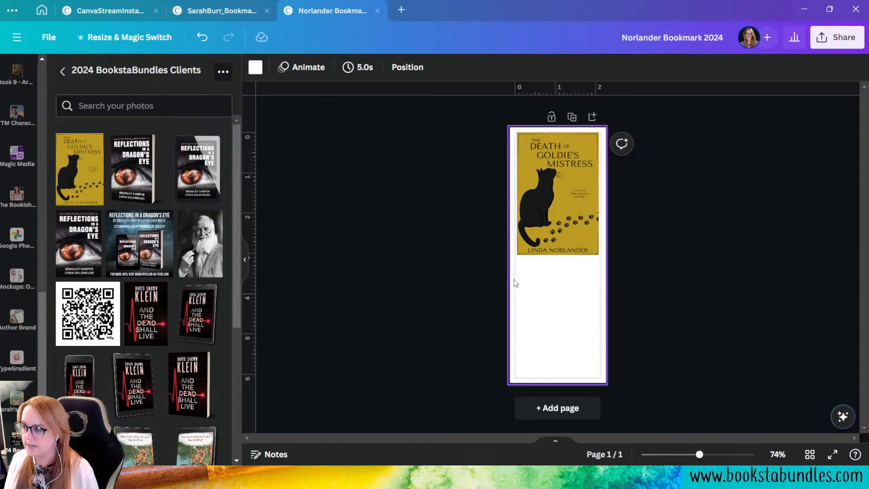
pyautogui.moveTo(700, 454); pyautogui.dragTo(732, 455)
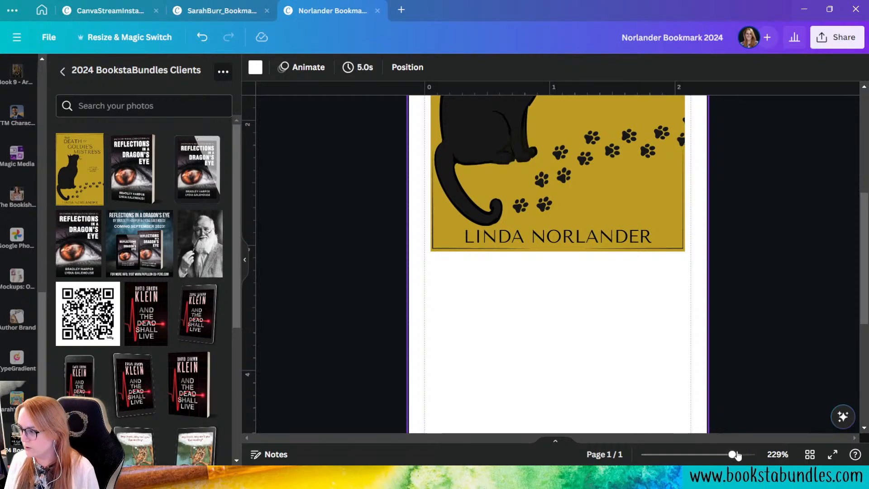
pyautogui.moveTo(736, 455); pyautogui.dragTo(705, 446)
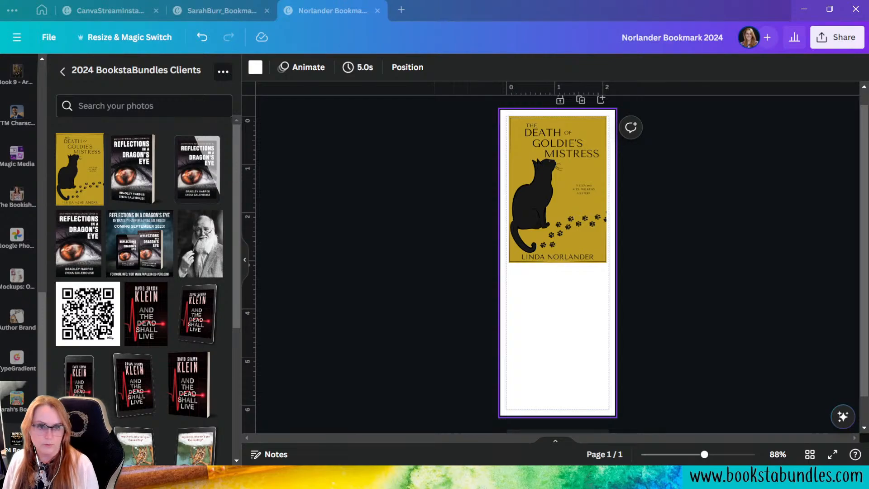
# Align the book cover vertically to the middle of the page.
pyautogui.click(556, 205)
pyautogui.moveTo(556, 206); pyautogui.dragTo(555, 209)
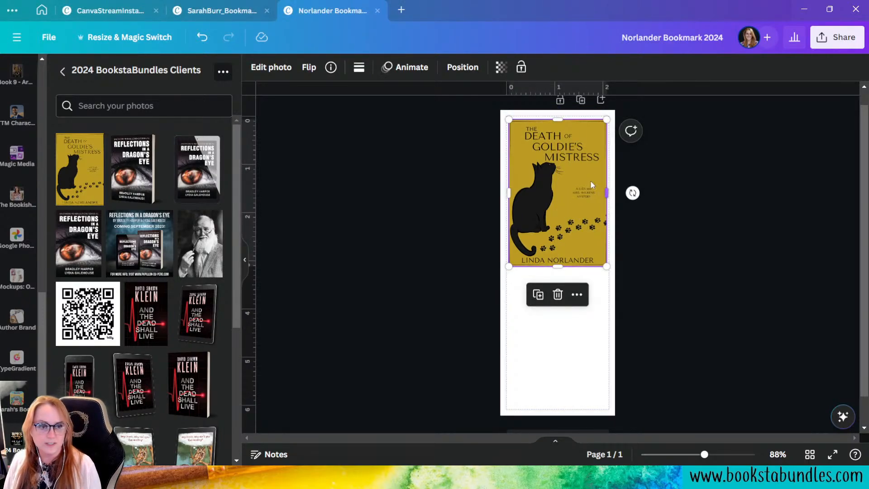
pyautogui.rightClick(557, 173)
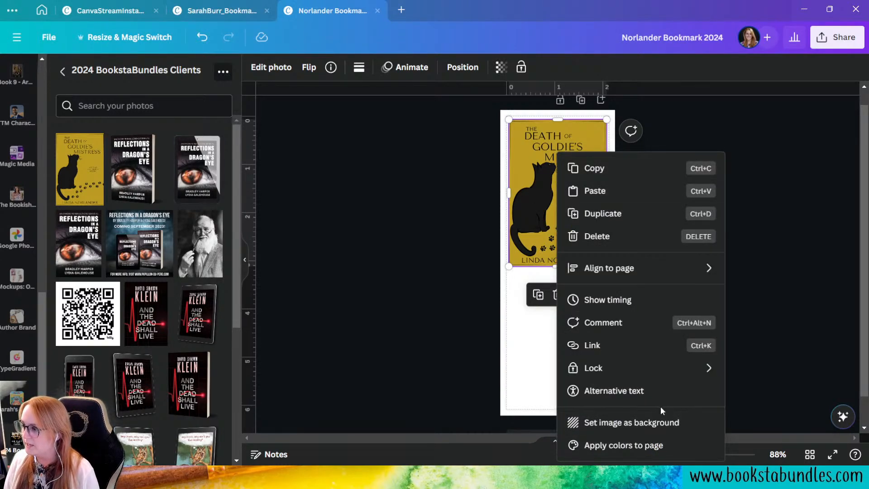
pyautogui.moveTo(662, 274)
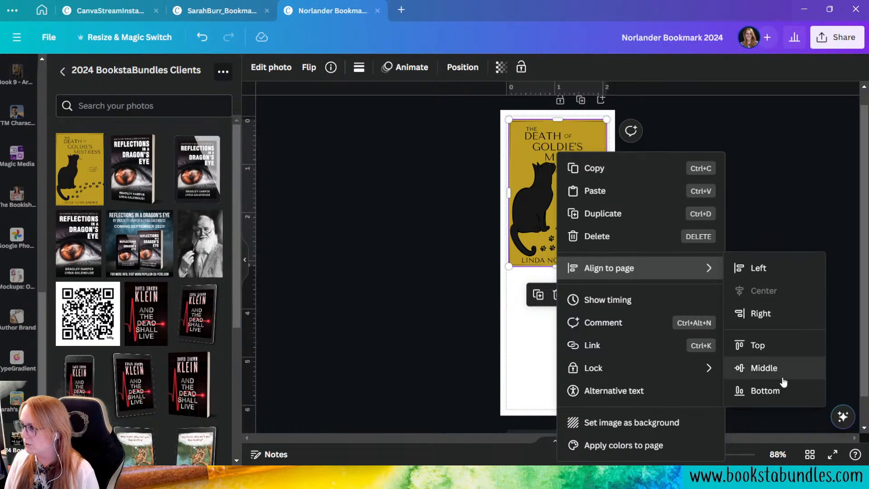
pyautogui.click(773, 369)
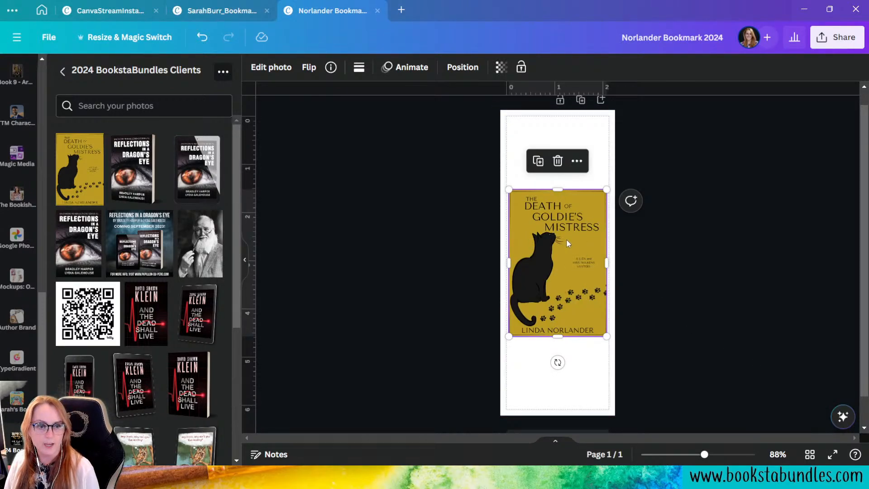
# Move the book cover back to the top of the page and align it horizontally to the page centre.
pyautogui.moveTo(574, 297); pyautogui.dragTo(554, 214)
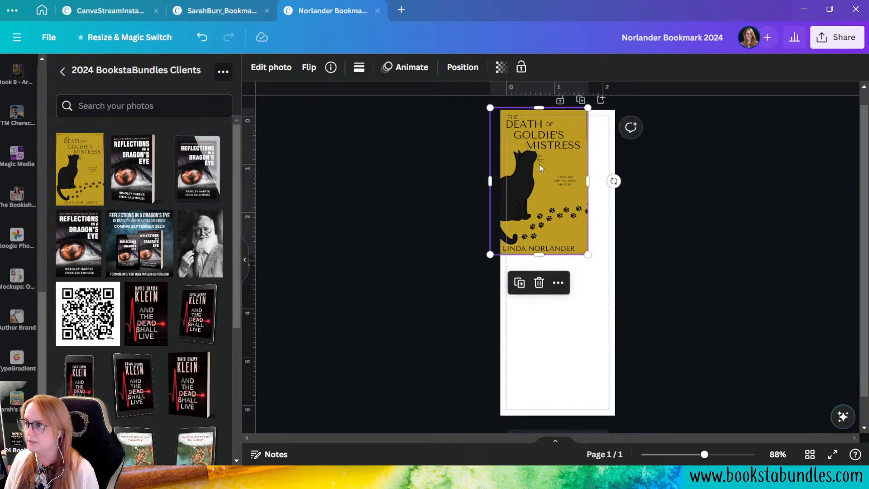
pyautogui.rightClick(551, 217)
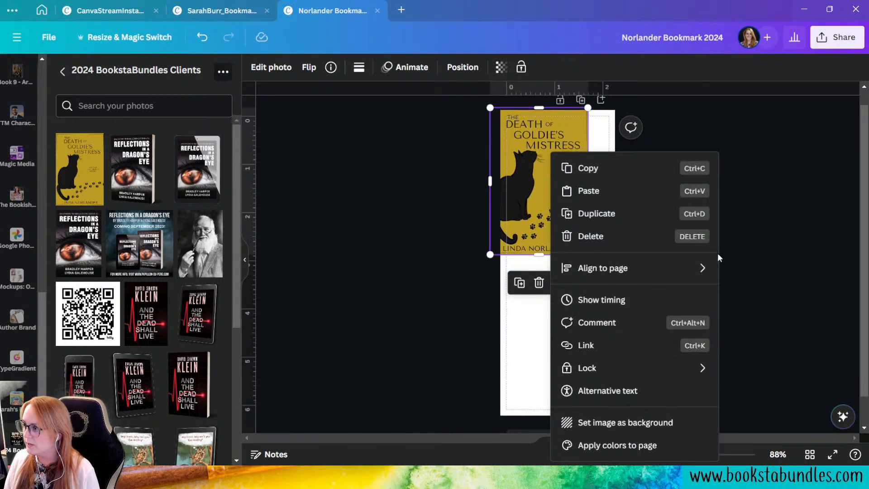
pyautogui.moveTo(694, 270)
pyautogui.click(750, 285)
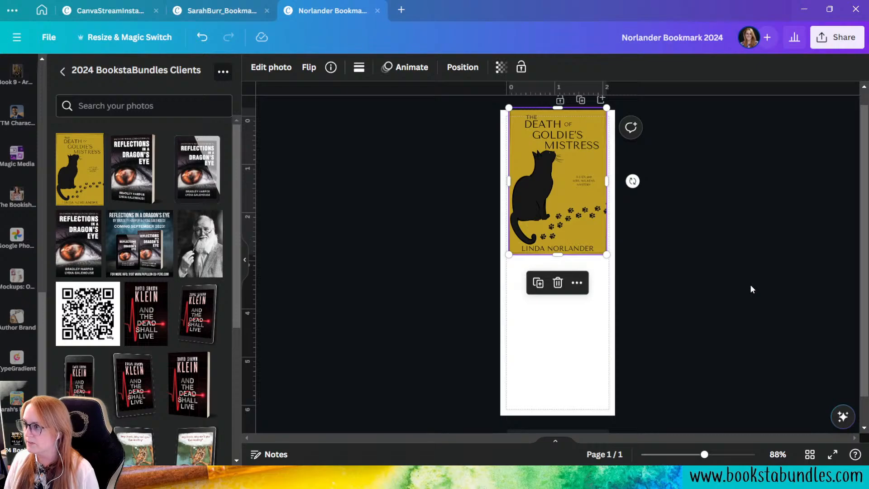
# Nudge the book cover down in small increments until its upper edge sits just inside the upper bleed line.
pyautogui.click(560, 213)
pyautogui.press('Down')
pyautogui.press('Down')
pyautogui.press('Down')
pyautogui.press('Down')
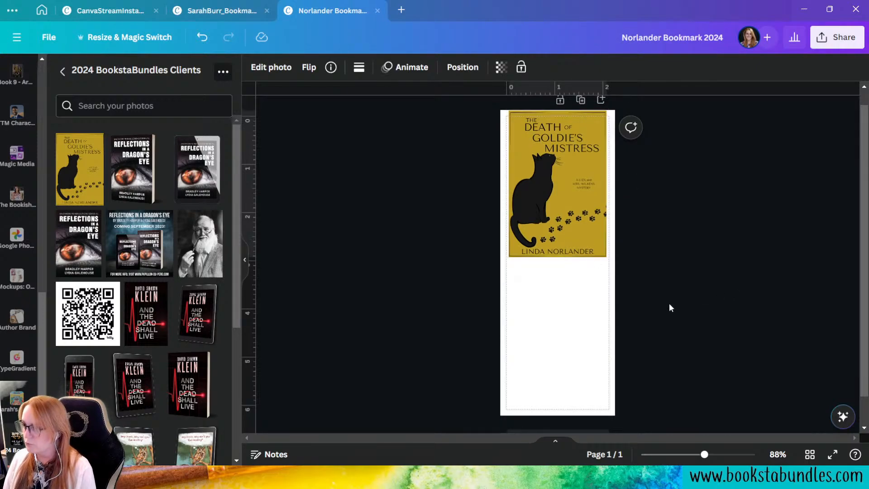
pyautogui.press('Up')
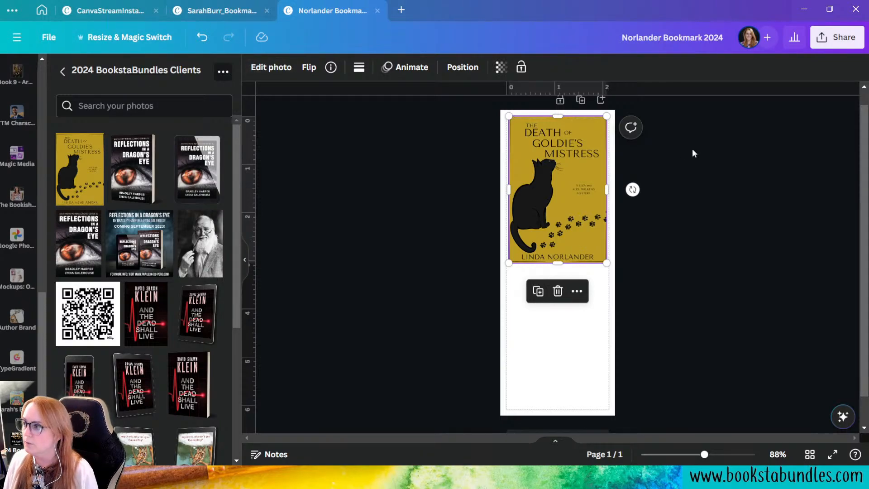
# Set the page background to the mustard gold sampled from the book cover.
pyautogui.click(568, 383)
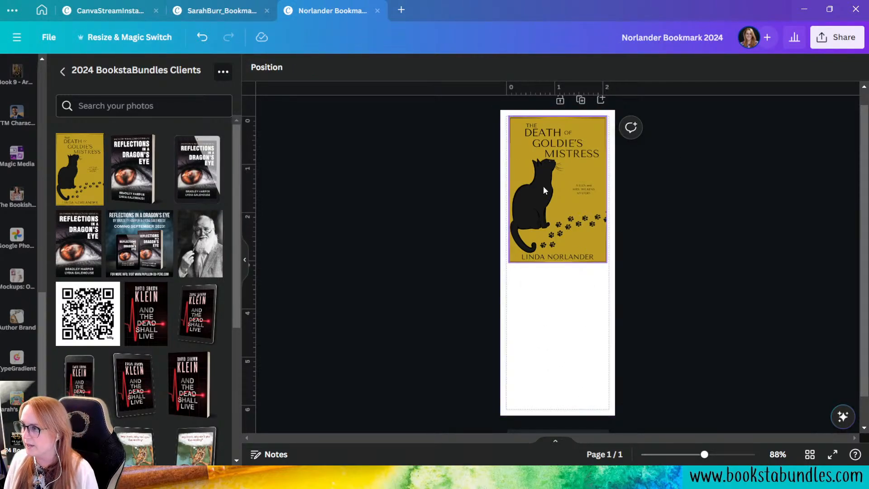
pyautogui.click(588, 320)
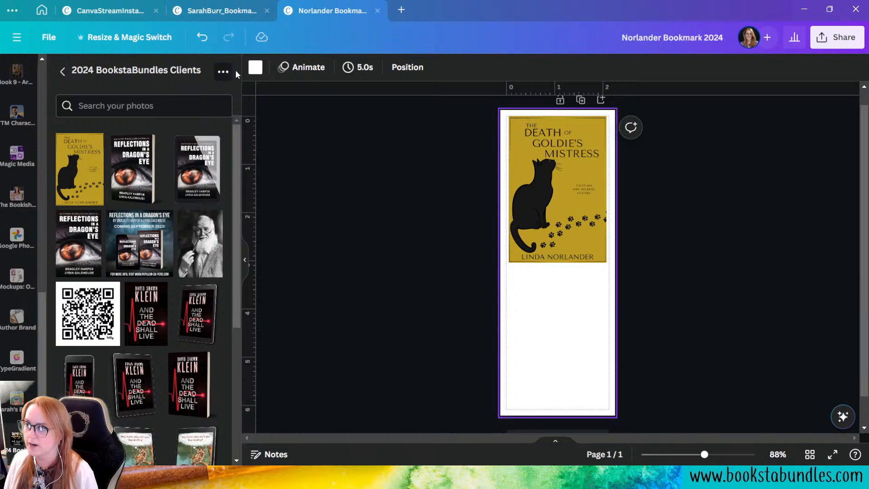
pyautogui.click(255, 67)
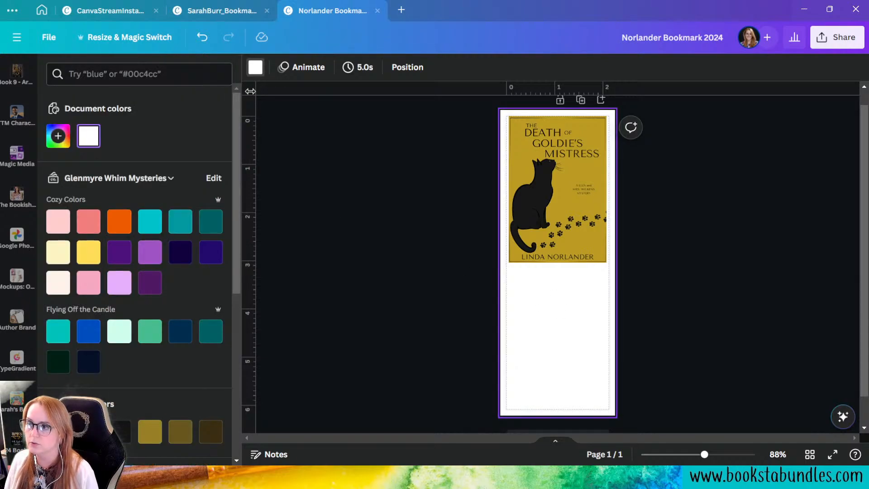
pyautogui.click(58, 144)
pyautogui.click(210, 279)
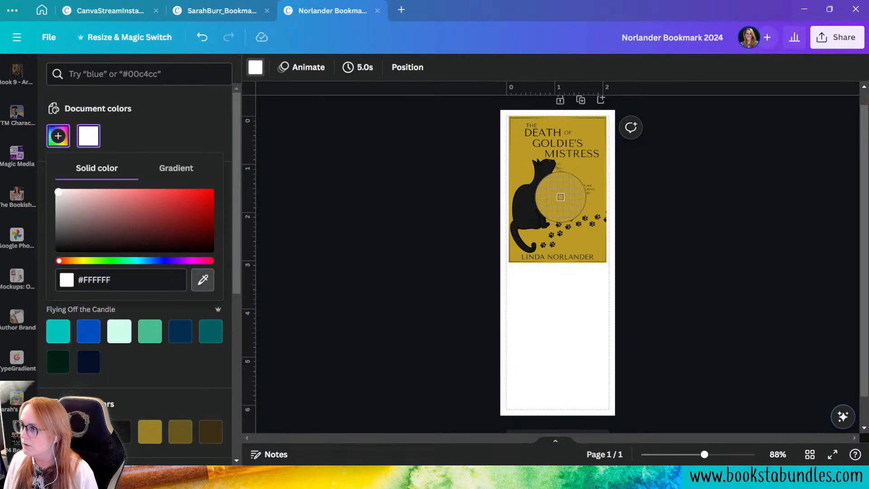
pyautogui.click(576, 171)
pyautogui.click(705, 376)
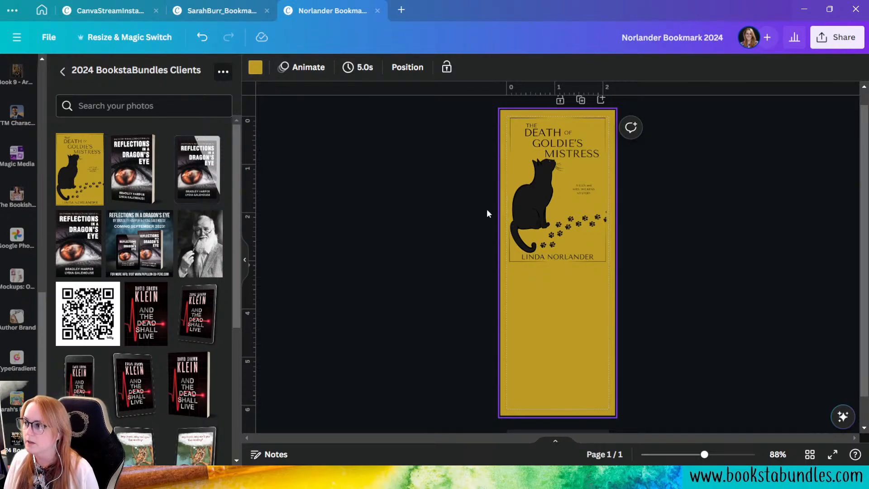
# Apply a Glow shadow to the book cover with the blur amount set to 60.
pyautogui.click(558, 178)
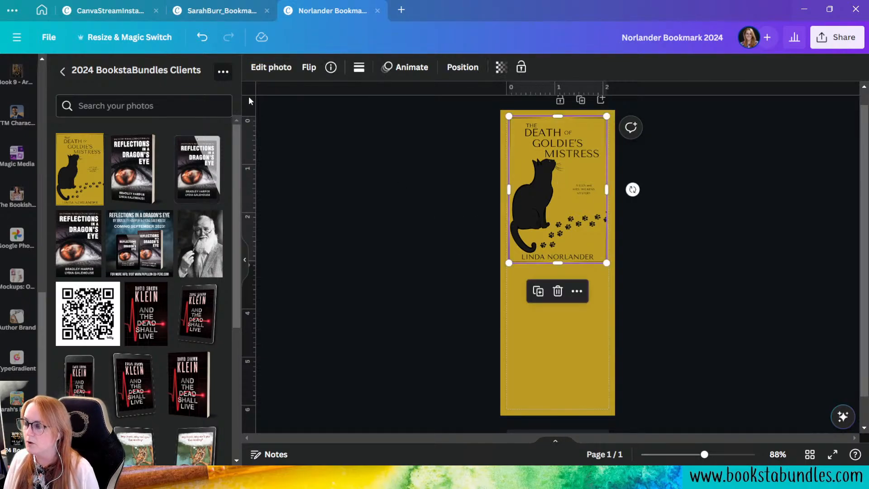
pyautogui.click(271, 67)
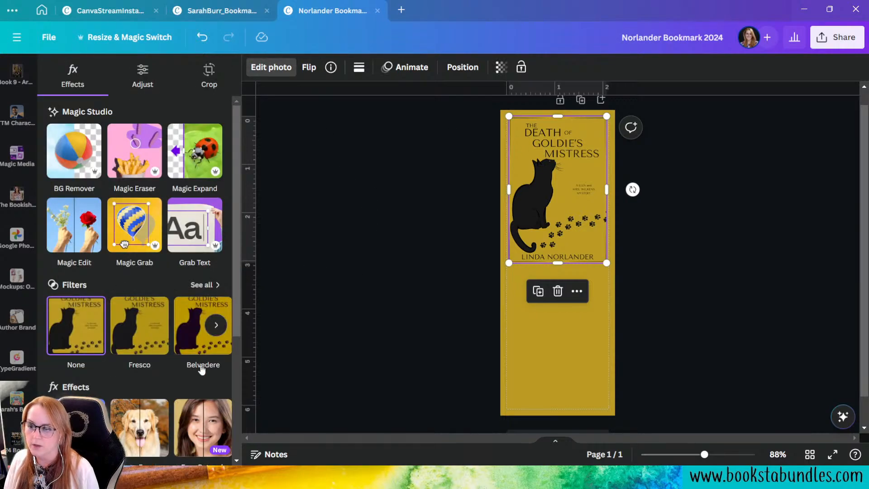
pyautogui.scroll(-3, 116, 374)
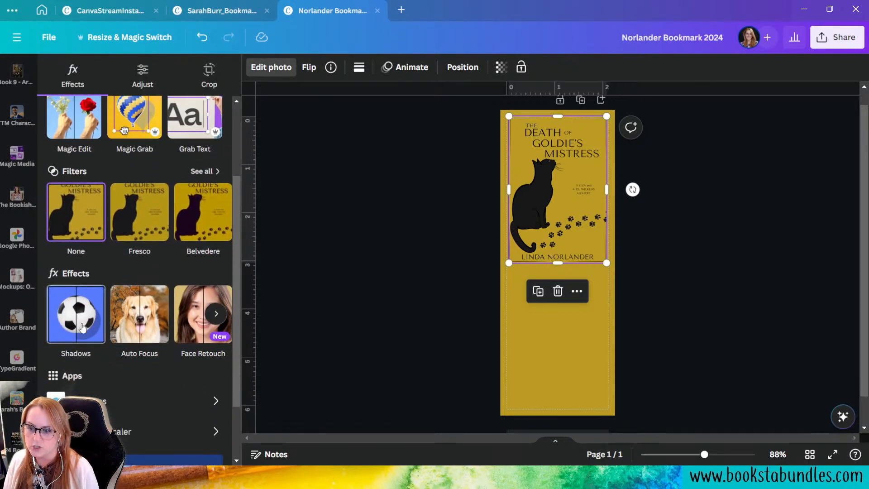
pyautogui.click(78, 319)
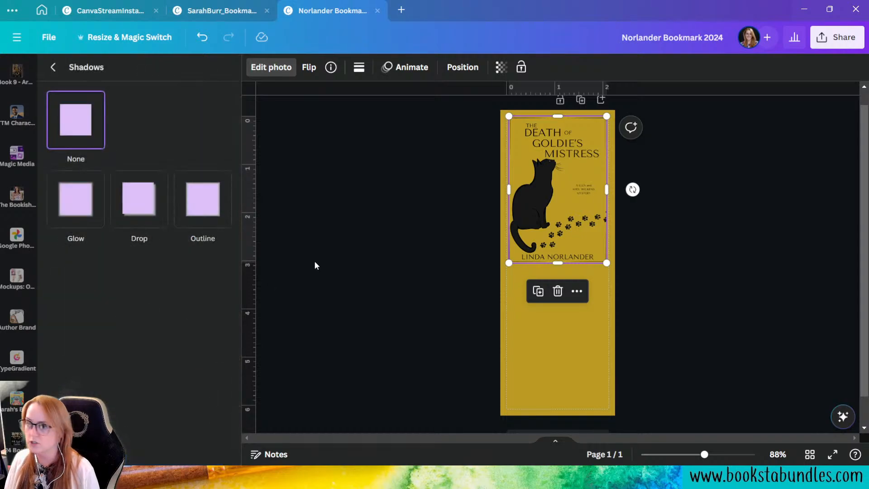
pyautogui.click(83, 215)
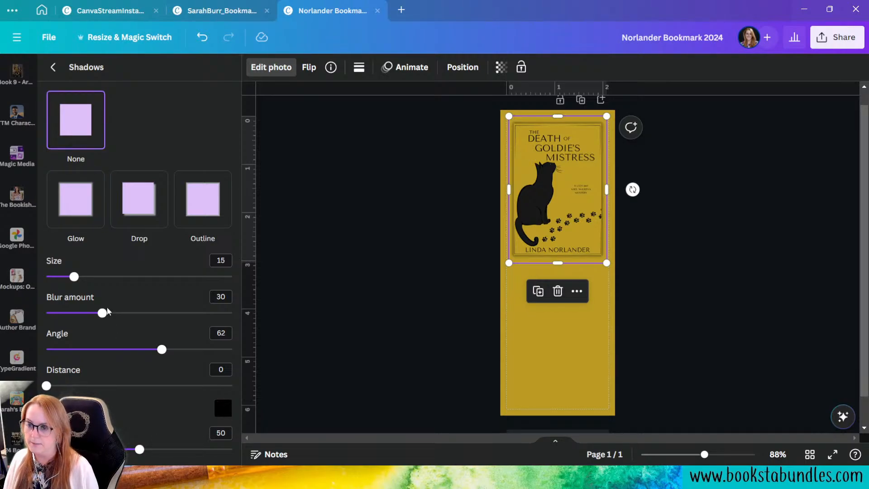
pyautogui.moveTo(104, 314); pyautogui.dragTo(159, 317)
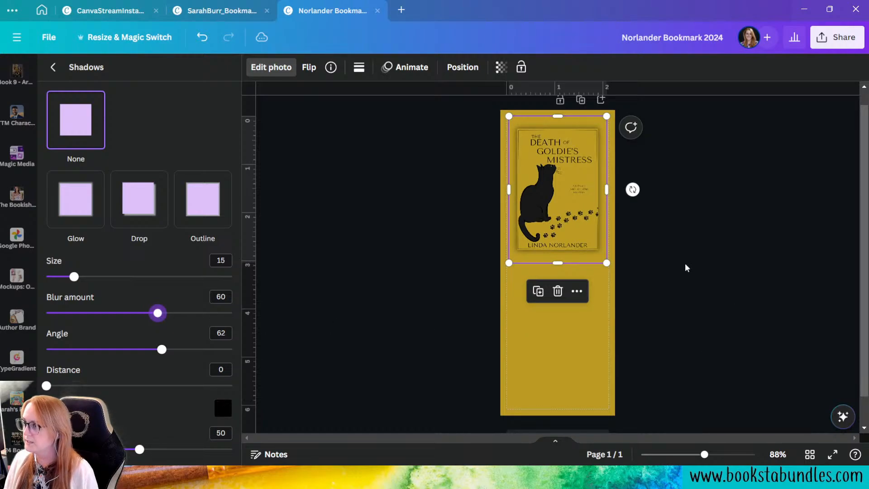
pyautogui.click(751, 324)
# Enlarge the glowing book cover to nearly the full page width and align it to the page centre.
pyautogui.click(593, 195)
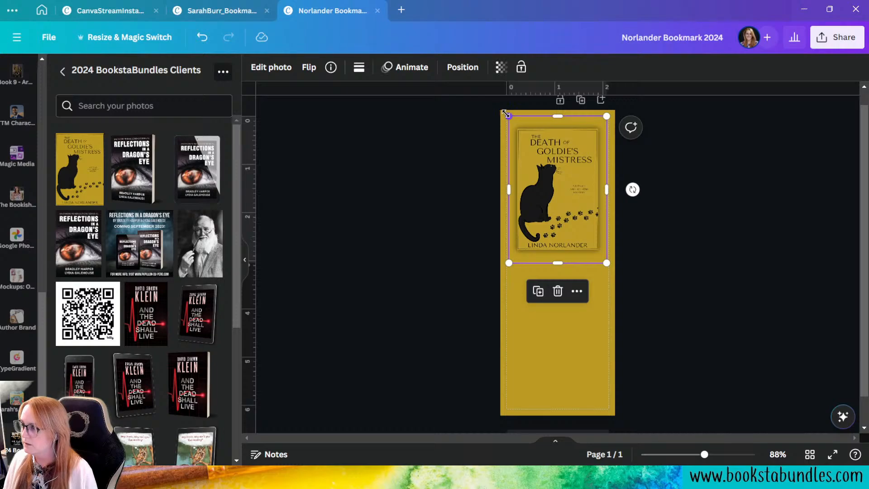
pyautogui.moveTo(508, 115); pyautogui.dragTo(496, 109)
pyautogui.moveTo(607, 261); pyautogui.dragTo(612, 269)
pyautogui.rightClick(574, 214)
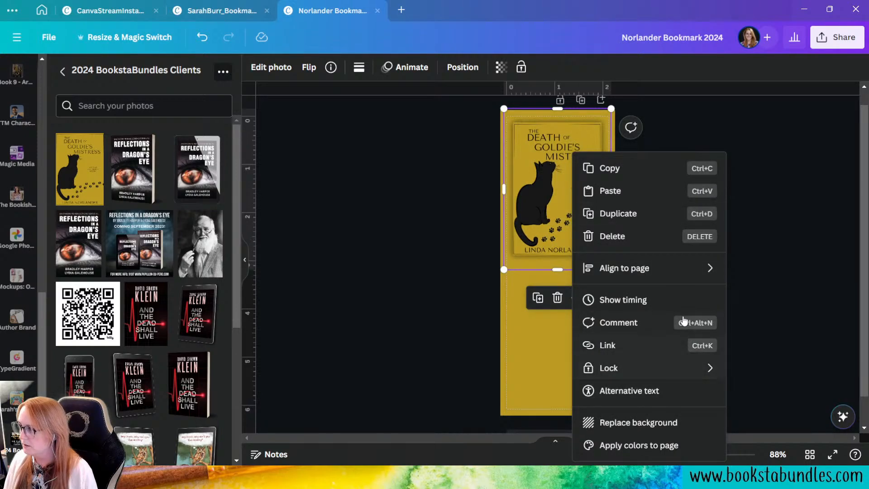
pyautogui.moveTo(698, 274)
pyautogui.click(772, 289)
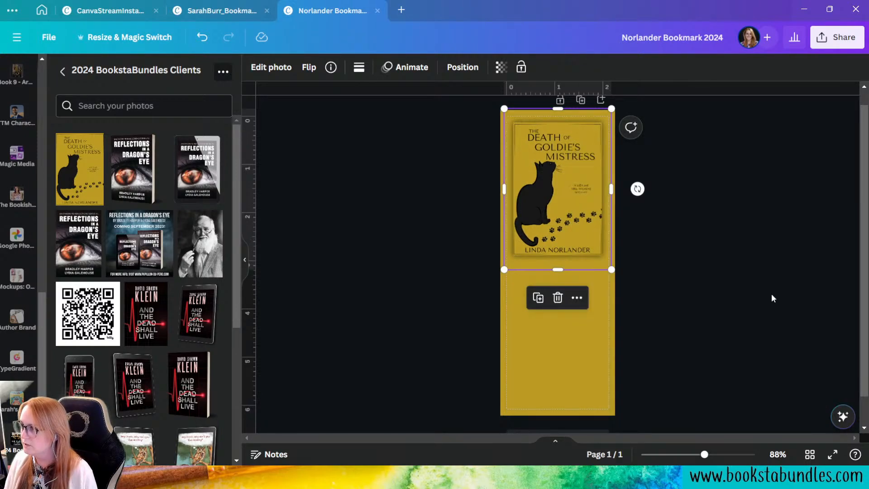
pyautogui.click(754, 313)
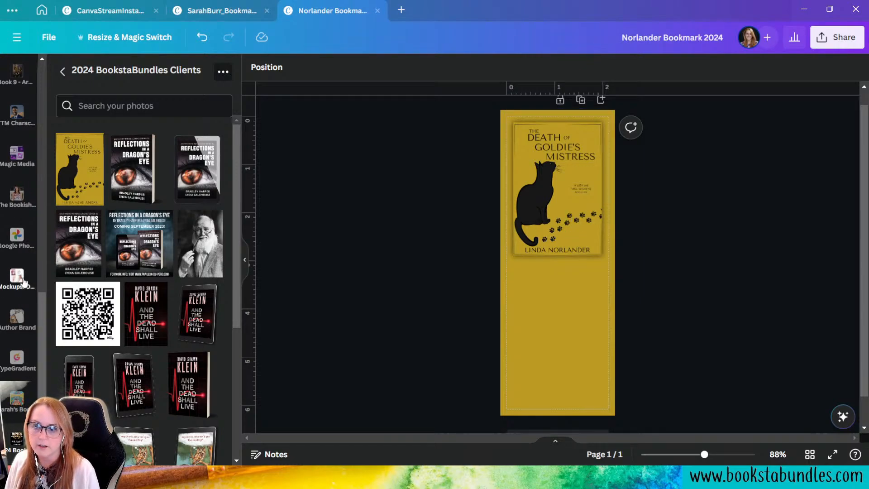
# Search the elements library for "cat pawprints" and browse the graphics for a suitable paw-print design.
pyautogui.scroll(5, 17, 272)
pyautogui.click(9, 109)
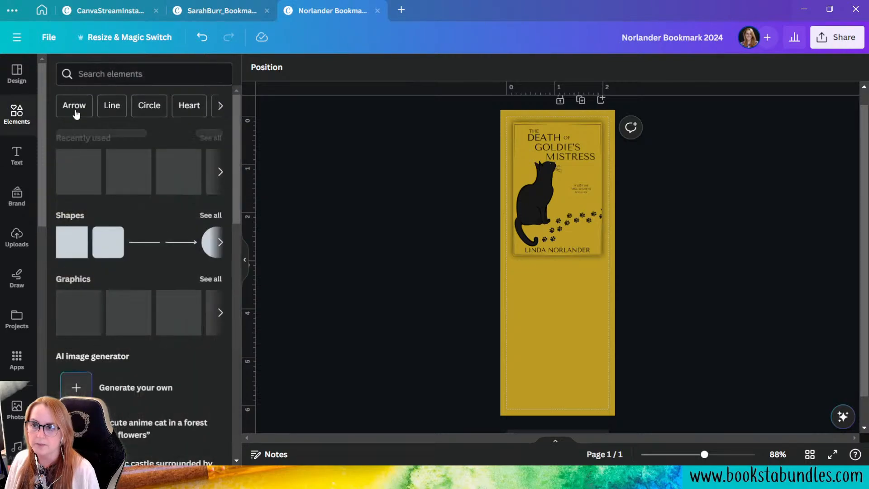
pyautogui.click(82, 72)
pyautogui.write('cat')
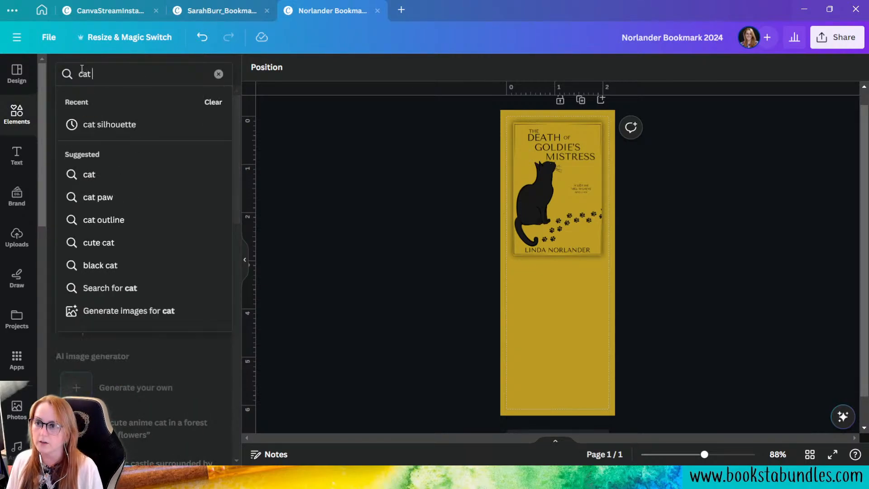
pyautogui.write(' fu')
pyautogui.press('BackSpace')
pyautogui.press('BackSpace')
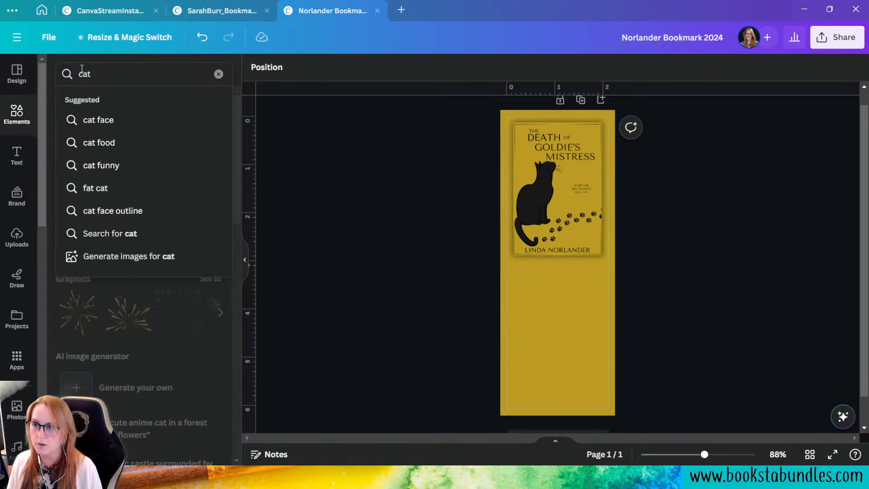
pyautogui.write('pawprints')
pyautogui.press('Return')
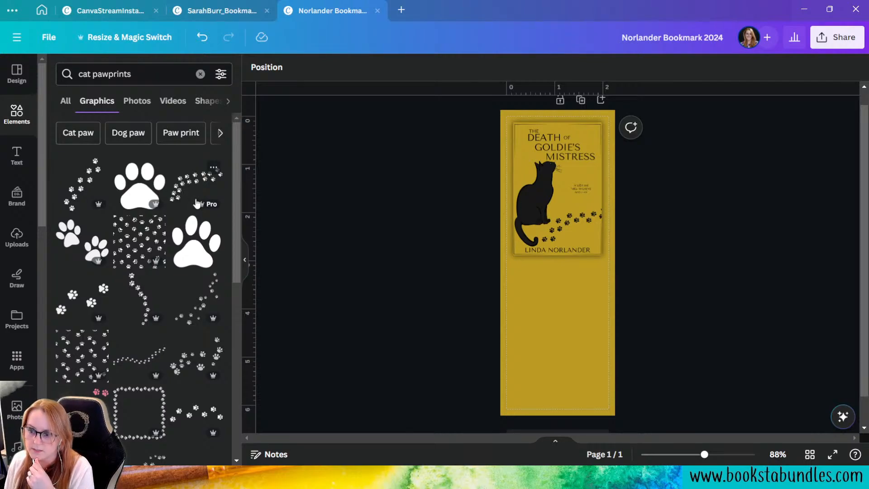
pyautogui.scroll(-3, 197, 204)
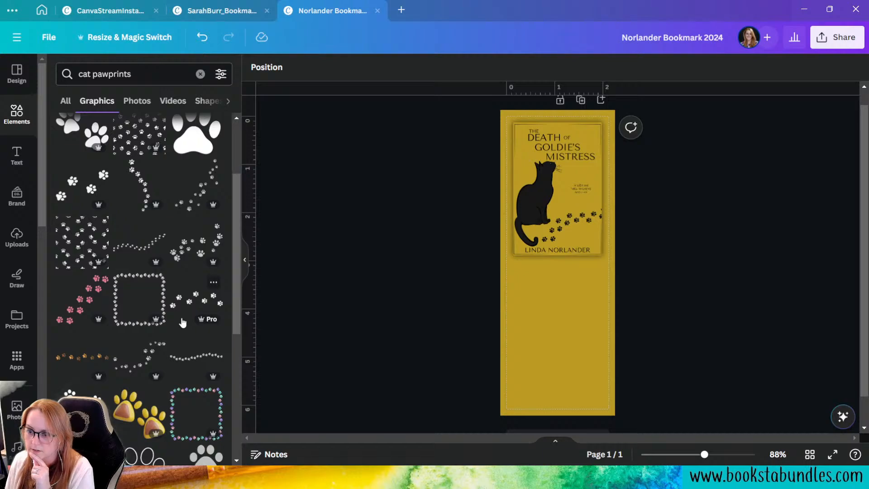
# Try the diagonal paw-print trail graphic enlarged below the book cover, and delete it.
pyautogui.scroll(4, 182, 322)
pyautogui.click(83, 185)
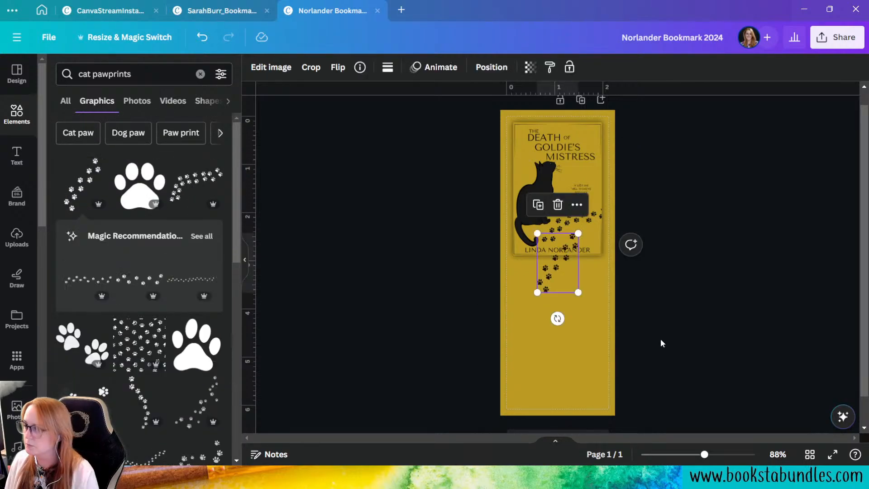
pyautogui.scroll(-1, 661, 343)
pyautogui.moveTo(557, 240); pyautogui.dragTo(521, 368)
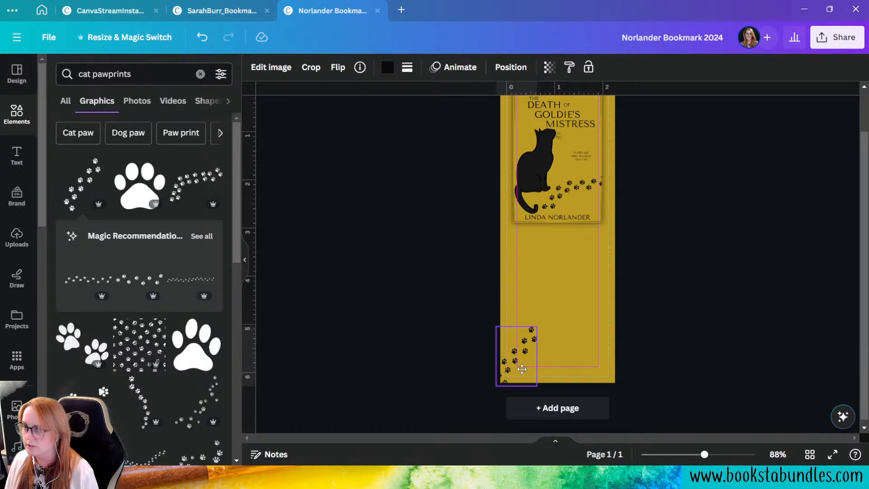
pyautogui.moveTo(537, 327); pyautogui.dragTo(602, 263)
pyautogui.moveTo(529, 314); pyautogui.dragTo(558, 315)
pyautogui.press('Delete')
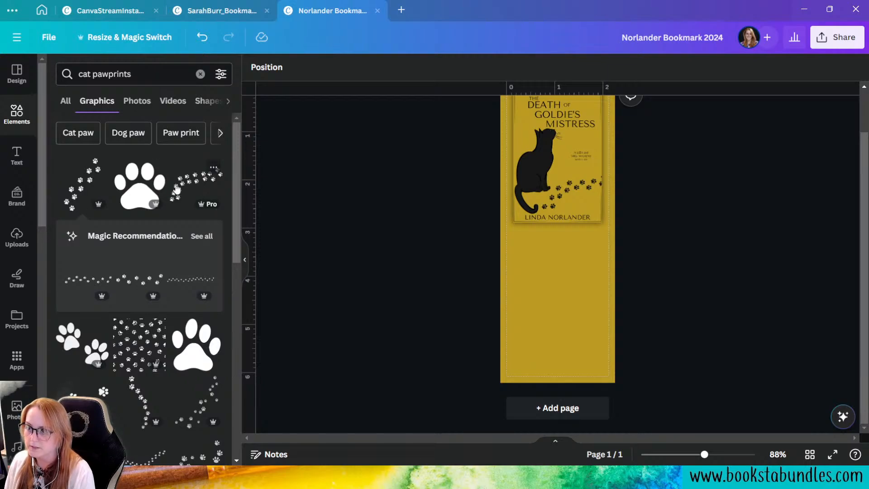
# Add the curved paw-print trail graphic below the book cover, enlarged to about 3.48 × 2.22 in and rotated to -45°.
pyautogui.click(205, 183)
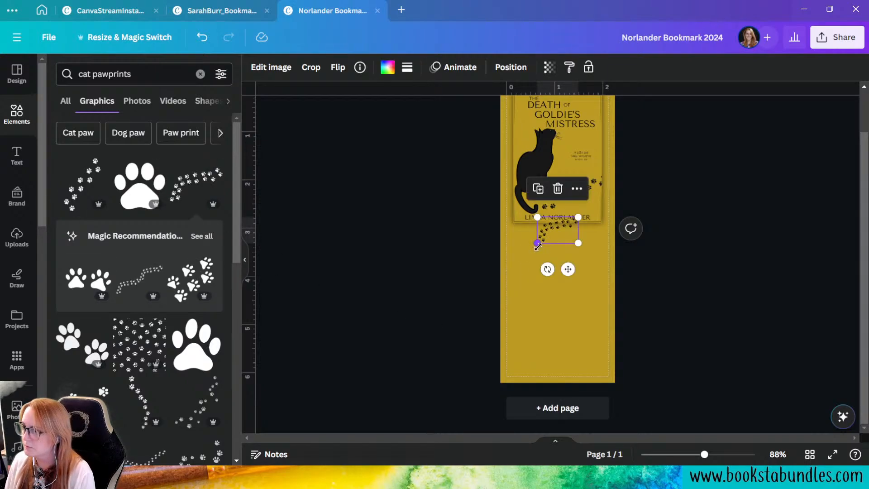
pyautogui.moveTo(538, 245); pyautogui.dragTo(517, 298)
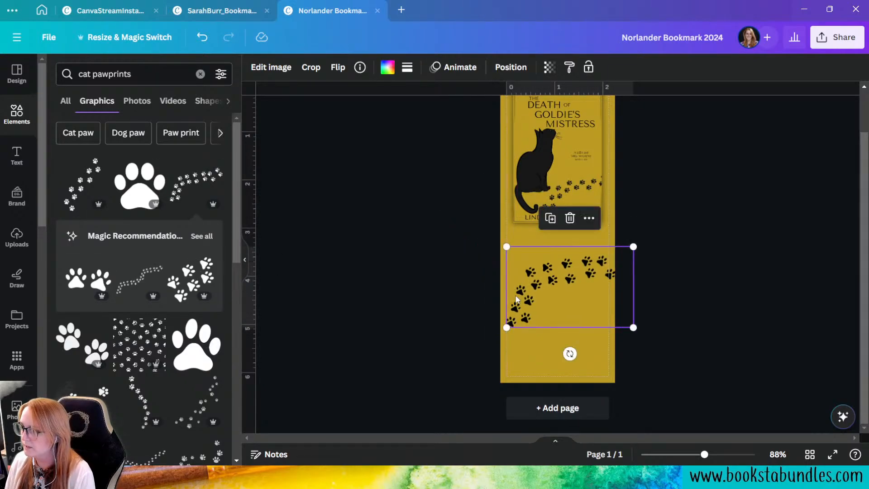
pyautogui.moveTo(570, 353); pyautogui.dragTo(608, 375)
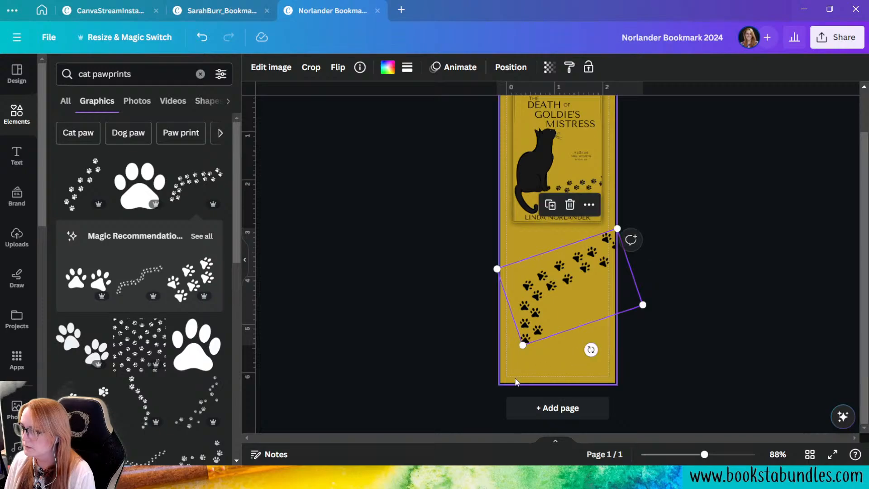
pyautogui.moveTo(523, 344); pyautogui.dragTo(513, 385)
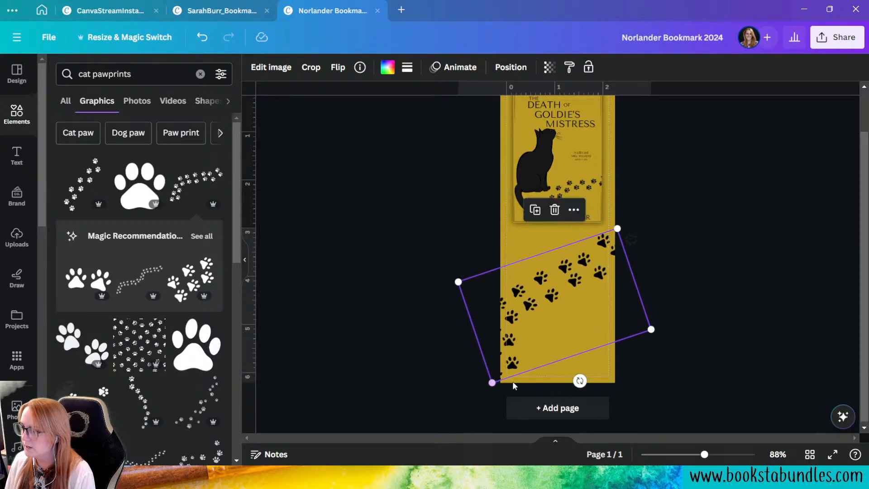
pyautogui.moveTo(539, 313); pyautogui.dragTo(570, 378)
pyautogui.moveTo(688, 330); pyautogui.dragTo(662, 294)
pyautogui.moveTo(597, 353); pyautogui.dragTo(583, 285)
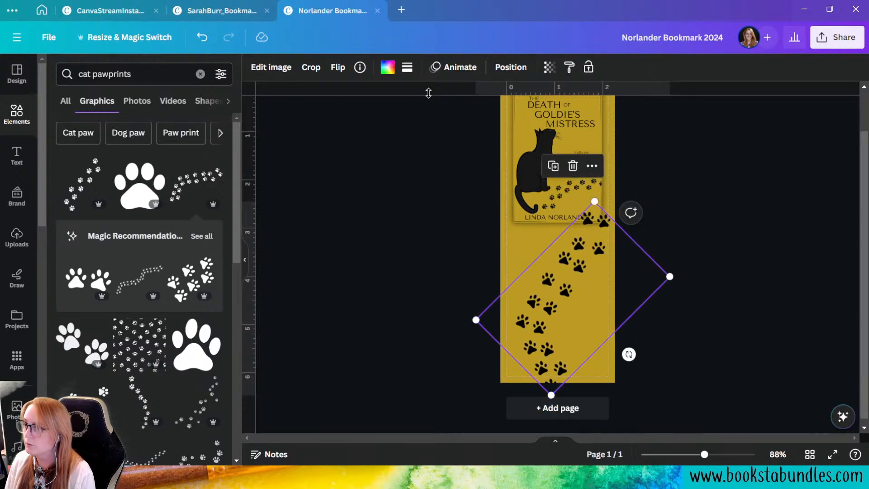
# Send the paw-print trail behind the book cover and adjust it to about 3.9 × 2.48 in with a rotation of about -57.6°.
pyautogui.click(506, 67)
pyautogui.click(177, 119)
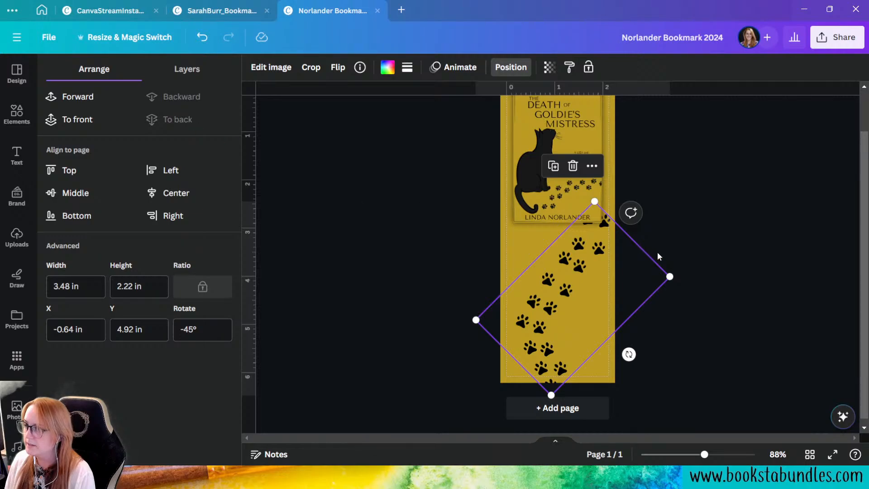
pyautogui.moveTo(595, 202); pyautogui.dragTo(597, 178)
pyautogui.moveTo(582, 279); pyautogui.dragTo(576, 277)
pyautogui.moveTo(627, 345); pyautogui.dragTo(648, 336)
pyautogui.moveTo(566, 344); pyautogui.dragTo(563, 352)
pyautogui.moveTo(635, 341); pyautogui.dragTo(632, 340)
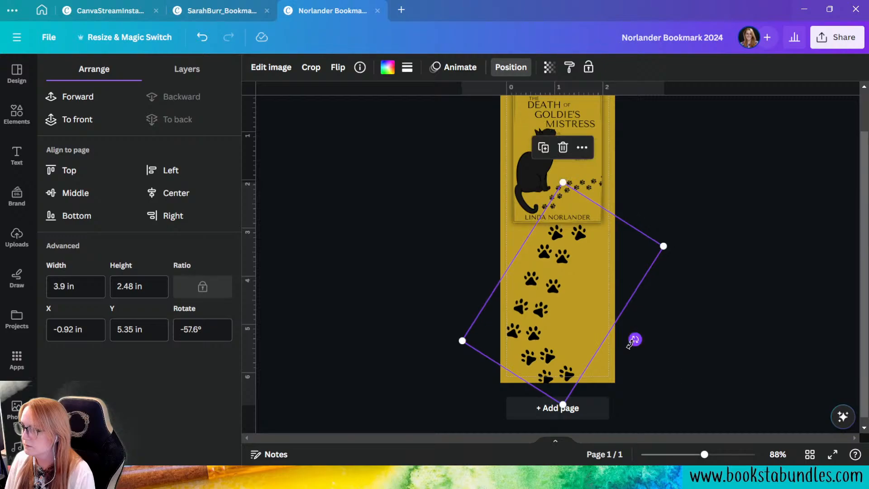
pyautogui.moveTo(545, 306); pyautogui.dragTo(549, 310)
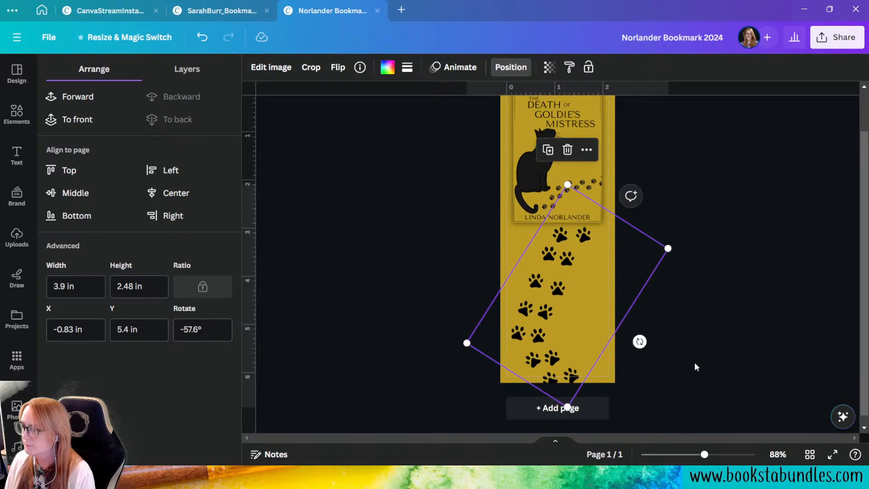
pyautogui.click(724, 377)
# Place a copy of the paw-print trail over the bookmark's upper half and send it behind the book cover.
pyautogui.scroll(1, 727, 378)
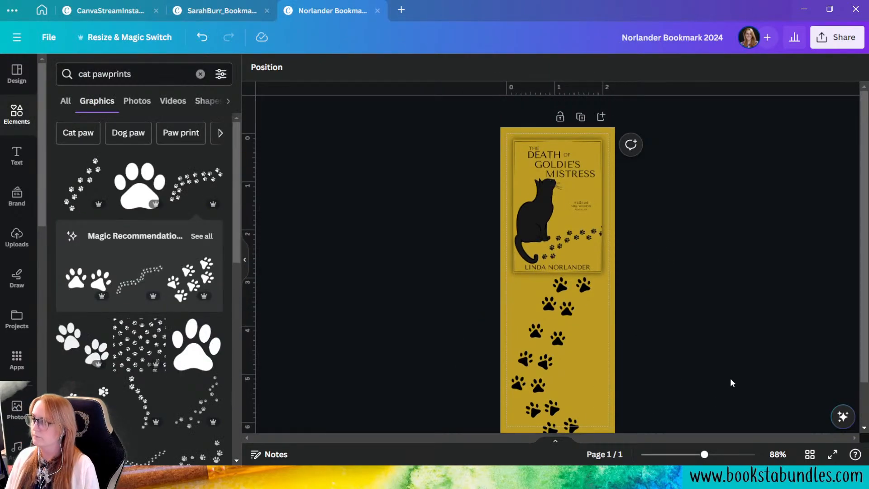
pyautogui.click(569, 373)
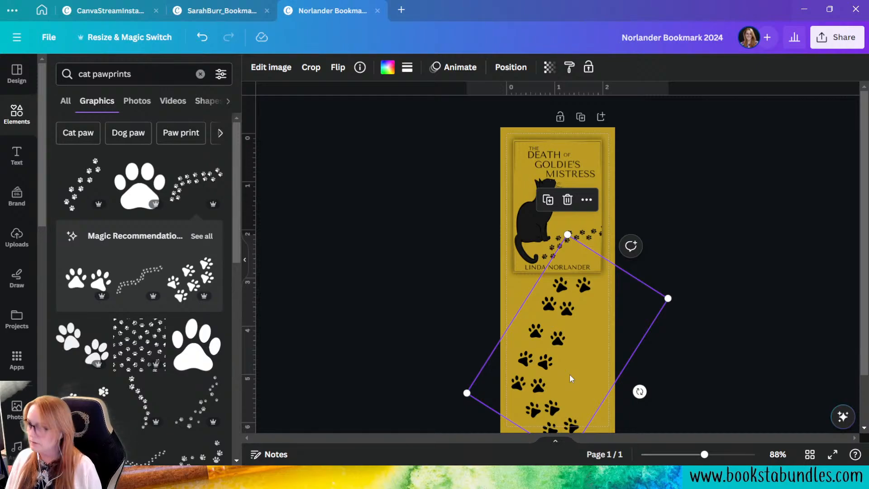
pyautogui.moveTo(569, 374); pyautogui.dragTo(550, 182)
pyautogui.click(507, 67)
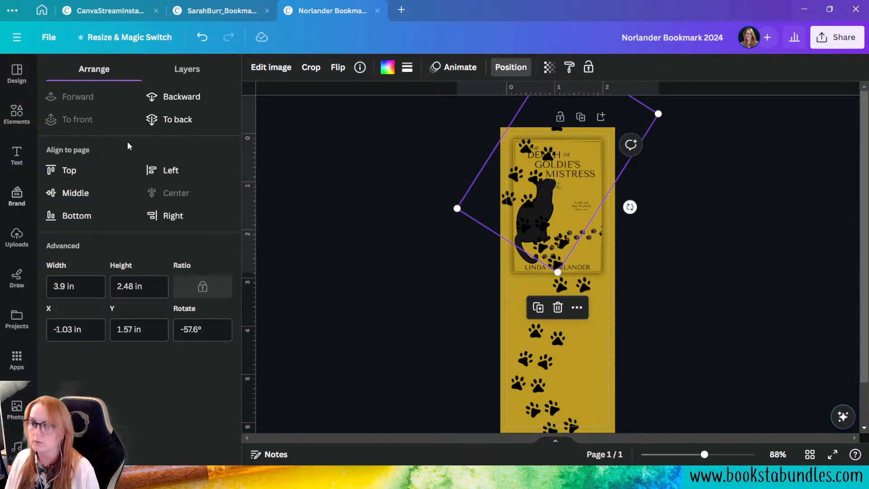
pyautogui.click(167, 121)
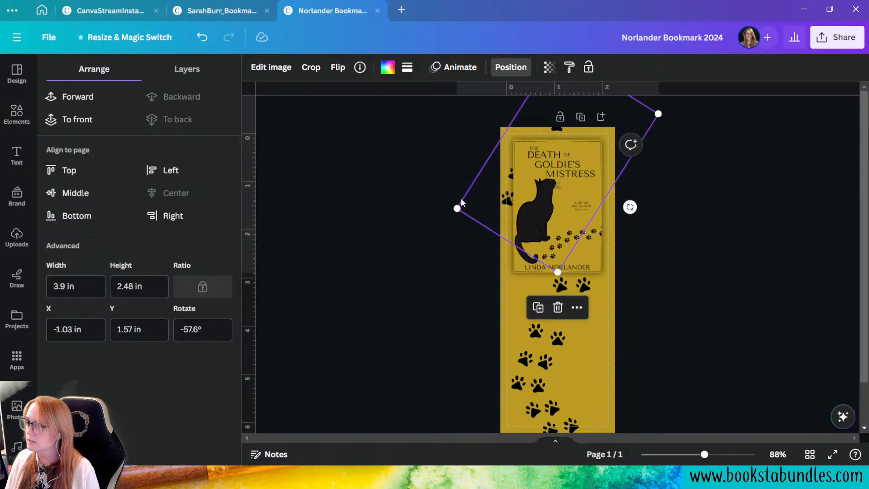
pyautogui.moveTo(467, 197); pyautogui.dragTo(471, 198)
pyautogui.click(735, 319)
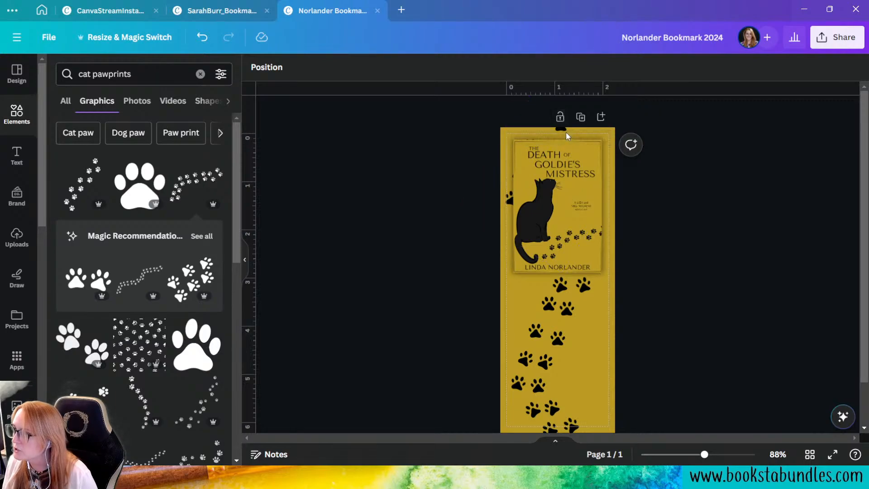
# Select the rearmost paw-print trail layer and move it slightly down so its prints fall inside the bookmark's upper edge.
pyautogui.click(267, 67)
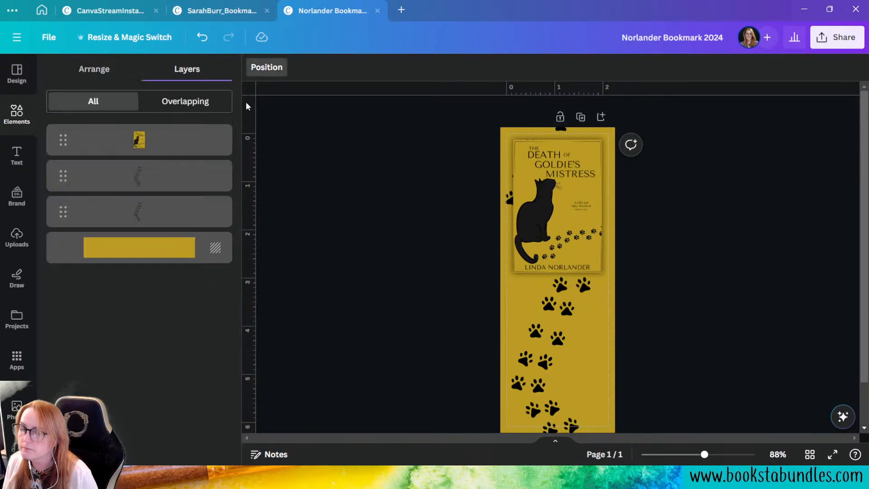
pyautogui.click(161, 205)
pyautogui.moveTo(487, 197); pyautogui.dragTo(486, 210)
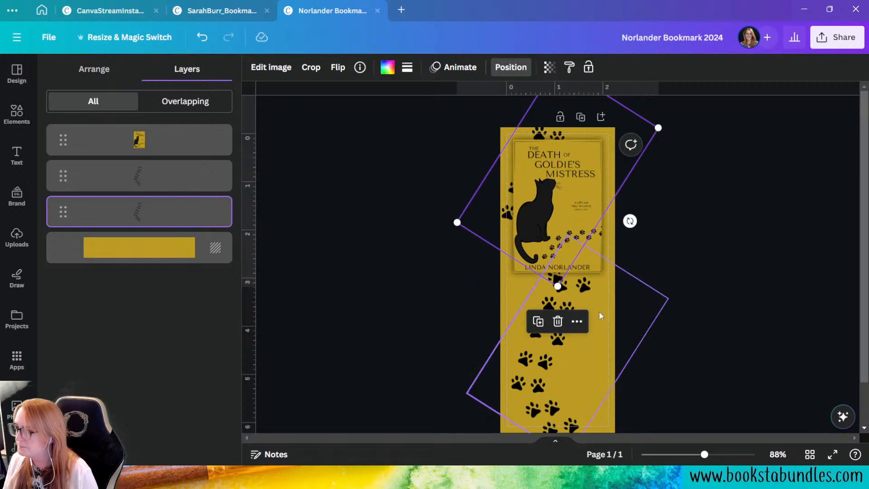
pyautogui.press('Escape')
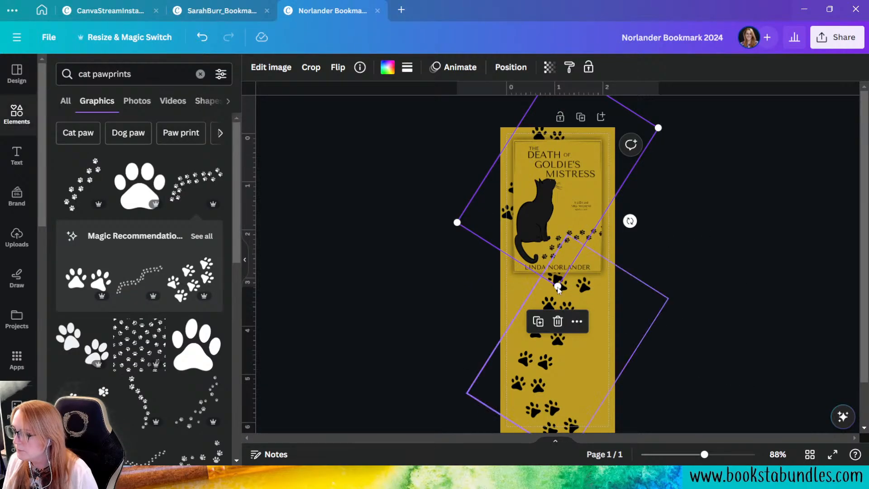
pyautogui.click(712, 333)
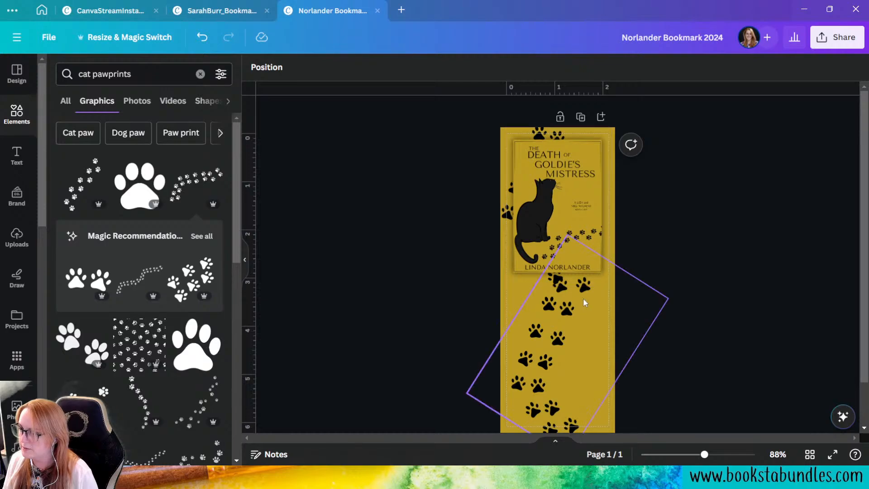
# Crop the lower corner of the upper paw-print trail to remove the prints overlapping the trail below the cover.
pyautogui.click(266, 67)
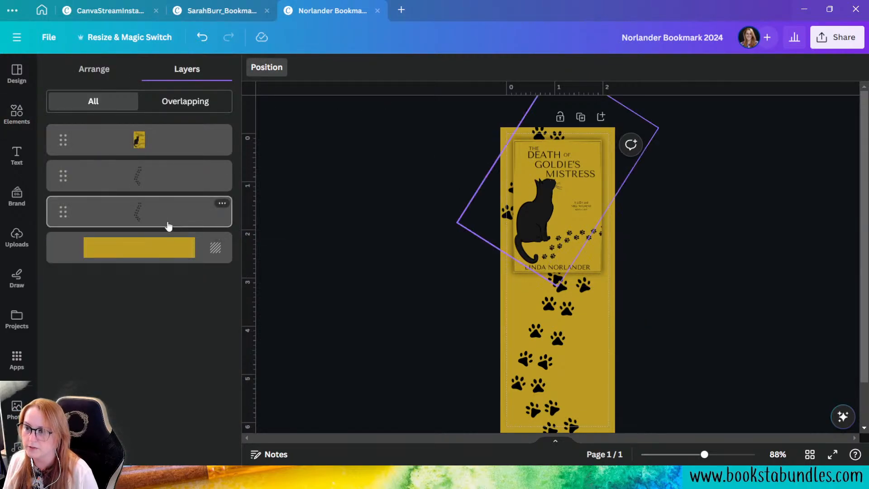
pyautogui.click(167, 225)
pyautogui.click(310, 67)
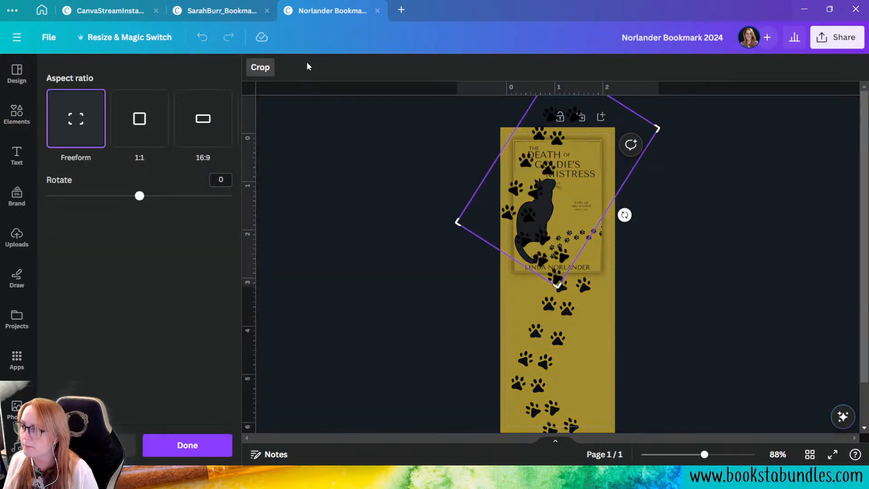
pyautogui.moveTo(558, 281); pyautogui.dragTo(560, 271)
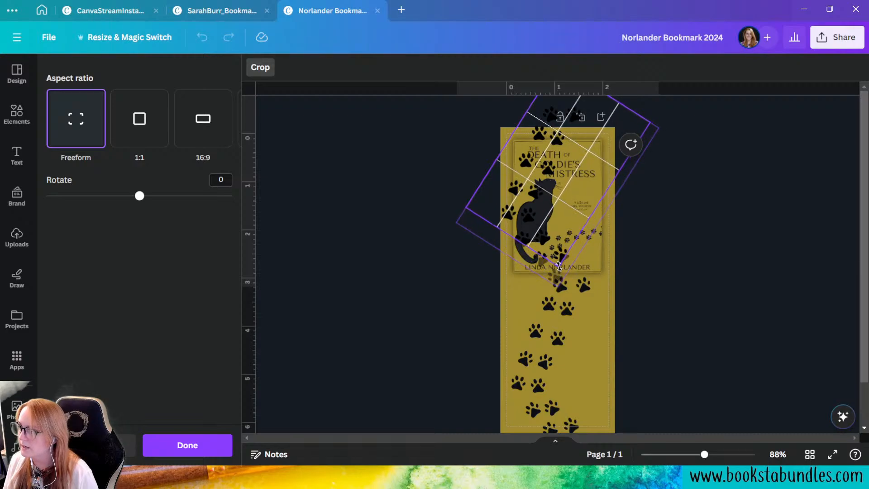
pyautogui.click(186, 445)
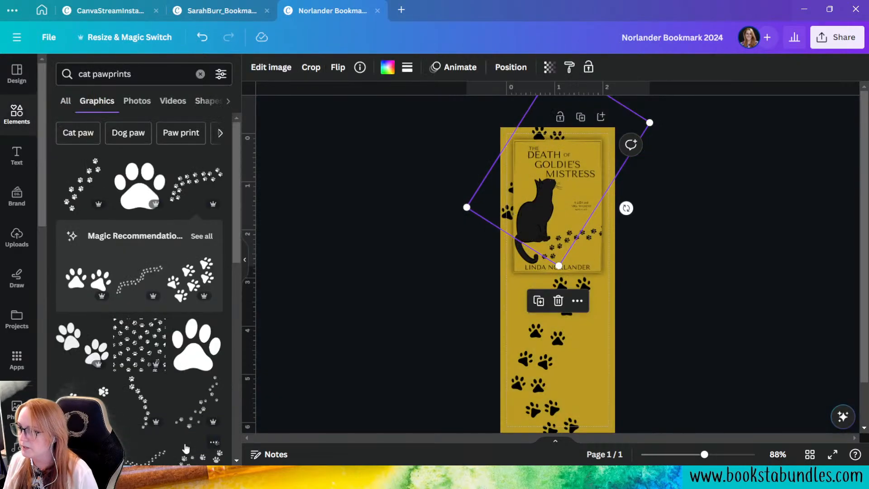
pyautogui.click(683, 381)
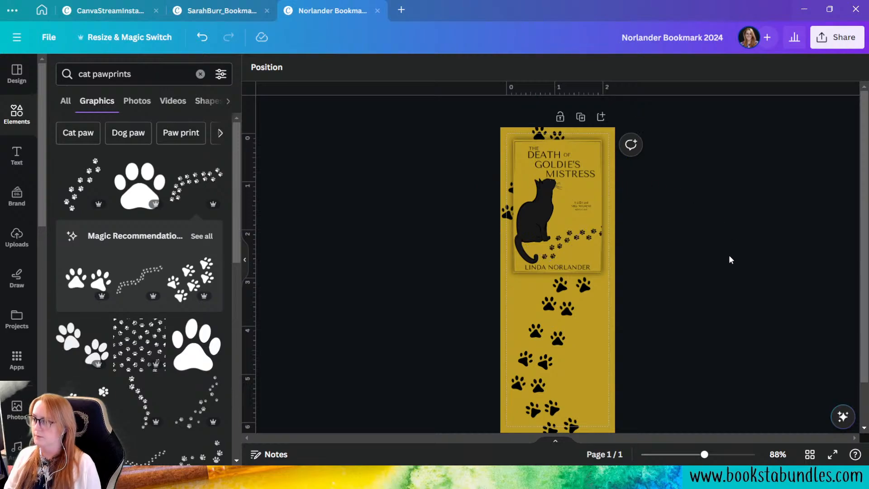
# Nudge the cropped upper paw-print trail slightly to the right behind the book cover.
pyautogui.scroll(-1, 677, 227)
pyautogui.scroll(1, 689, 297)
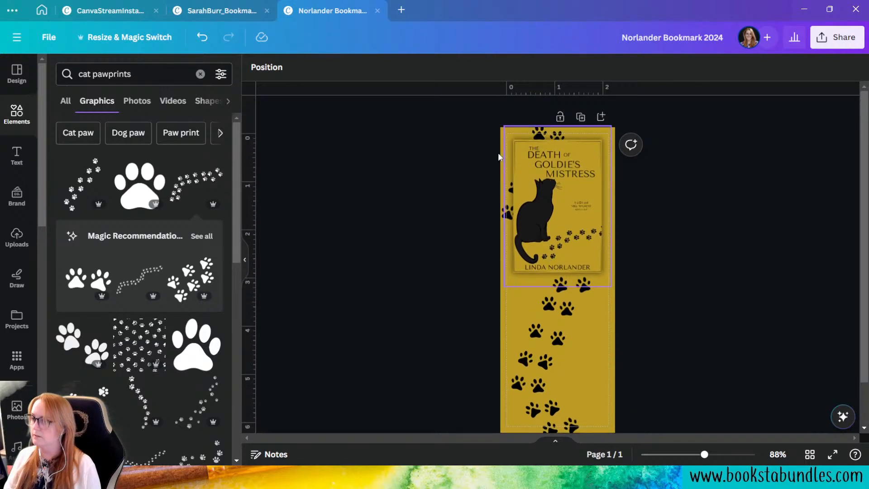
pyautogui.click(504, 203)
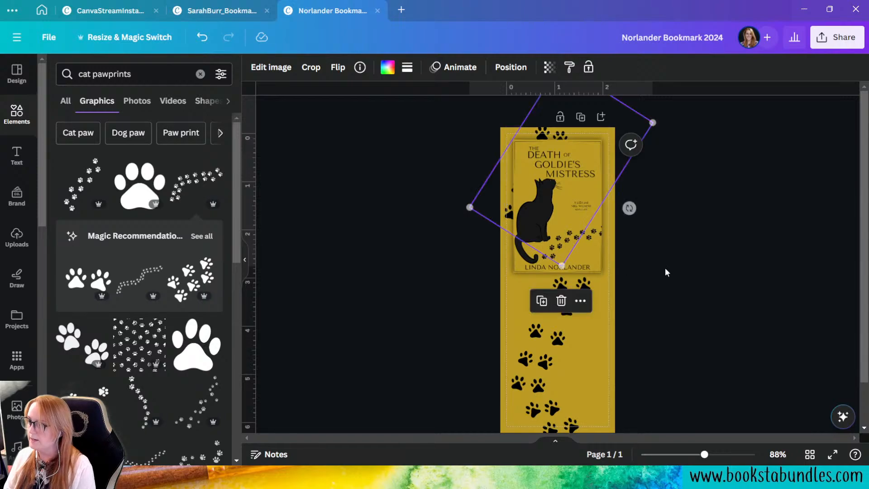
pyautogui.click(720, 281)
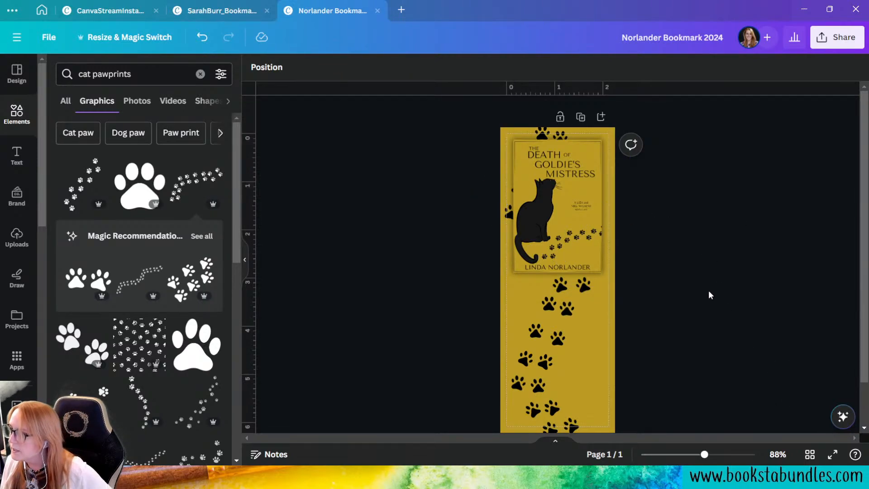
pyautogui.scroll(-1, 707, 292)
pyautogui.scroll(1, 600, 292)
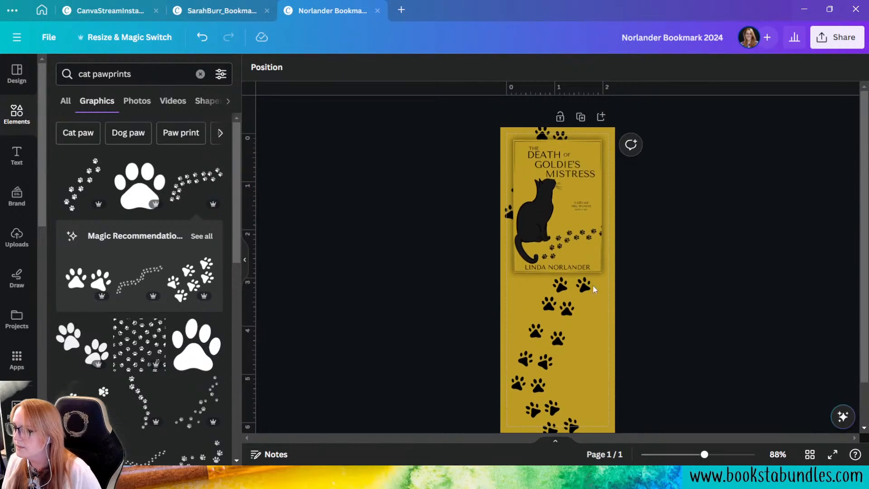
# Add a text box in the brand kit's Subheading style and position it over the paw prints below the book cover.
pyautogui.click(17, 156)
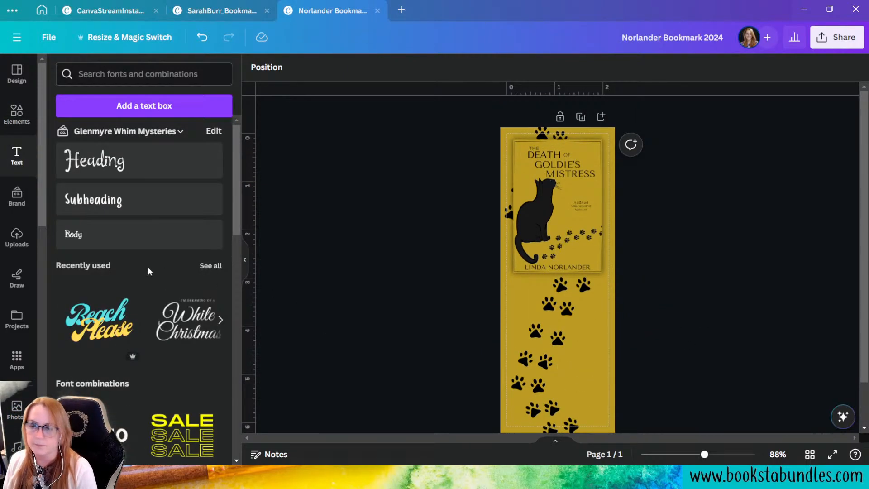
pyautogui.click(154, 195)
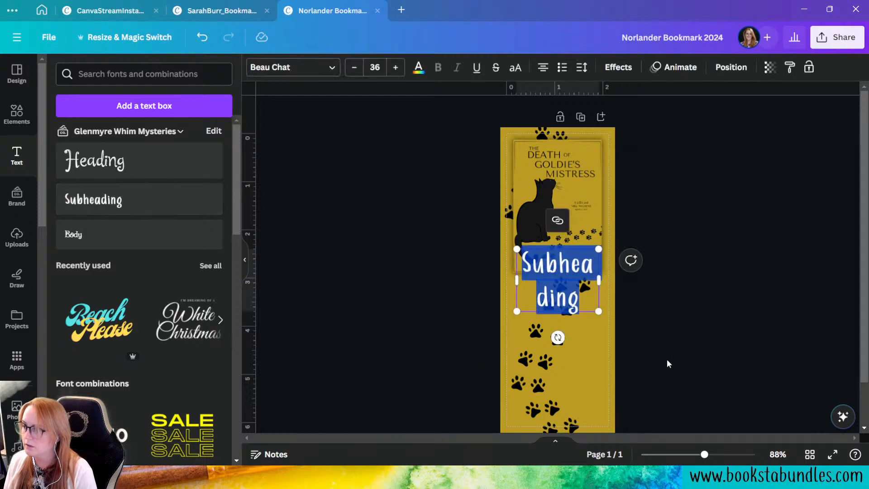
pyautogui.scroll(-1, 660, 335)
pyautogui.click(760, 334)
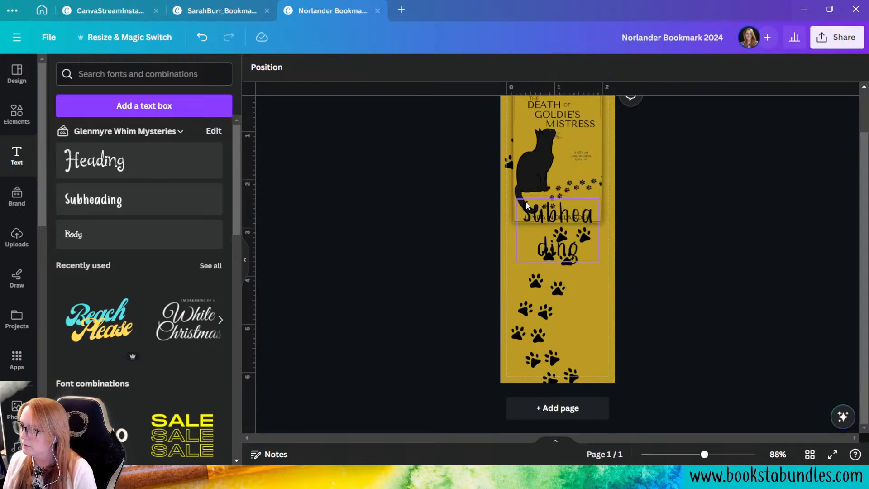
pyautogui.moveTo(549, 248); pyautogui.dragTo(552, 318)
pyautogui.doubleClick(552, 318)
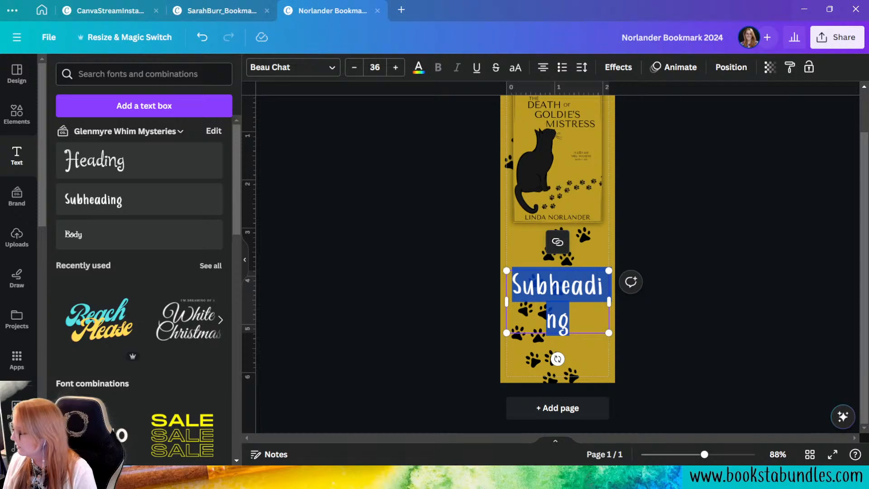
pyautogui.press('Escape')
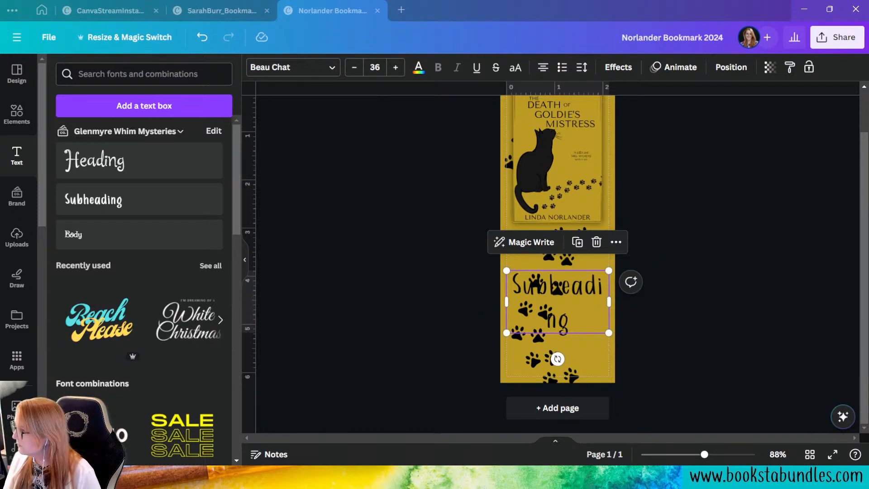
pyautogui.doubleClick(575, 303)
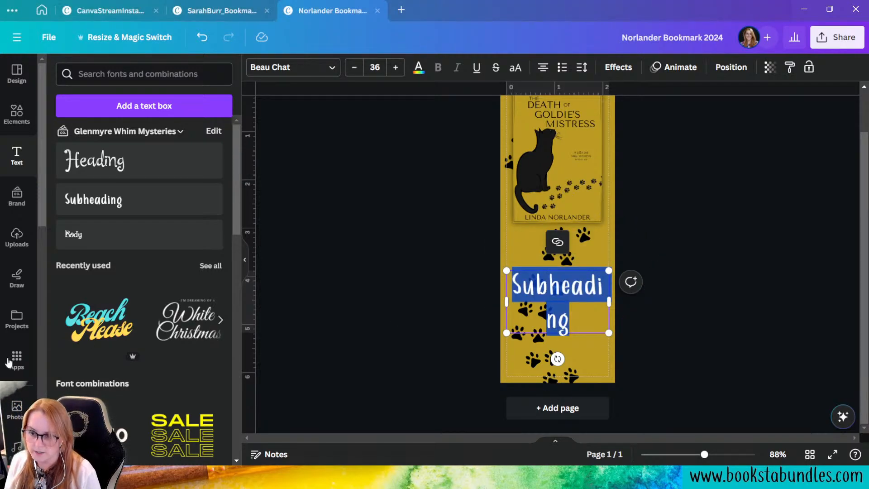
# Add the gold cat book cover from the 2024 BookstaBundles Clients folder and crop it down to its small series tagline.
pyautogui.scroll(-8, 18, 226)
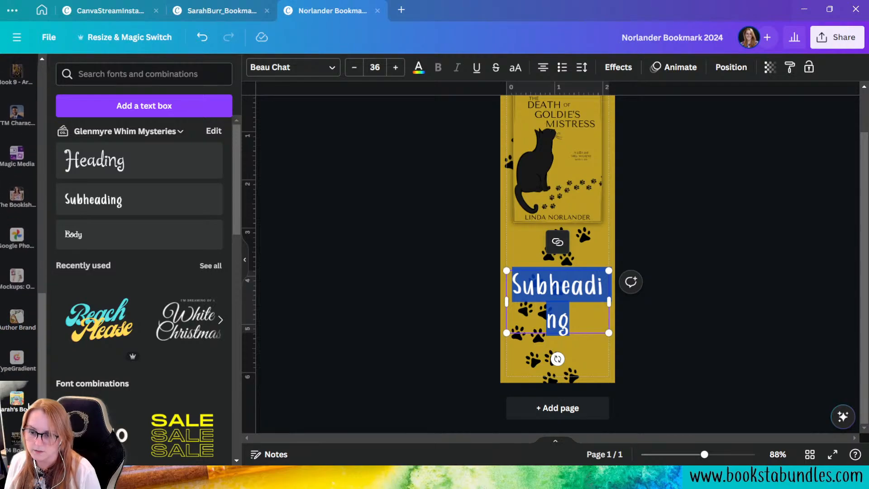
pyautogui.click(17, 439)
pyautogui.click(79, 168)
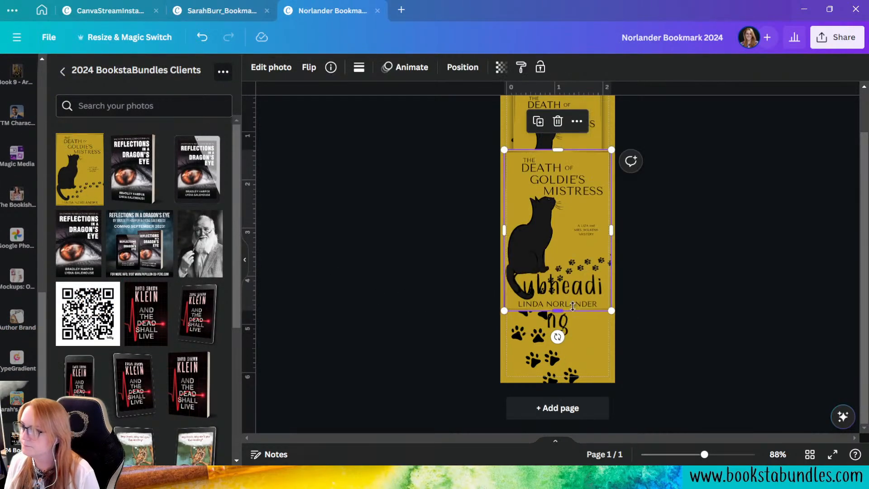
pyautogui.moveTo(557, 310); pyautogui.dragTo(558, 240)
pyautogui.moveTo(557, 149); pyautogui.dragTo(557, 216)
pyautogui.moveTo(506, 223); pyautogui.dragTo(567, 223)
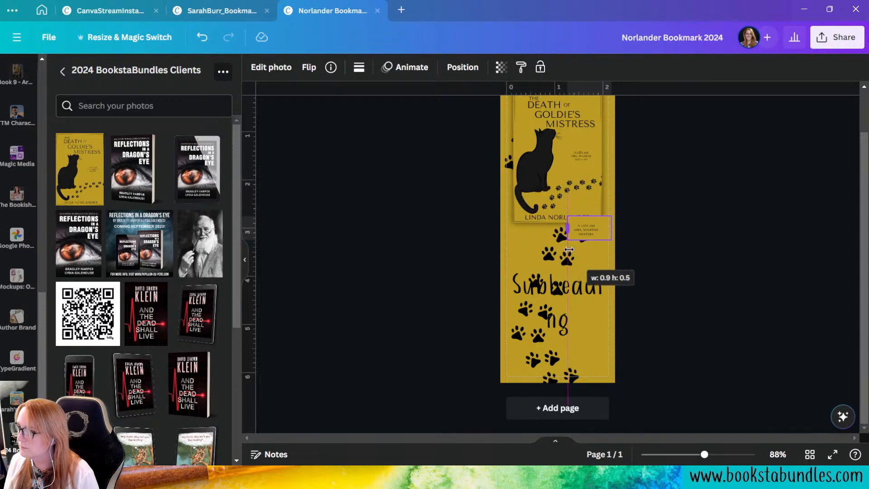
# Delete the Subheading placeholder text box below the book cover.
pyautogui.click(569, 292)
pyautogui.press('Delete')
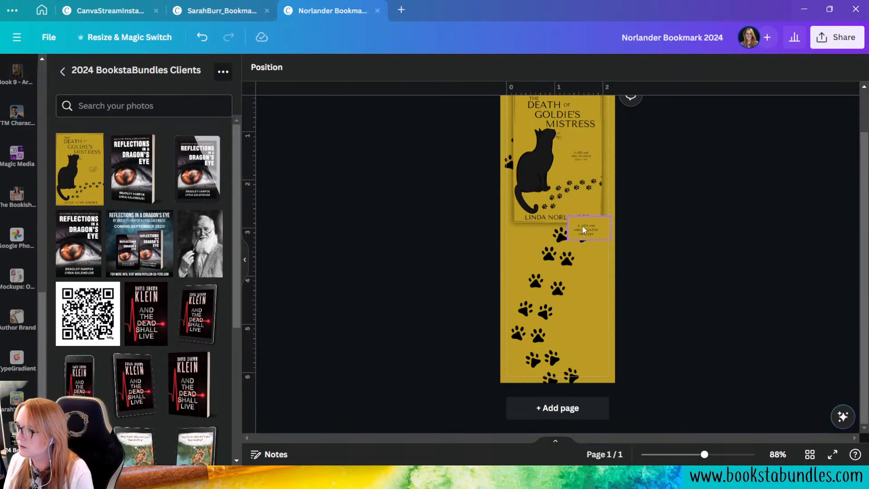
# Enlarge the cropped series tagline image to the bookmark's full width and position it over the paw prints below the cover.
pyautogui.click(585, 232)
pyautogui.moveTo(585, 232); pyautogui.dragTo(508, 332)
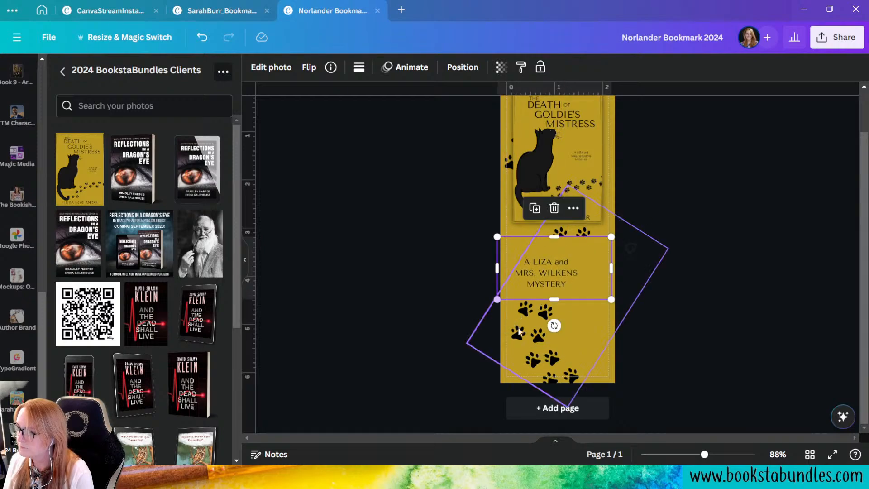
pyautogui.moveTo(556, 276); pyautogui.dragTo(562, 319)
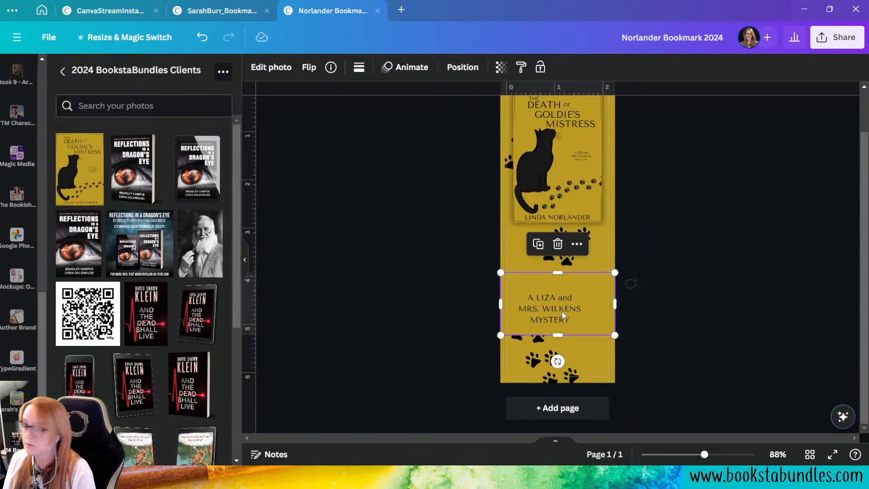
pyautogui.click(746, 362)
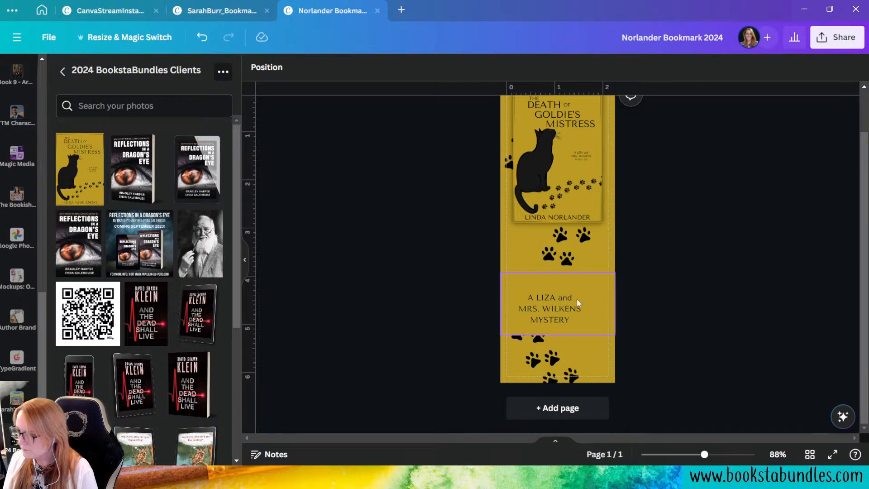
# Crop the tagline image closely around "A LIZA and MRS. WILKENS MYSTERY" and place it beside the lower paw prints.
pyautogui.click(561, 301)
pyautogui.moveTo(555, 271); pyautogui.dragTo(555, 290)
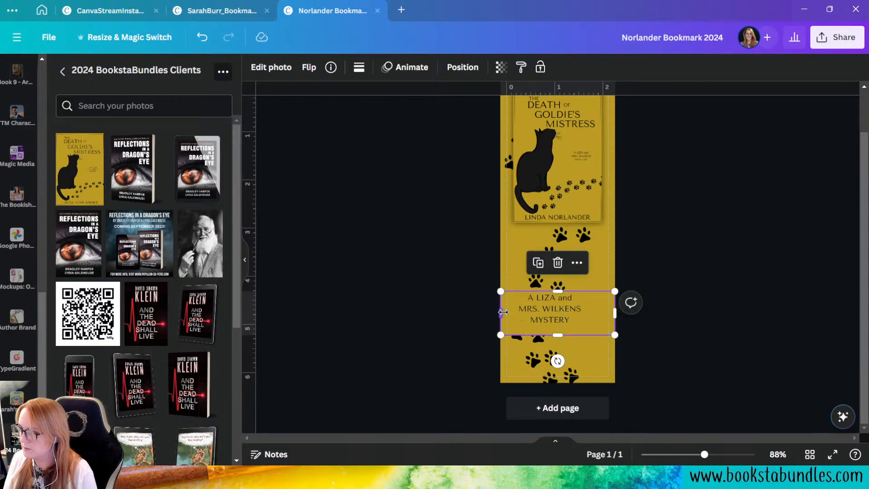
pyautogui.moveTo(503, 312); pyautogui.dragTo(516, 311)
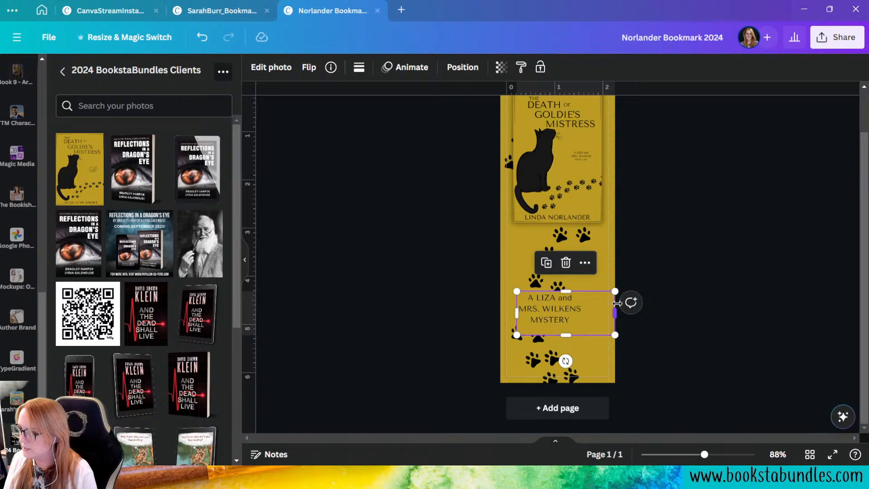
pyautogui.moveTo(617, 303); pyautogui.dragTo(568, 313)
pyautogui.click(705, 352)
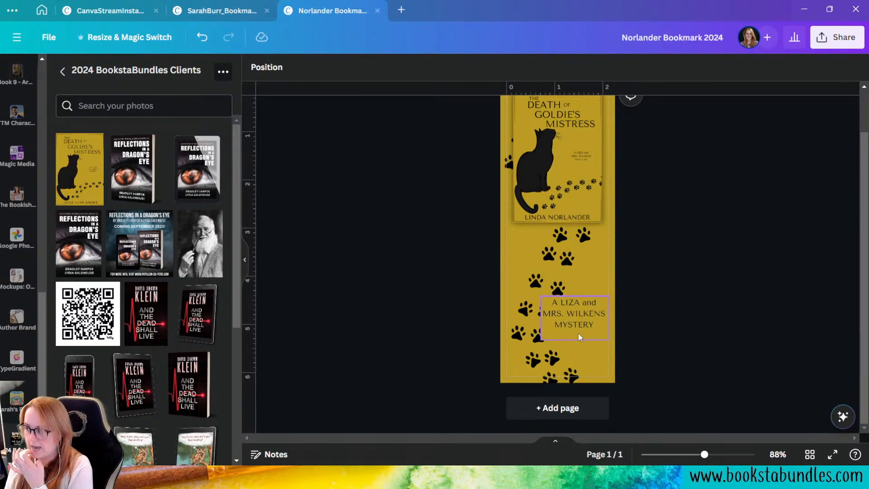
pyautogui.moveTo(585, 320); pyautogui.dragTo(581, 328)
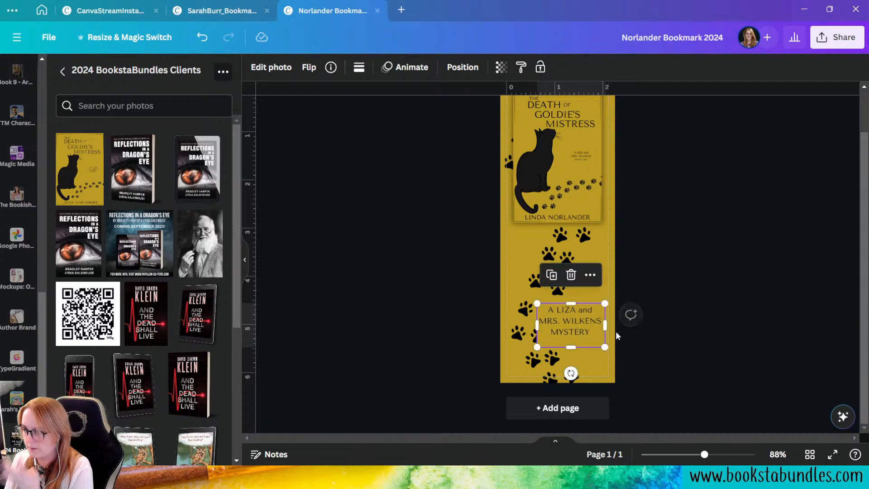
pyautogui.click(691, 354)
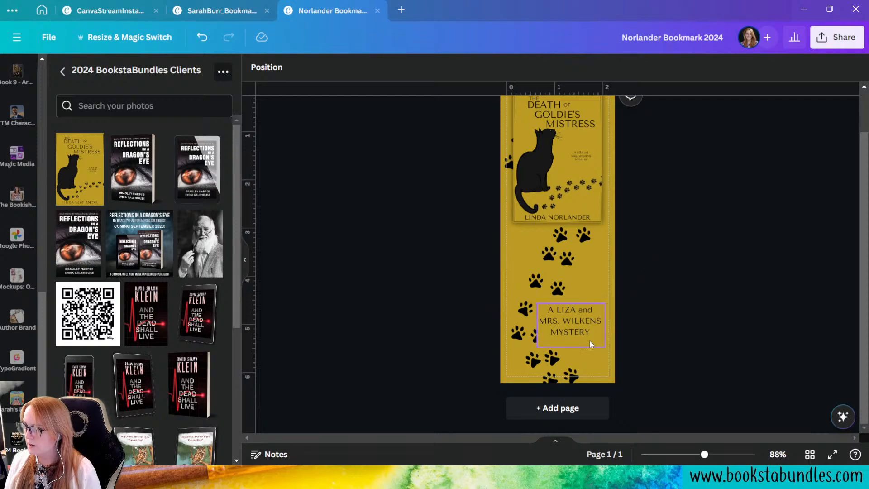
# Extract the text from the tagline image with Grab Text and delete the extracted "DEATH OF GOLDIE'S MISTRESS" title text.
pyautogui.click(574, 330)
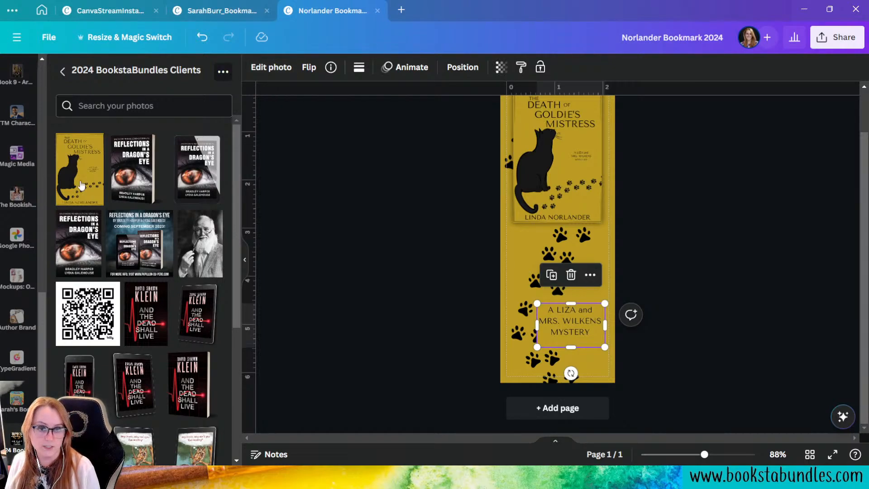
pyautogui.click(283, 67)
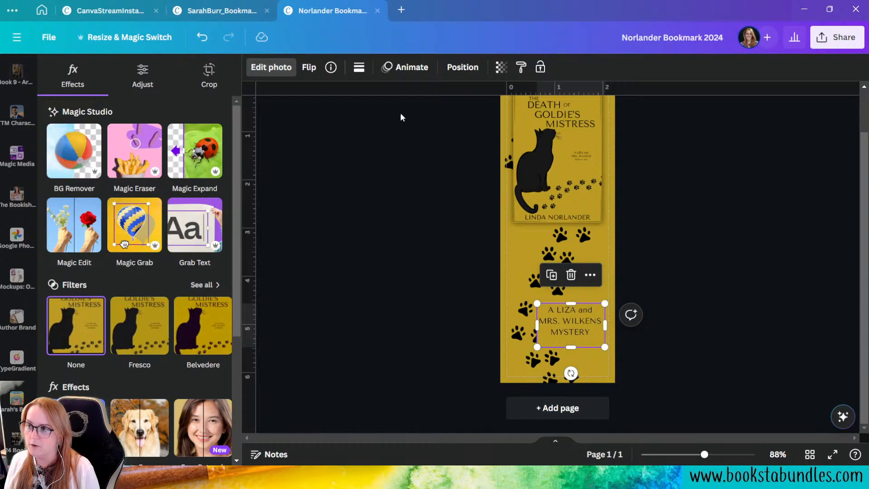
pyautogui.click(190, 234)
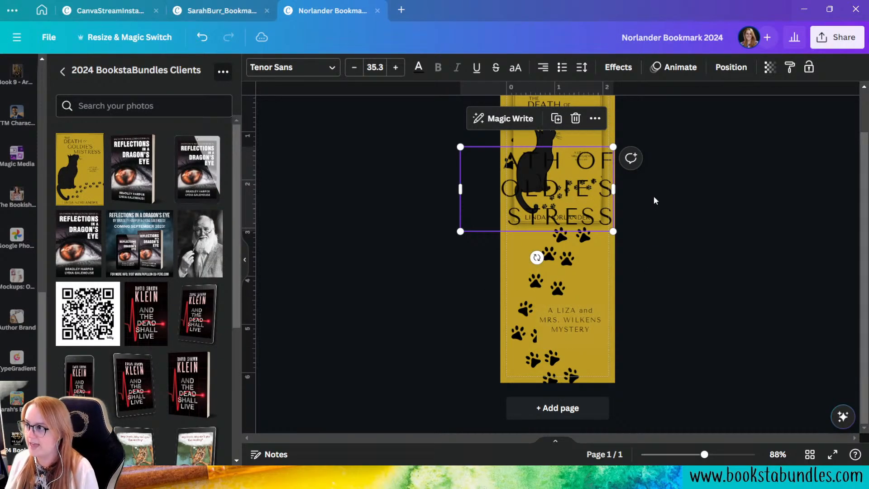
pyautogui.moveTo(479, 208); pyautogui.dragTo(515, 331)
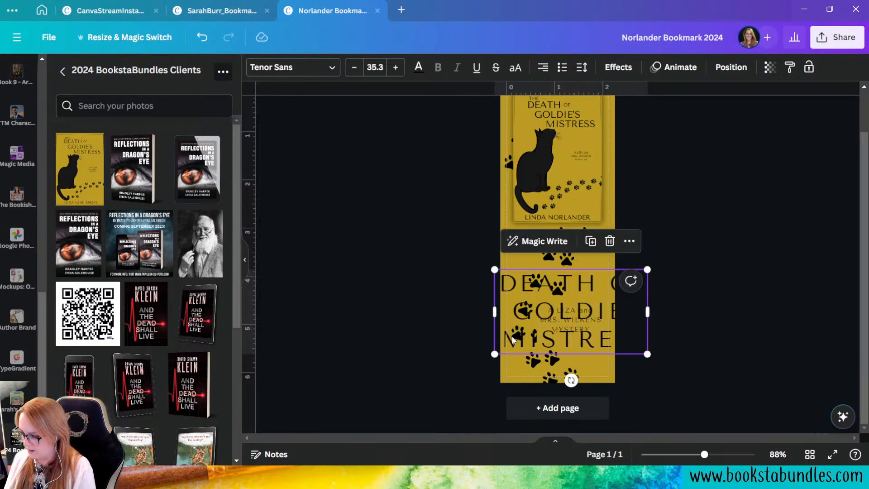
pyautogui.press('Delete')
# Remove the leftover tagline image and shrink the extracted series tagline text to size 9.2 beside the lower paw prints.
pyautogui.click(580, 322)
pyautogui.moveTo(580, 322)
pyautogui.mouseDown()
pyautogui.moveTo(588, 275)
pyautogui.moveTo(591, 318)
pyautogui.moveTo(576, 322)
pyautogui.moveTo(575, 347)
pyautogui.moveTo(588, 313)
pyautogui.moveTo(583, 326)
pyautogui.moveTo(537, 307)
pyautogui.moveTo(547, 267)
pyautogui.moveTo(569, 324)
pyautogui.moveTo(574, 319)
pyautogui.mouseUp()
pyautogui.click(583, 339)
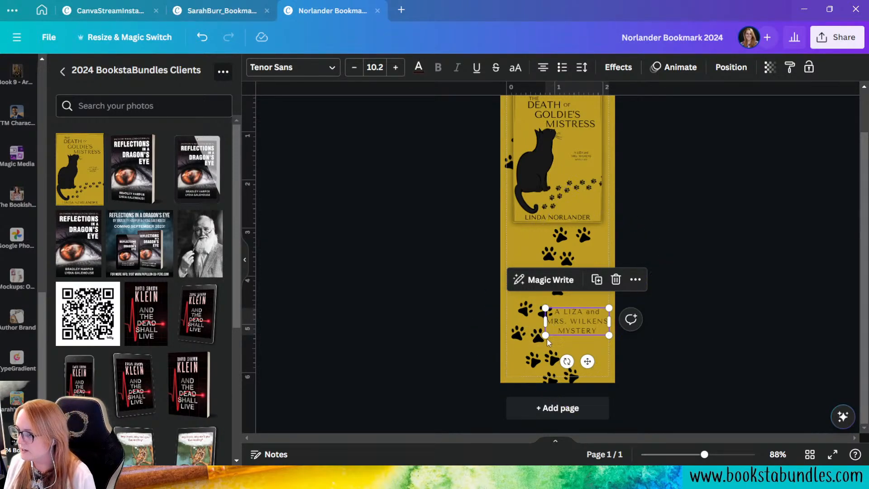
pyautogui.moveTo(547, 336); pyautogui.dragTo(578, 330)
pyautogui.click(669, 343)
pyautogui.click(640, 397)
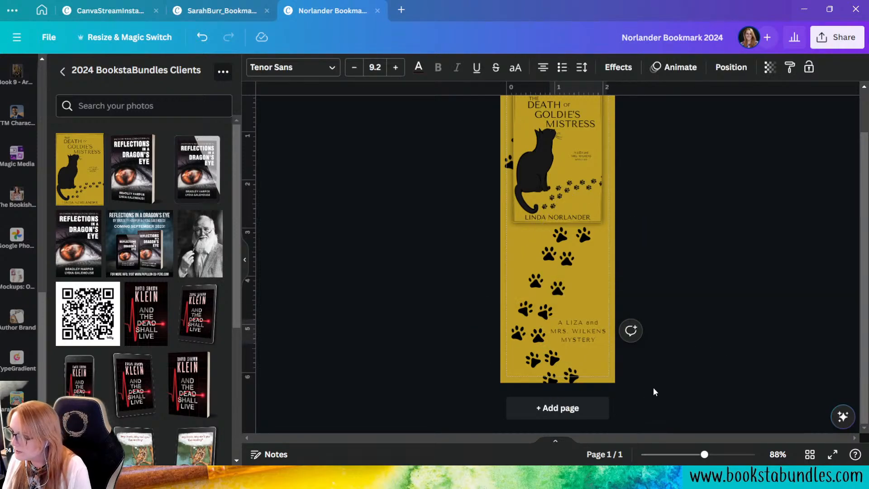
pyautogui.click(719, 341)
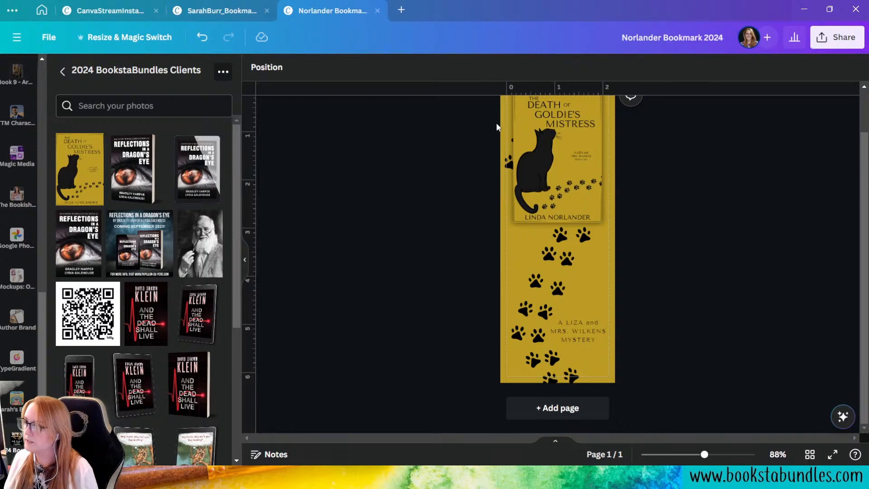
# Delete the extracted "THE" and series tagline text layers and move the author-name layer between the two paw-print trail layers.
pyautogui.click(286, 68)
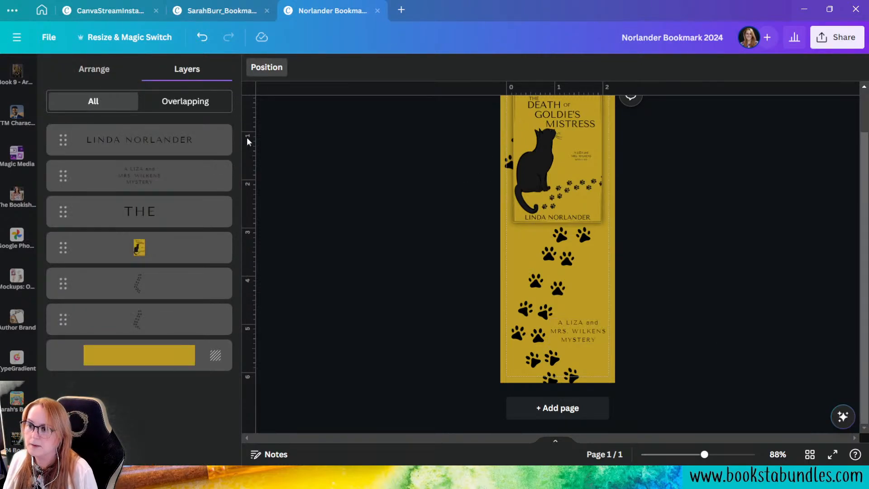
pyautogui.click(174, 216)
pyautogui.press('Delete')
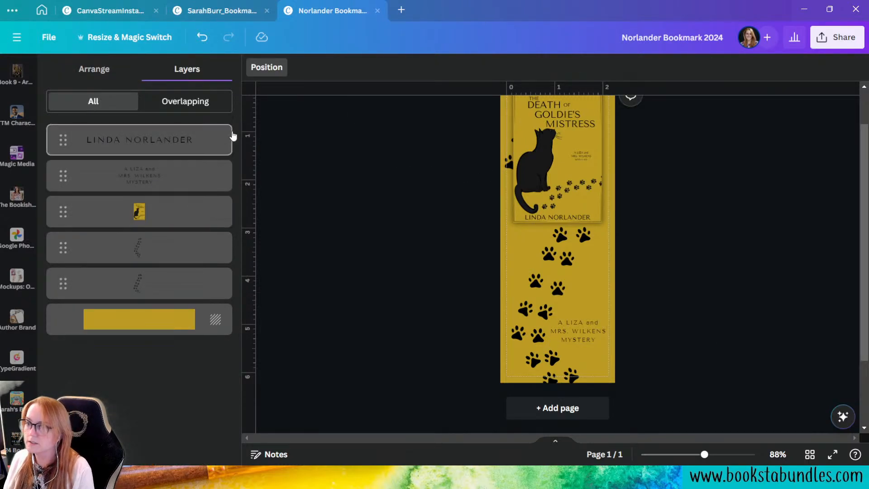
pyautogui.click(196, 167)
pyautogui.press('Delete')
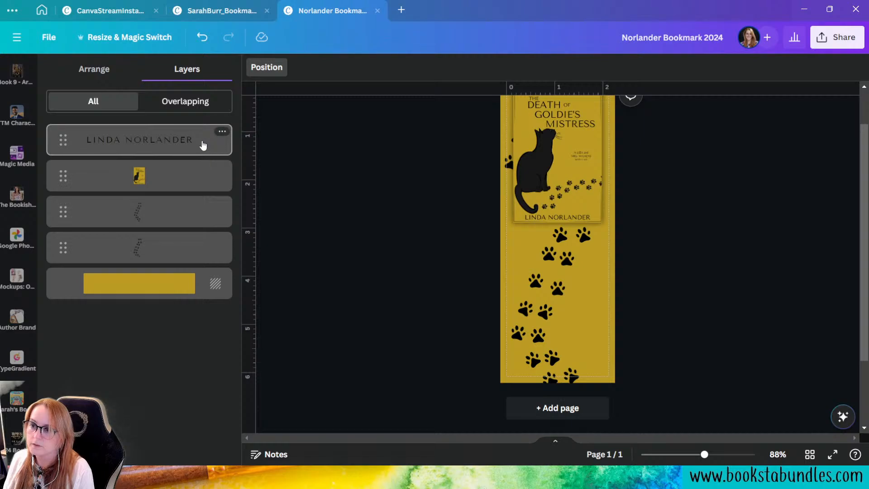
pyautogui.click(201, 144)
pyautogui.moveTo(201, 144); pyautogui.dragTo(194, 221)
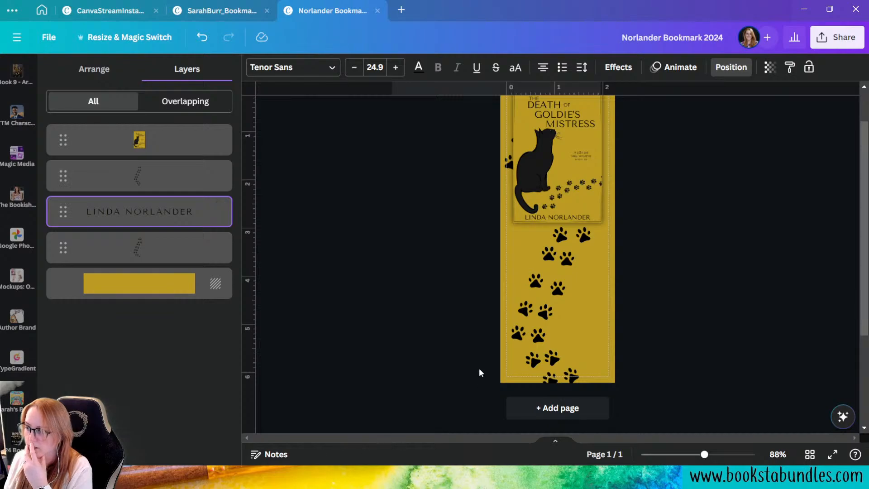
# Add a second gold page to the bookmark and check the front page's layers before returning to the new page.
pyautogui.click(566, 409)
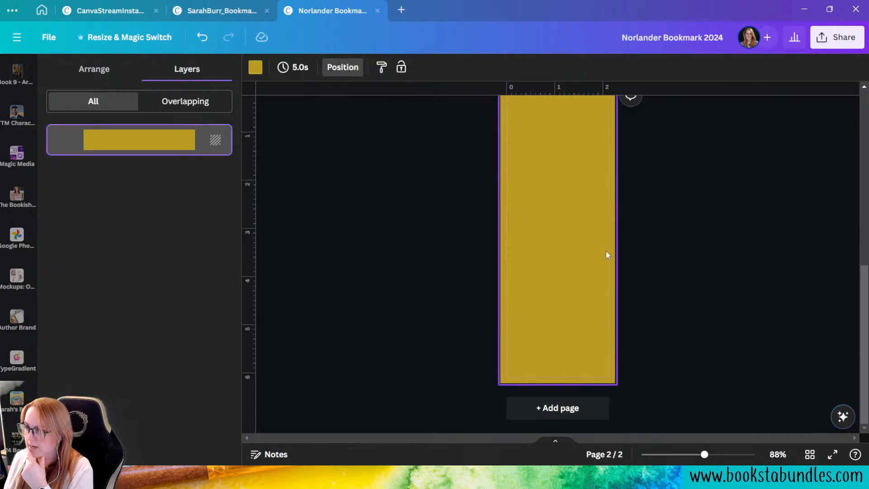
pyautogui.scroll(6, 520, 307)
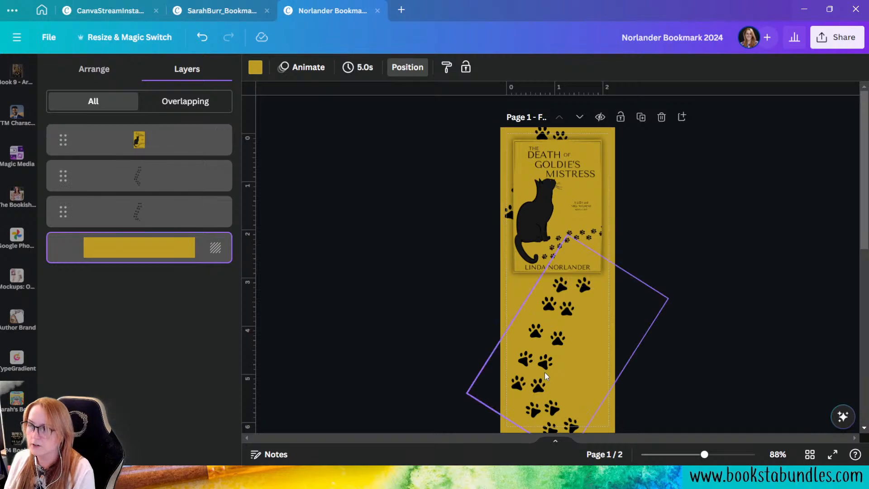
pyautogui.click(444, 291)
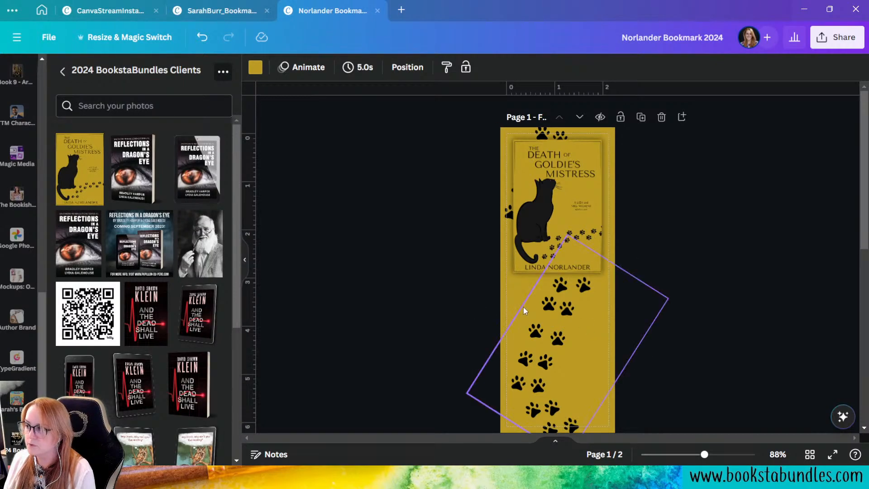
pyautogui.click(504, 299)
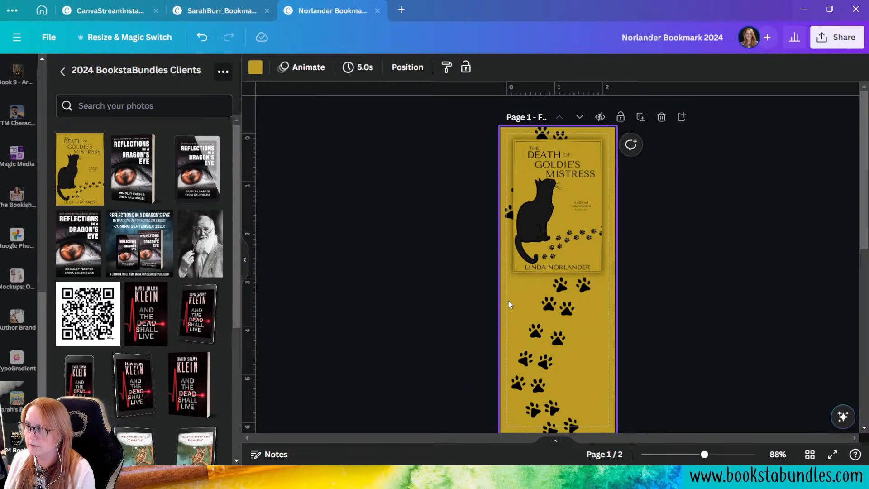
pyautogui.click(407, 68)
pyautogui.scroll(-5, 617, 311)
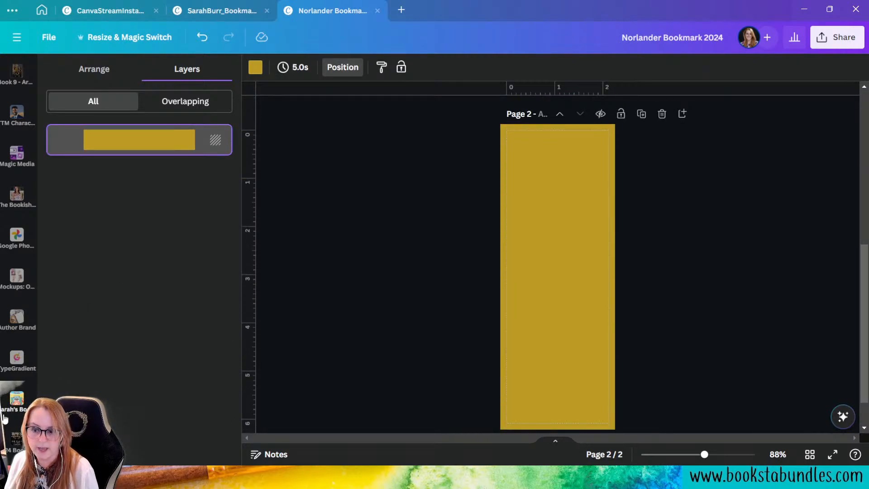
# Place the gold cat book cover from the clients folder on page 2 and separate its text with Grab Text.
pyautogui.click(16, 441)
pyautogui.click(68, 193)
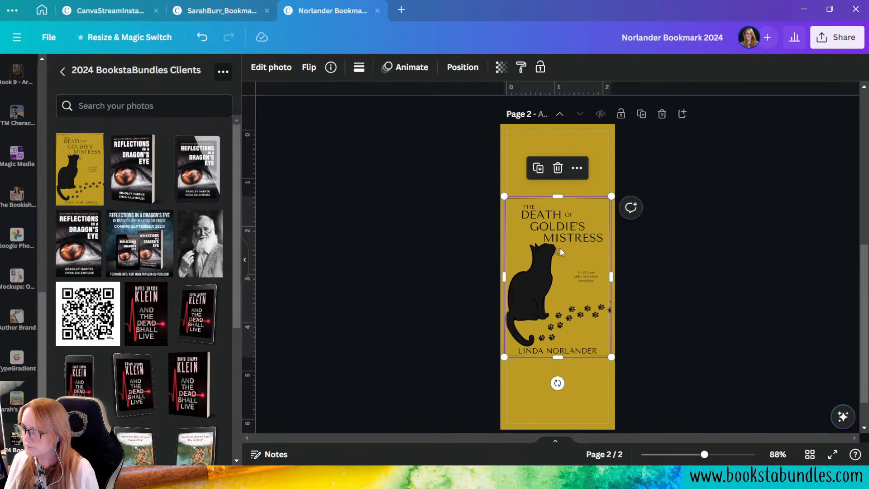
pyautogui.click(629, 329)
pyautogui.click(563, 284)
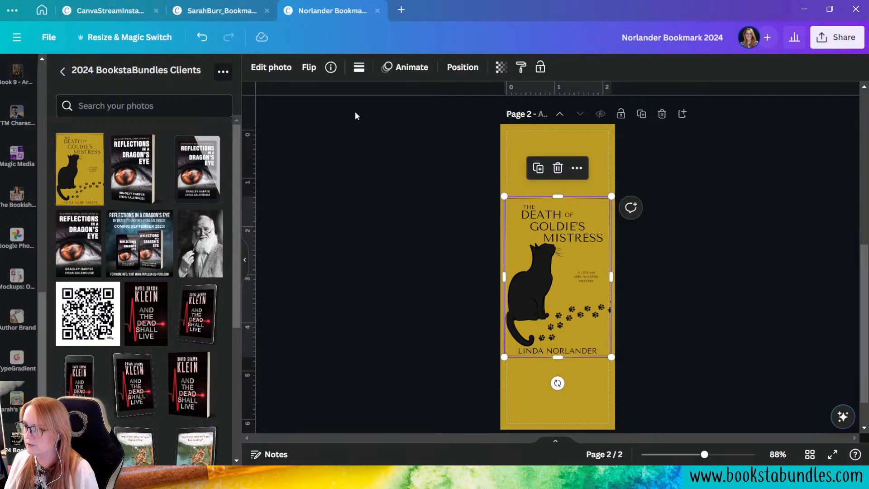
pyautogui.click(269, 68)
pyautogui.click(183, 249)
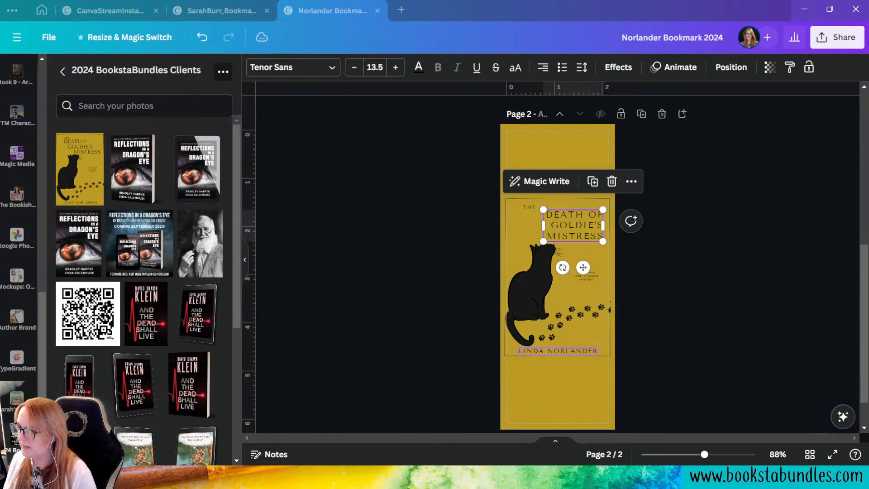
pyautogui.click(514, 255)
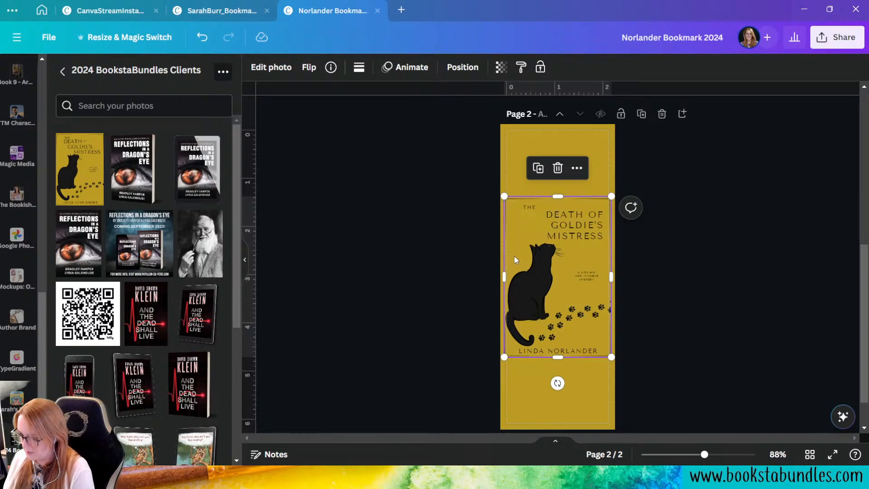
# Delete the leftover cover image from page 2 and enlarge the series tagline text to size 10.9.
pyautogui.press('Delete')
pyautogui.click(589, 276)
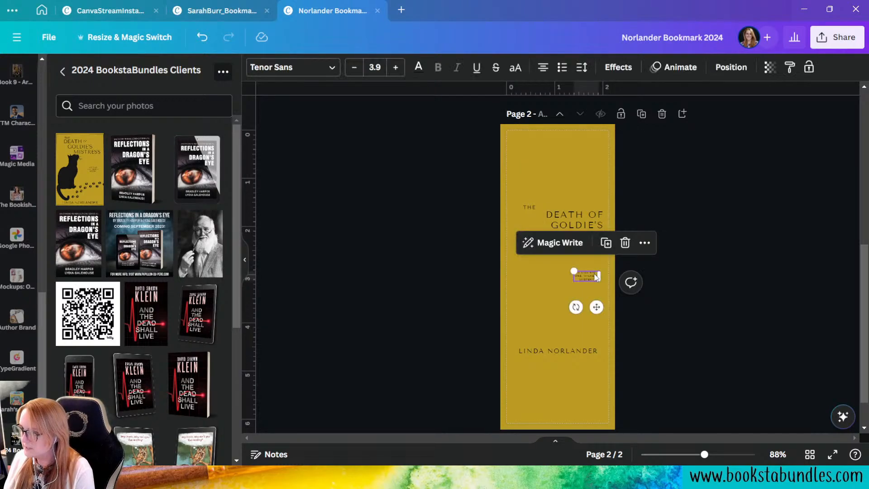
pyautogui.moveTo(573, 281); pyautogui.dragTo(530, 298)
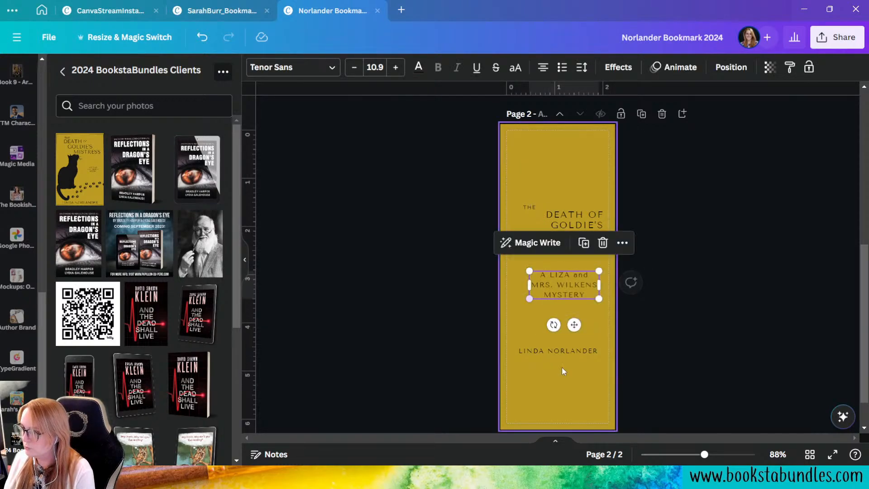
# Stack the author name above the title and series tagline, centring the title and tagline on the page and deleting the separate "THE".
pyautogui.click(564, 351)
pyautogui.moveTo(564, 351); pyautogui.dragTo(558, 191)
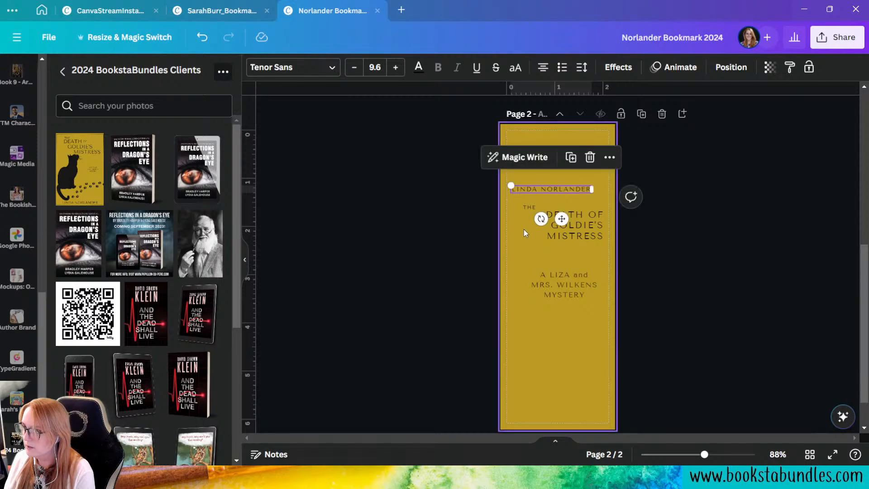
pyautogui.click(532, 207)
pyautogui.press('Delete')
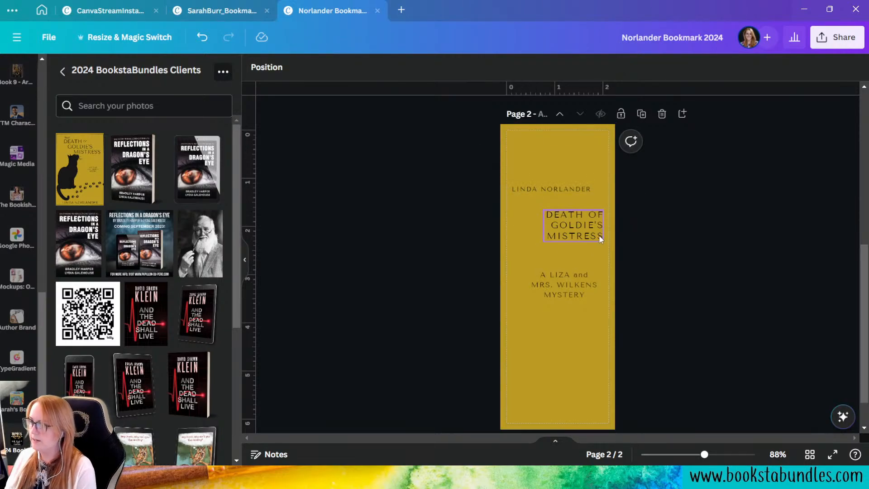
pyautogui.moveTo(588, 234); pyautogui.dragTo(566, 247)
pyautogui.moveTo(573, 288); pyautogui.dragTo(566, 288)
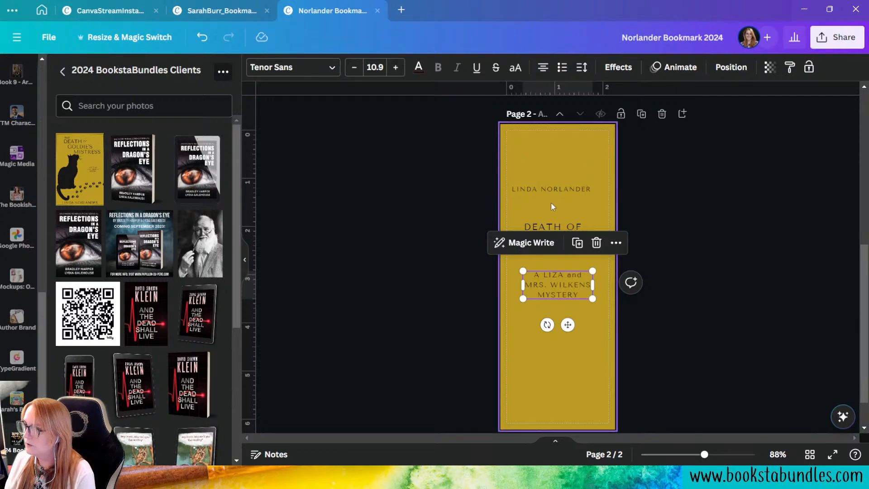
# Set the author name to size 10.9 in a text box as wide as the page and centre it horizontally.
pyautogui.moveTo(551, 194); pyautogui.dragTo(608, 194)
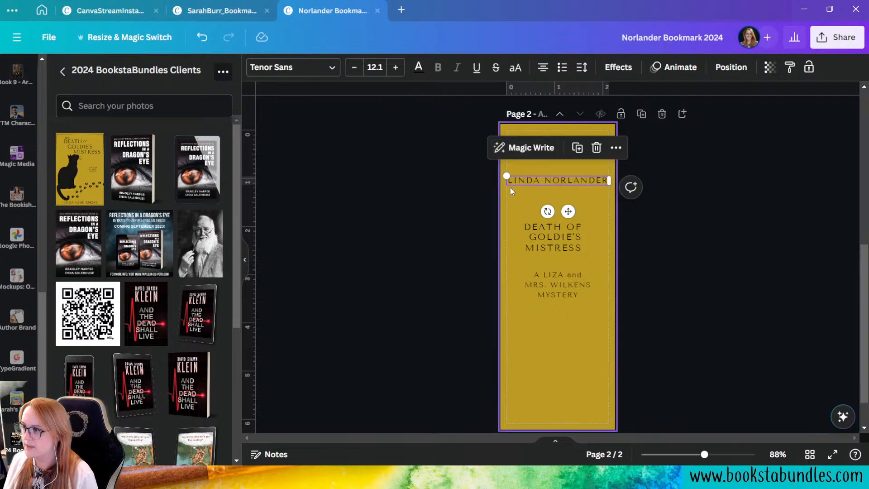
pyautogui.moveTo(506, 176)
pyautogui.mouseDown()
pyautogui.moveTo(516, 177)
pyautogui.moveTo(499, 180)
pyautogui.mouseUp()
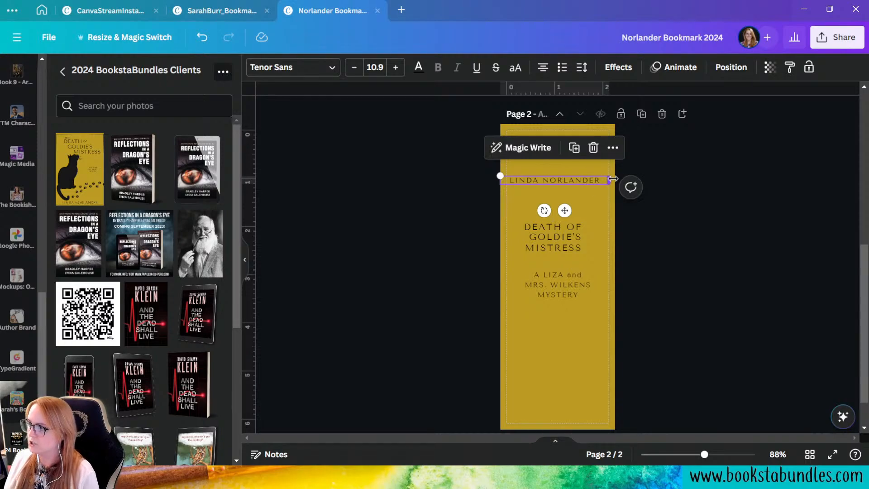
pyautogui.moveTo(610, 180); pyautogui.dragTo(617, 179)
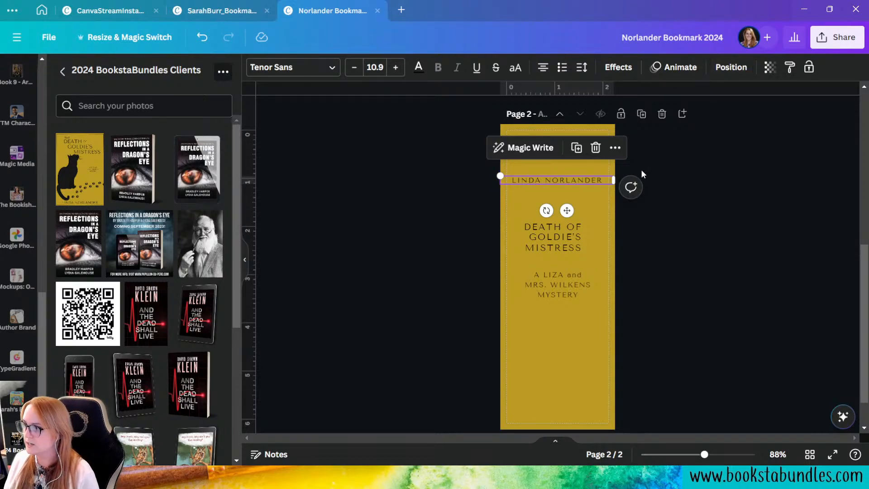
pyautogui.click(575, 197)
pyautogui.click(560, 185)
pyautogui.rightClick(560, 184)
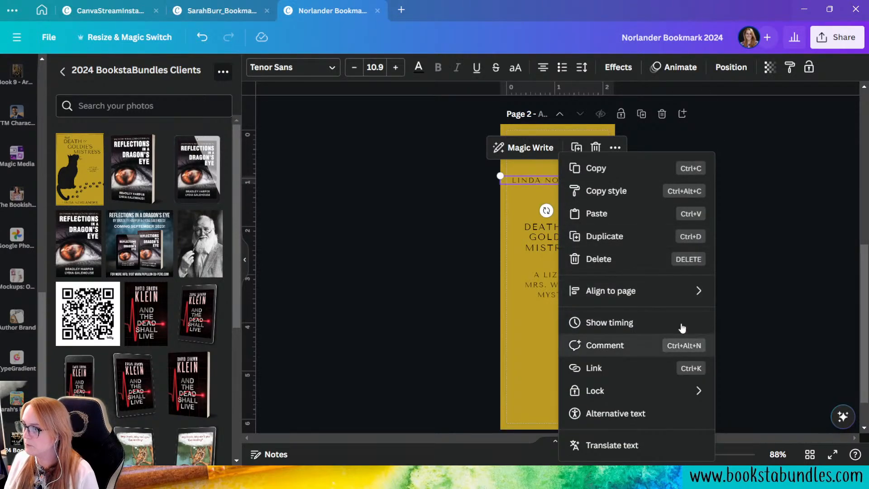
pyautogui.moveTo(695, 297)
pyautogui.click(792, 313)
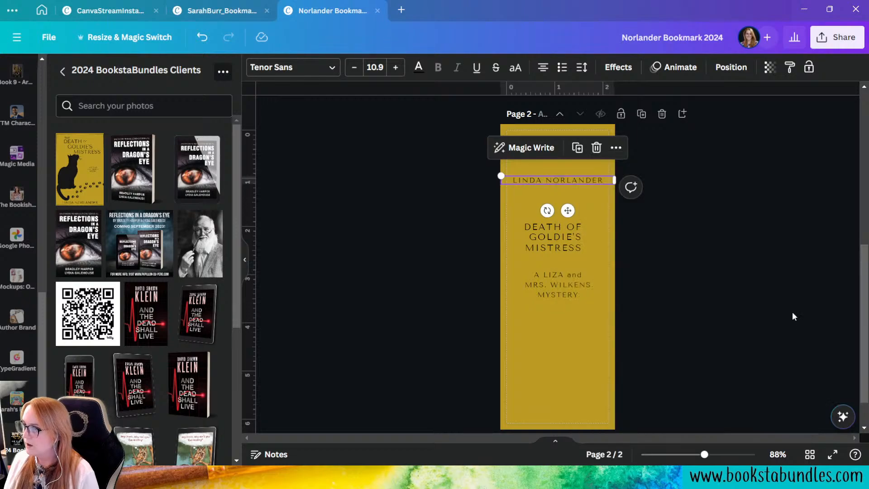
# Nudge the author name down to sit just above the book title.
pyautogui.click(556, 215)
pyautogui.click(578, 178)
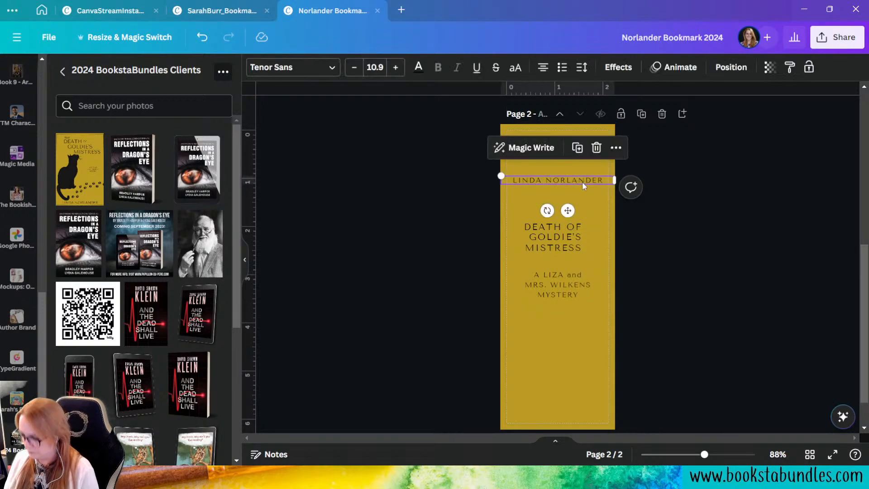
pyautogui.moveTo(582, 181); pyautogui.dragTo(582, 187)
pyautogui.press('Down')
pyautogui.press('Down')
pyautogui.press('Down')
pyautogui.press('Down')
pyautogui.press('Down')
pyautogui.press('Down')
pyautogui.press('Down')
pyautogui.press('Down')
pyautogui.press('Down')
pyautogui.press('Down')
pyautogui.press('Down')
pyautogui.press('Down')
pyautogui.press('Down')
pyautogui.press('Down')
pyautogui.press('Down')
pyautogui.press('Down')
pyautogui.press('Down')
pyautogui.press('Down')
pyautogui.press('Down')
pyautogui.press('Down')
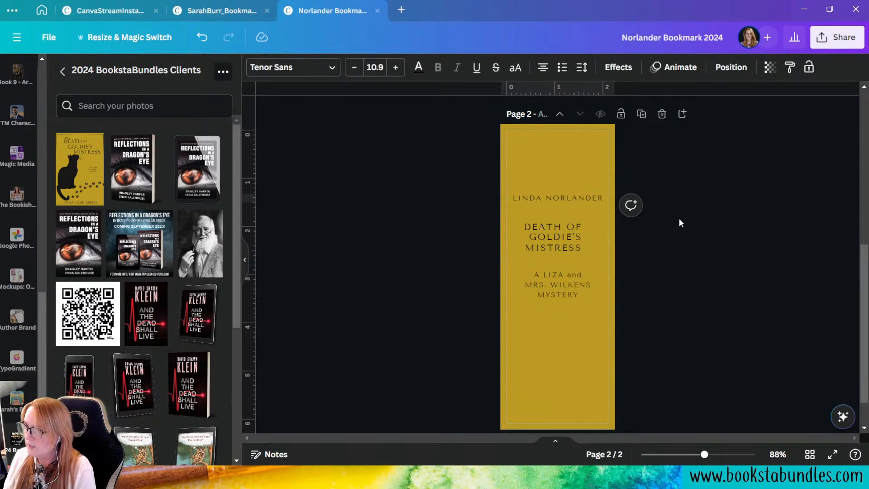
# Add the single paw-print graphic from the cat pawprints results and centre it near the bottom of page 2.
pyautogui.scroll(10, 18, 235)
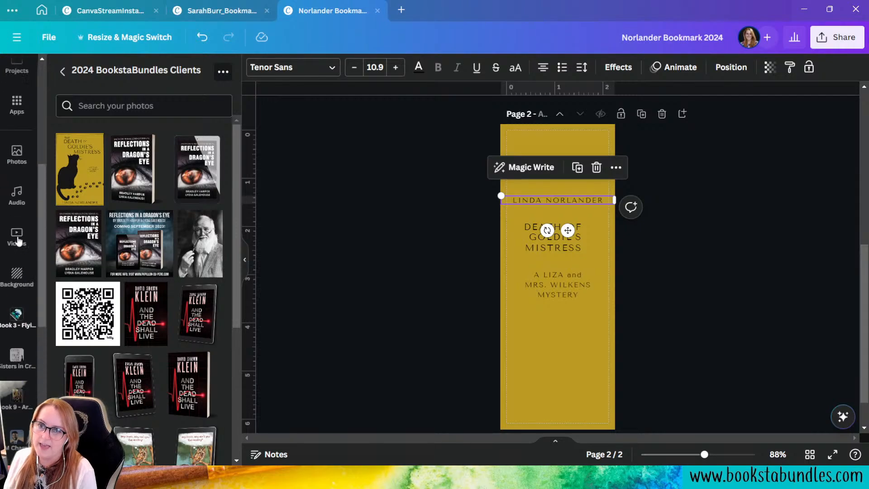
pyautogui.click(17, 114)
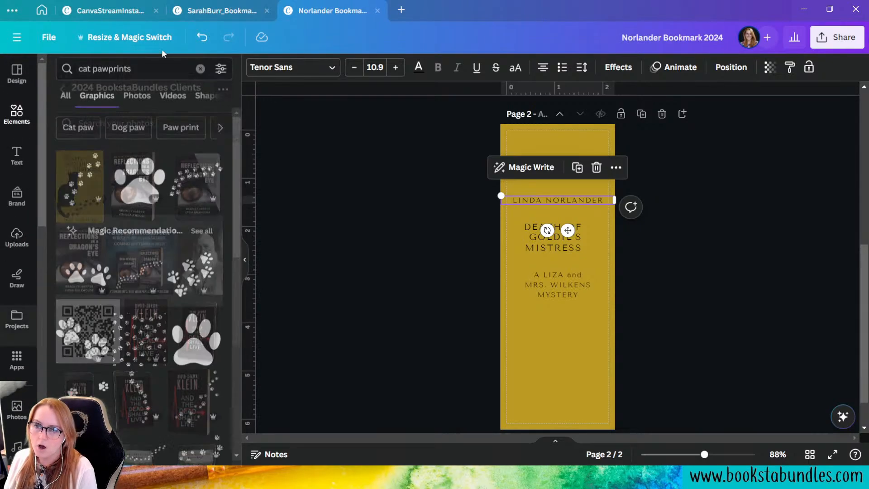
pyautogui.click(140, 182)
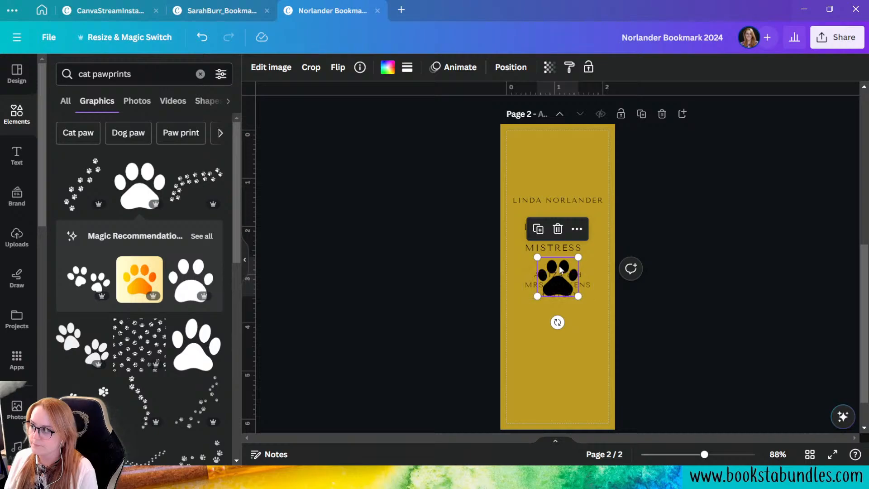
pyautogui.moveTo(558, 266); pyautogui.dragTo(561, 389)
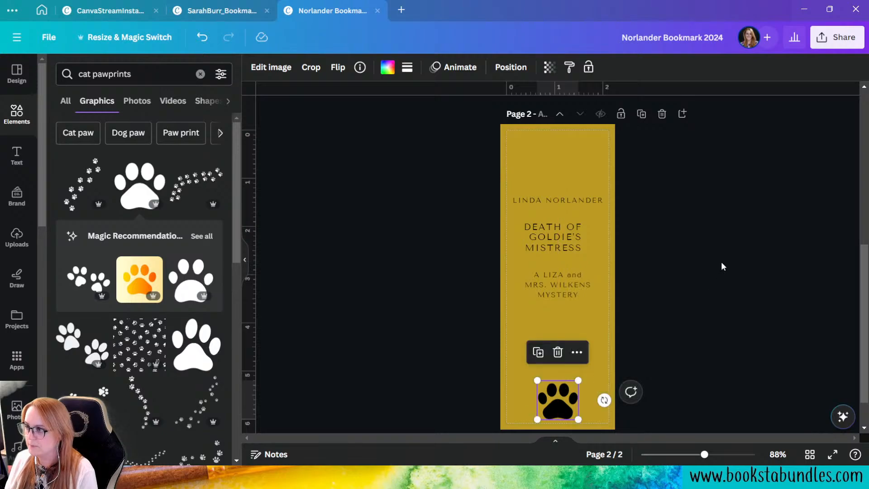
pyautogui.click(721, 265)
# Add a circular paw-print border from a "paw print frame" search and enlarge it to fill the page width at the top margin.
pyautogui.click(139, 76)
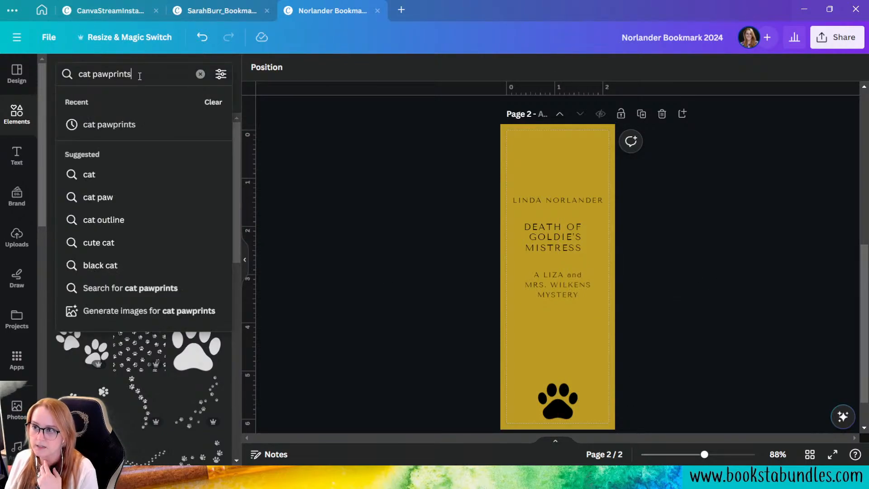
pyautogui.write('paw fro')
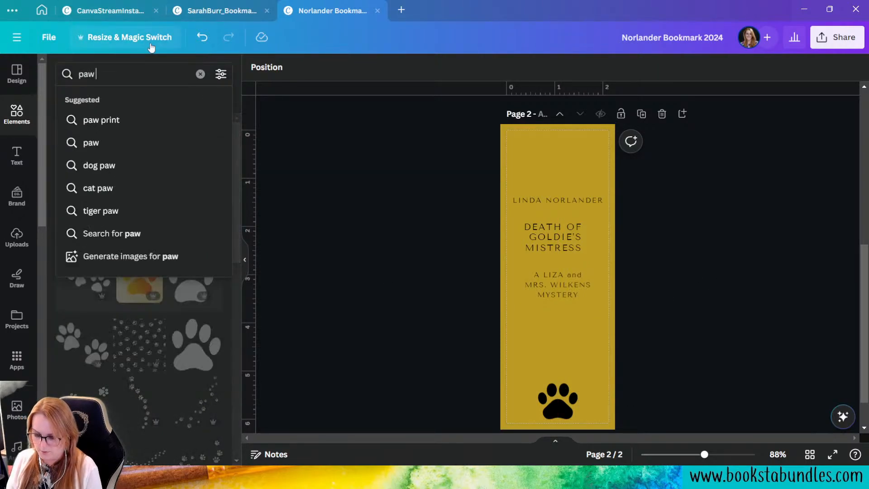
pyautogui.press('BackSpace')
pyautogui.press('BackSpace')
pyautogui.press('BackSpace')
pyautogui.write('print frame')
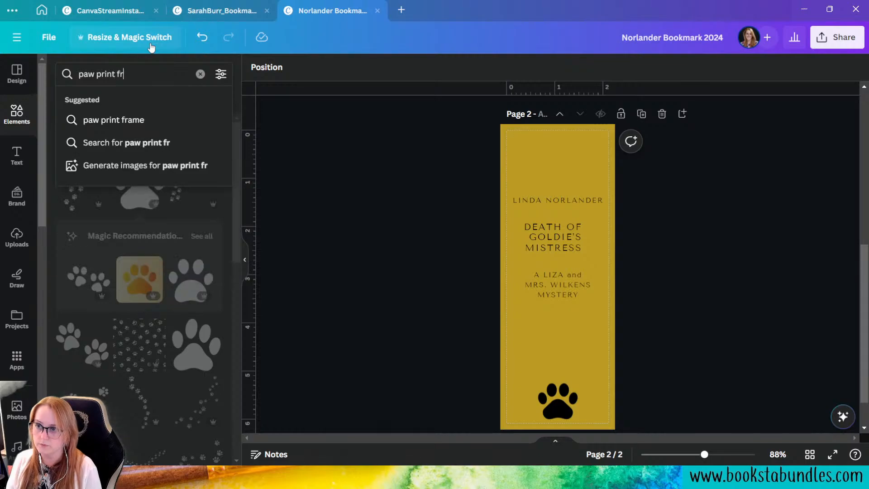
pyautogui.press('Return')
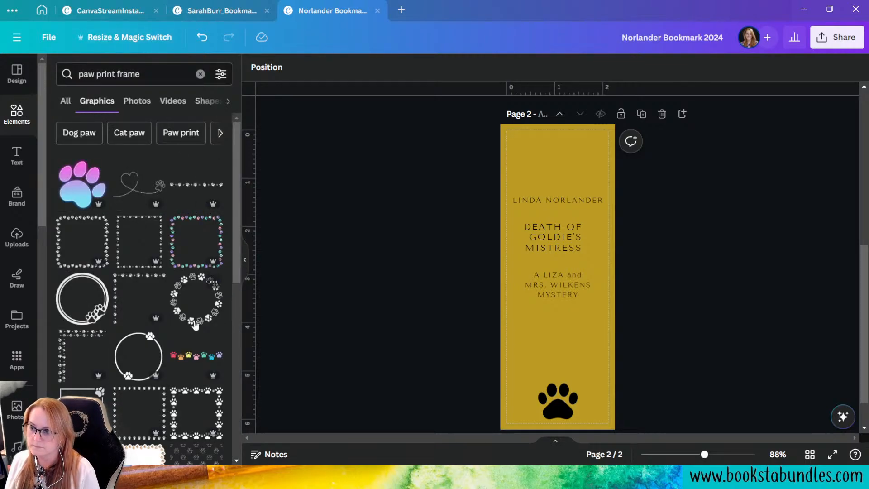
pyautogui.scroll(-4, 196, 325)
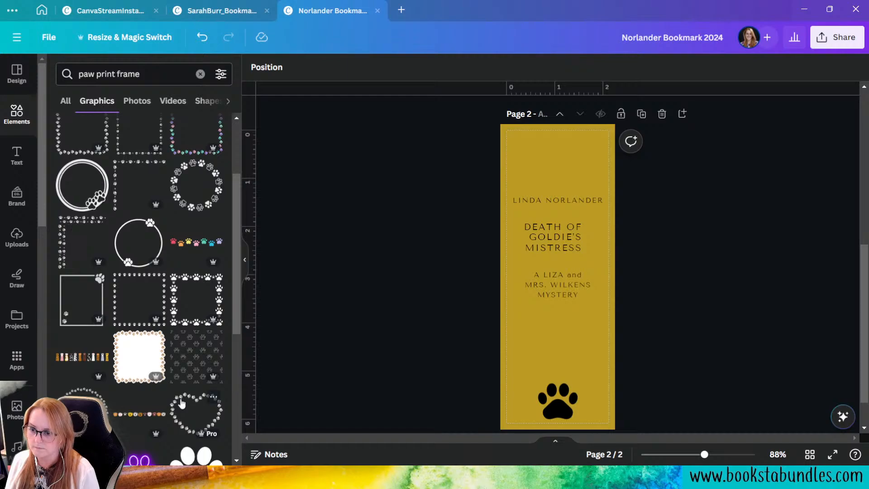
pyautogui.click(181, 403)
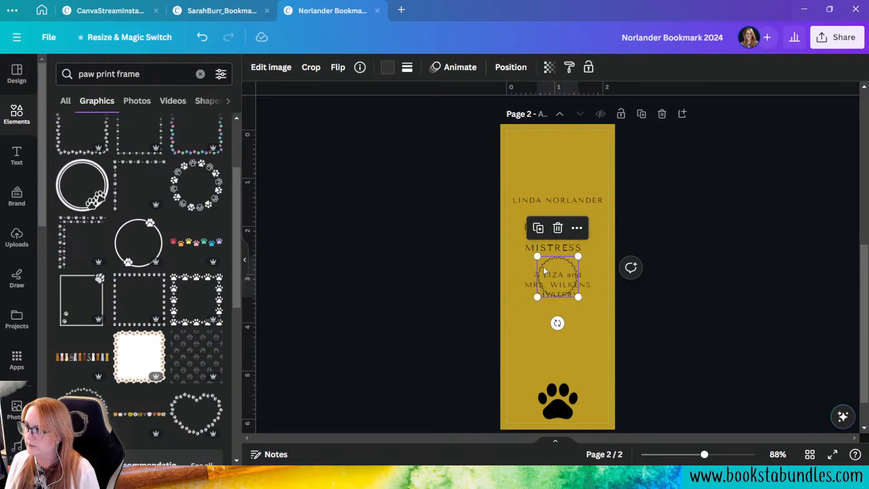
pyautogui.moveTo(543, 271); pyautogui.dragTo(513, 138)
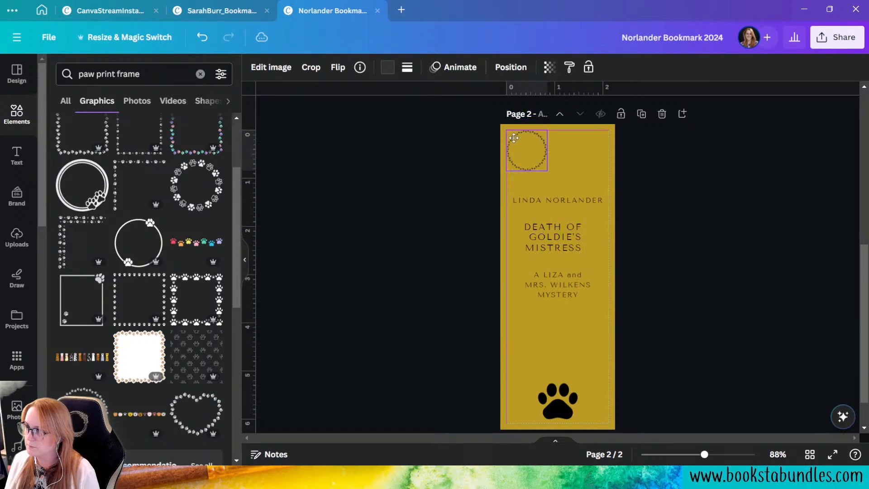
pyautogui.moveTo(547, 171); pyautogui.dragTo(625, 210)
pyautogui.click(651, 308)
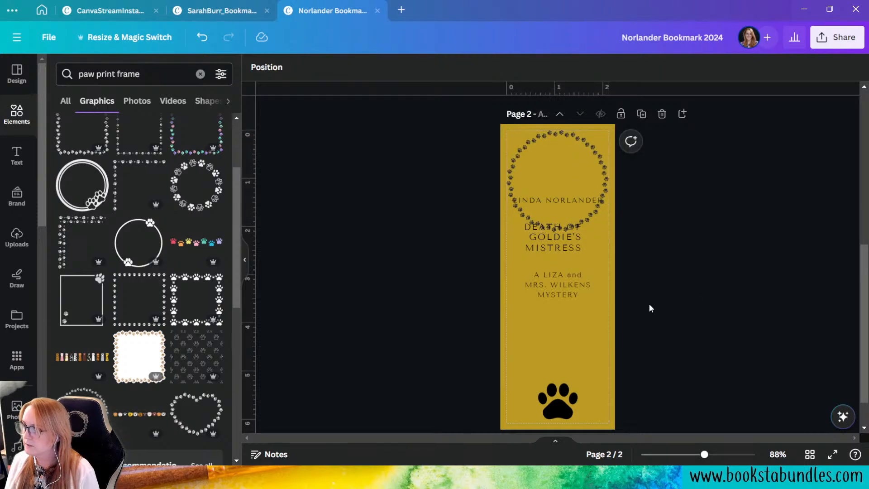
# Add a plain circular photo frame from the "Frame circle" results and enlarge it to about 2 in across, centred between title and paw print.
pyautogui.click(171, 75)
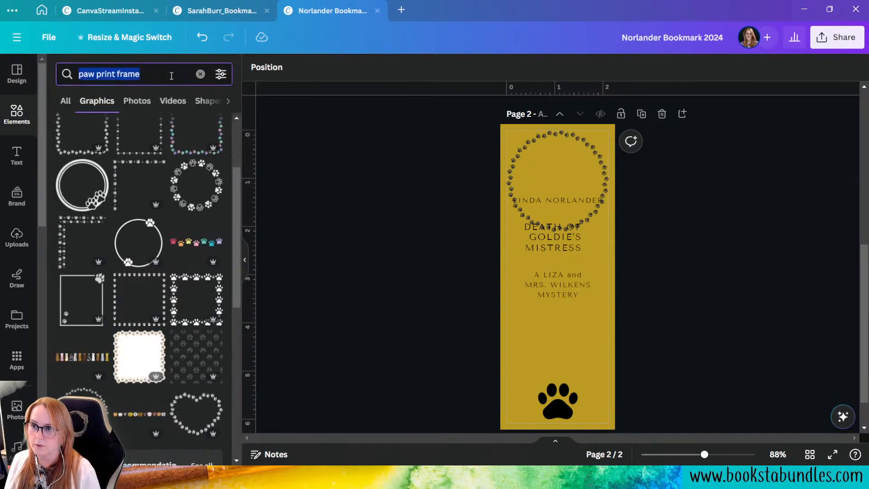
pyautogui.write('frame')
pyautogui.press('Return')
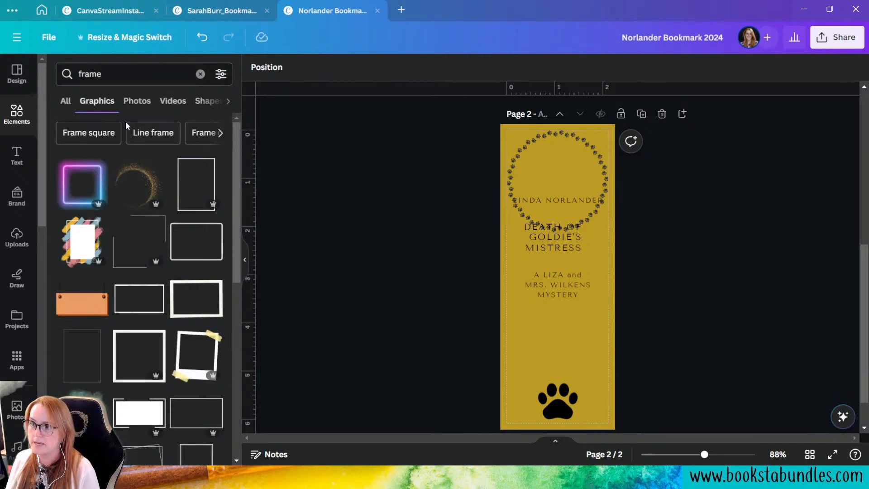
pyautogui.click(205, 134)
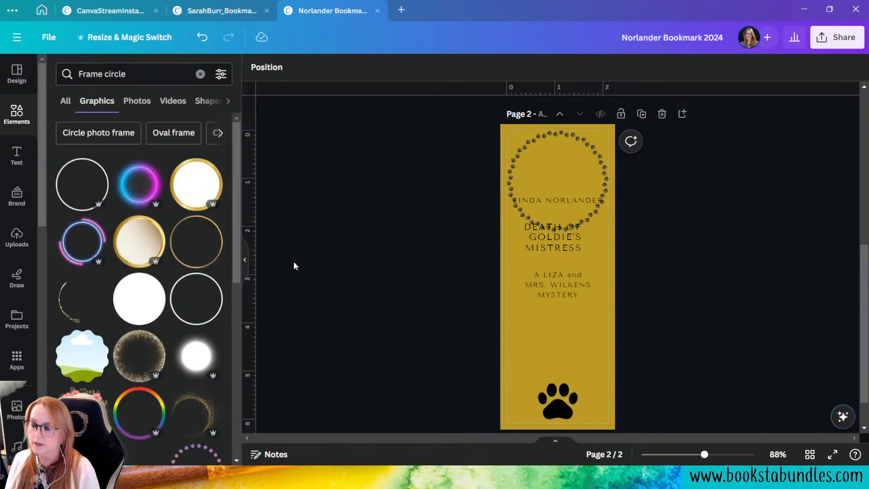
pyautogui.scroll(-2, 120, 344)
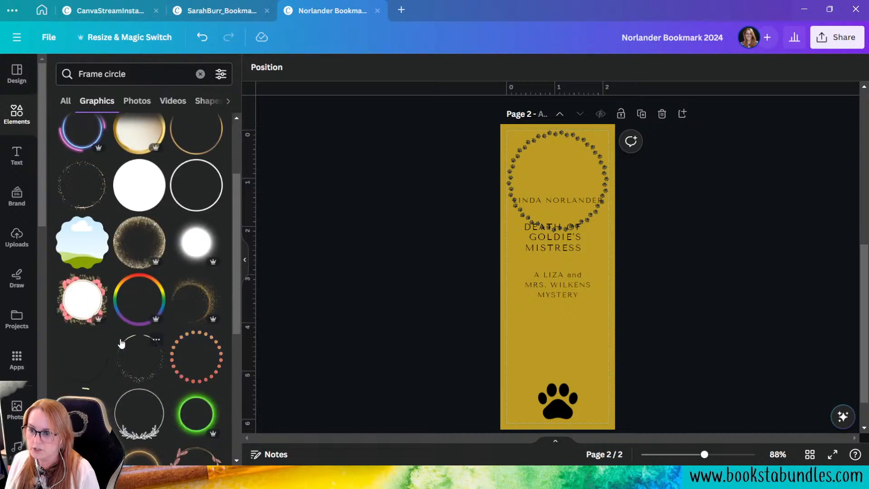
pyautogui.scroll(2, 120, 344)
pyautogui.click(228, 102)
pyautogui.click(229, 103)
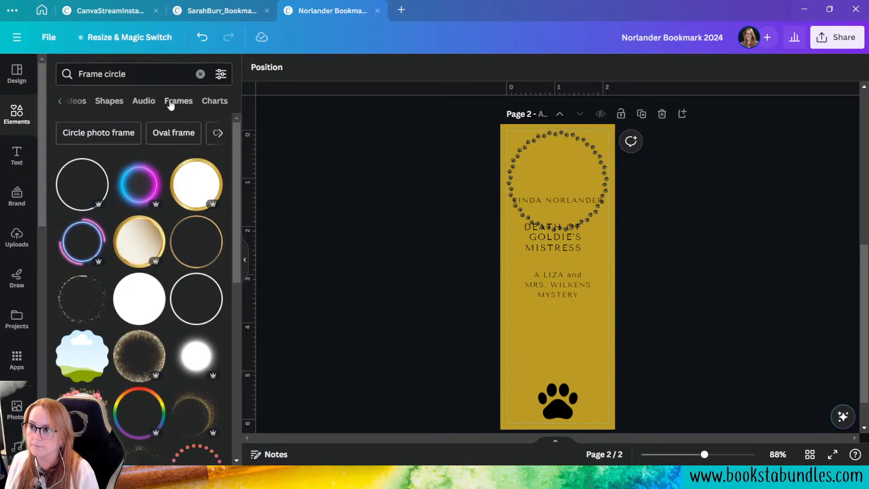
pyautogui.click(178, 100)
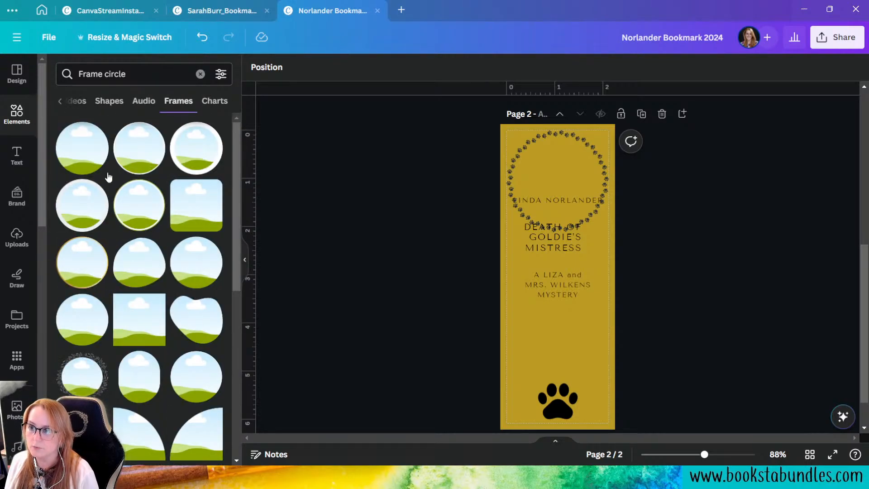
pyautogui.click(79, 142)
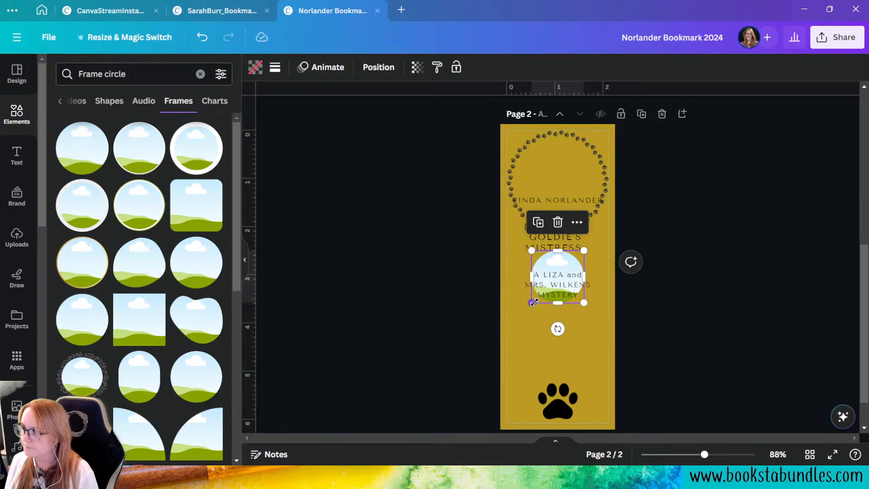
pyautogui.moveTo(532, 303); pyautogui.dragTo(489, 346)
pyautogui.moveTo(540, 324); pyautogui.dragTo(561, 333)
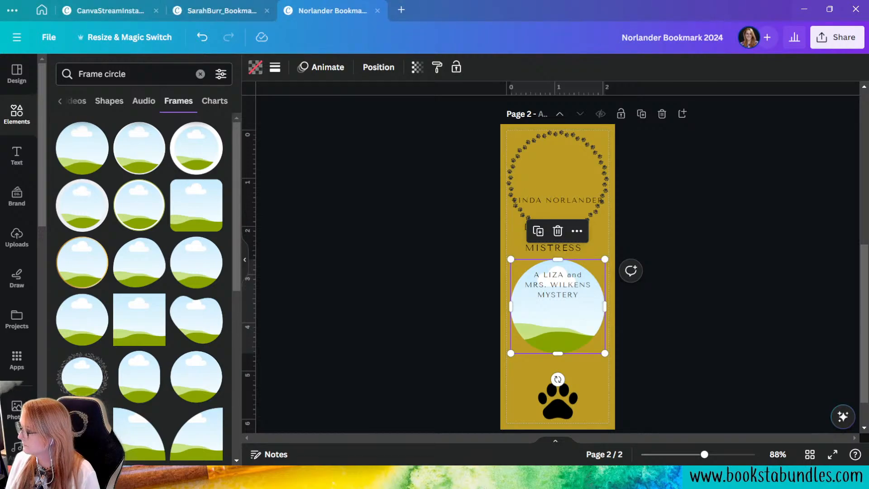
# Upload the author's portrait photo to the 2024 BookstaBundles Clients folder.
pyautogui.scroll(-10, 16, 226)
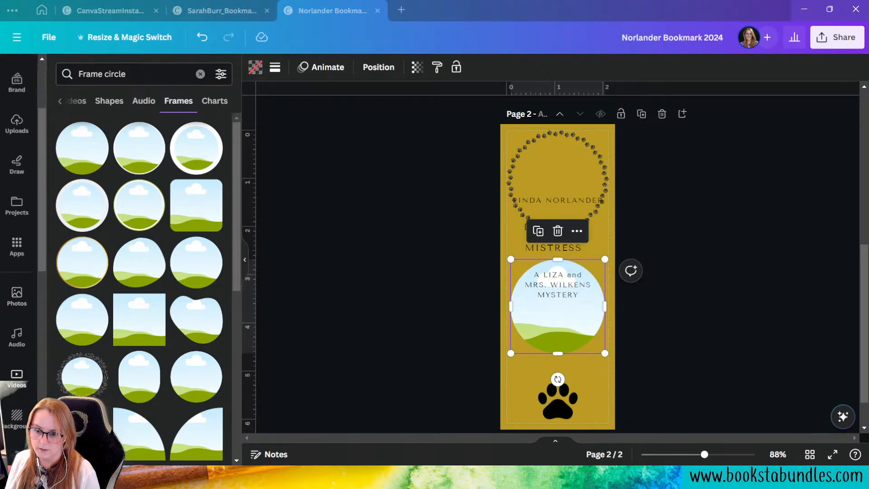
pyautogui.click(17, 441)
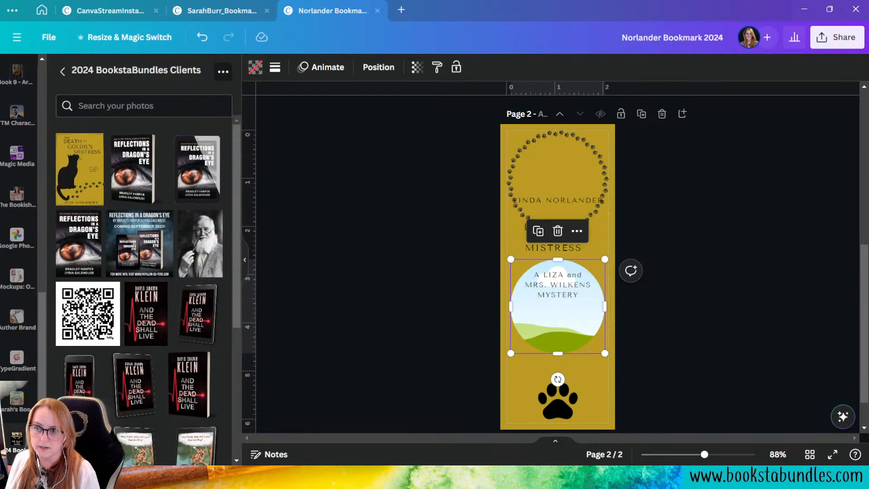
pyautogui.moveTo(1, 283); pyautogui.dragTo(131, 274)
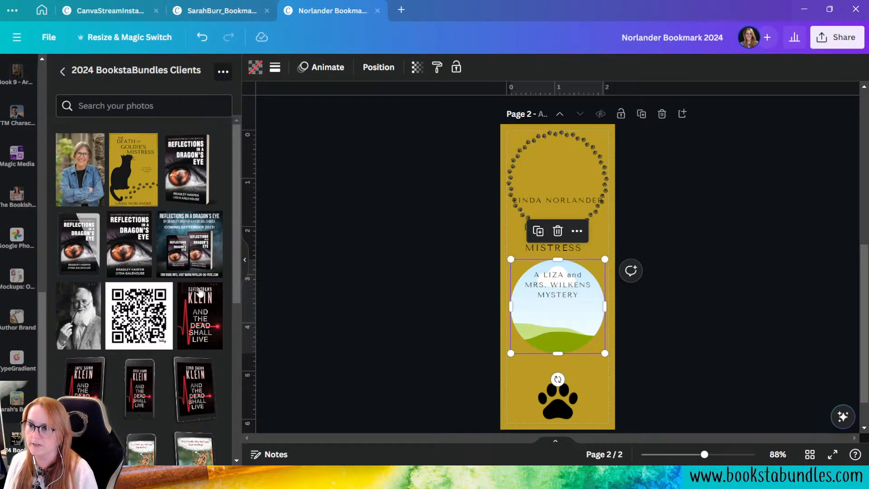
# Fill the circular frame on page 2 with the author's portrait photo.
pyautogui.moveTo(79, 168); pyautogui.dragTo(549, 354)
pyautogui.doubleClick(550, 337)
pyautogui.click(676, 357)
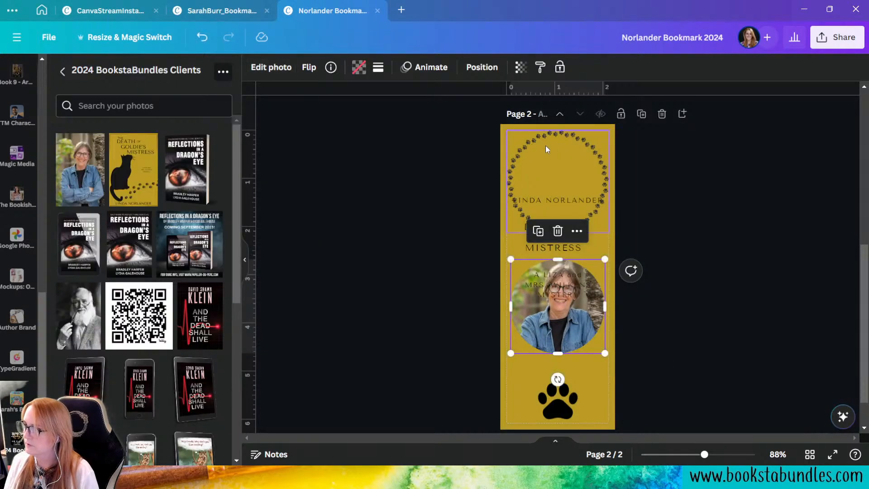
# Move the circular paw-print border around the portrait and bring it one layer forward, in front of the photo.
pyautogui.moveTo(545, 145); pyautogui.dragTo(556, 272)
pyautogui.click(510, 68)
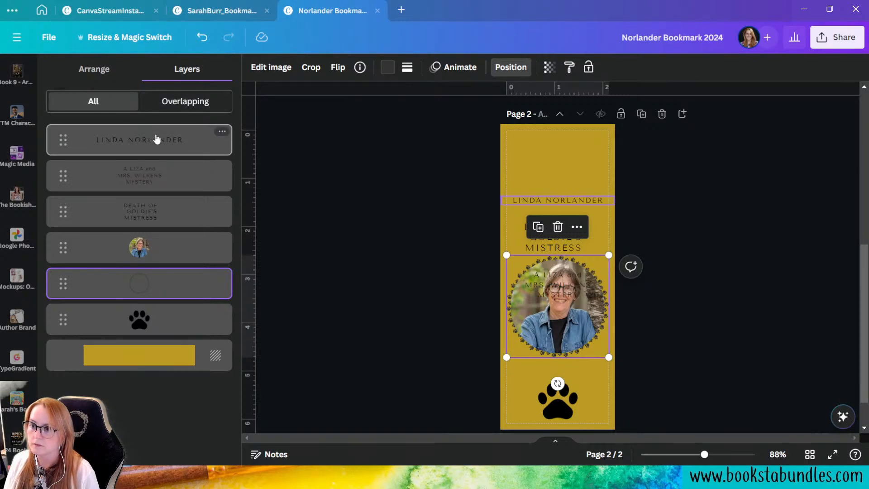
pyautogui.moveTo(176, 273); pyautogui.dragTo(184, 232)
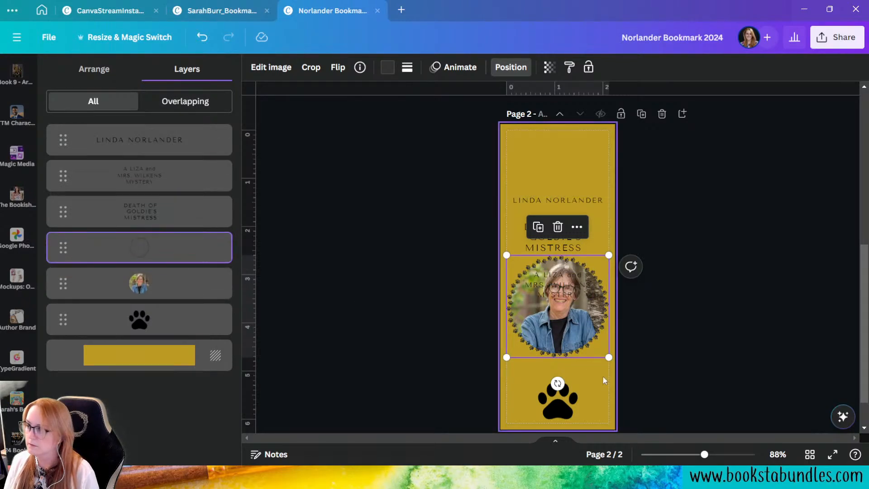
pyautogui.click(698, 396)
# Shrink the portrait and paw-print border together to about 1.5 in across and place them at the page's top margin.
pyautogui.moveTo(683, 364); pyautogui.dragTo(581, 219)
pyautogui.moveTo(511, 238); pyautogui.dragTo(564, 192)
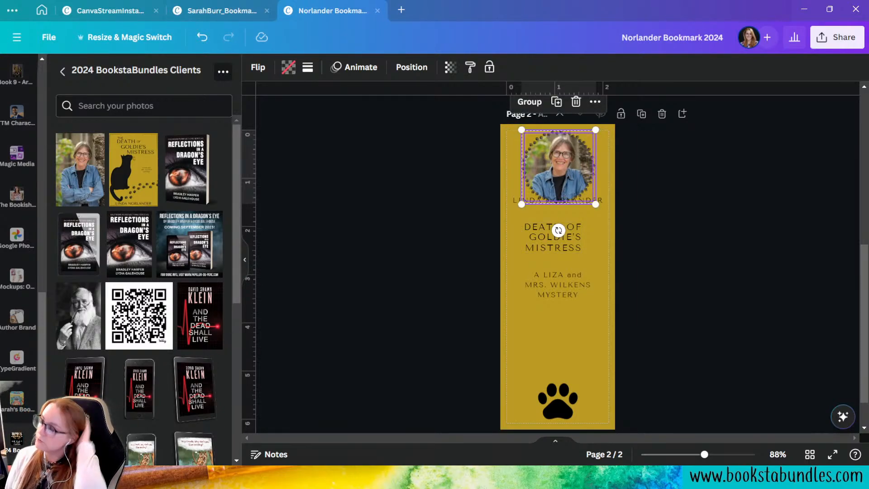
pyautogui.click(708, 271)
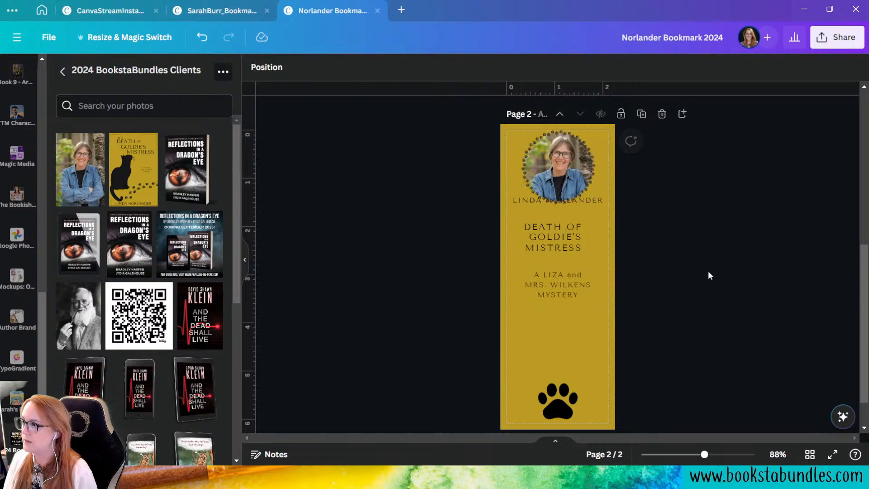
# Move the author name text down to sit just below the portrait.
pyautogui.click(595, 195)
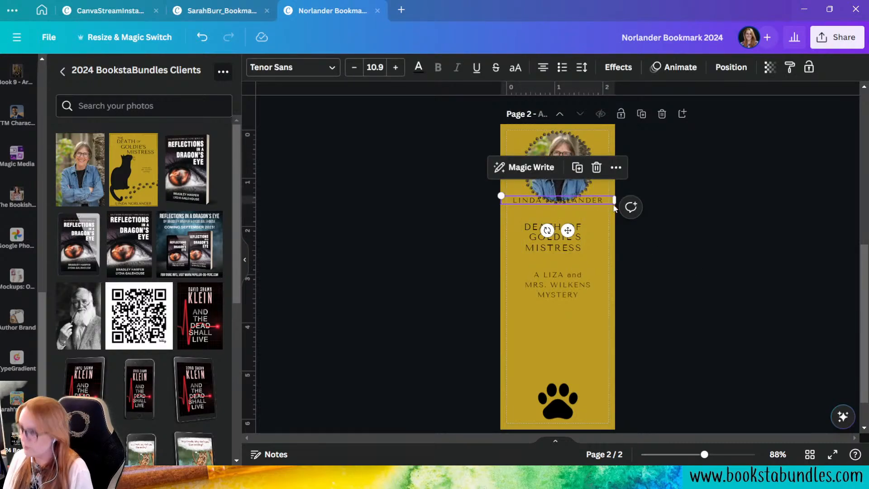
pyautogui.moveTo(595, 196); pyautogui.dragTo(595, 204)
pyautogui.press('Down')
# Move the book title and the series line together down to just above the large paw print.
pyautogui.moveTo(587, 331); pyautogui.dragTo(553, 240)
pyautogui.press('Down')
pyautogui.press('Down')
pyautogui.press('Down')
pyautogui.press('Down')
pyautogui.press('Down')
pyautogui.press('Down')
pyautogui.press('Down')
pyautogui.press('Down')
pyautogui.press('Down')
pyautogui.press('Down')
pyautogui.press('Down')
pyautogui.press('Down')
pyautogui.press('Down')
pyautogui.press('Down')
pyautogui.press('Down')
pyautogui.press('Down')
pyautogui.press('Down')
pyautogui.press('Down')
pyautogui.press('Down')
pyautogui.press('Down')
pyautogui.press('Down')
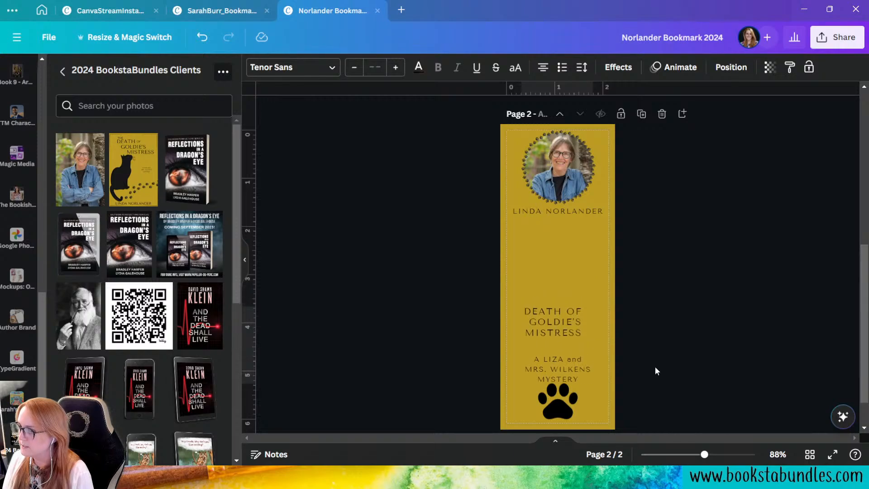
pyautogui.press('Up')
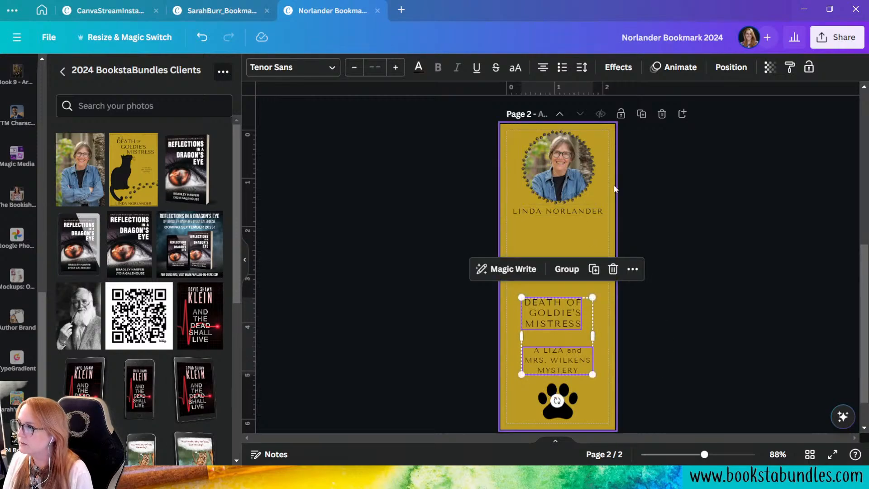
# Group the portrait with its paw-print border.
pyautogui.click(640, 178)
pyautogui.click(561, 163)
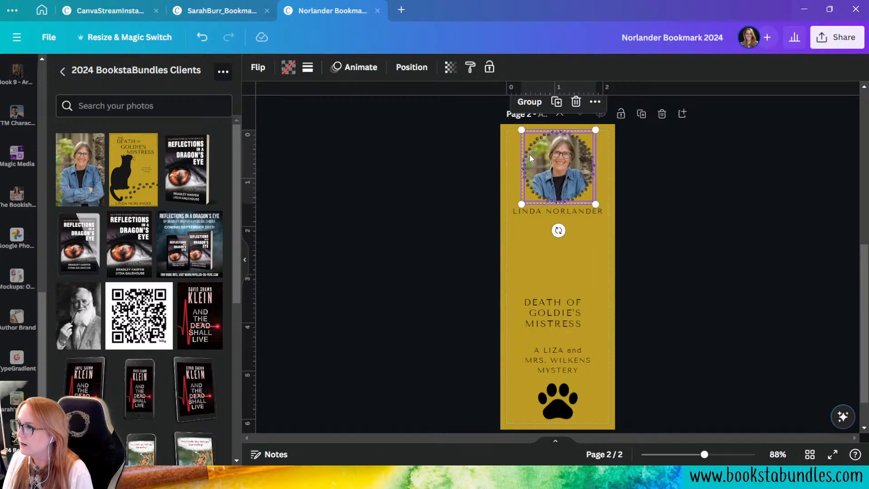
pyautogui.click(540, 105)
pyautogui.click(688, 219)
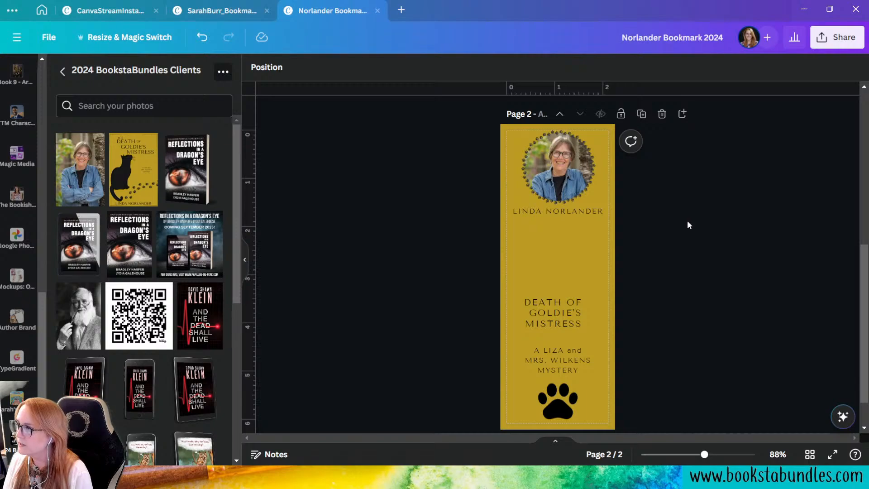
pyautogui.click(546, 161)
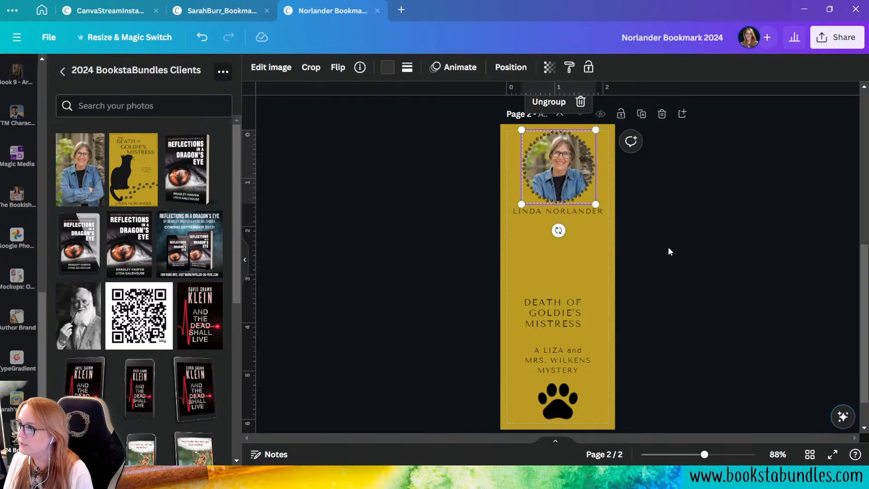
pyautogui.click(683, 255)
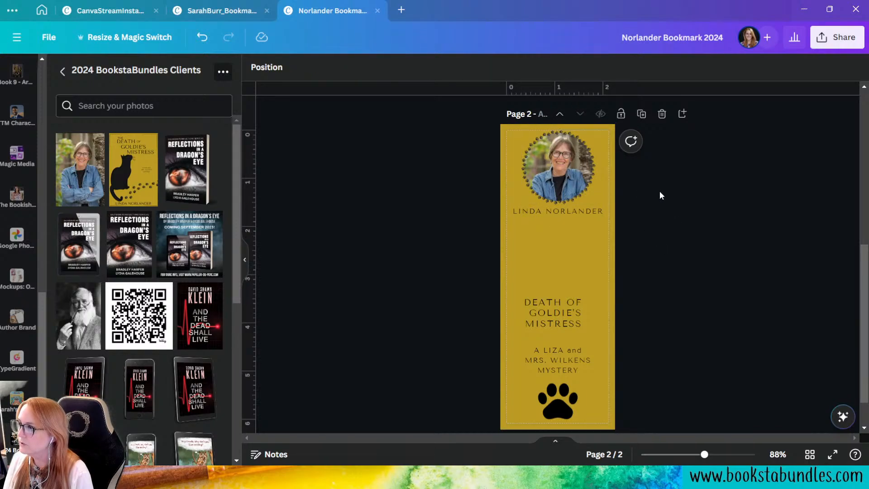
# Align the portrait and border group to the horizontal centre of the page.
pyautogui.click(575, 167)
pyautogui.doubleClick(576, 166)
pyautogui.click(656, 213)
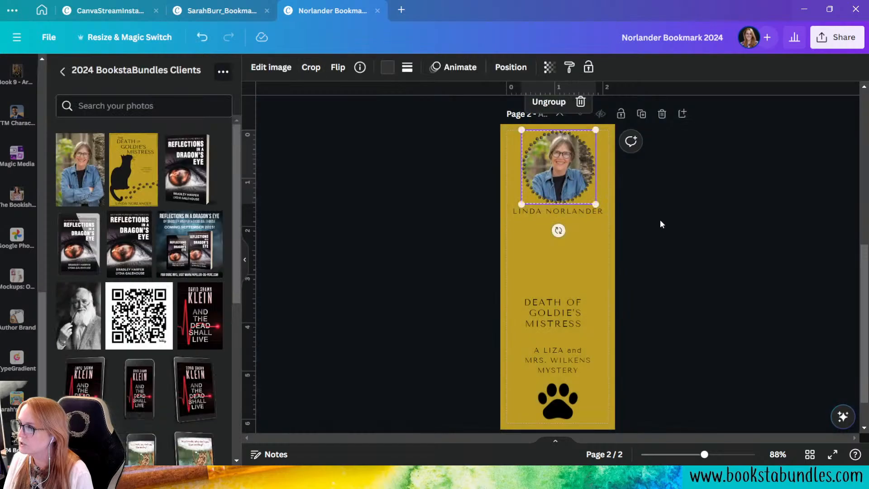
pyautogui.rightClick(560, 152)
pyautogui.moveTo(681, 294)
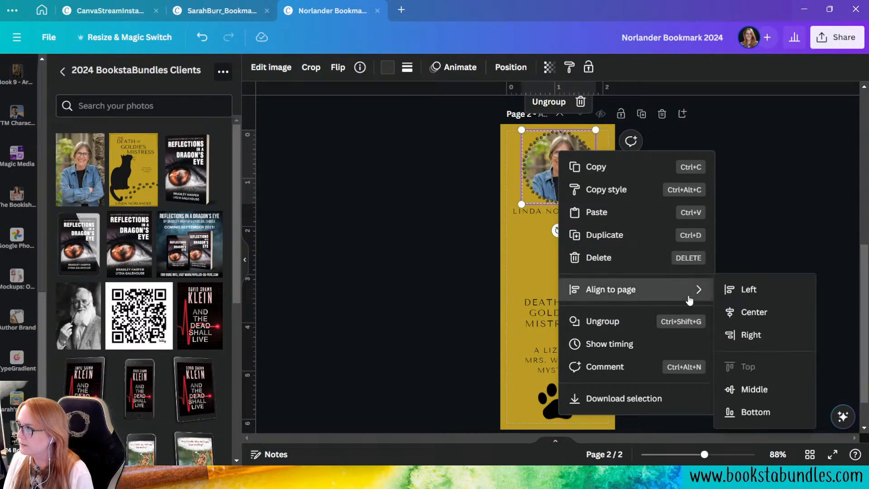
pyautogui.click(755, 310)
pyautogui.click(750, 310)
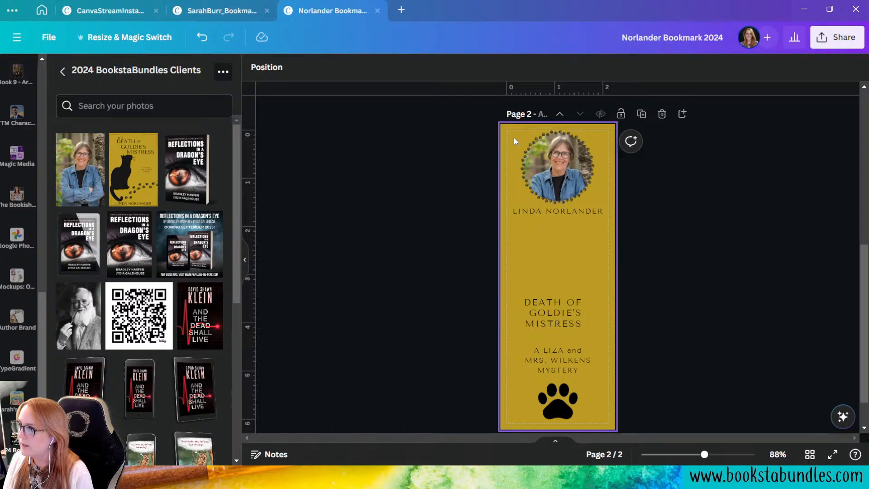
pyautogui.click(525, 149)
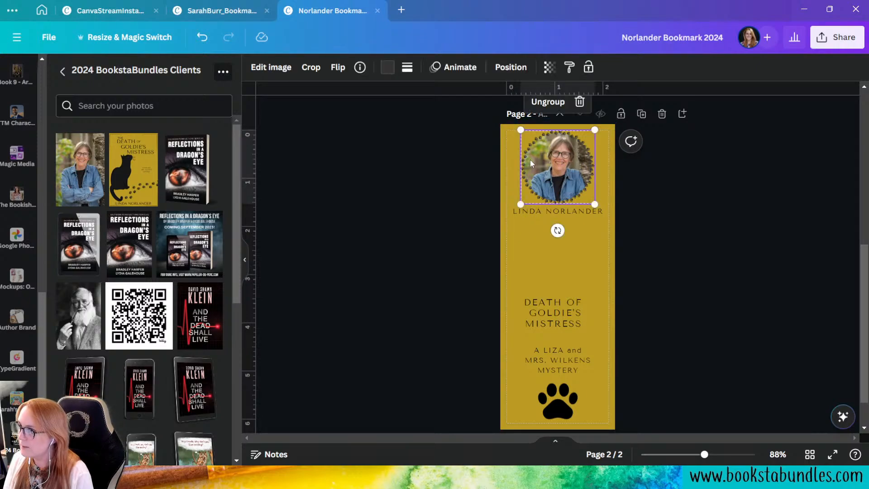
# Shift the author name further down to open a gap below the portrait.
pyautogui.moveTo(653, 263); pyautogui.dragTo(603, 208)
pyautogui.press('Down')
pyautogui.press('Down')
pyautogui.press('Down')
pyautogui.press('Down')
pyautogui.press('Down')
pyautogui.press('Down')
pyautogui.press('Down')
pyautogui.press('Down')
pyautogui.press('Down')
pyautogui.press('Down')
pyautogui.press('Down')
pyautogui.press('Down')
pyautogui.press('Down')
pyautogui.press('Down')
pyautogui.press('Down')
pyautogui.press('Down')
pyautogui.press('Down')
pyautogui.press('Down')
pyautogui.press('Down')
pyautogui.press('Down')
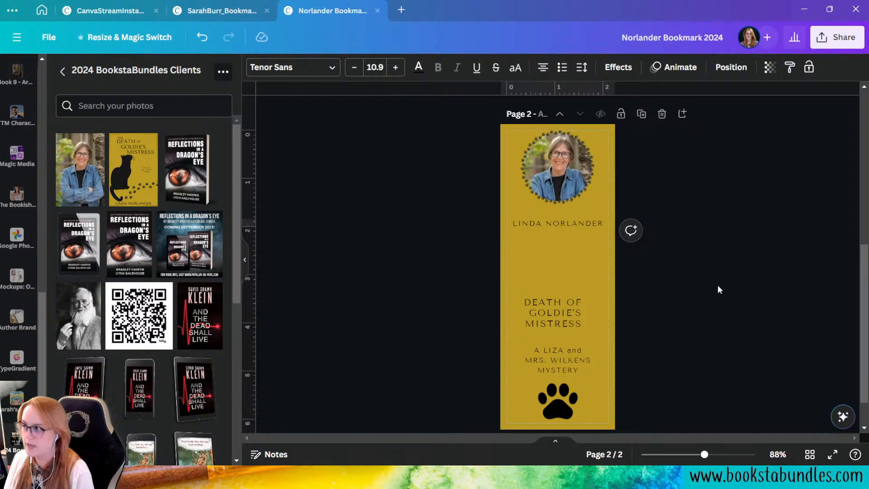
# Nudge the portrait and border group down slightly from the top margin, closer to the author name.
pyautogui.moveTo(713, 203); pyautogui.dragTo(604, 179)
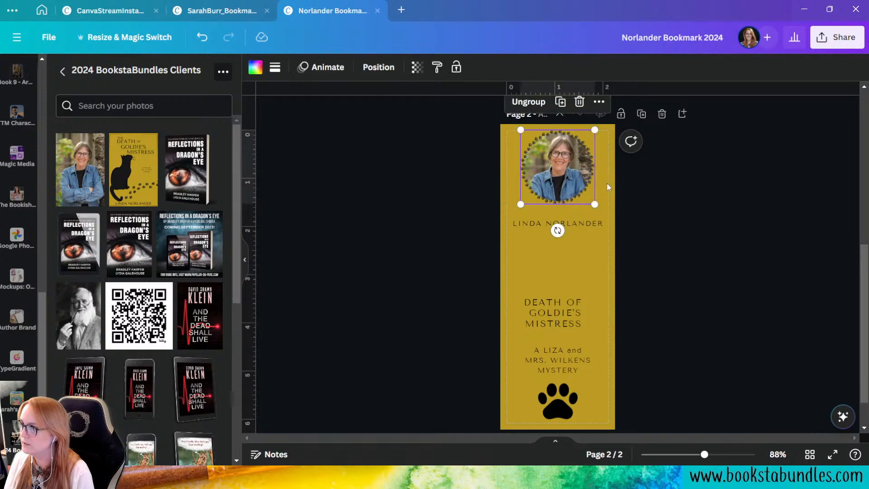
pyautogui.press('Down')
pyautogui.press('Down')
pyautogui.press('Down')
pyautogui.press('Down')
pyautogui.press('Down')
pyautogui.press('Down')
pyautogui.press('Down')
pyautogui.press('Down')
pyautogui.press('Down')
pyautogui.press('Down')
pyautogui.press('Down')
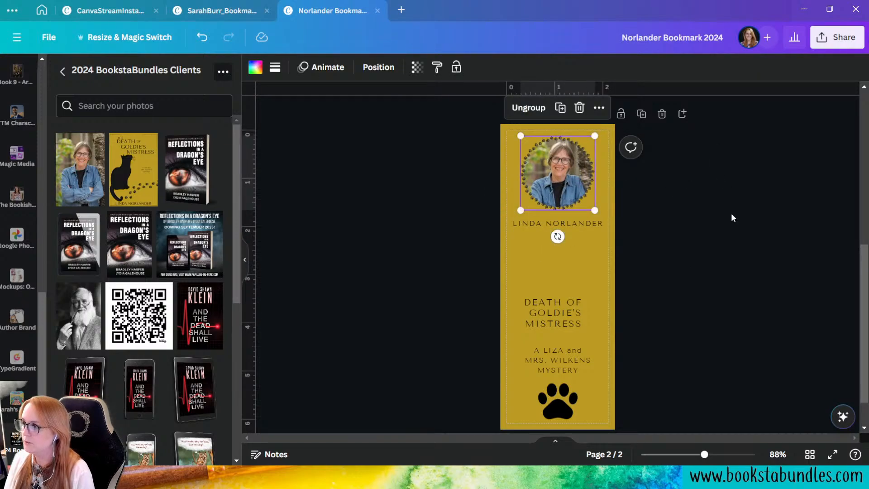
# Nudge the author name up until it sits close beneath the portrait border.
pyautogui.click(588, 237)
pyautogui.click(572, 220)
pyautogui.press('Up')
pyautogui.press('Up')
pyautogui.press('Up')
pyautogui.press('Up')
pyautogui.press('Up')
pyautogui.press('Up')
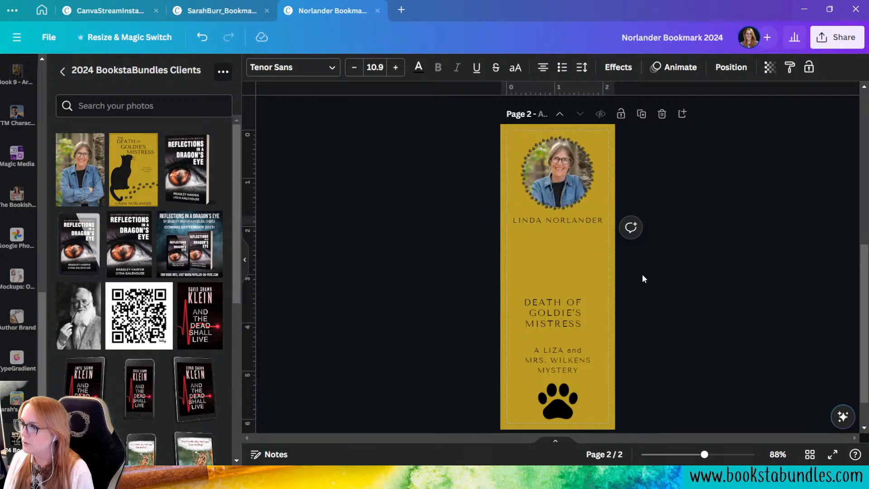
pyautogui.press('Up')
pyautogui.press('Up')
pyautogui.press('Up')
pyautogui.press('Up')
pyautogui.press('Up')
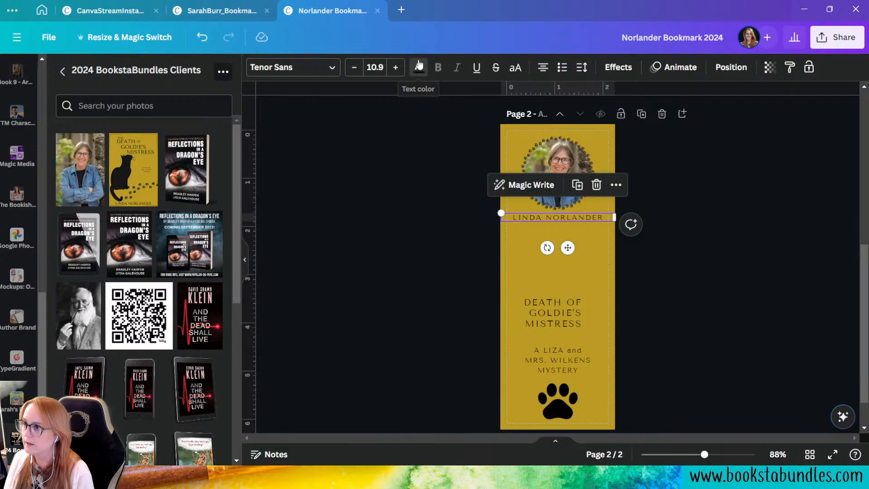
# Give the author name pure black text, font size 11.9 and a letter spacing of 6.
pyautogui.click(419, 66)
pyautogui.click(90, 139)
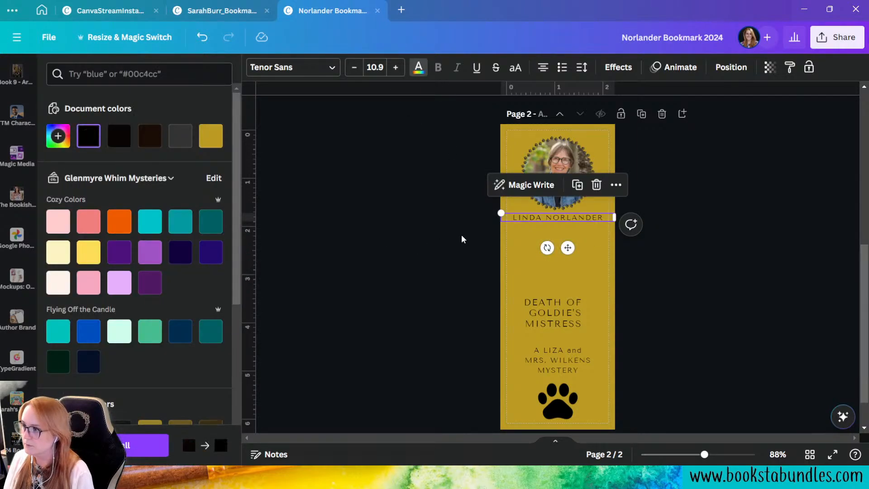
pyautogui.click(396, 67)
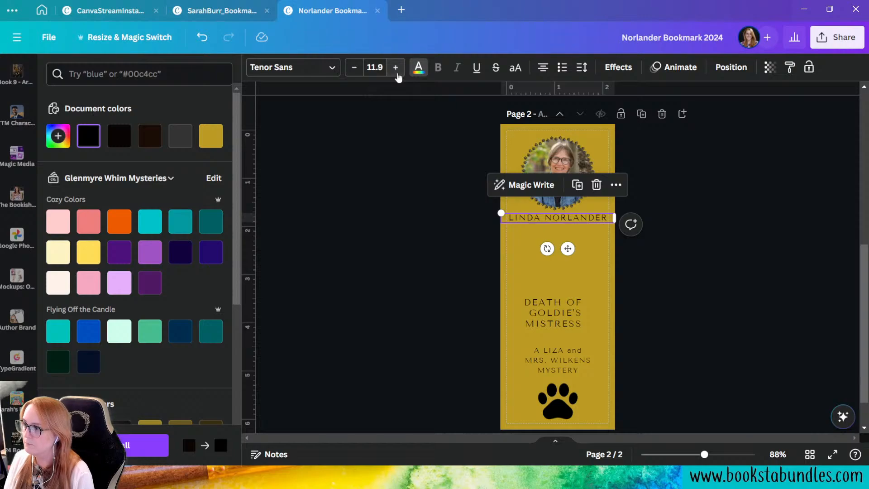
pyautogui.click(580, 73)
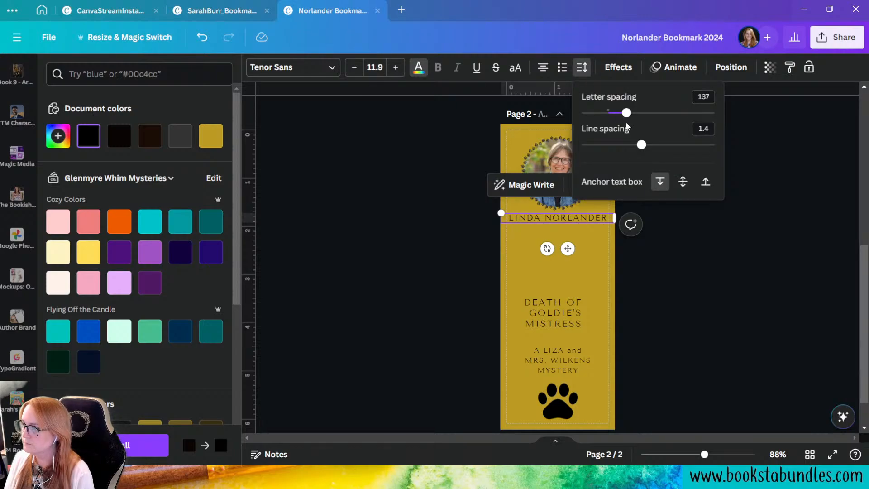
pyautogui.moveTo(624, 117); pyautogui.dragTo(611, 116)
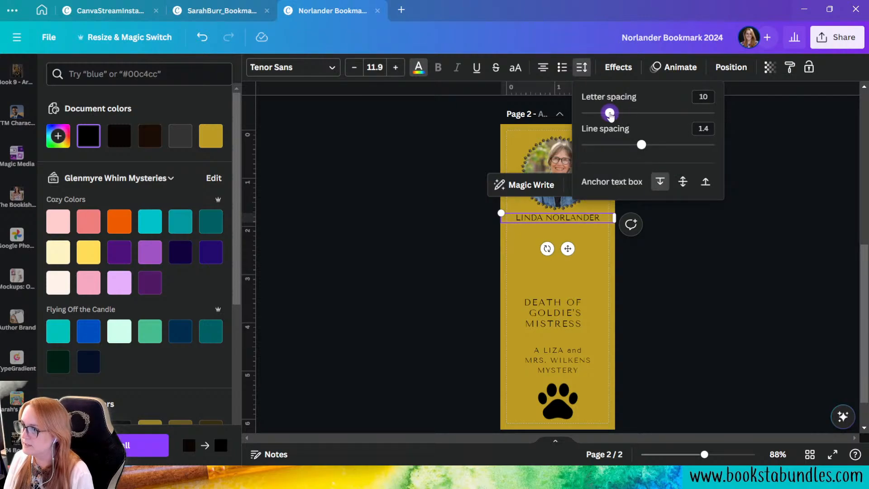
pyautogui.click(715, 305)
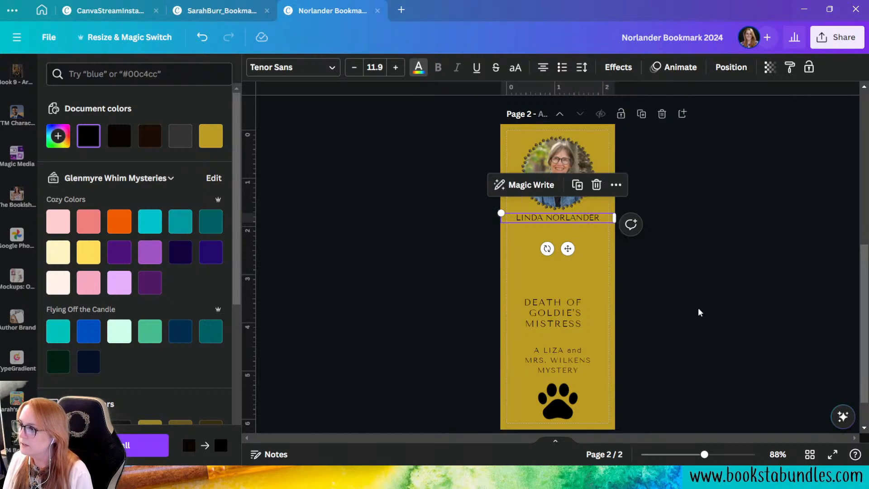
# Break the author name onto two lines between first and last name, without the extra trailing space.
pyautogui.doubleClick(549, 218)
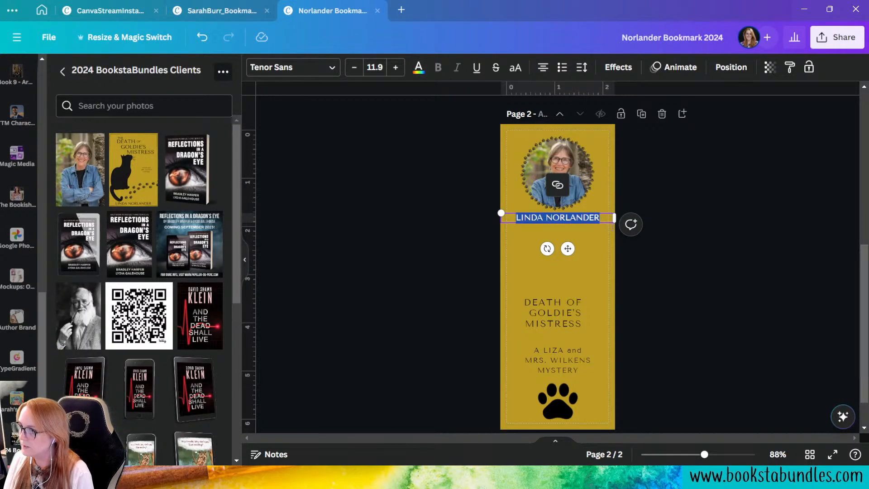
pyautogui.click(680, 287)
pyautogui.click(543, 217)
pyautogui.click(559, 218)
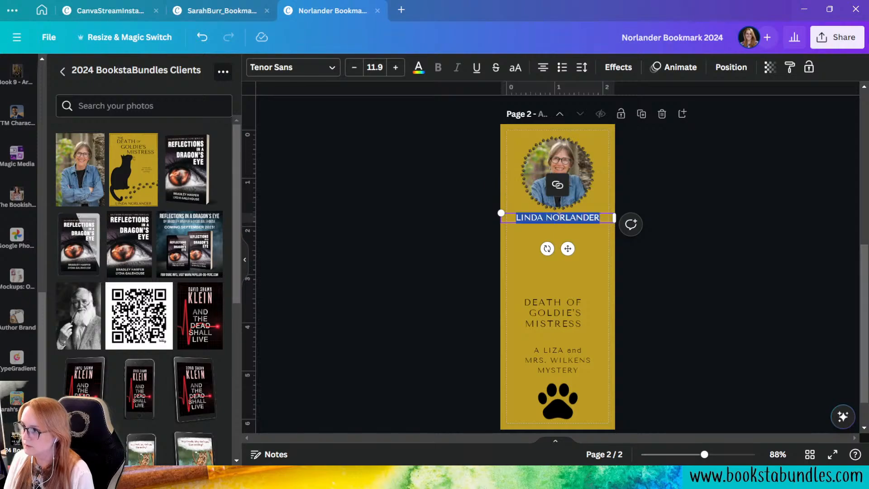
pyautogui.click(552, 218)
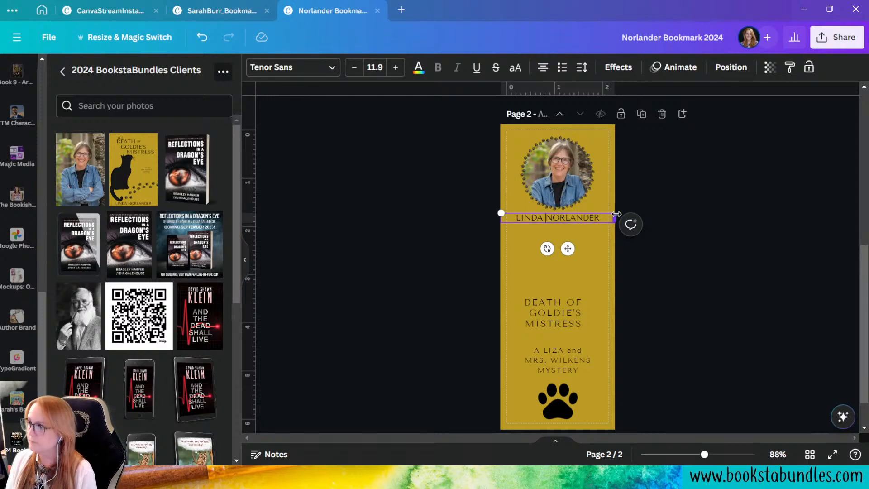
pyautogui.press('Return')
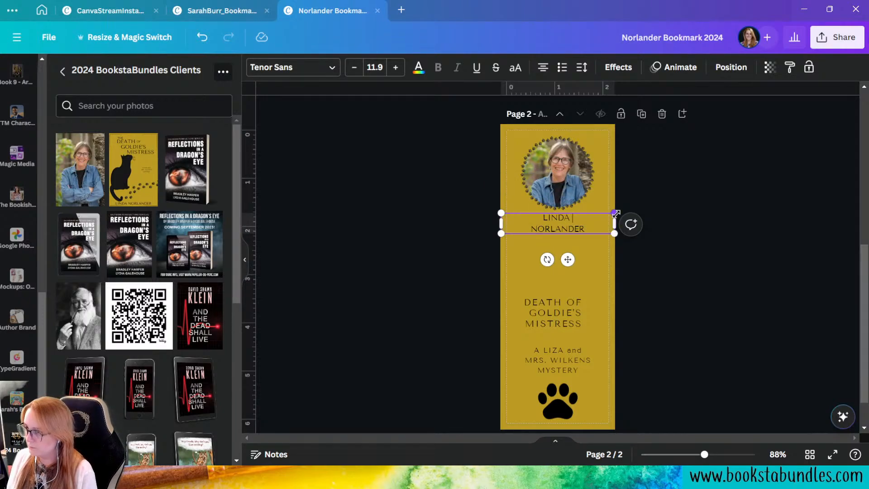
pyautogui.press('BackSpace')
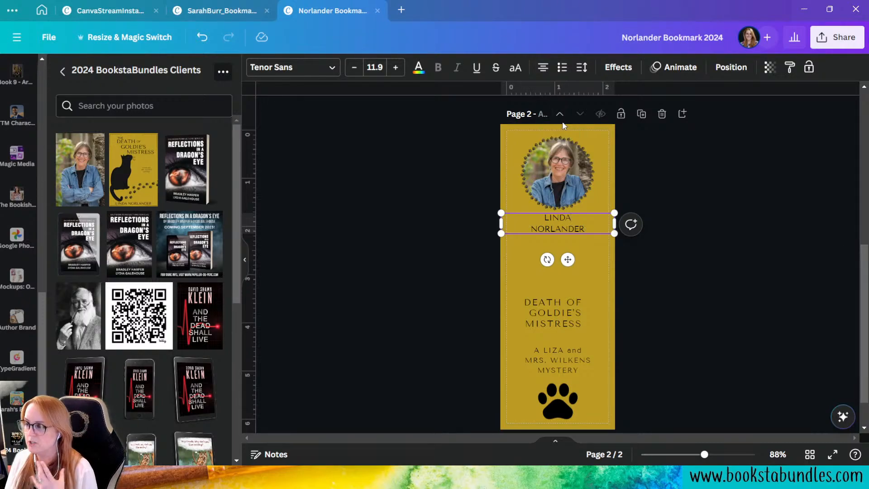
pyautogui.click(715, 257)
# Enlarge the two-line author name to font size 16.9 and tighten its line spacing below 1.4.
pyautogui.click(577, 227)
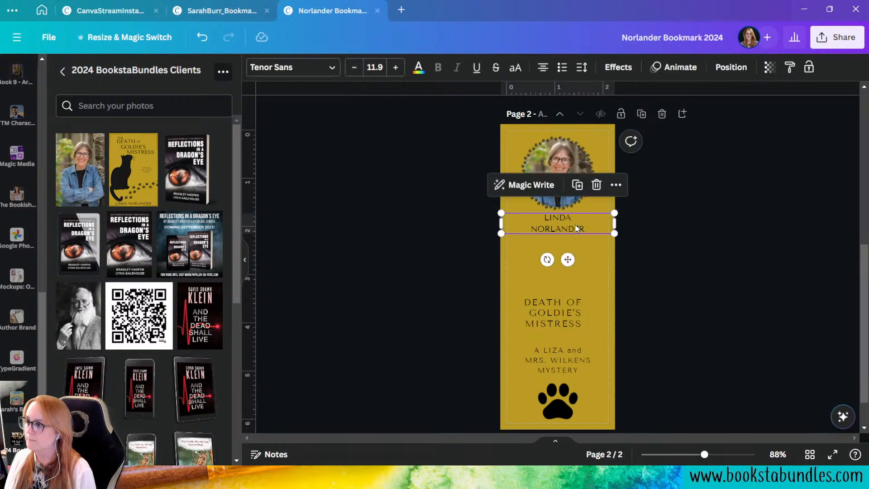
pyautogui.click(396, 67)
pyautogui.click(395, 67)
pyautogui.click(395, 67)
pyautogui.click(395, 67)
pyautogui.click(396, 67)
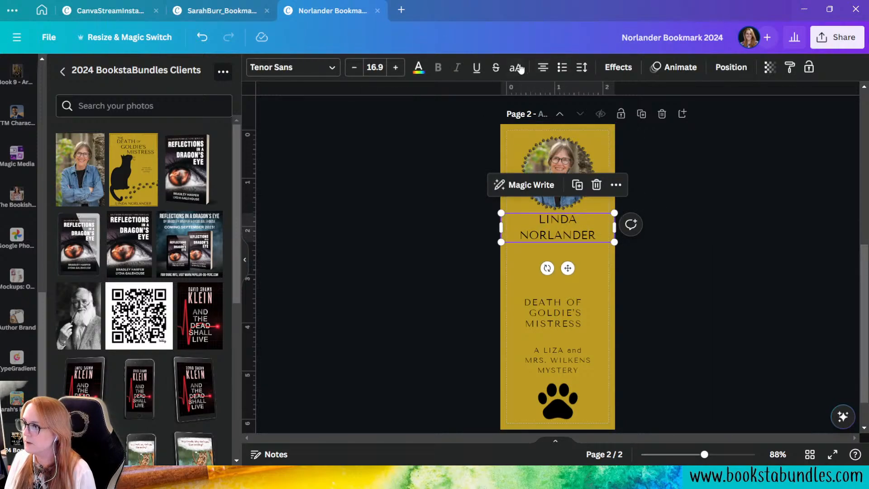
pyautogui.click(582, 68)
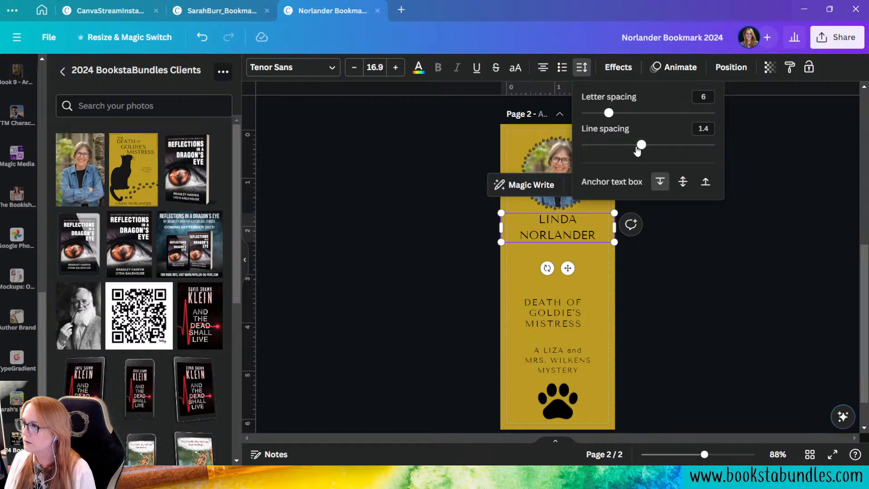
pyautogui.moveTo(641, 144); pyautogui.dragTo(619, 146)
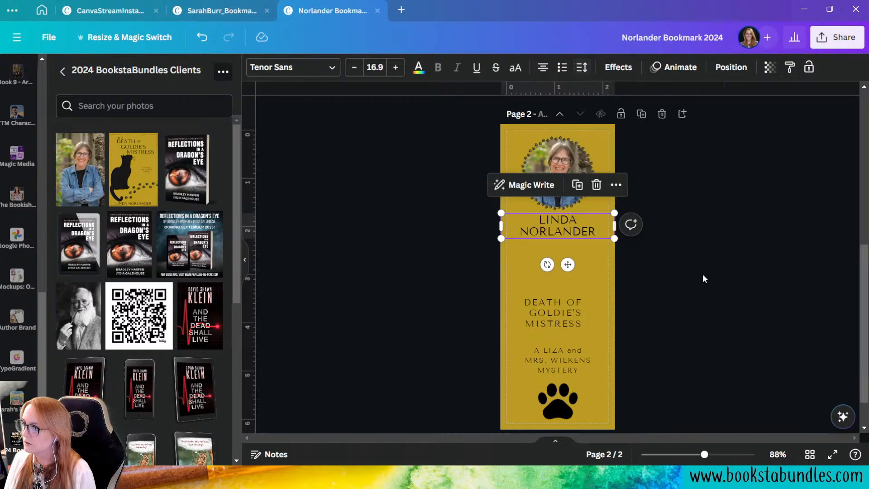
# Give the author name a black Outline effect with thickness 25.
pyautogui.click(703, 276)
pyautogui.click(562, 218)
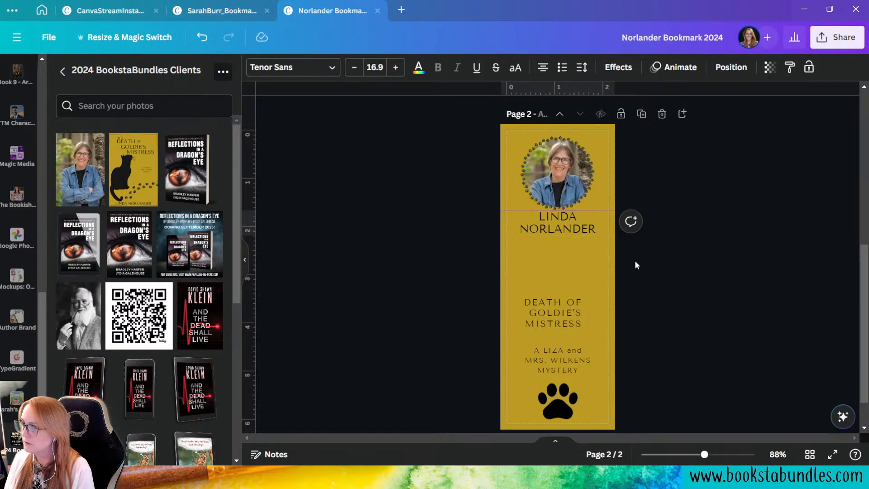
pyautogui.click(618, 67)
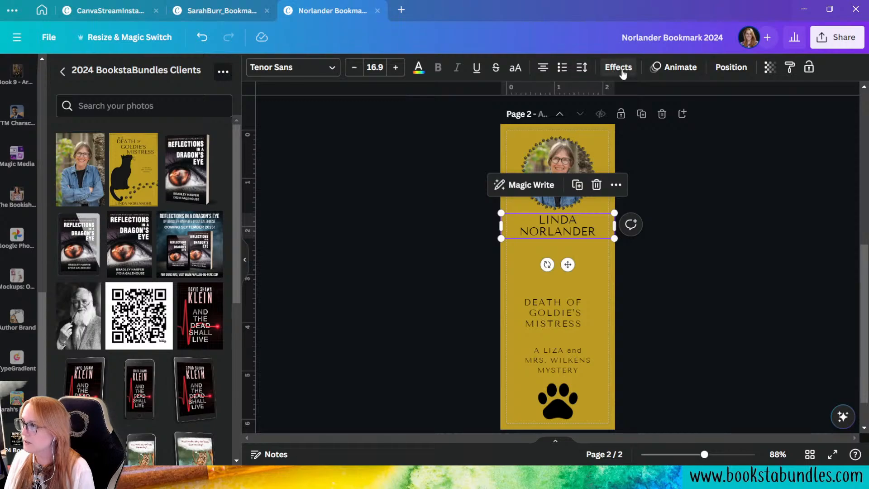
pyautogui.click(195, 212)
pyautogui.click(213, 304)
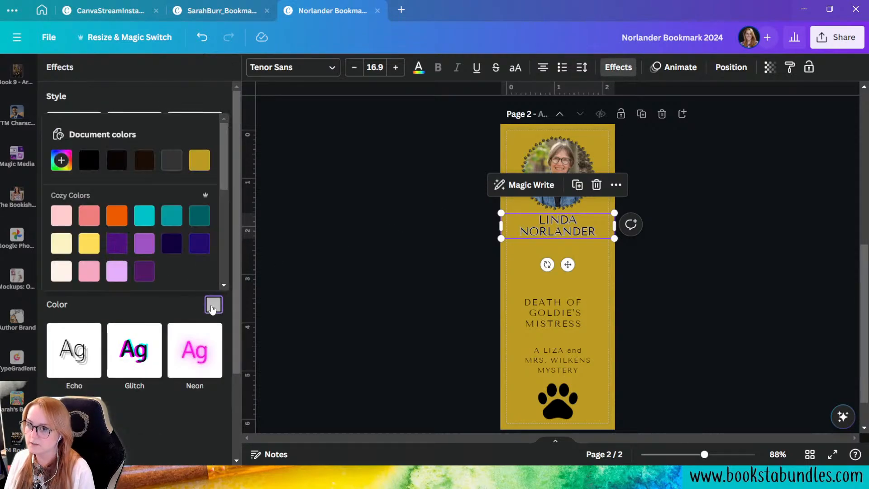
pyautogui.click(89, 160)
pyautogui.click(134, 308)
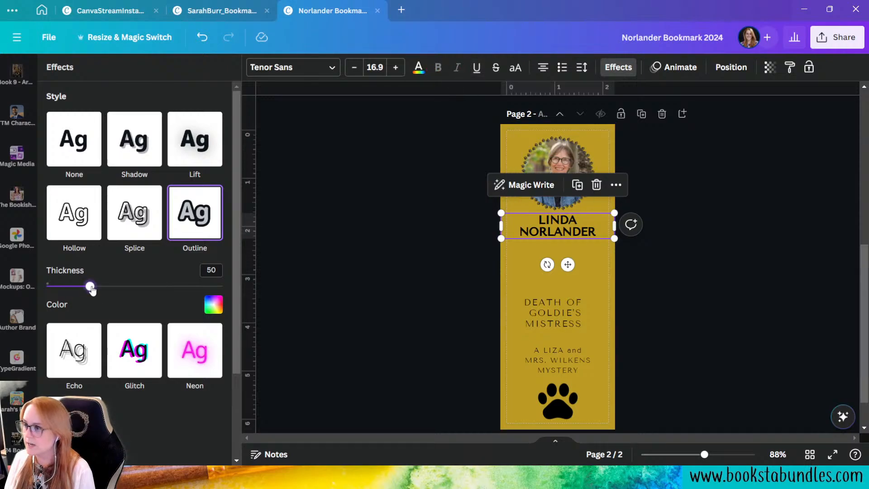
pyautogui.moveTo(92, 290); pyautogui.dragTo(71, 297)
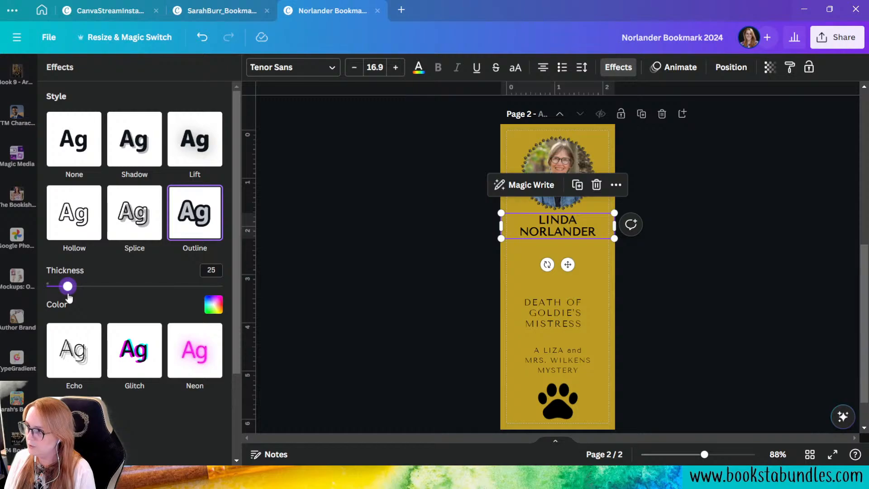
pyautogui.click(684, 310)
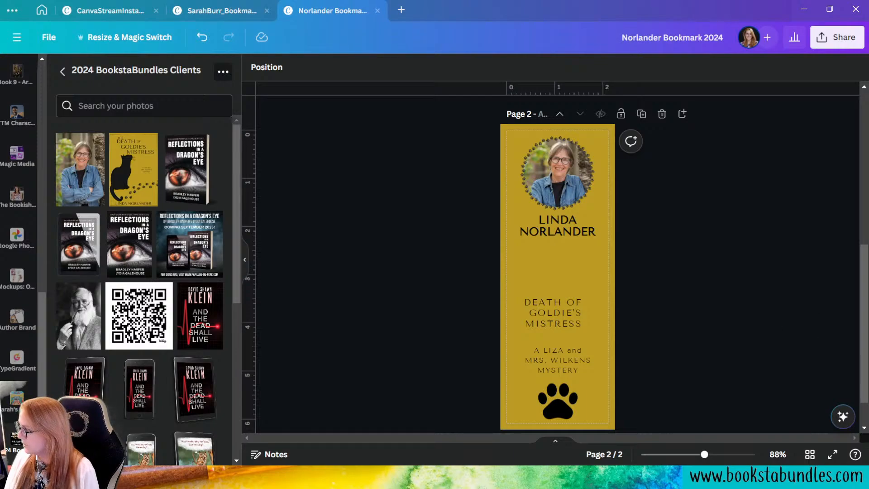
# Move the series line directly beneath the author name, place the book title below it, and raise the paw print closer to the title.
pyautogui.scroll(-2, 592, 309)
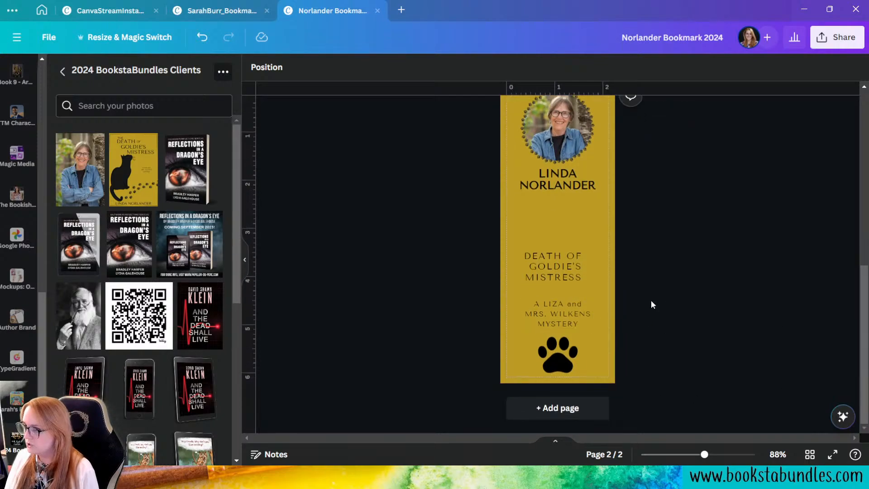
pyautogui.moveTo(556, 312); pyautogui.dragTo(557, 213)
pyautogui.moveTo(566, 270); pyautogui.dragTo(578, 254)
pyautogui.click(558, 364)
pyautogui.moveTo(558, 364); pyautogui.dragTo(566, 304)
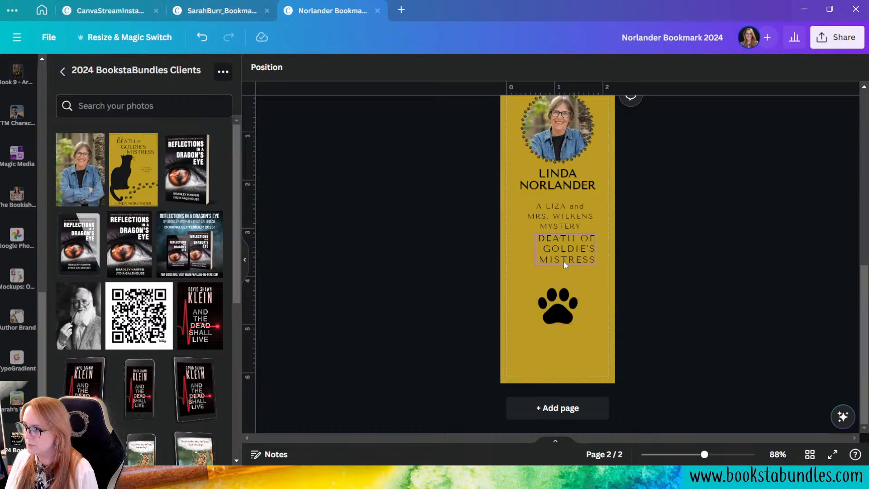
# Add a body text box below the paw print and fill it with the author's website address.
pyautogui.scroll(5, 19, 190)
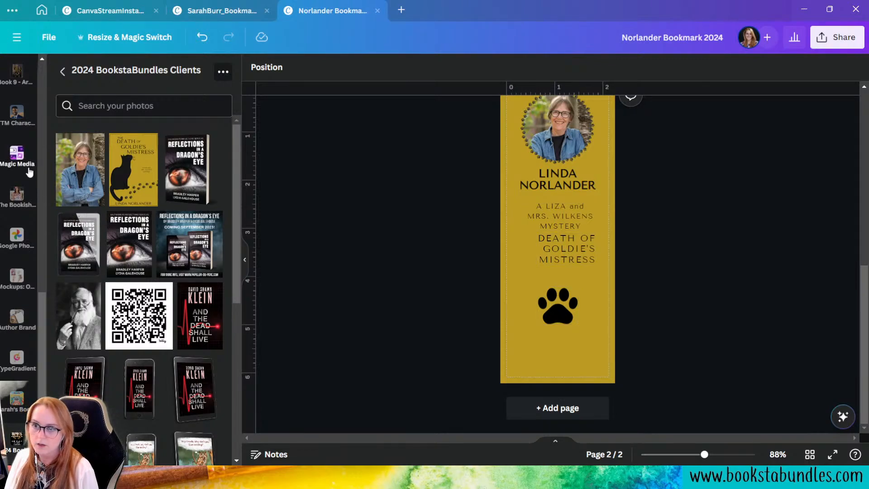
pyautogui.scroll(5, 41, 186)
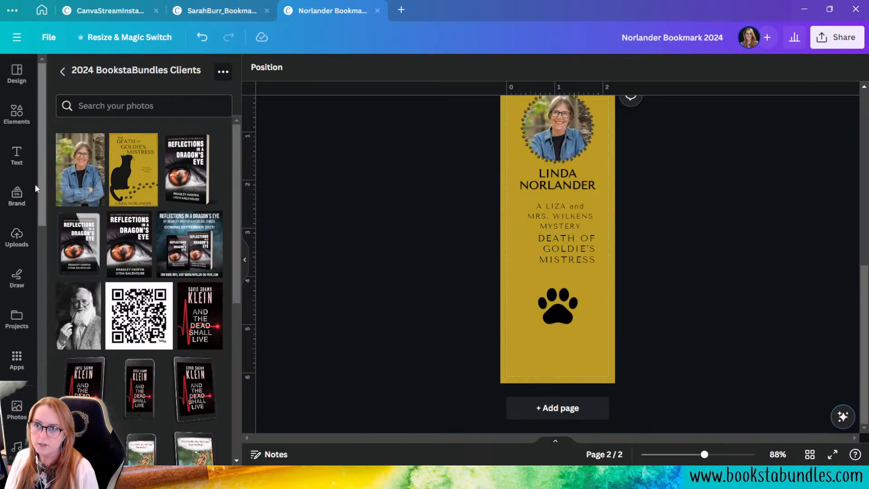
pyautogui.click(16, 154)
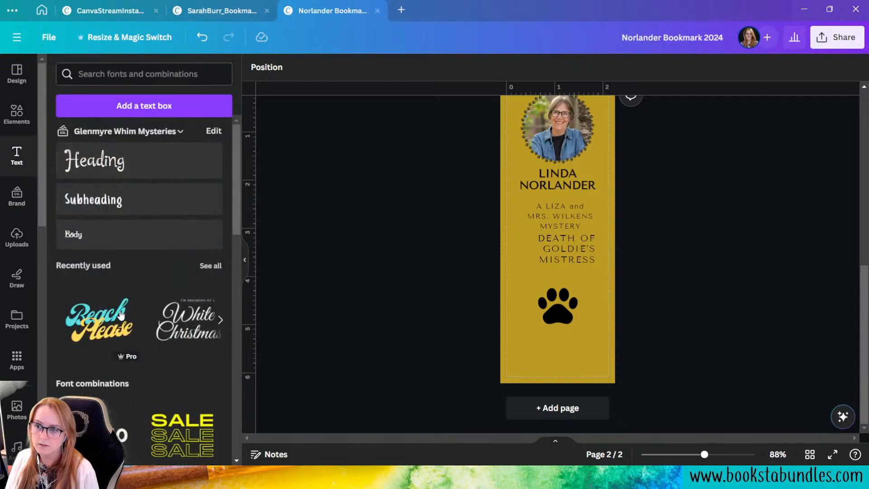
pyautogui.click(109, 231)
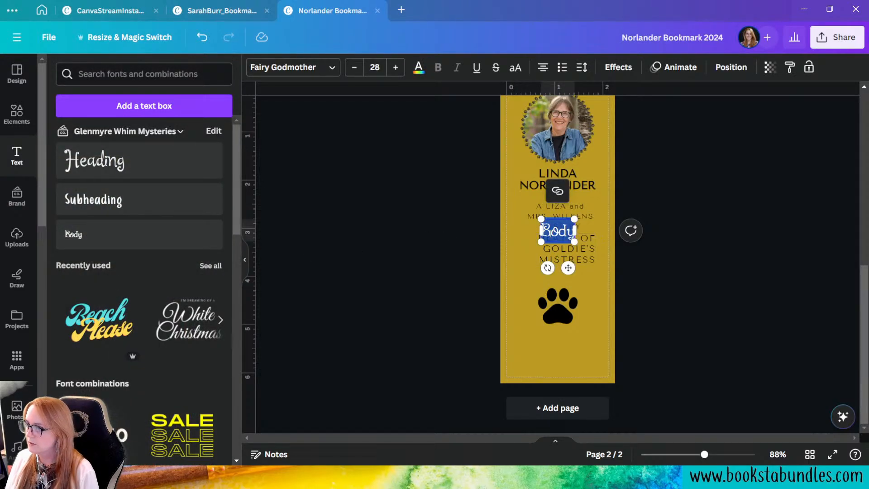
pyautogui.moveTo(568, 268); pyautogui.dragTo(568, 393)
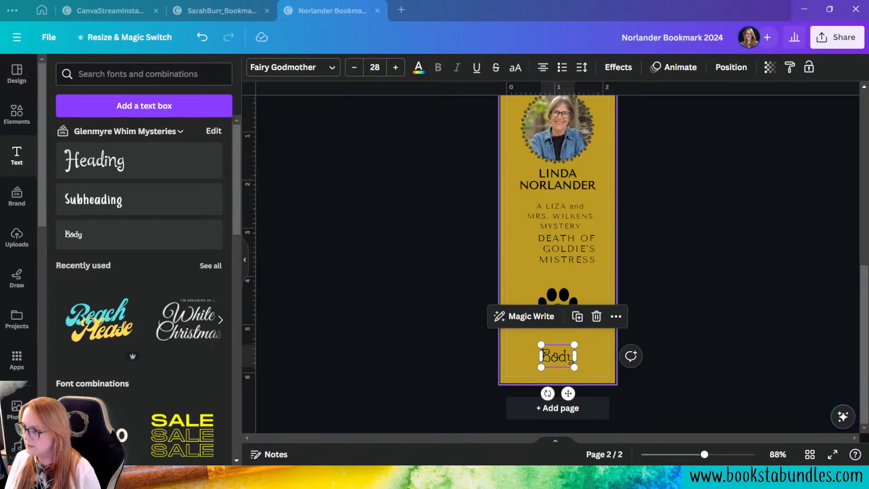
pyautogui.moveTo(542, 356); pyautogui.dragTo(570, 360)
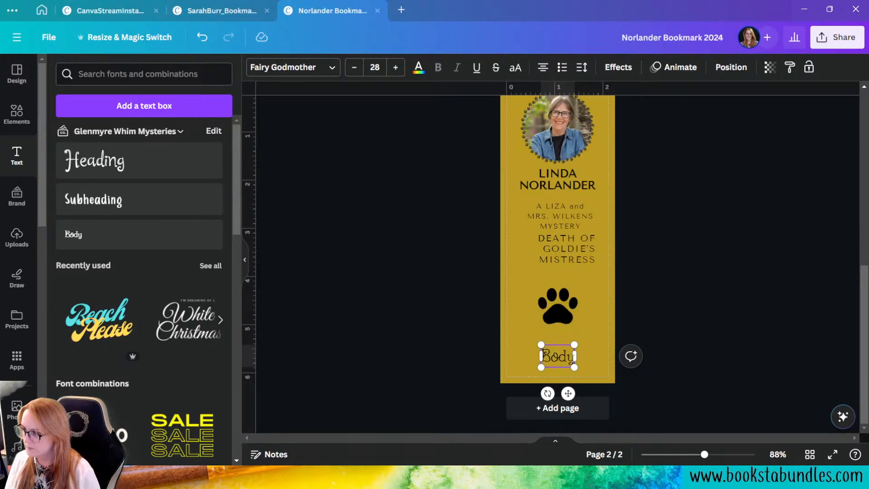
pyautogui.doubleClick(570, 358)
pyautogui.write('www.lindanorlander.com')
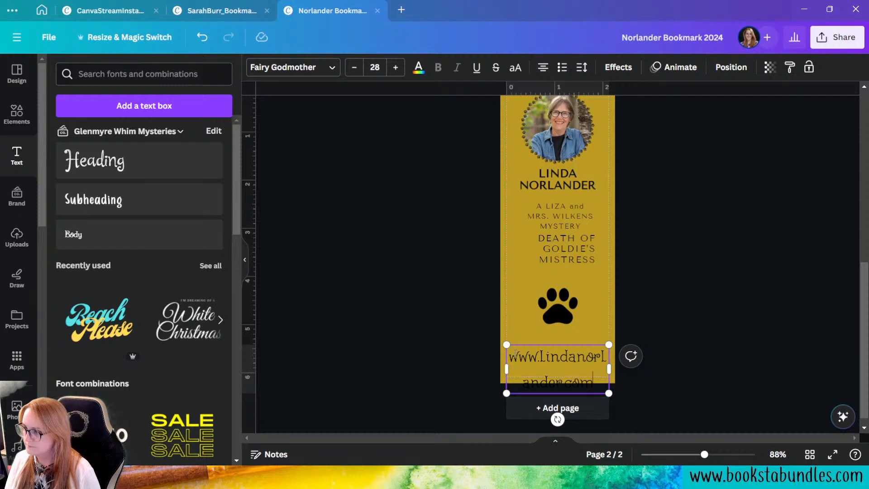
# Reduce the website address to font size 14 so it fits on one line.
pyautogui.hotkey('ctrl', 'a')
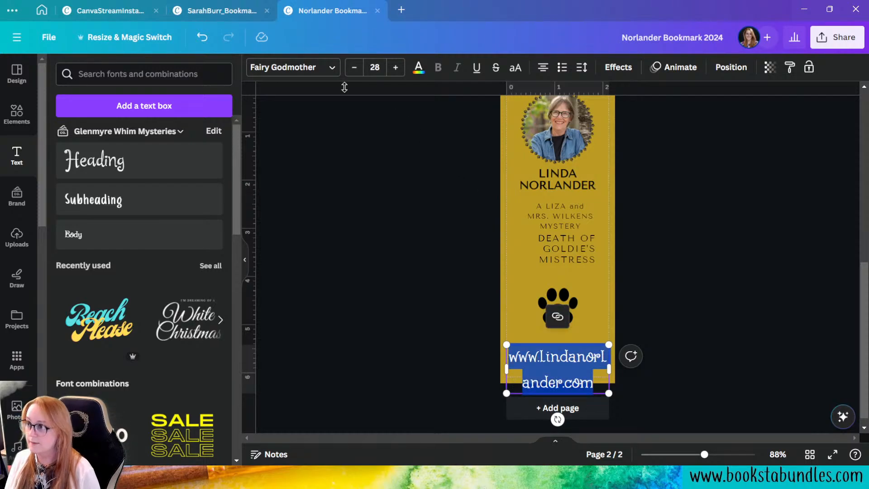
pyautogui.click(355, 68)
pyautogui.click(354, 67)
pyautogui.click(354, 67)
pyautogui.click(355, 68)
pyautogui.click(355, 68)
pyautogui.click(355, 68)
pyautogui.click(356, 69)
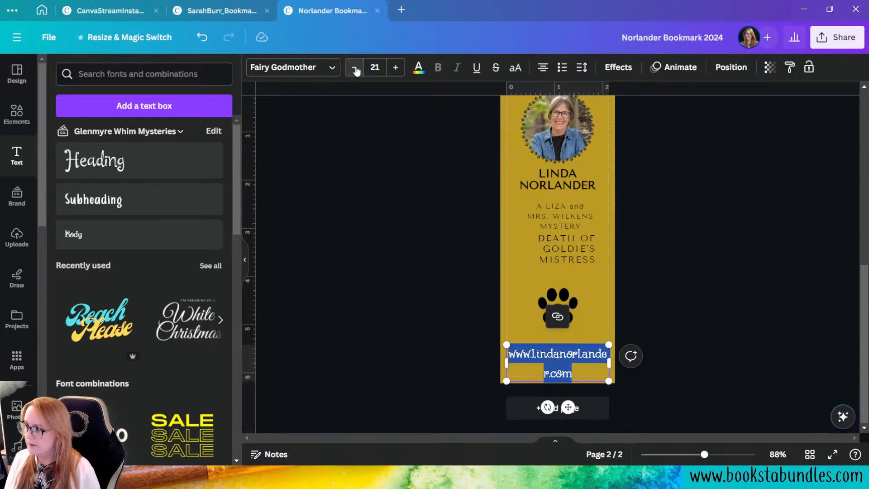
pyautogui.click(356, 69)
pyautogui.click(355, 69)
pyautogui.click(355, 69)
pyautogui.click(355, 69)
pyautogui.click(355, 68)
pyautogui.click(355, 69)
pyautogui.click(355, 69)
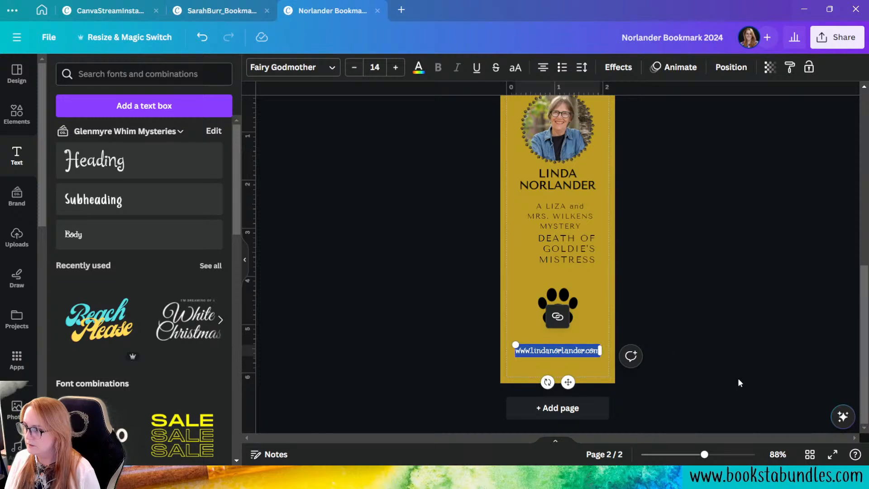
pyautogui.click(753, 395)
# Nudge the website address down toward the bookmark's bottom margin.
pyautogui.click(539, 347)
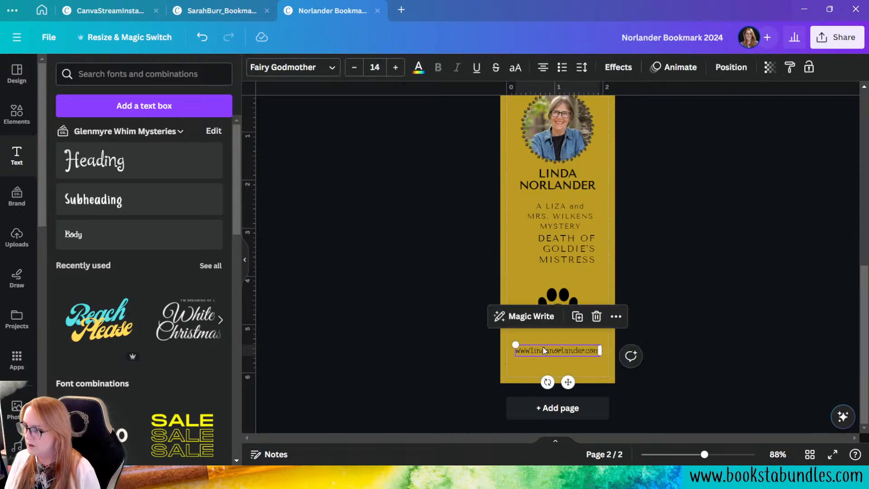
pyautogui.hotkey('shift', 'Down')
pyautogui.hotkey('shift', 'Down')
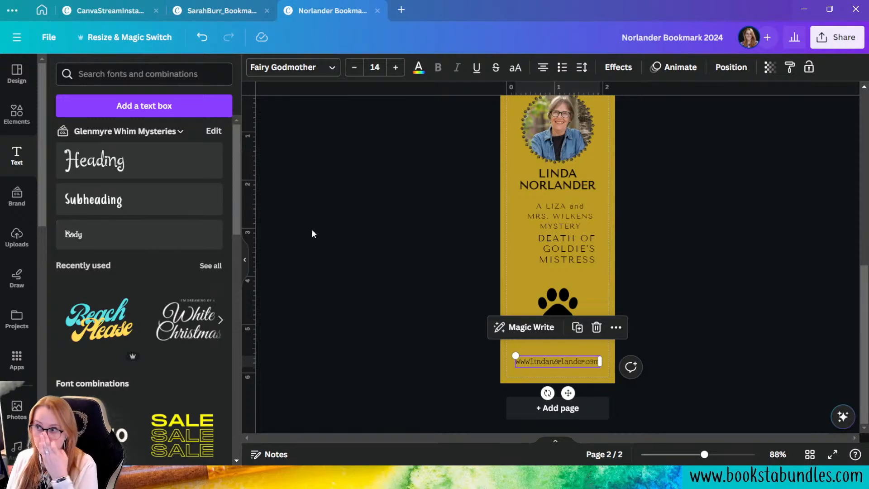
# Change the website address to the Antic font from the Modern category and make it bold.
pyautogui.click(289, 67)
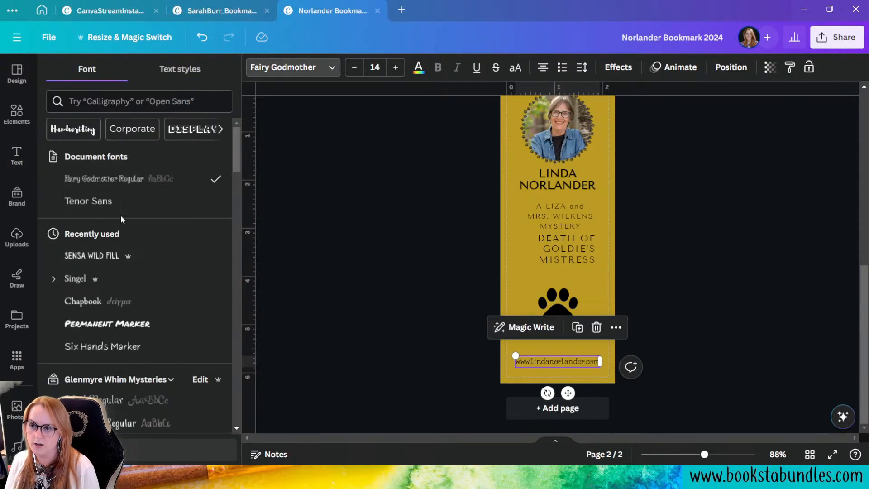
pyautogui.click(103, 106)
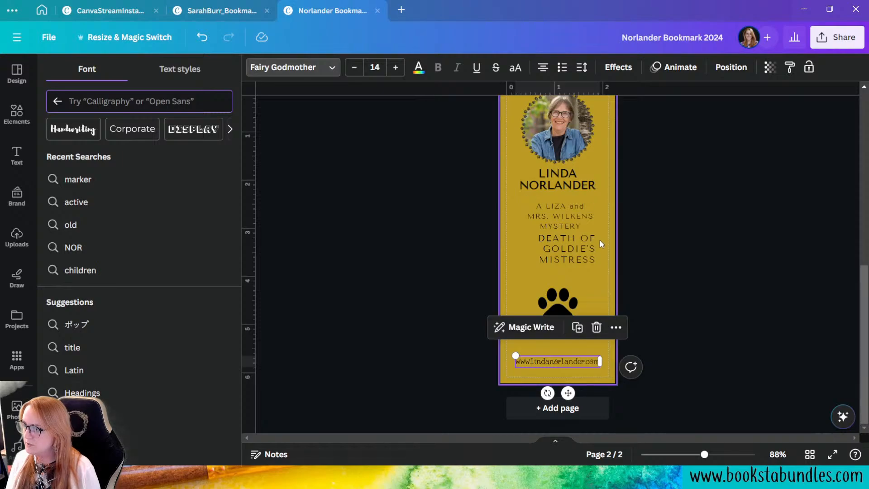
pyautogui.click(228, 129)
pyautogui.click(228, 130)
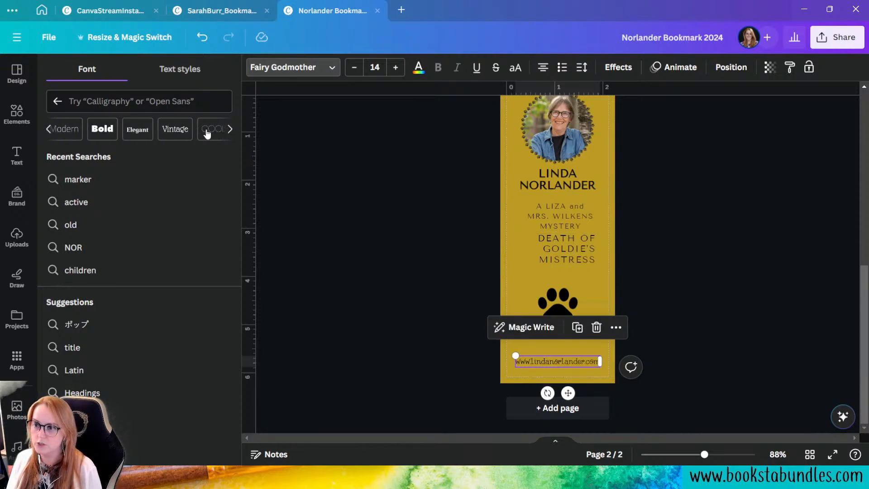
pyautogui.click(49, 129)
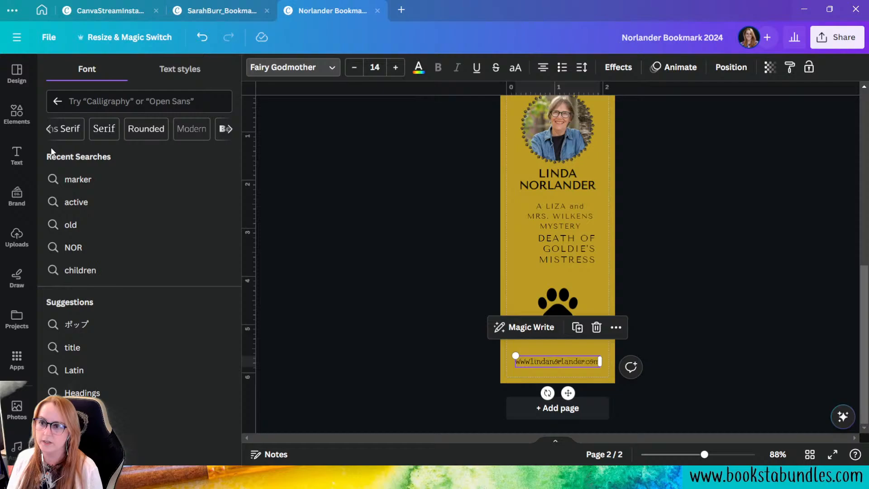
pyautogui.click(203, 129)
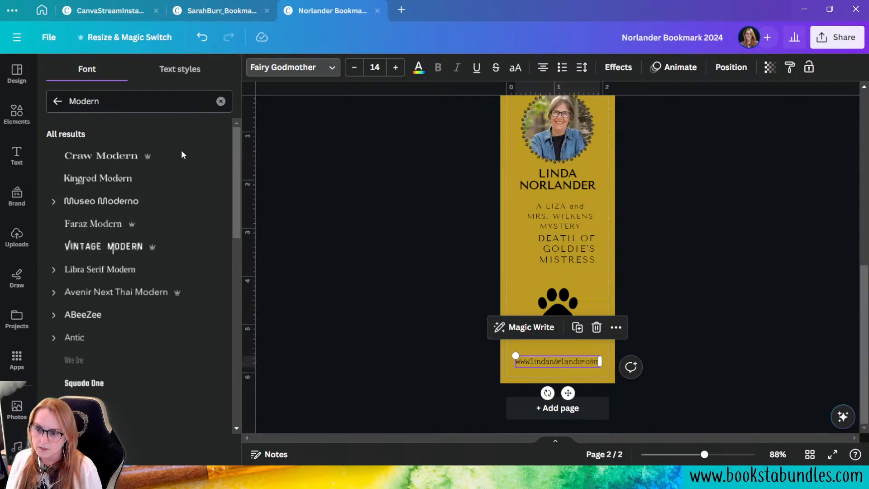
pyautogui.click(127, 338)
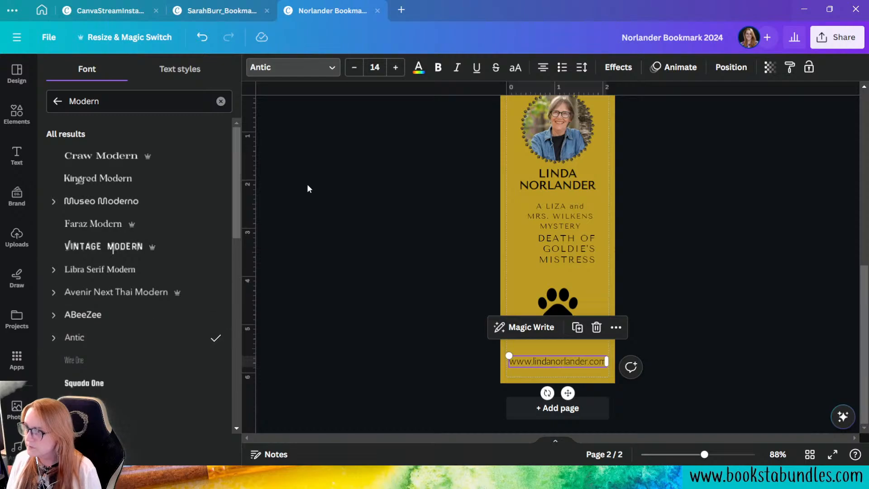
pyautogui.click(438, 68)
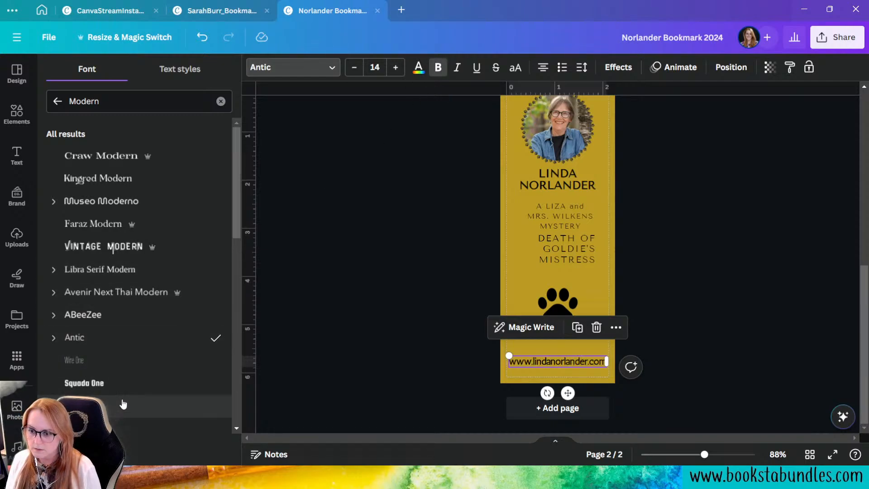
# Try the Lekton font on the website address and browse further Modern fonts.
pyautogui.click(54, 339)
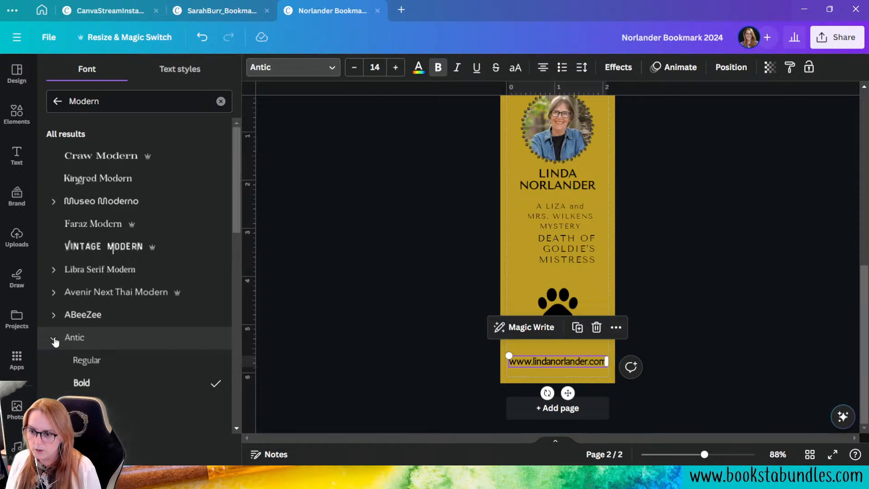
pyautogui.click(54, 339)
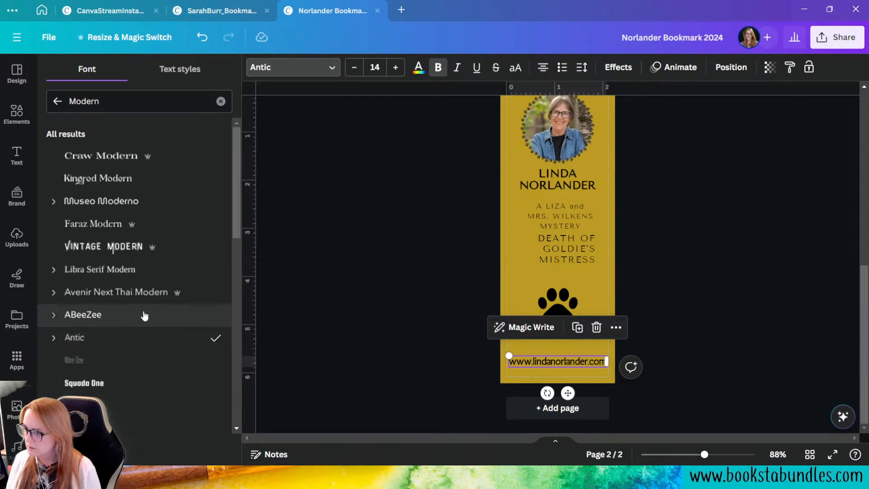
pyautogui.scroll(-3, 129, 314)
pyautogui.scroll(-3, 136, 304)
pyautogui.click(123, 308)
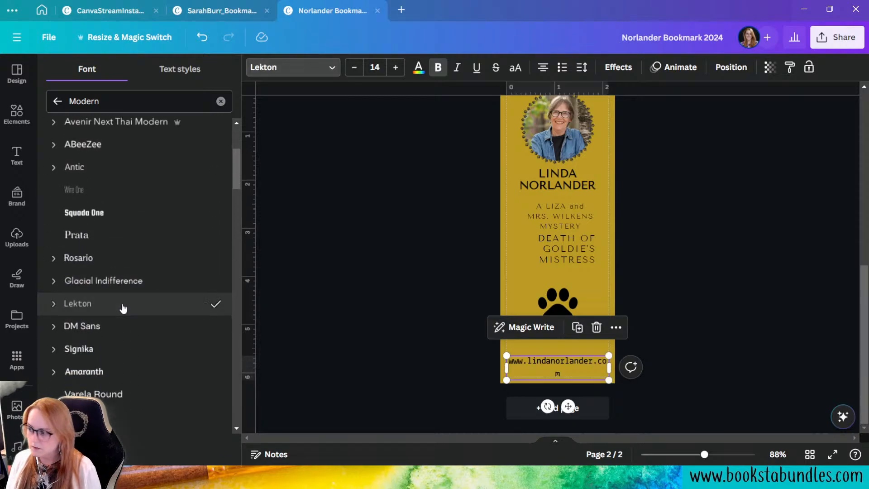
pyautogui.scroll(-4, 140, 338)
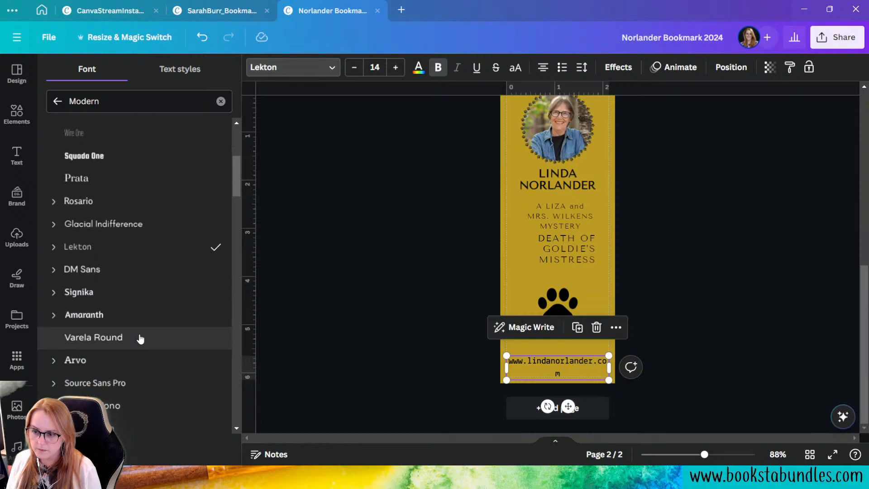
# Set the website address on page 2 in bold Asap Condensed and move it slightly lower.
pyautogui.scroll(-3, 140, 341)
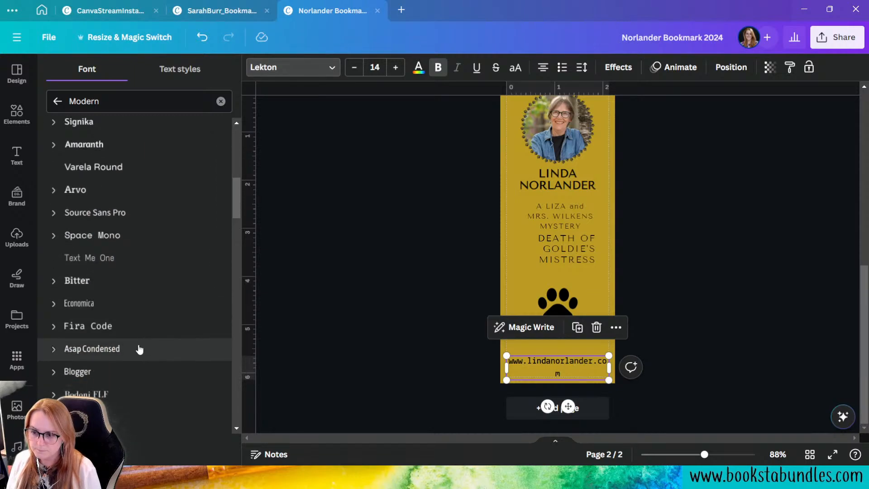
pyautogui.click(141, 348)
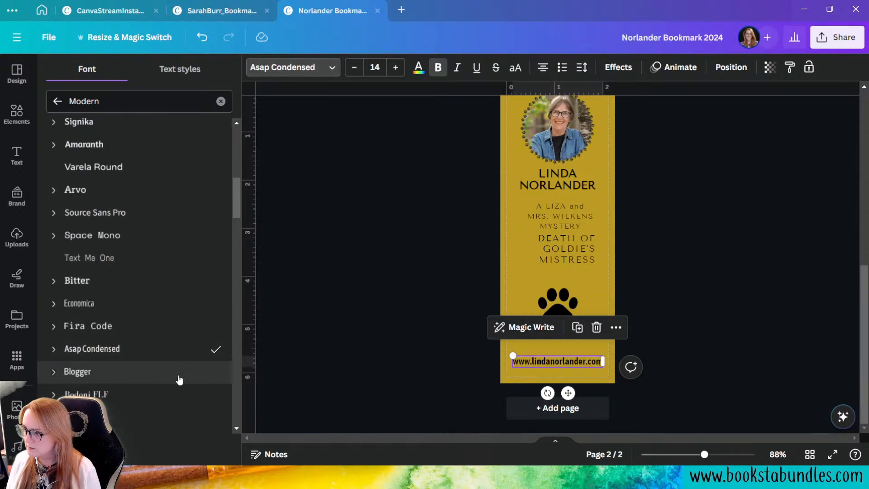
pyautogui.click(436, 72)
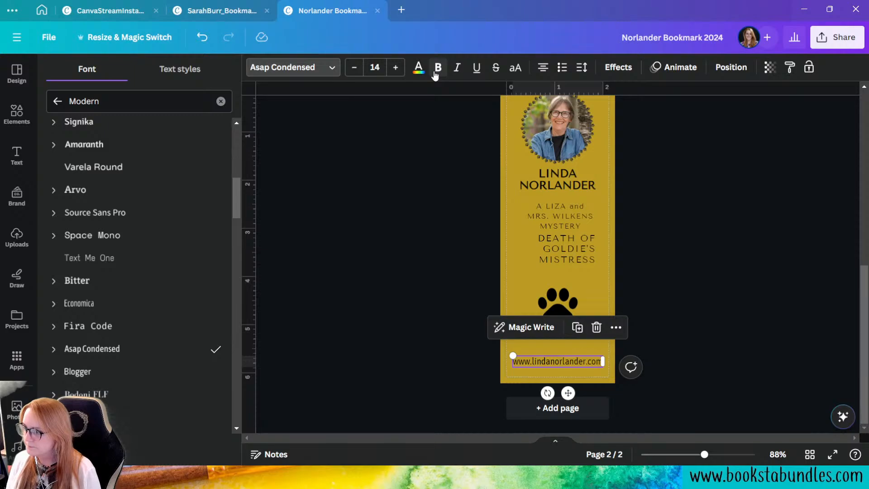
pyautogui.click(437, 70)
pyautogui.click(717, 361)
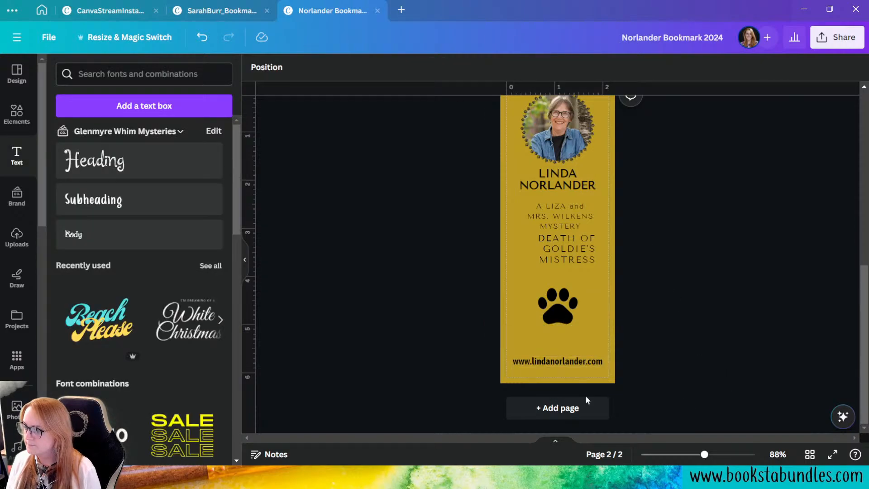
pyautogui.click(567, 362)
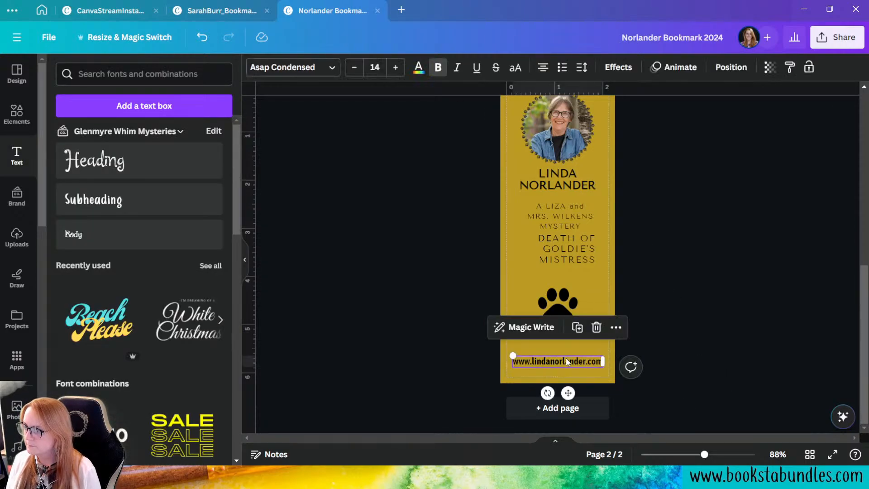
pyautogui.click(813, 312)
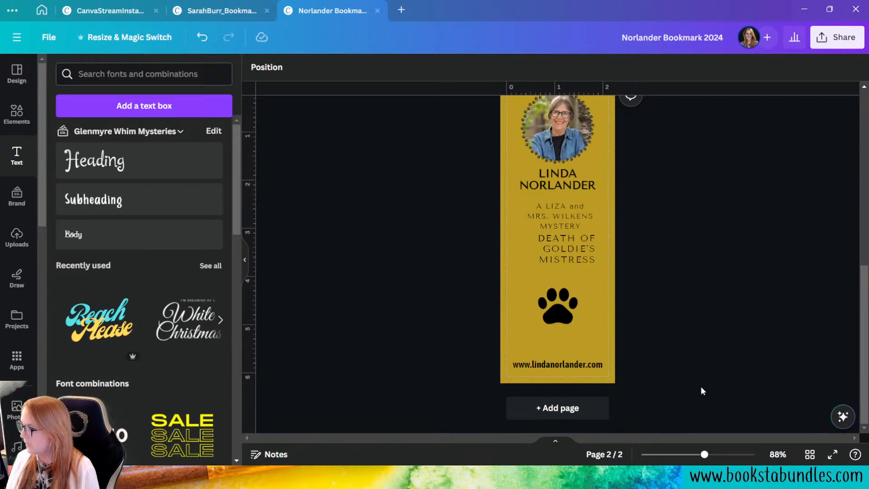
# Move the paw print just above the website address and the "Death of Goldie's Mistress" title just above the paw print.
pyautogui.click(604, 363)
pyautogui.moveTo(603, 363); pyautogui.dragTo(609, 385)
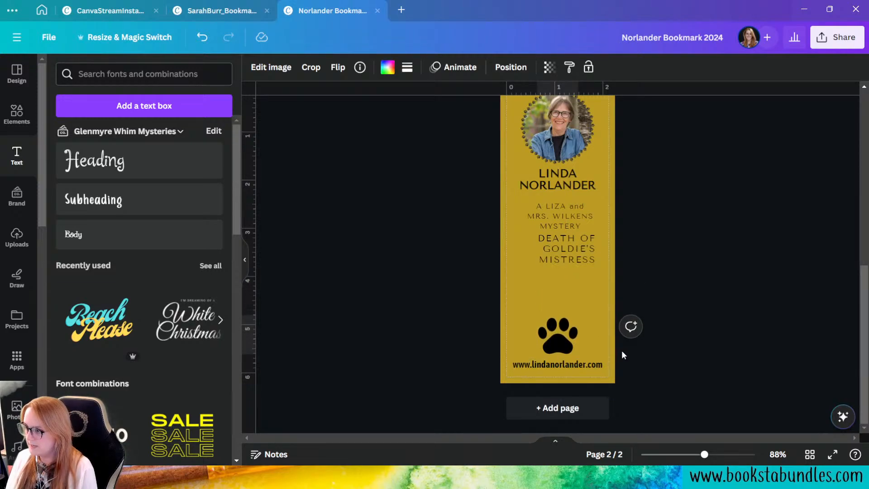
pyautogui.click(733, 409)
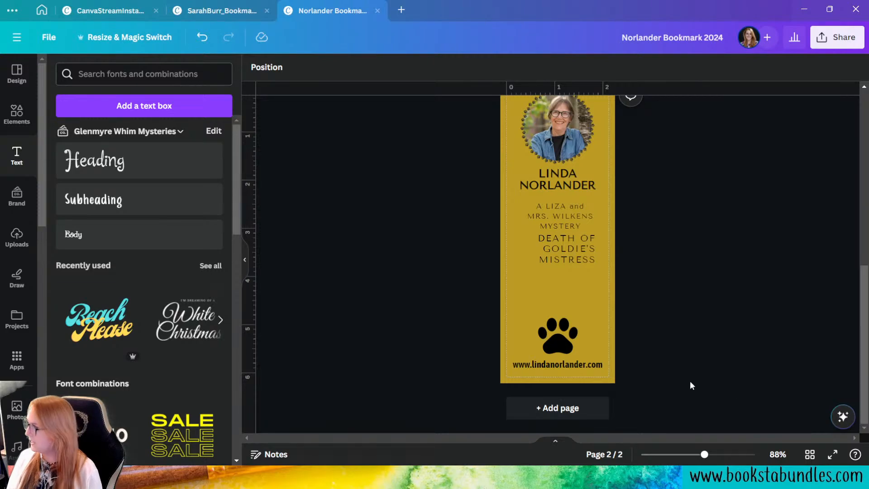
pyautogui.scroll(3, 663, 334)
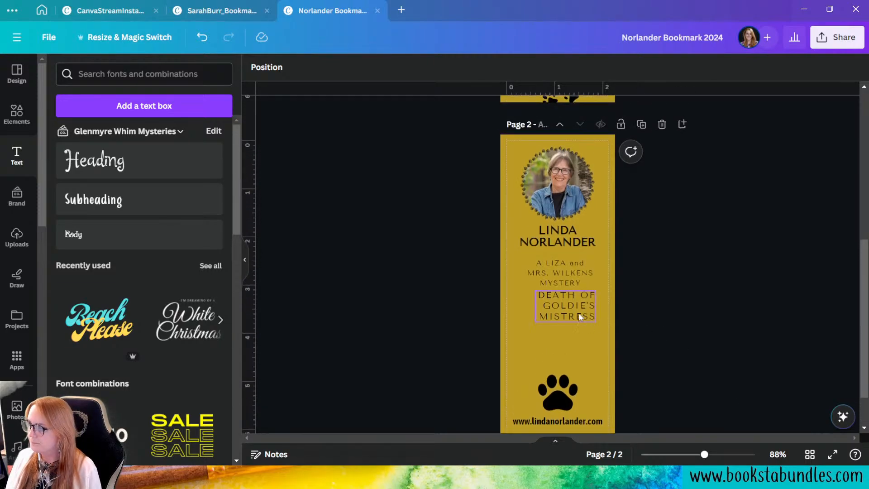
pyautogui.moveTo(578, 313); pyautogui.dragTo(565, 357)
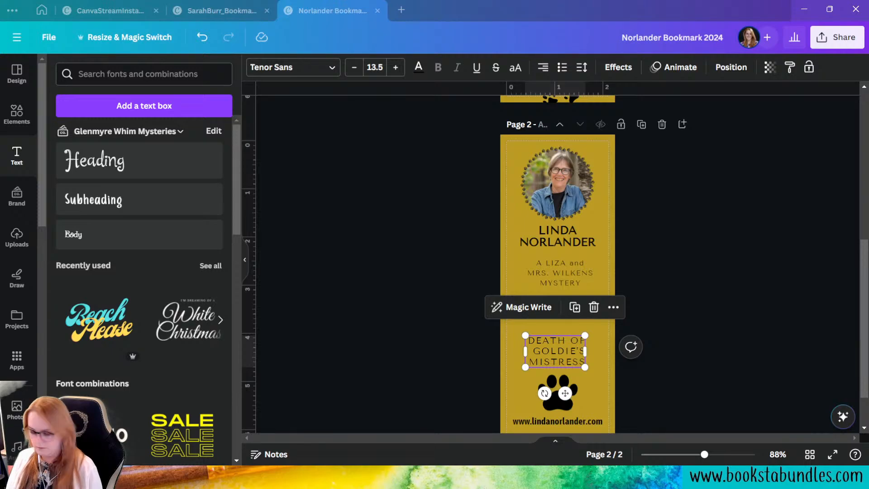
# Replace the series line below the author name with "Ramona is Dead and Goldie Her Cat is the Only Witness.".
pyautogui.click(549, 274)
pyautogui.tripleClick(549, 274)
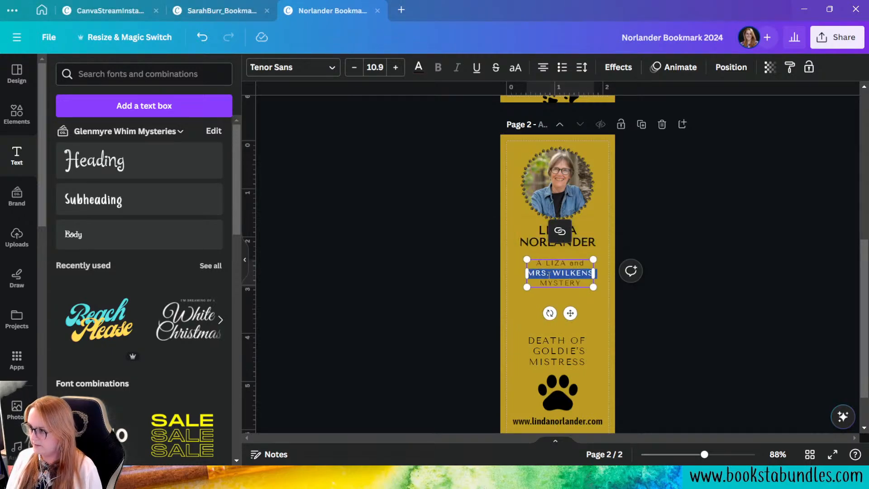
pyautogui.hotkey('ctrl', 'a')
pyautogui.write('Ramona is Dead and Goldie Her Cat is the Only Witness.')
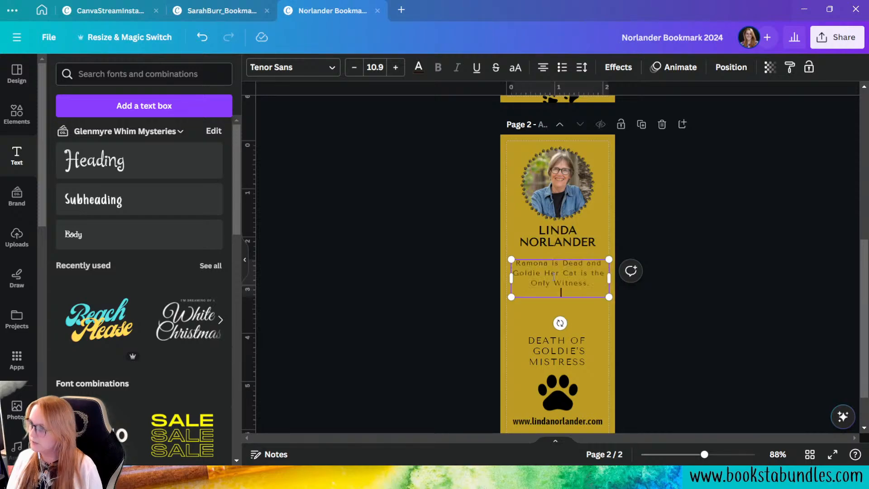
pyautogui.press('Escape')
pyautogui.press('BackSpace')
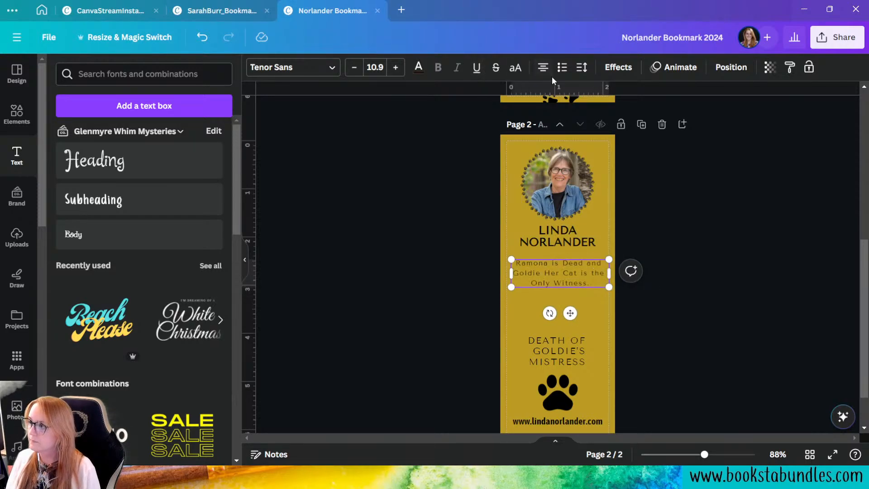
pyautogui.press('Escape')
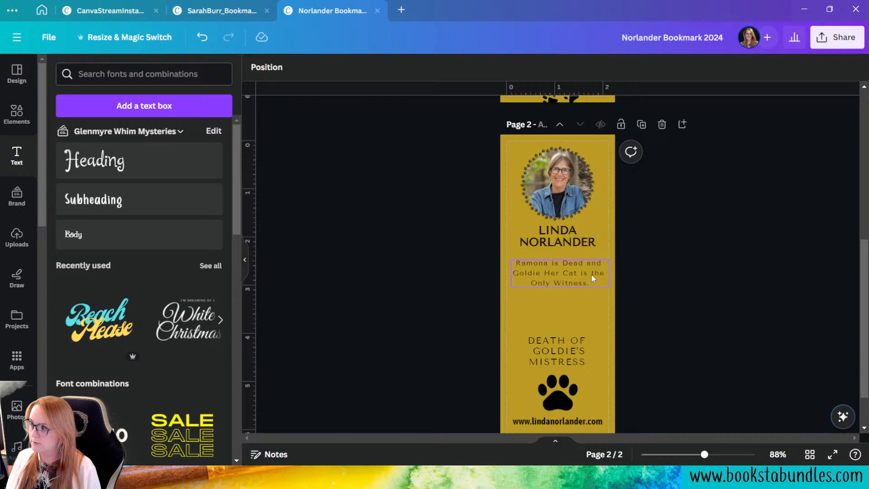
# Centre the tagline text box horizontally on the page.
pyautogui.rightClick(567, 281)
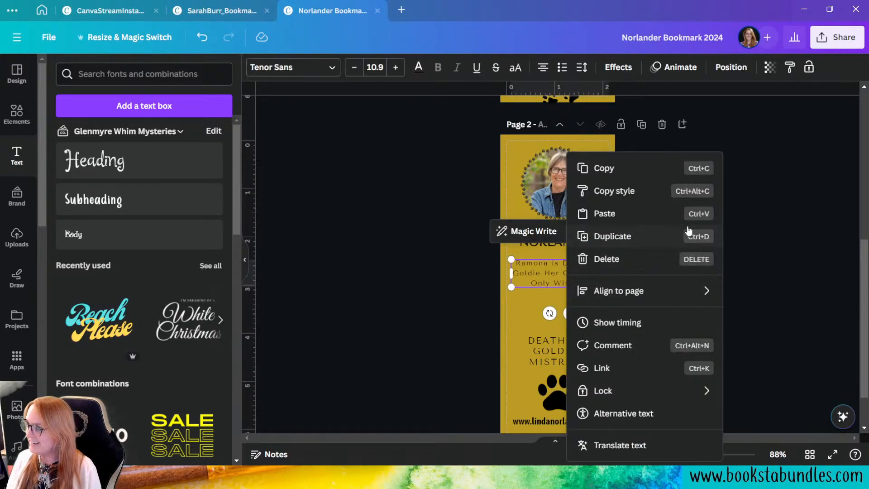
pyautogui.moveTo(690, 296)
pyautogui.click(765, 313)
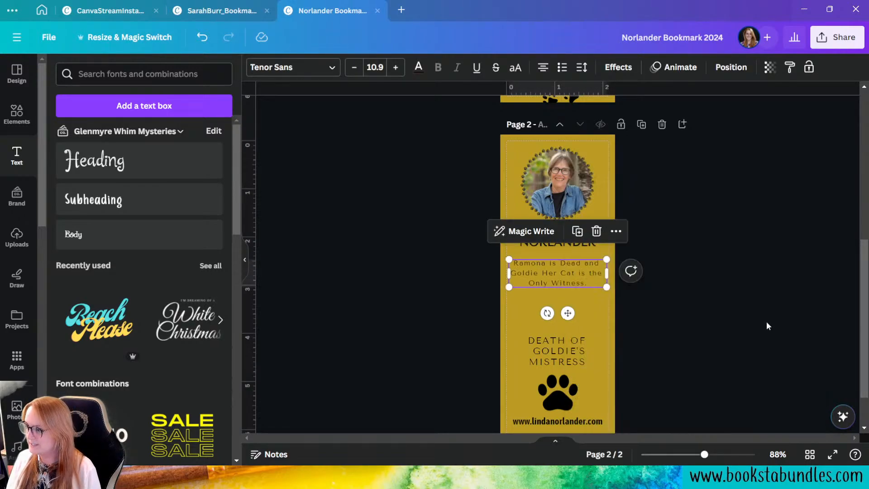
# Widen the tagline text box to the full page width, about 2.4 wide, and align it to the page centre again.
pyautogui.click(616, 332)
pyautogui.click(561, 277)
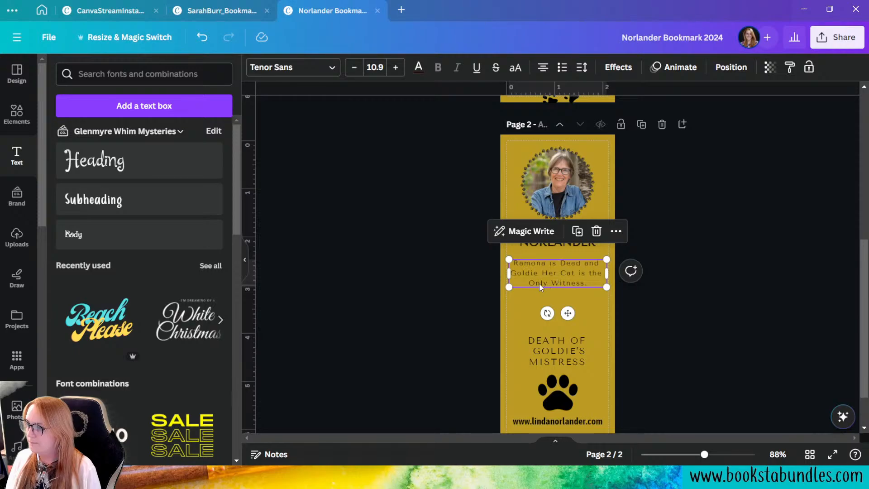
pyautogui.moveTo(504, 274); pyautogui.dragTo(497, 274)
pyautogui.moveTo(611, 272); pyautogui.dragTo(615, 272)
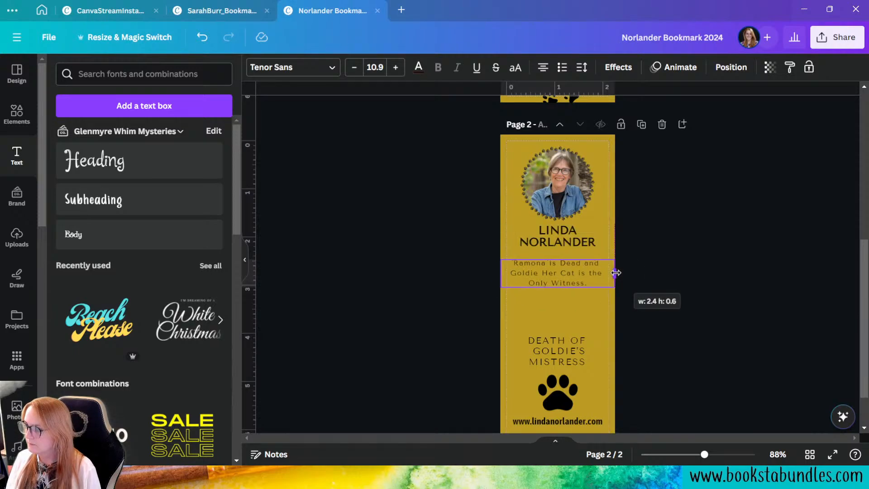
pyautogui.click(688, 357)
pyautogui.rightClick(555, 283)
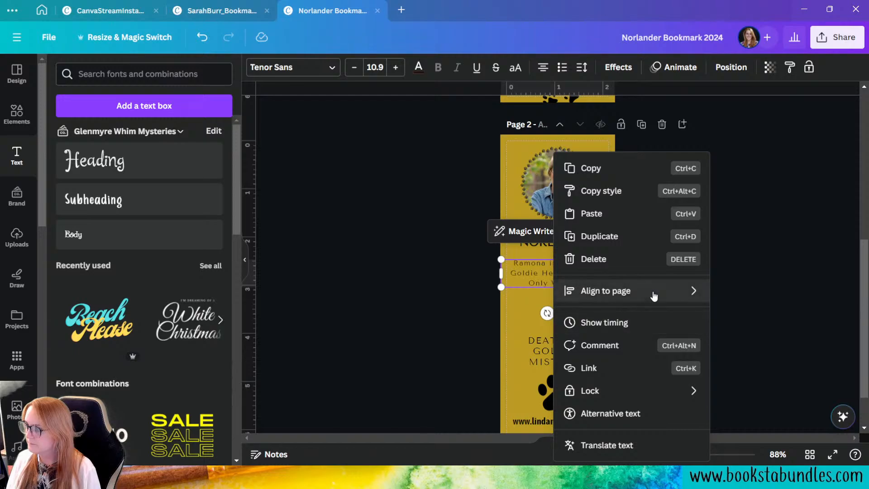
pyautogui.moveTo(656, 295)
pyautogui.click(784, 281)
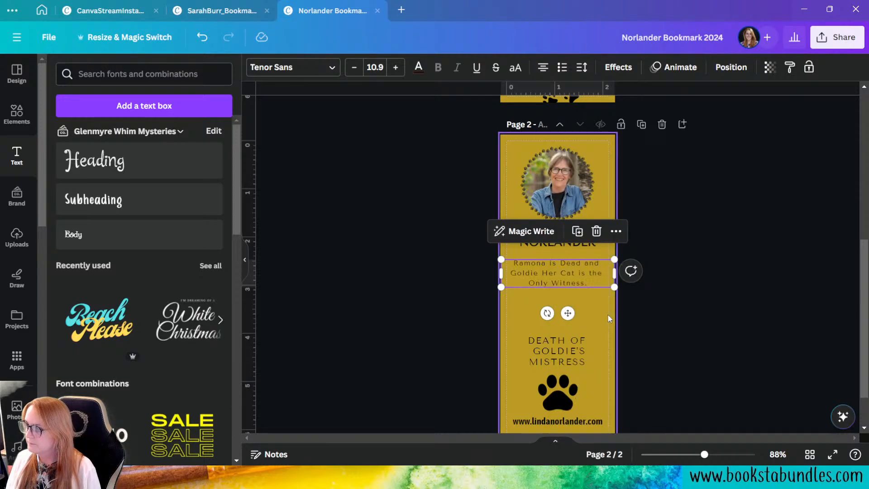
# Change the tagline's font to Singel.
pyautogui.click(572, 272)
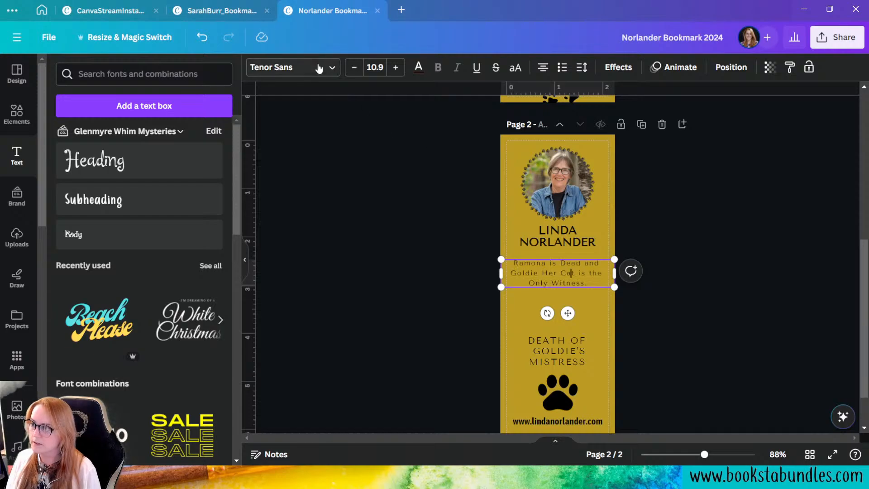
pyautogui.click(293, 67)
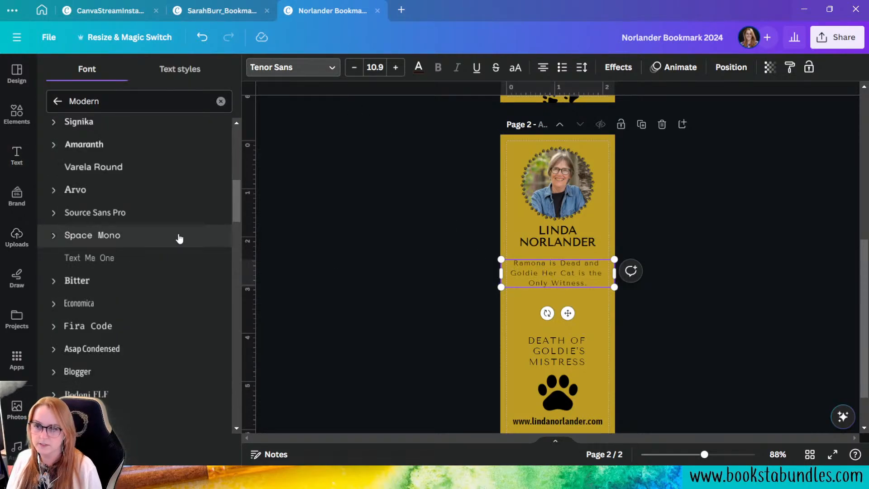
pyautogui.click(220, 101)
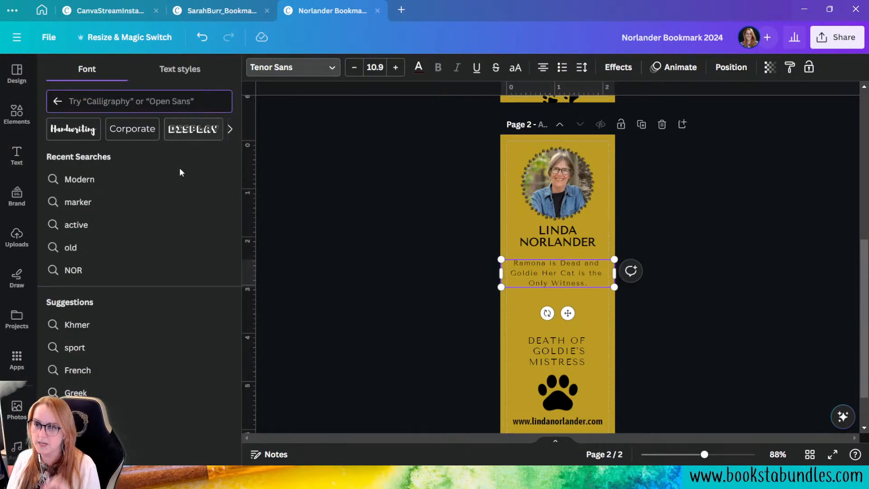
pyautogui.click(57, 101)
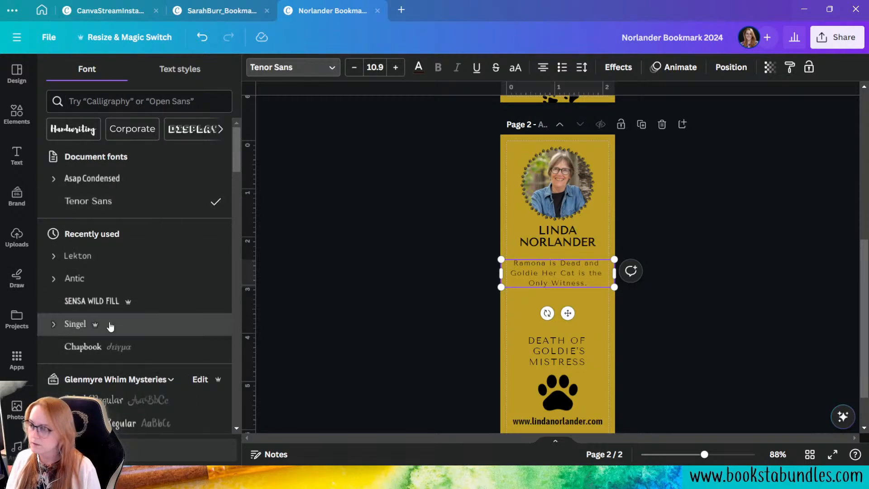
pyautogui.click(109, 324)
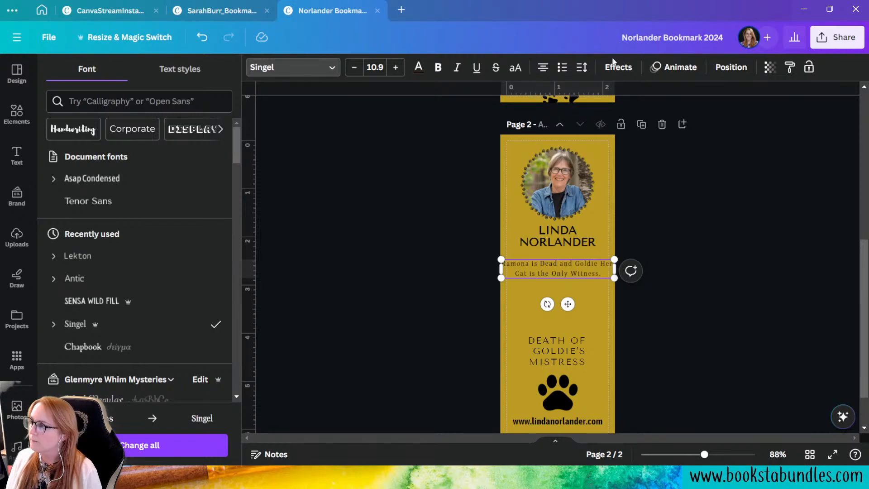
# Reduce the tagline's letter spacing to about 47.
pyautogui.click(582, 67)
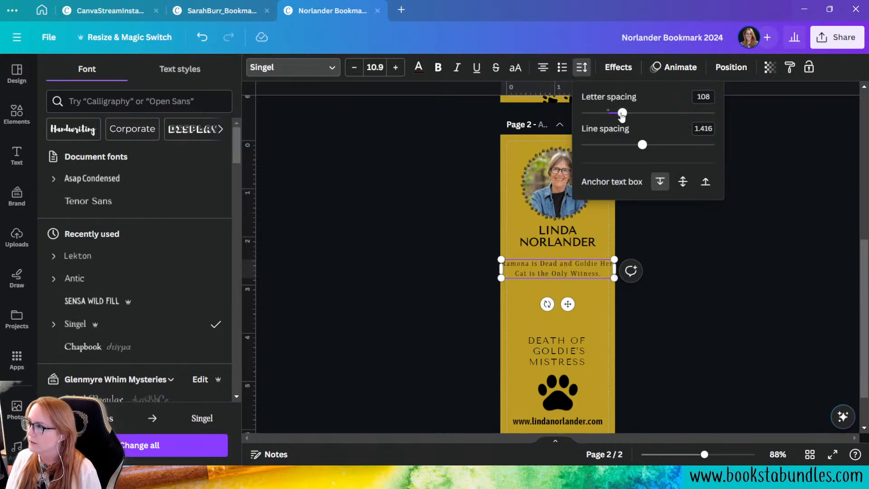
pyautogui.moveTo(622, 113); pyautogui.dragTo(616, 115)
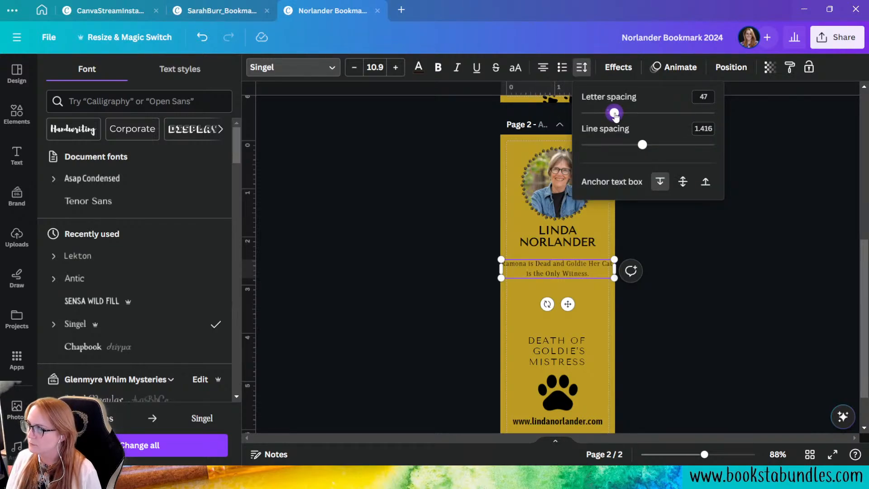
pyautogui.click(698, 311)
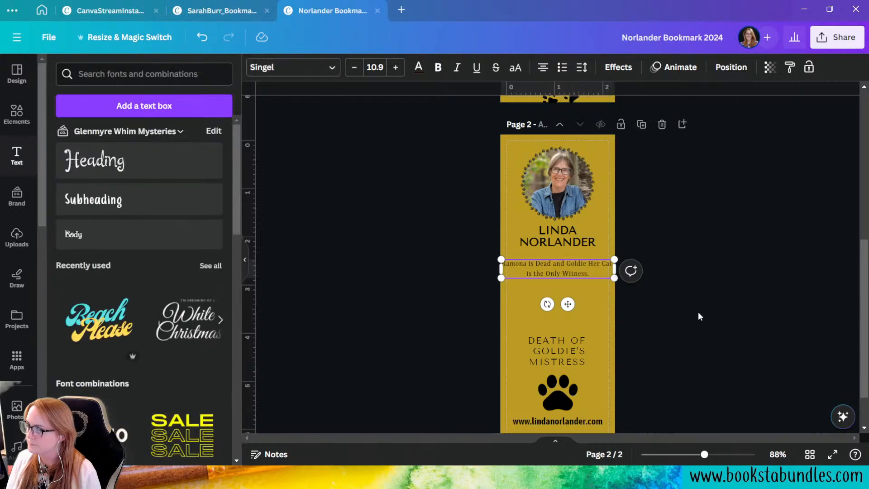
# Break the tagline into three lines, with line breaks after "Dead" and after "Cat is".
pyautogui.click(558, 265)
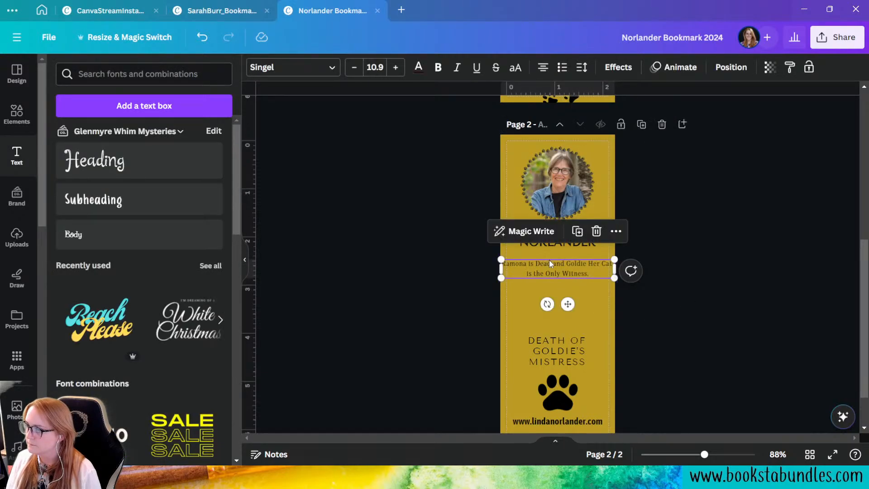
pyautogui.click(552, 263)
pyautogui.press('Return')
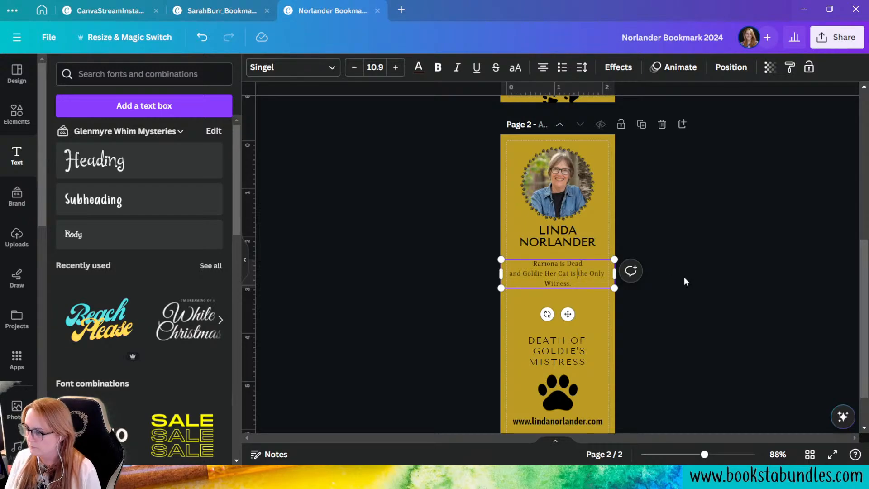
pyautogui.press('Return')
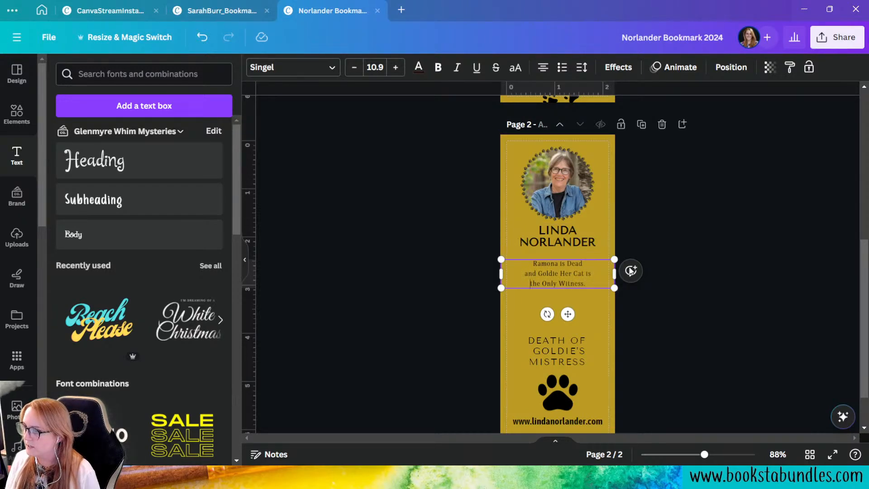
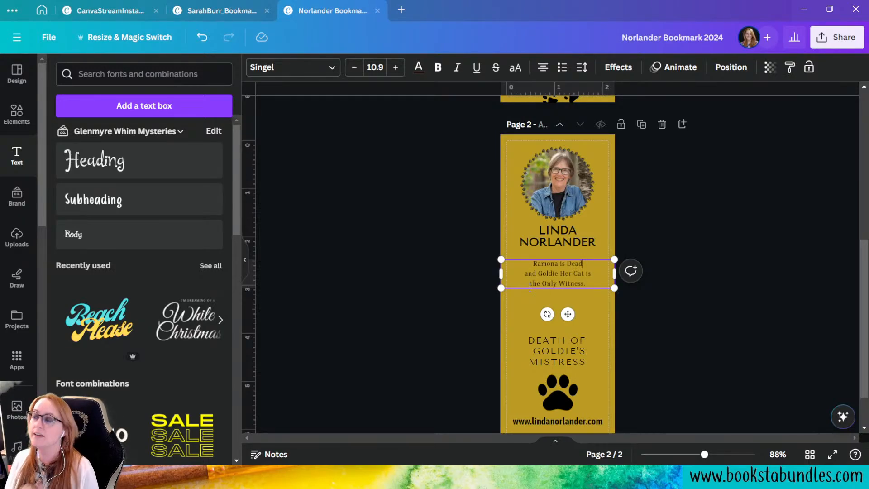
pyautogui.click(757, 317)
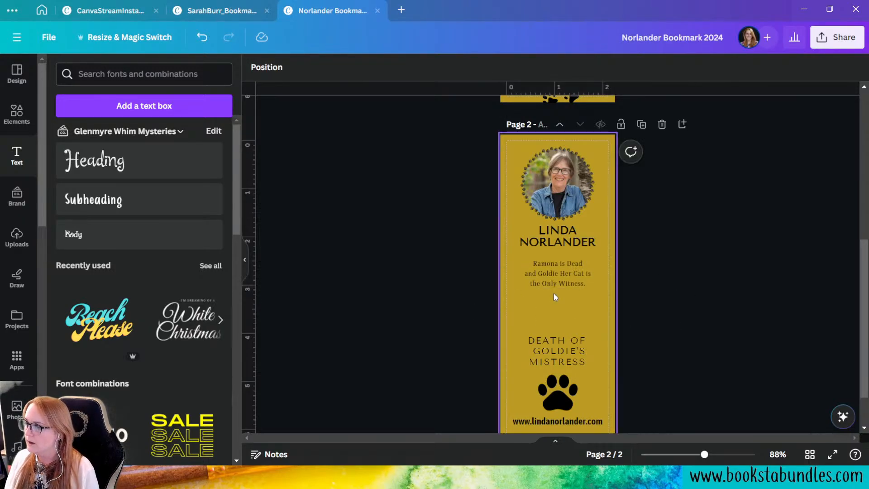
# Increase the font size of the tagline's first line, "Ramona is Dead", to 11.9.
pyautogui.click(559, 265)
pyautogui.click(556, 264)
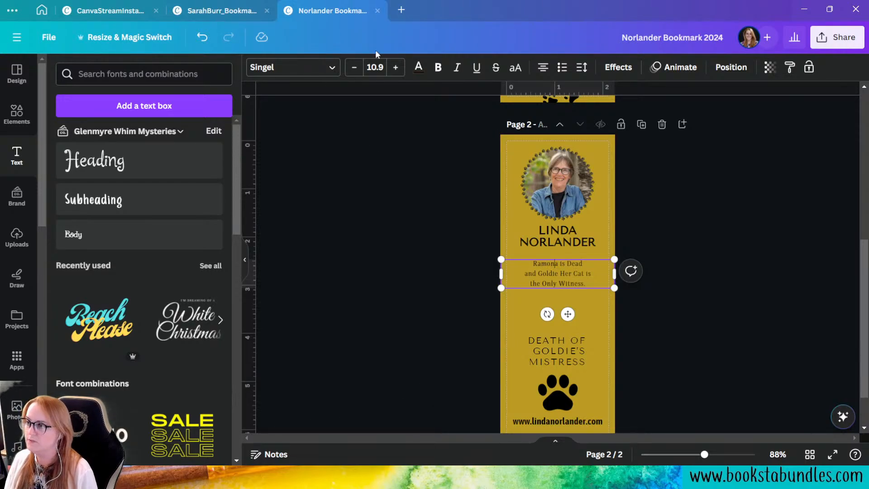
pyautogui.click(400, 71)
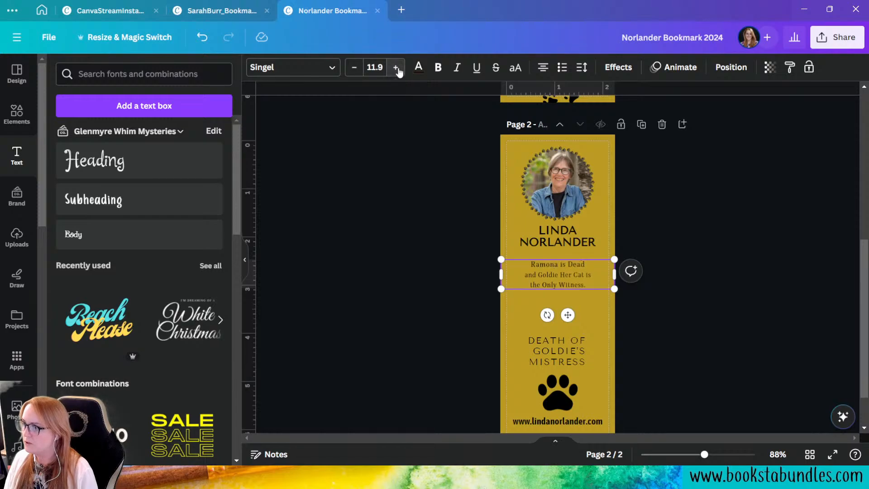
# Increase the font size of the tagline's first line, "Ramona is Dead", to 15.9.
pyautogui.click(400, 70)
pyautogui.click(399, 70)
pyautogui.click(397, 68)
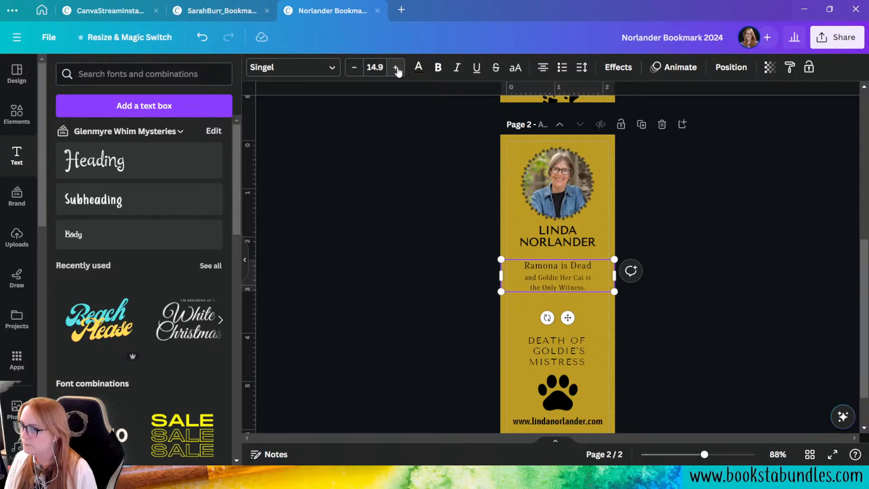
pyautogui.click(398, 71)
pyautogui.click(672, 322)
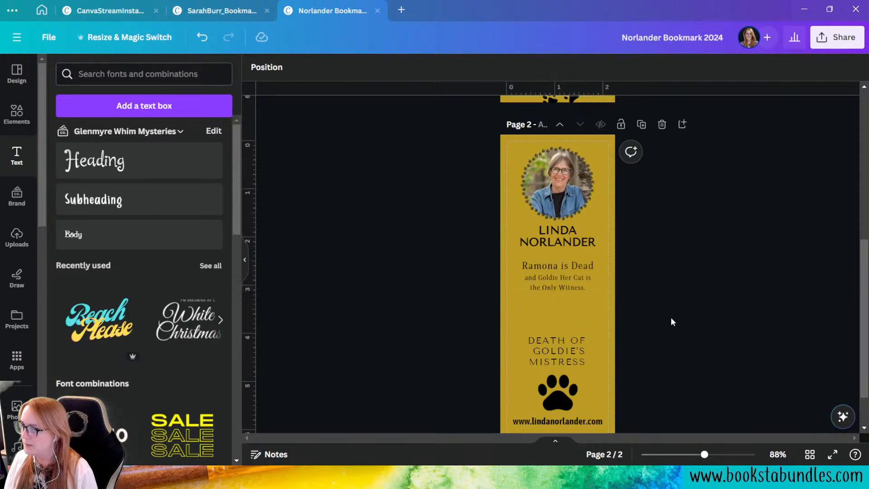
# Italicize the tagline's last two lines, "and Goldie Her Cat is the Only Witness.".
pyautogui.click(571, 273)
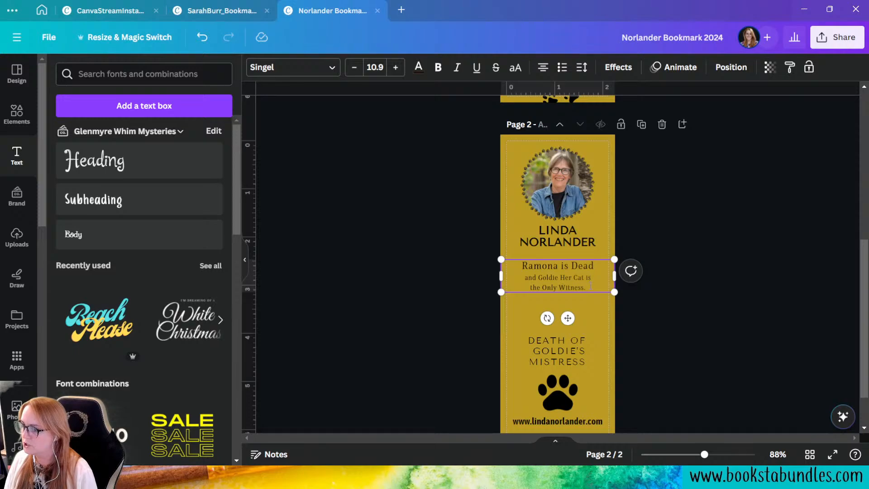
pyautogui.moveTo(590, 286); pyautogui.dragTo(525, 277)
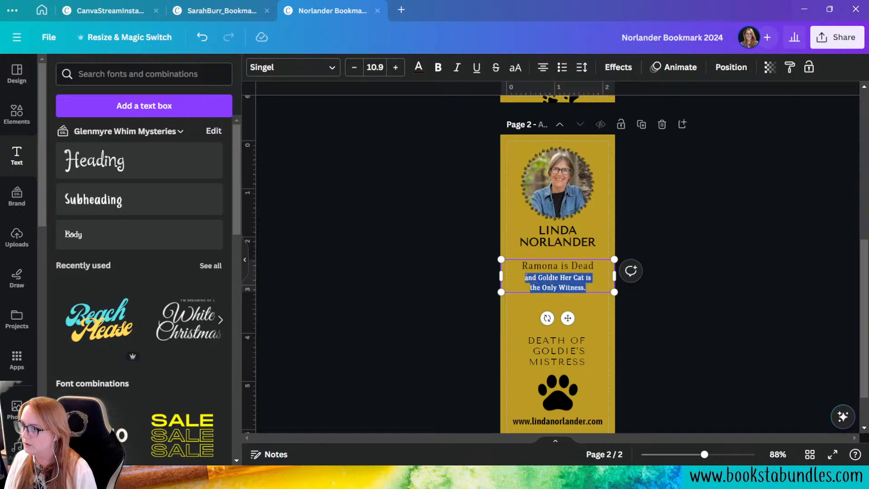
pyautogui.click(438, 68)
pyautogui.click(457, 67)
pyautogui.click(701, 338)
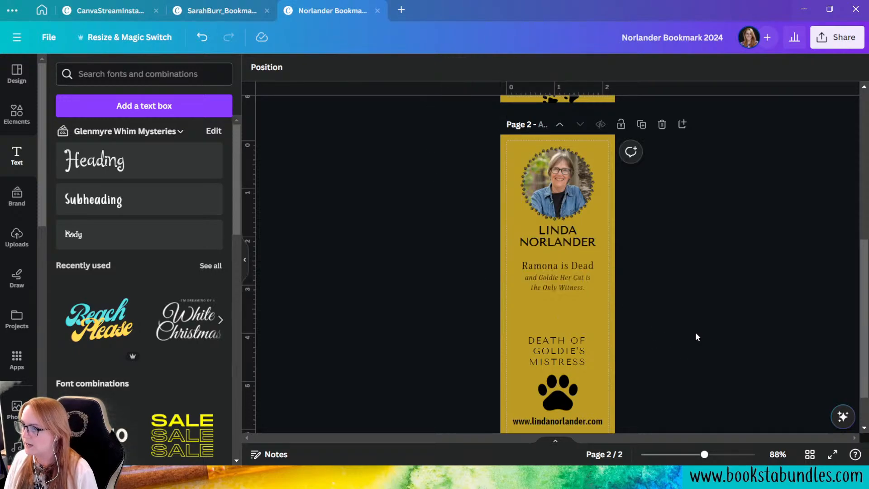
# Increase the font size of the tagline's third line, "the Only Witness.", to 14.9.
pyautogui.click(553, 287)
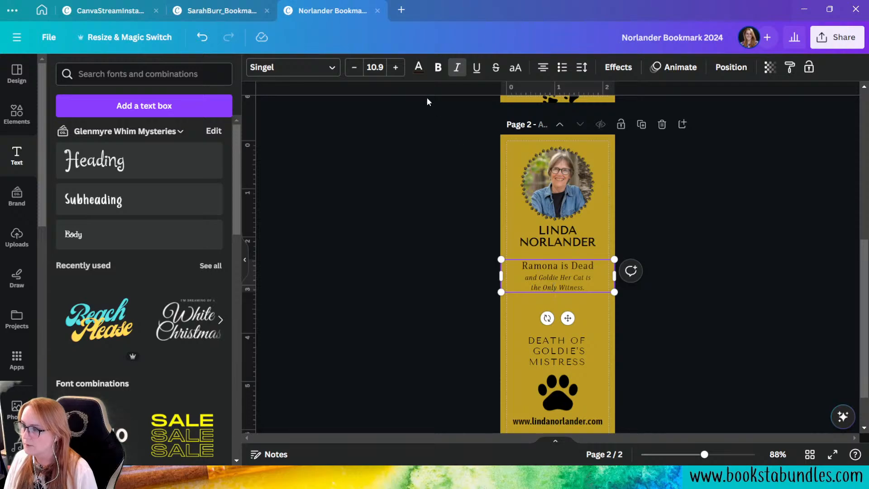
pyautogui.click(396, 67)
pyautogui.click(396, 68)
pyautogui.click(395, 68)
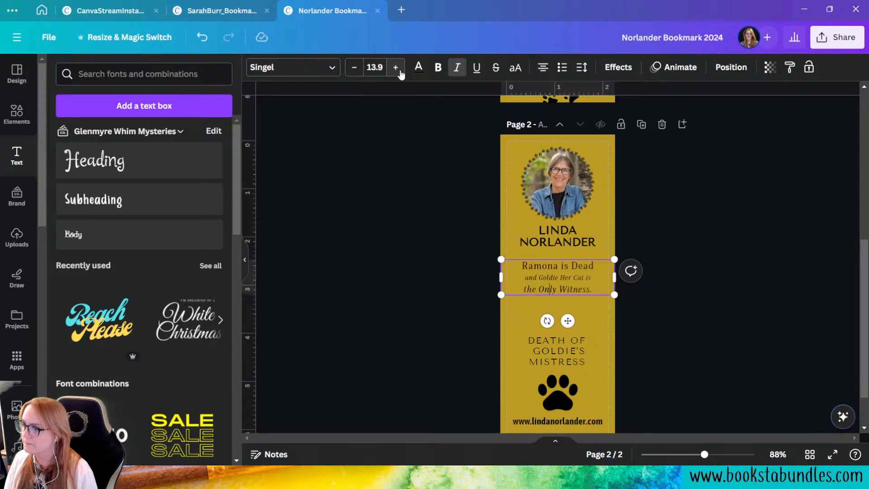
pyautogui.click(396, 67)
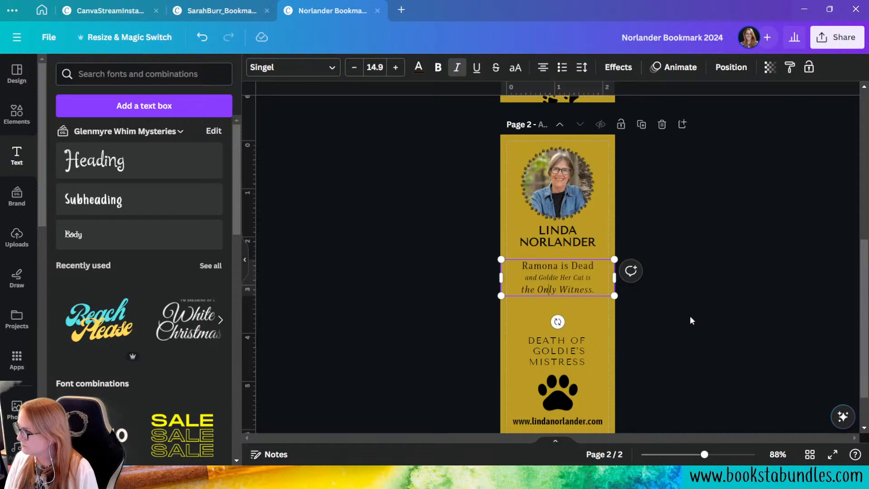
pyautogui.press('Escape')
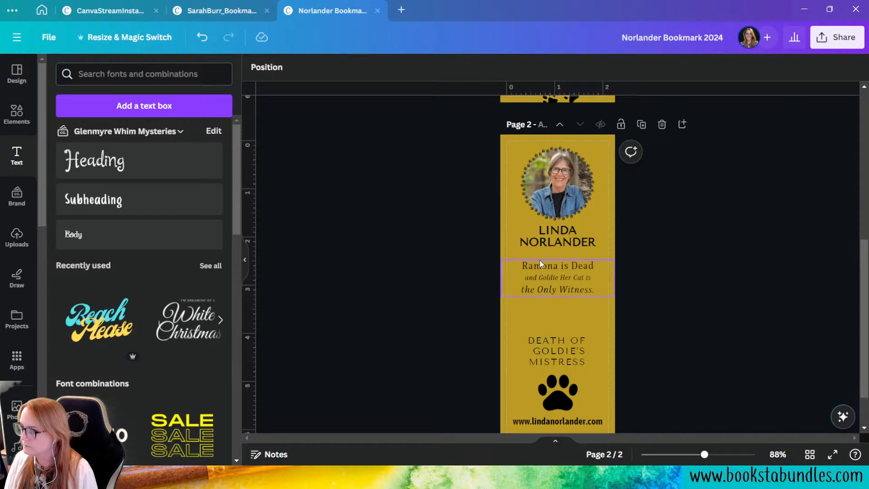
# Insert commas after "Goldie" and "Her Cat" in the tagline's second line.
pyautogui.click(560, 277)
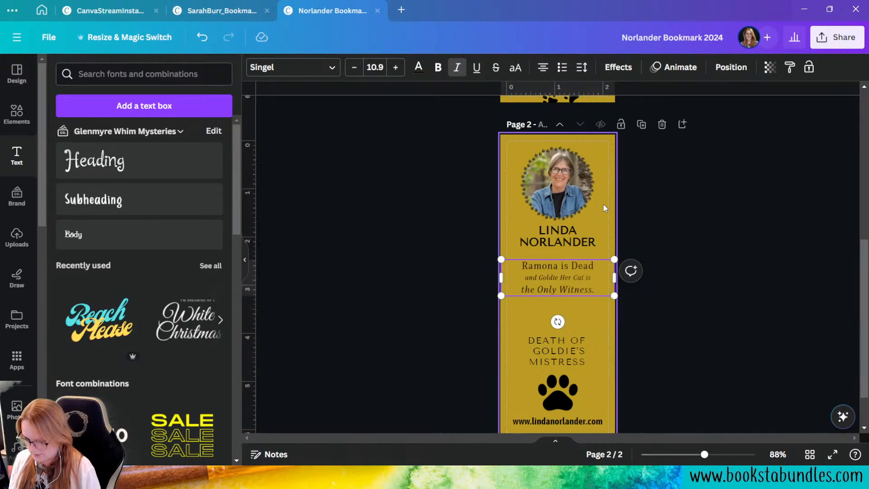
pyautogui.write(',')
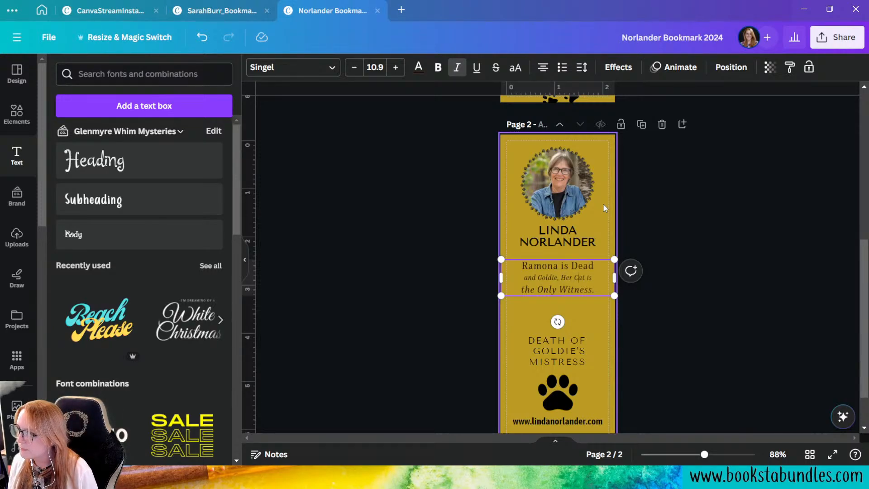
pyautogui.press('Right')
pyautogui.press('Right')
pyautogui.press('Right')
pyautogui.press('Right')
pyautogui.press('Right')
pyautogui.press('Right')
pyautogui.press('Right')
pyautogui.press('Right')
pyautogui.write(',')
pyautogui.click(740, 302)
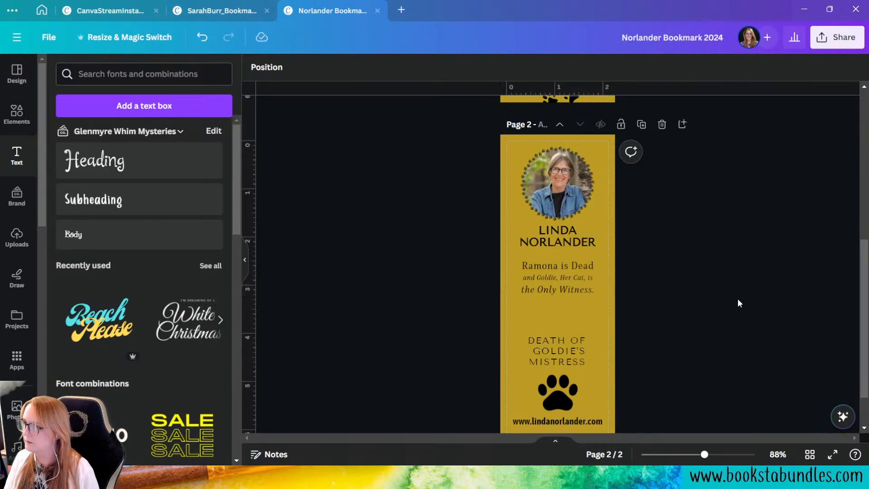
# Enlarge the tagline's third line, "the Only Witness.", to font size 15.9.
pyautogui.click(597, 287)
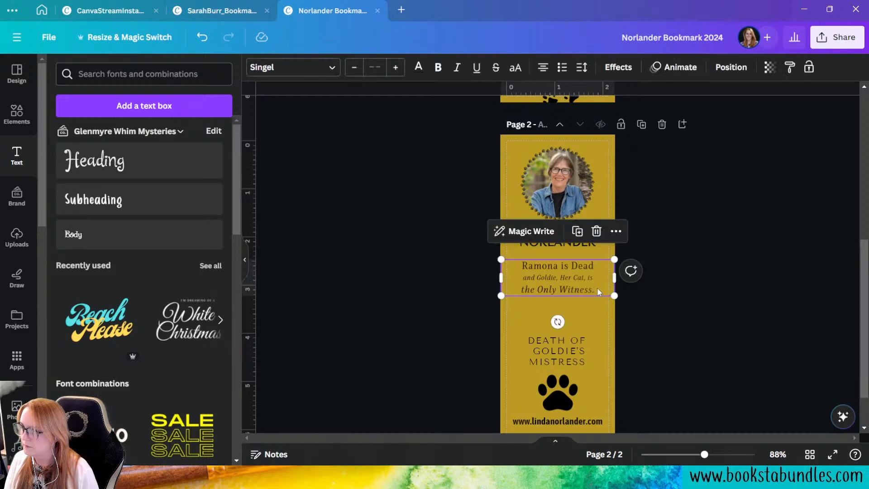
pyautogui.click(568, 285)
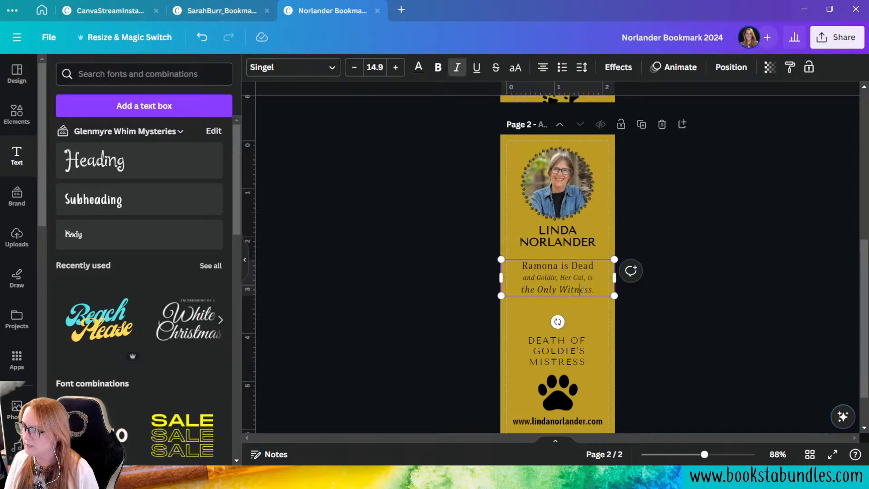
pyautogui.click(396, 67)
pyautogui.click(727, 323)
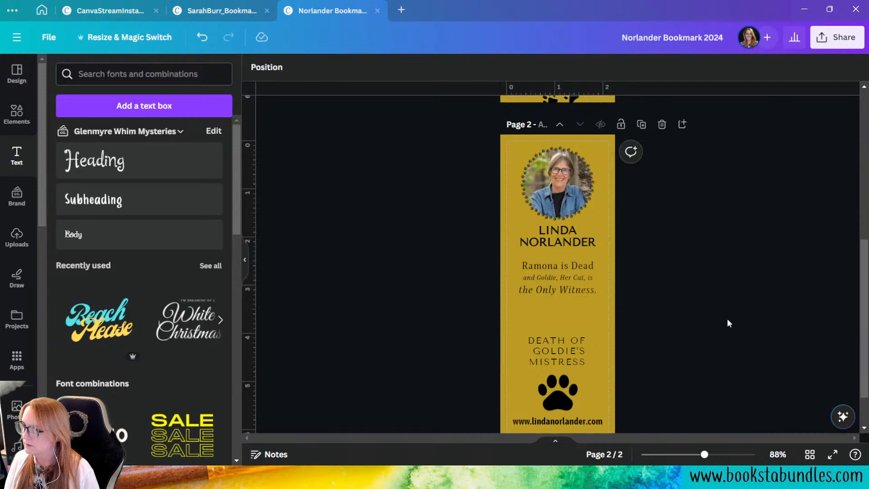
# Try deleting the line break at the end of the tagline's second line, and undo the deletion.
pyautogui.click(595, 275)
pyautogui.click(595, 276)
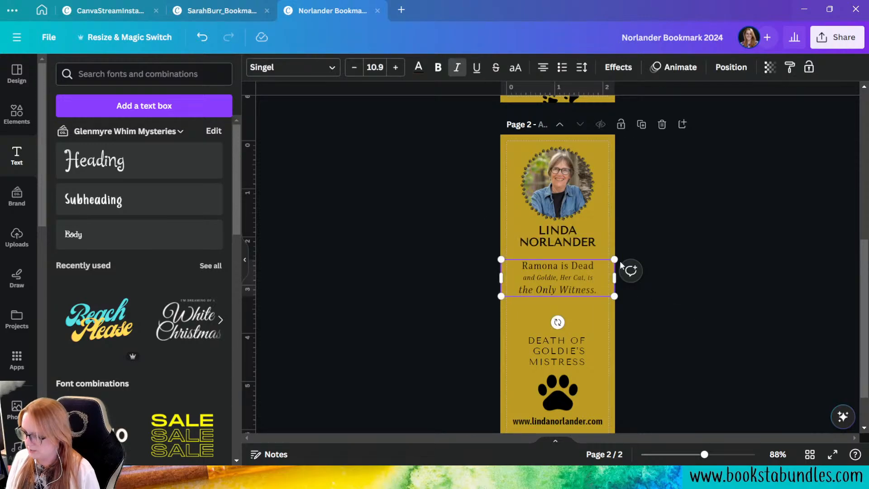
pyautogui.press('Delete')
pyautogui.hotkey('ctrl', 'z')
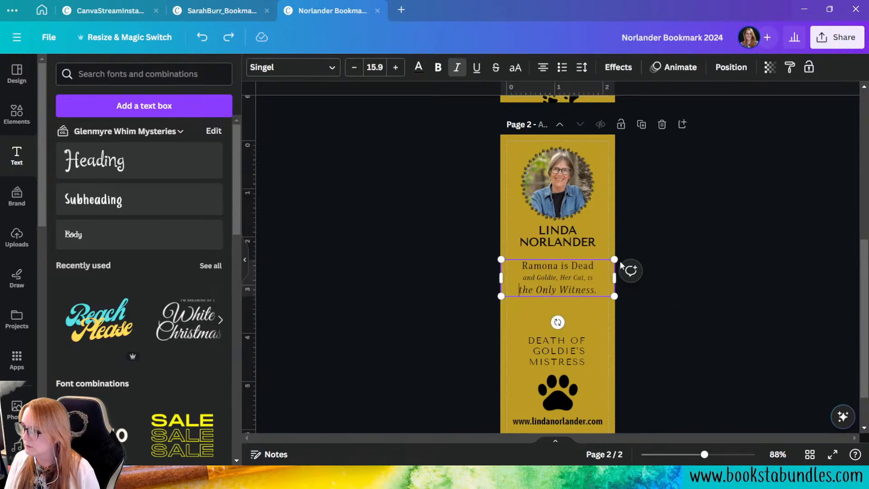
pyautogui.press('Right')
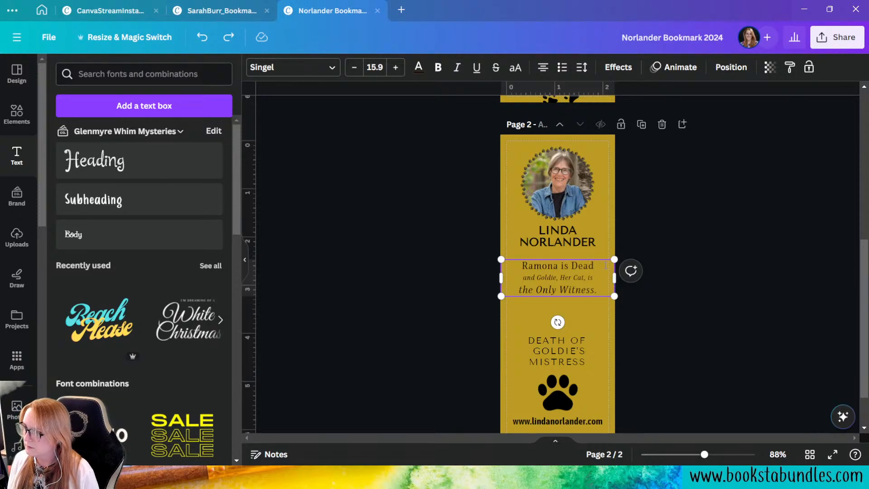
pyautogui.click(725, 337)
# Reduce the tagline's line spacing to 1.21 and move the tagline slightly closer to the author's name.
pyautogui.click(576, 276)
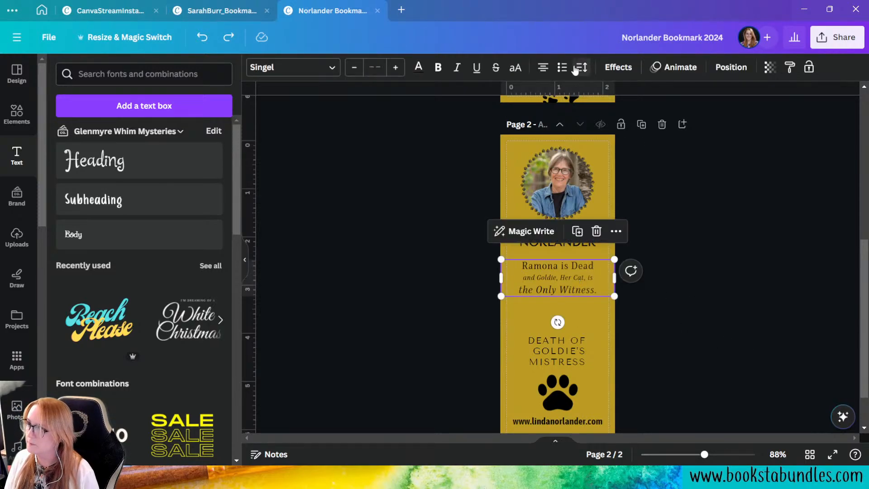
pyautogui.click(582, 66)
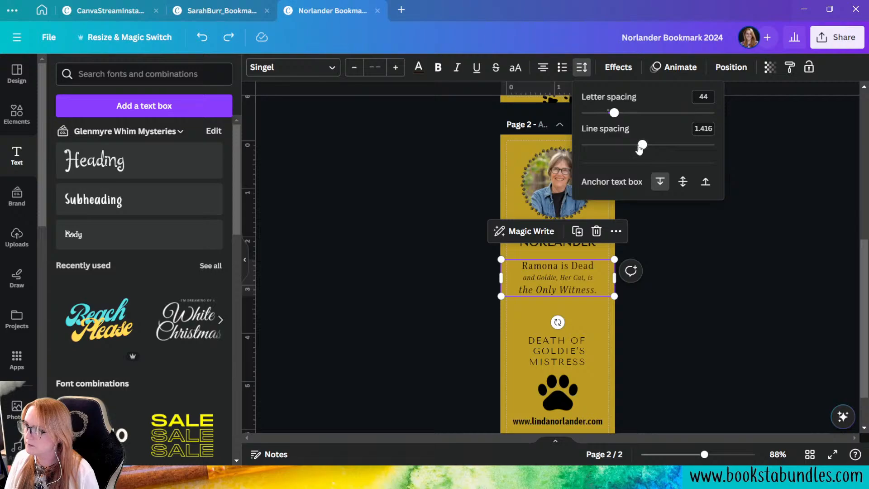
pyautogui.moveTo(642, 145); pyautogui.dragTo(629, 145)
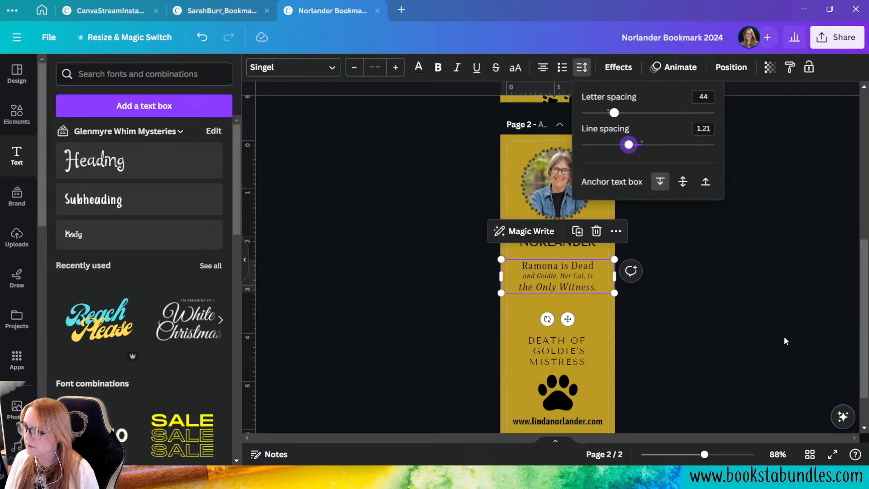
pyautogui.click(743, 350)
pyautogui.click(569, 269)
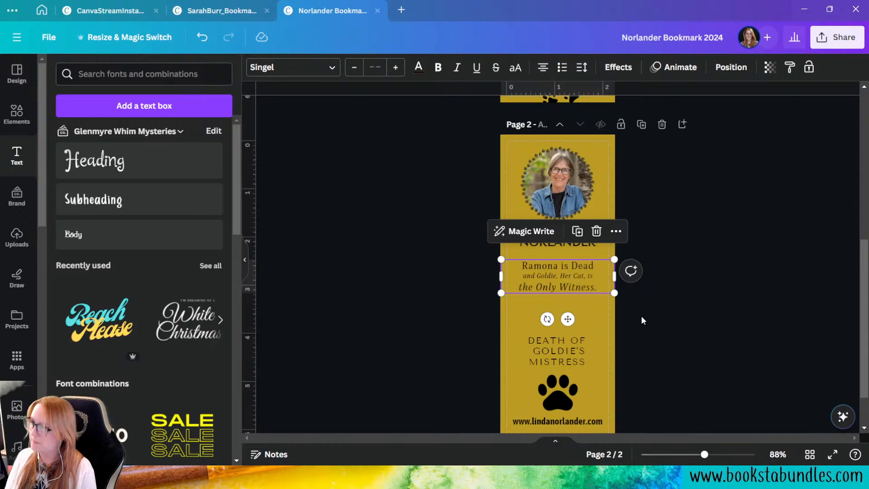
pyautogui.click(627, 310)
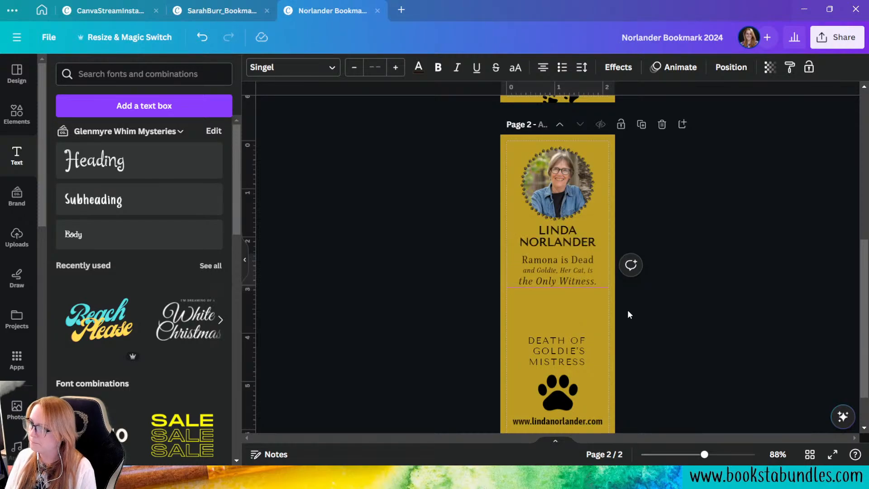
# Try bolding the tagline's first line, "Ramona is Dead", and undo the formatting.
pyautogui.click(586, 268)
pyautogui.moveTo(593, 263); pyautogui.dragTo(521, 263)
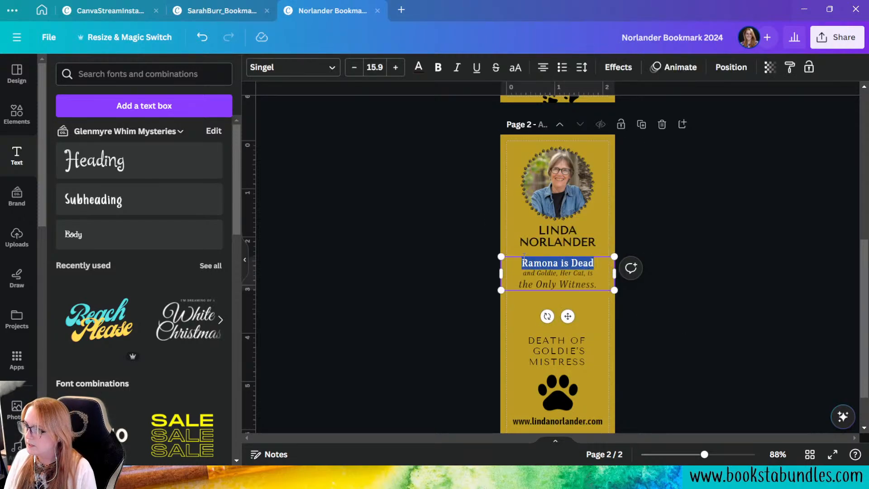
pyautogui.click(438, 80)
pyautogui.click(690, 333)
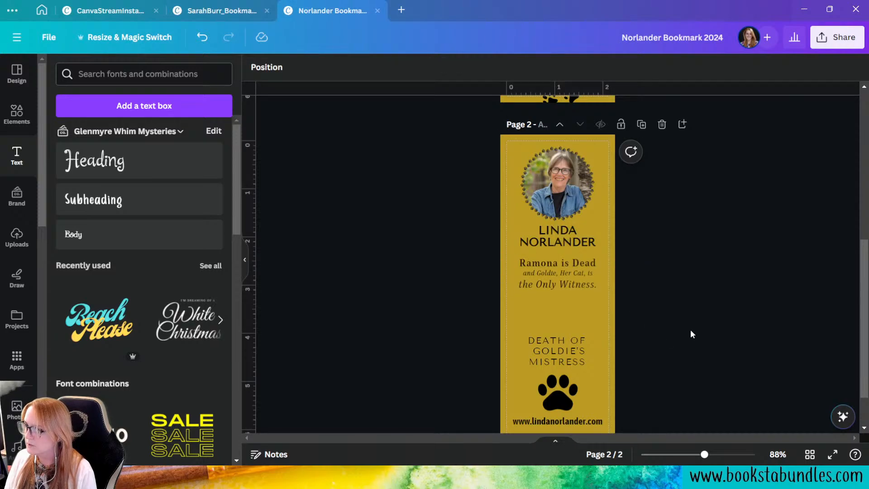
pyautogui.click(202, 37)
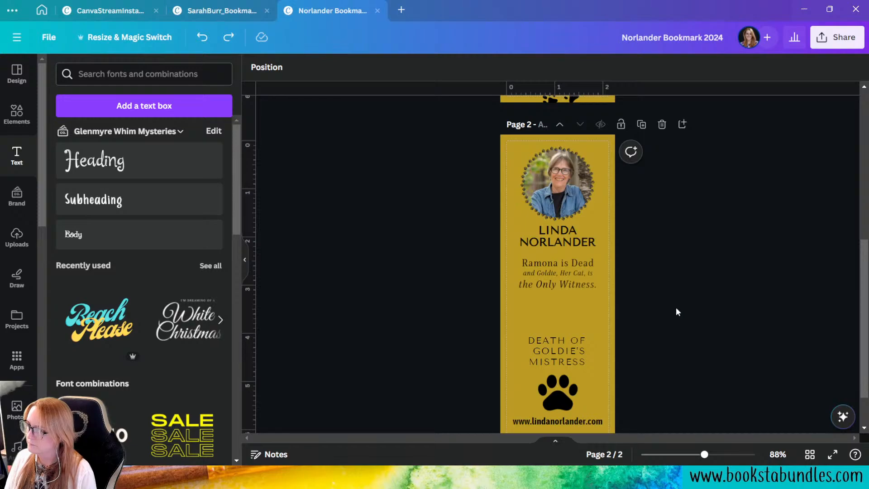
pyautogui.scroll(2, 681, 273)
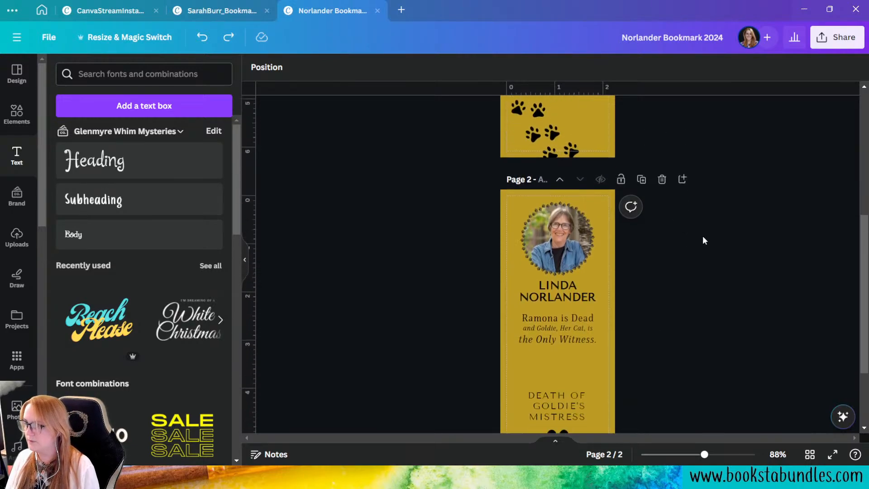
pyautogui.scroll(-2, 703, 240)
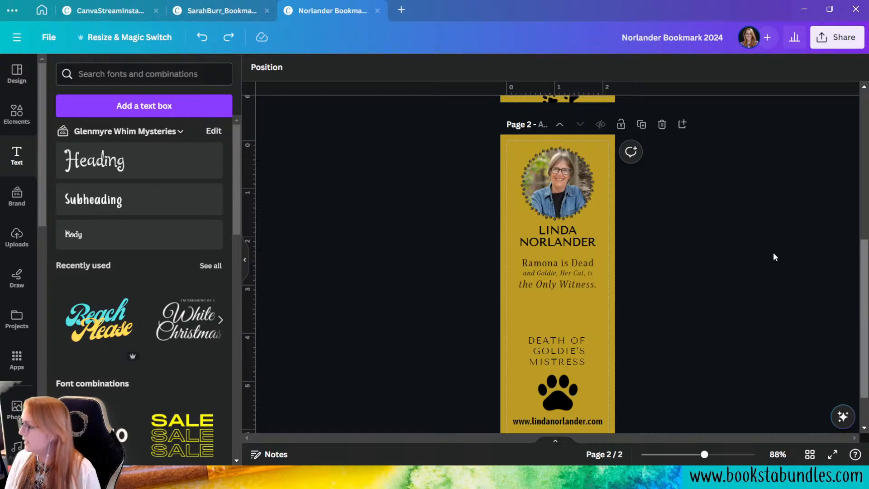
pyautogui.scroll(-1, 638, 271)
pyautogui.scroll(1, 629, 240)
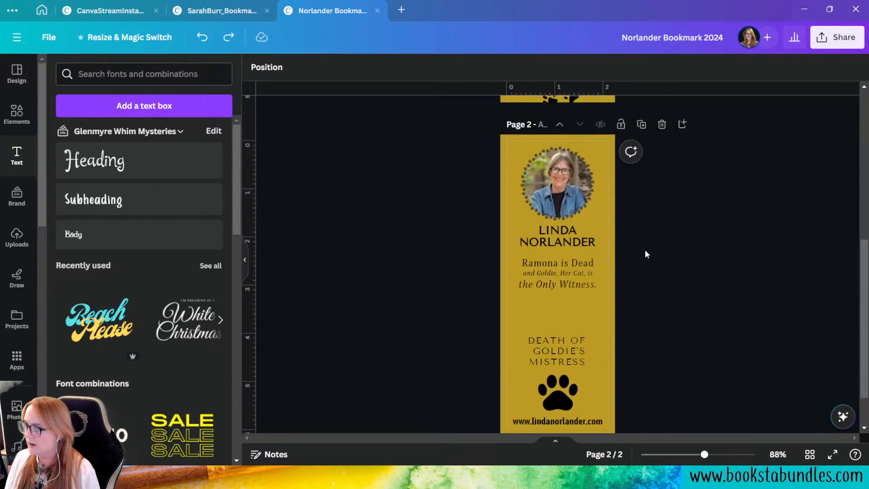
# Move the book title "Death of Goldie's Mistress" down over the paw print, just above the website address.
pyautogui.scroll(-1, 647, 251)
pyautogui.scroll(-1, 652, 254)
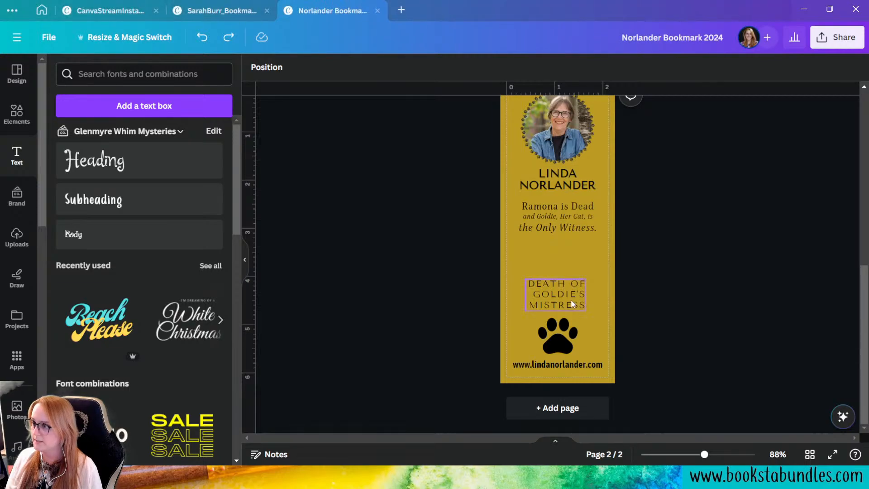
pyautogui.moveTo(544, 284); pyautogui.dragTo(561, 257)
pyautogui.moveTo(553, 273); pyautogui.dragTo(552, 342)
# Duplicate the tagline and place the copy in the empty space between the original tagline and the paw print.
pyautogui.click(555, 219)
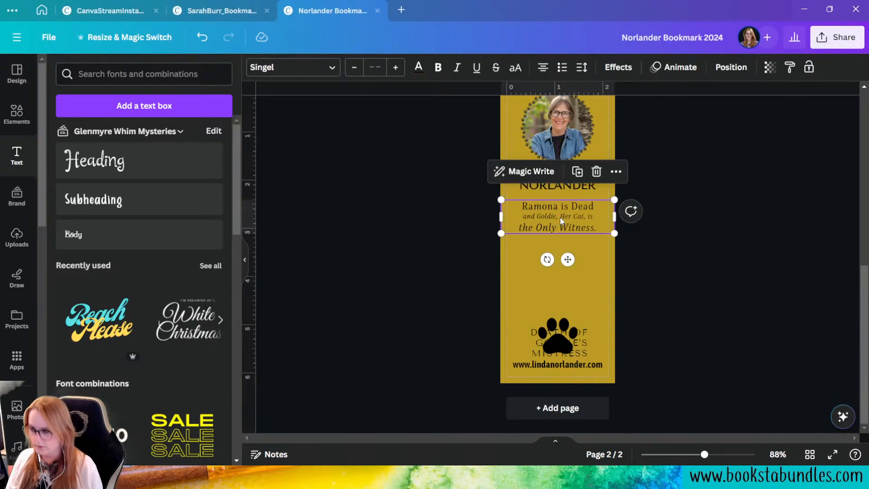
pyautogui.hotkey('ctrl', 'd')
pyautogui.moveTo(557, 218); pyautogui.dragTo(554, 264)
# Try replacing the duplicated tagline's whole text with the clipboard content, and undo the paste.
pyautogui.doubleClick(555, 263)
pyautogui.hotkey('ctrl', 'c')
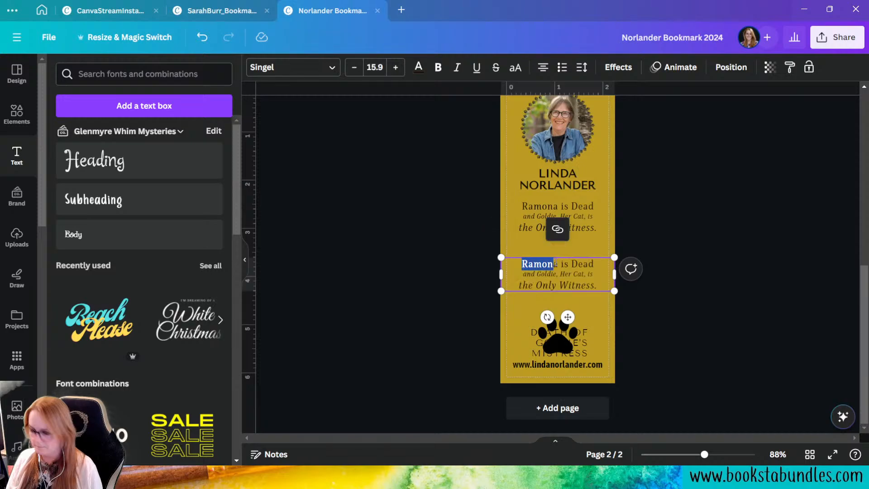
pyautogui.hotkey('ctrl', 'a')
pyautogui.hotkey('ctrl', 'v')
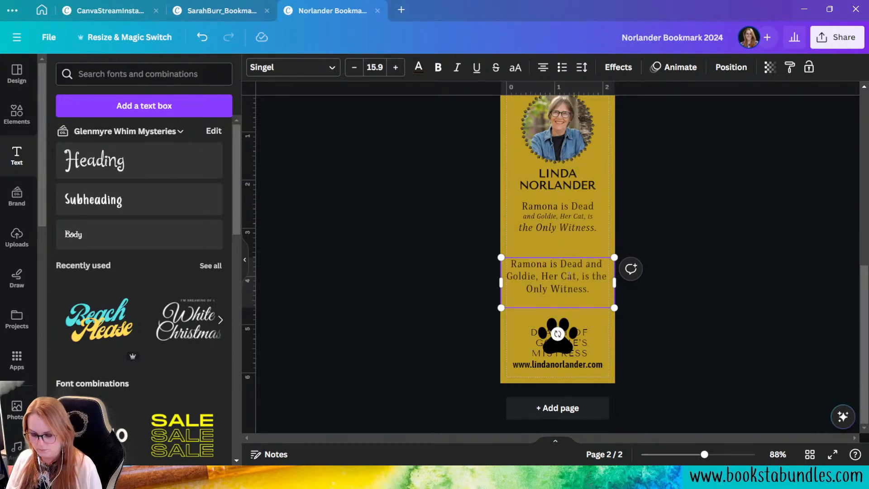
pyautogui.hotkey('ctrl', 'z')
pyautogui.press('Escape')
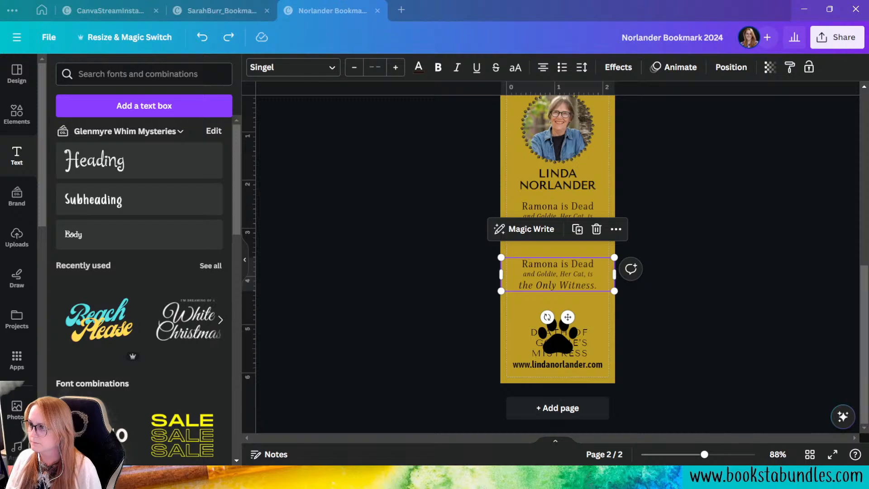
# Replace all the text in the duplicated tagline with the copied book blurb that begins "Intrepid sleuth".
pyautogui.click(555, 276)
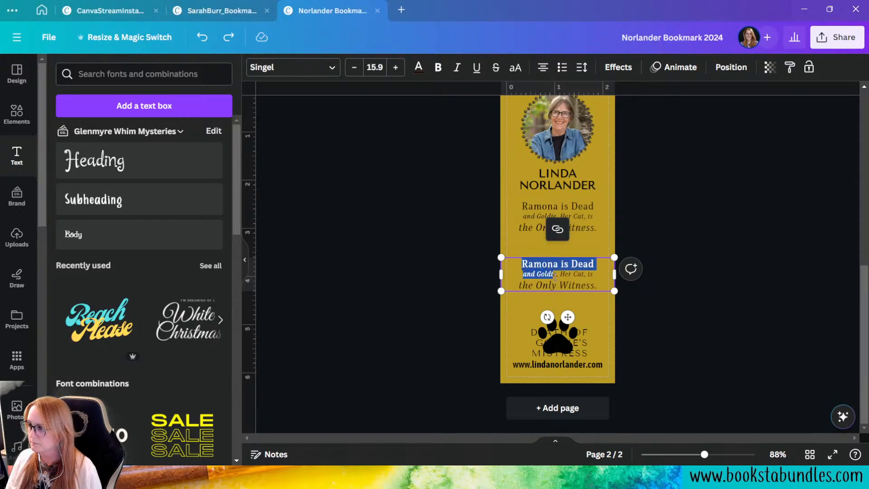
pyautogui.hotkey('ctrl', 'a')
pyautogui.hotkey('ctrl', 'v')
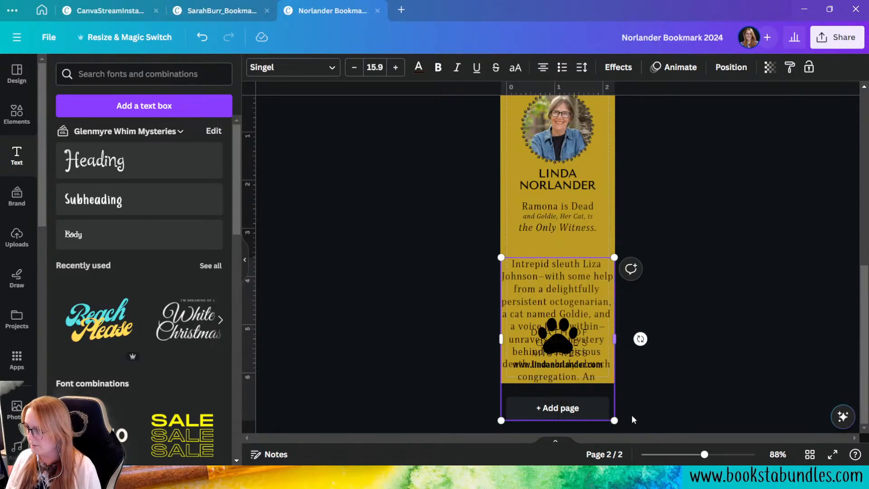
# Scale the blurb down to font size 8.8 and fit its box between the tagline and the paw print.
pyautogui.moveTo(614, 420); pyautogui.dragTo(546, 357)
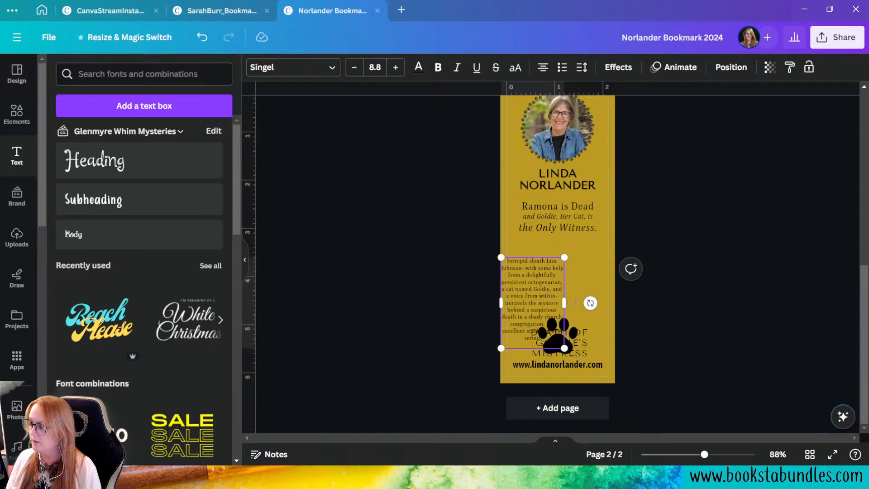
pyautogui.moveTo(543, 285); pyautogui.dragTo(561, 288)
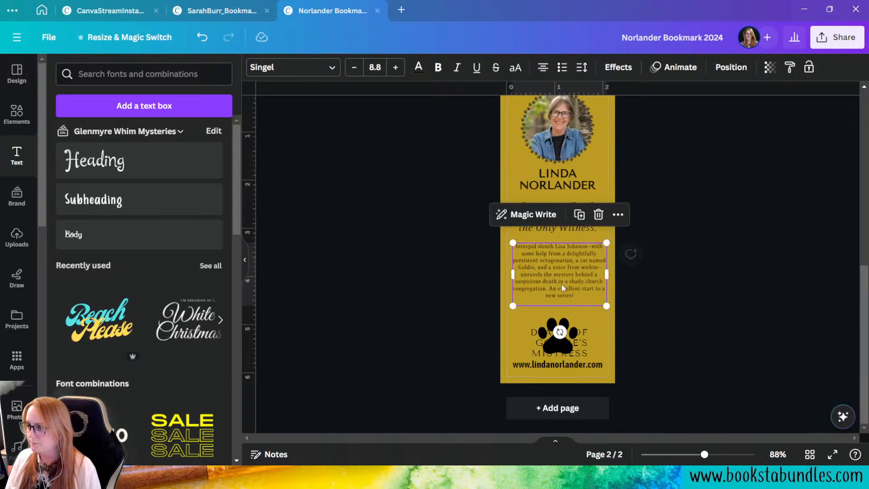
pyautogui.click(717, 321)
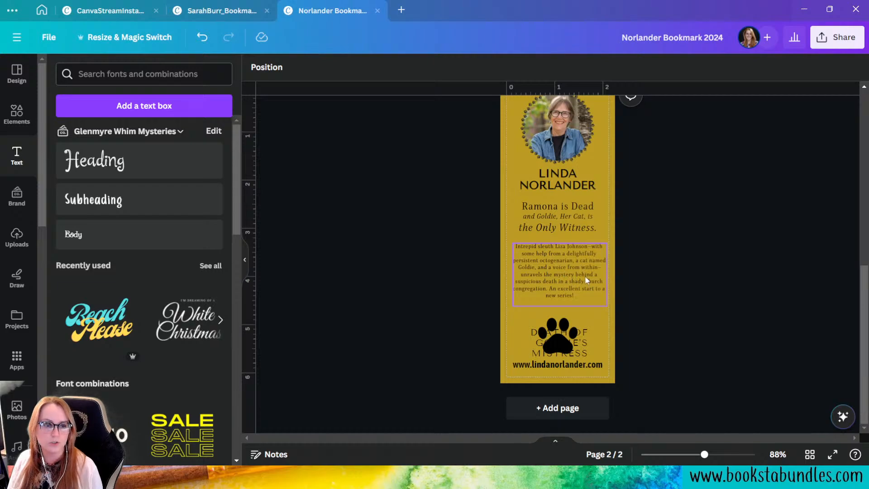
# Remove the blank line after the blurb's last sentence and justify the blurb's text.
pyautogui.click(571, 275)
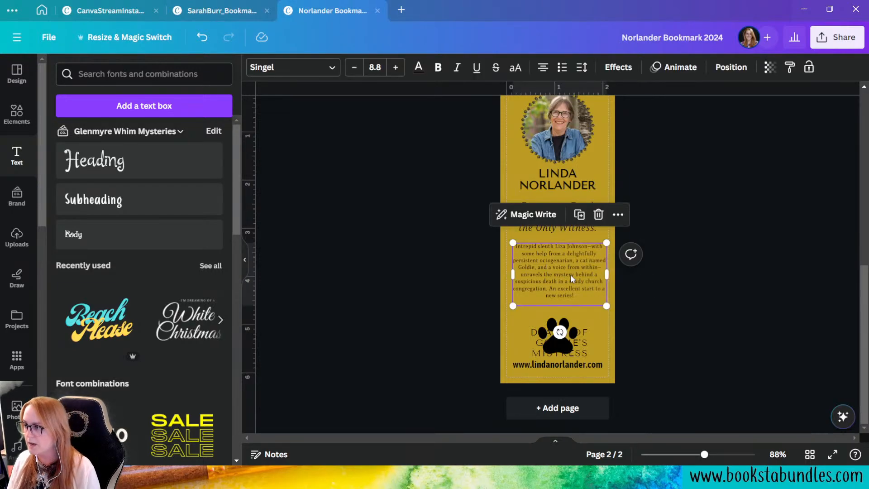
pyautogui.click(593, 295)
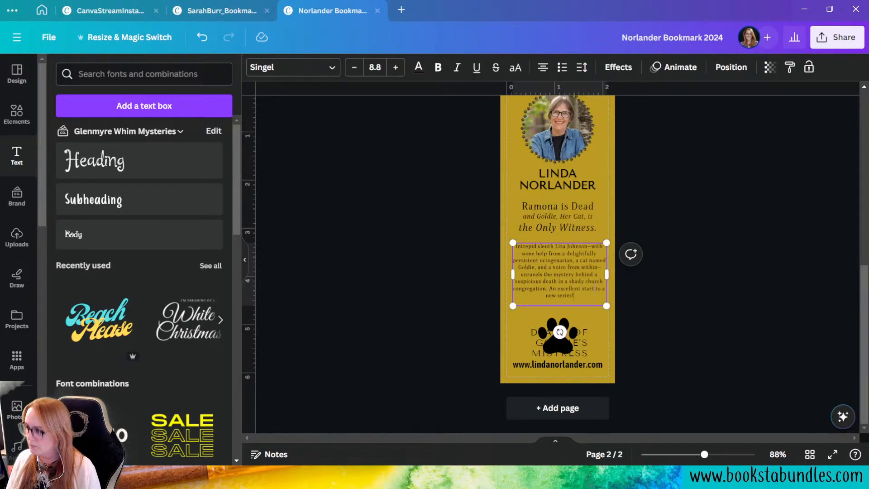
pyautogui.click(727, 324)
pyautogui.click(595, 279)
pyautogui.click(543, 67)
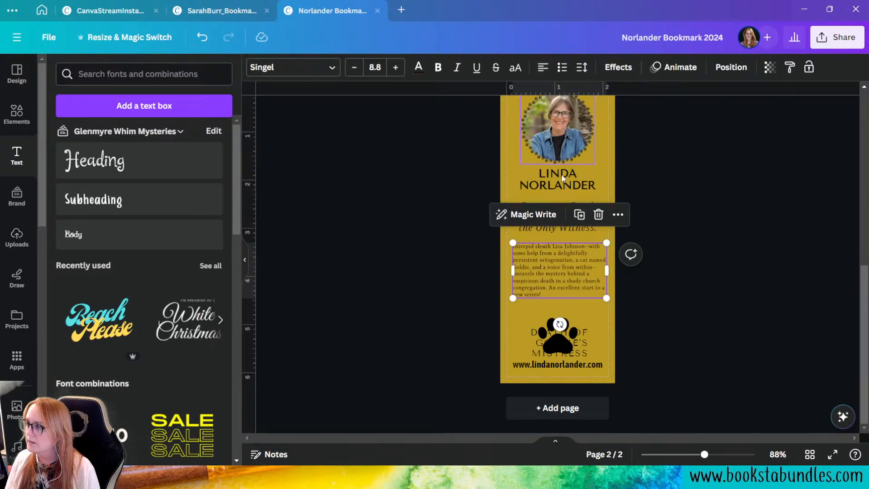
pyautogui.click(543, 68)
pyautogui.click(680, 333)
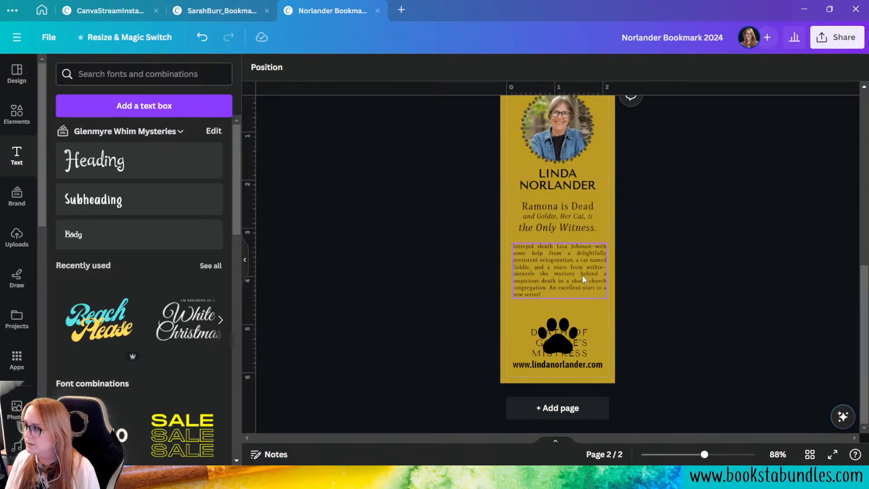
# Center the blurb horizontally on the bookmark and narrow its box to about the tagline's width.
pyautogui.click(583, 275)
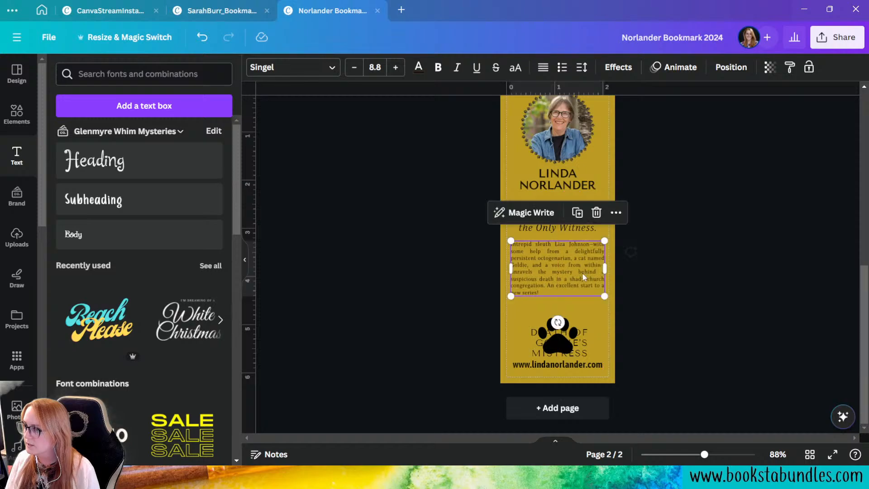
pyautogui.rightClick(583, 274)
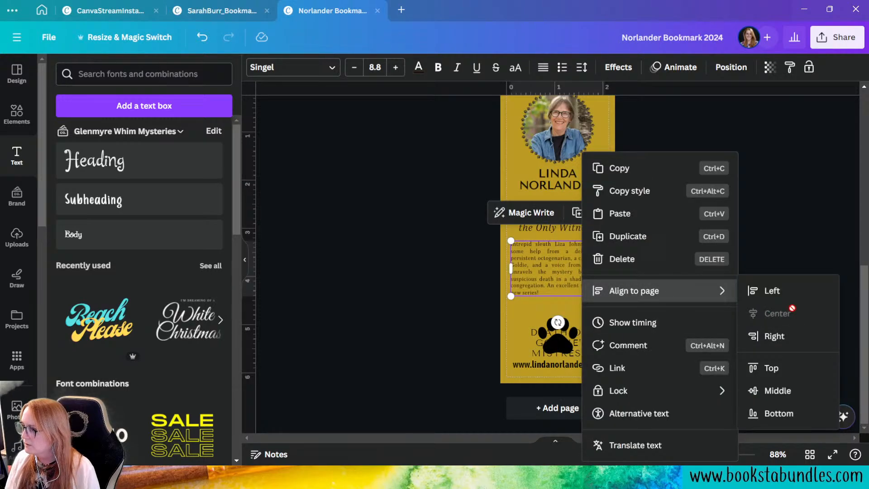
pyautogui.click(784, 172)
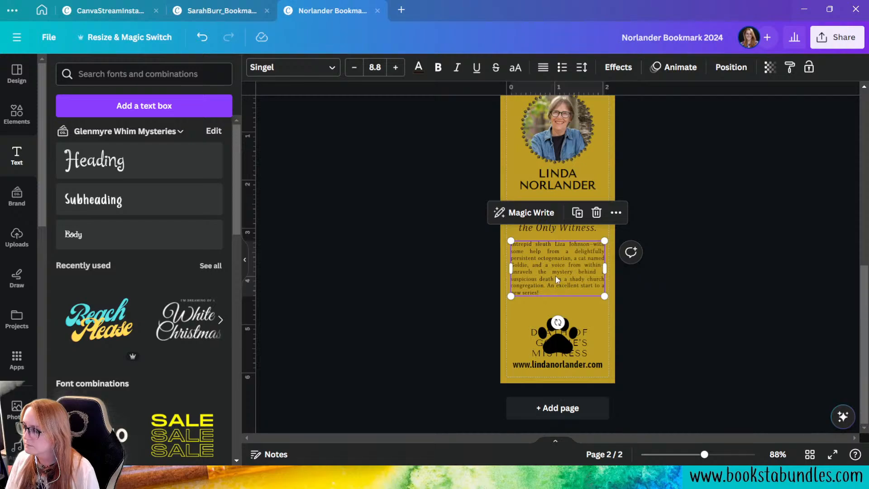
pyautogui.moveTo(605, 268); pyautogui.dragTo(606, 287)
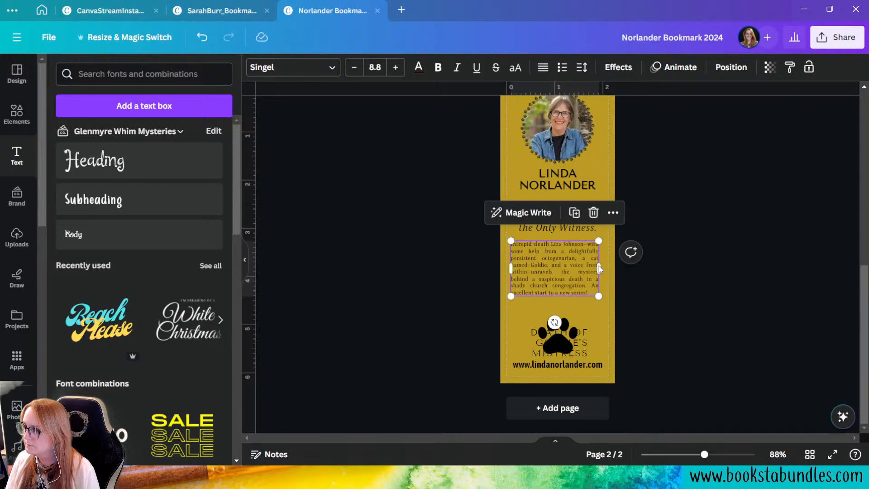
pyautogui.moveTo(599, 266); pyautogui.dragTo(575, 270)
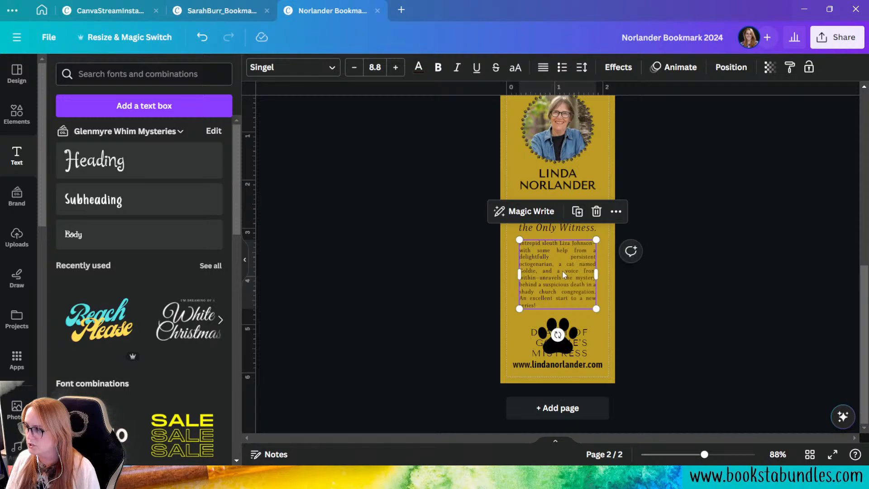
# Set the blurb's font size to 9.8 and widen its text box slightly.
pyautogui.click(569, 257)
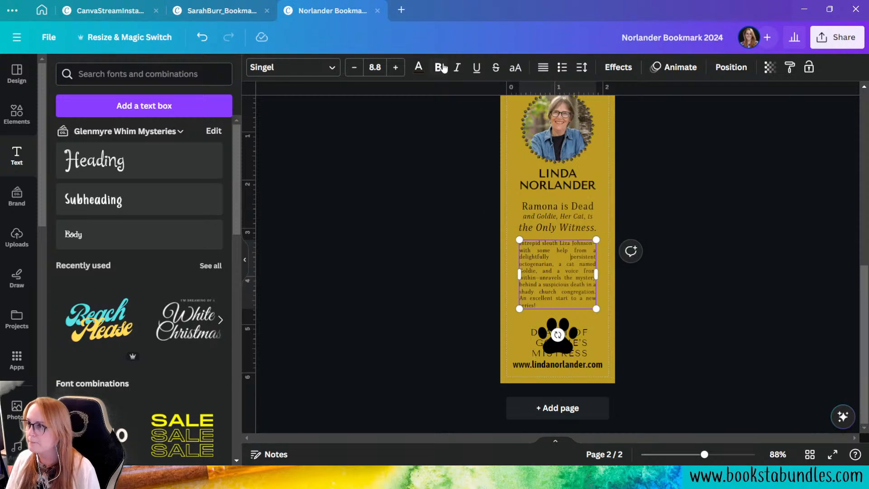
pyautogui.click(590, 303)
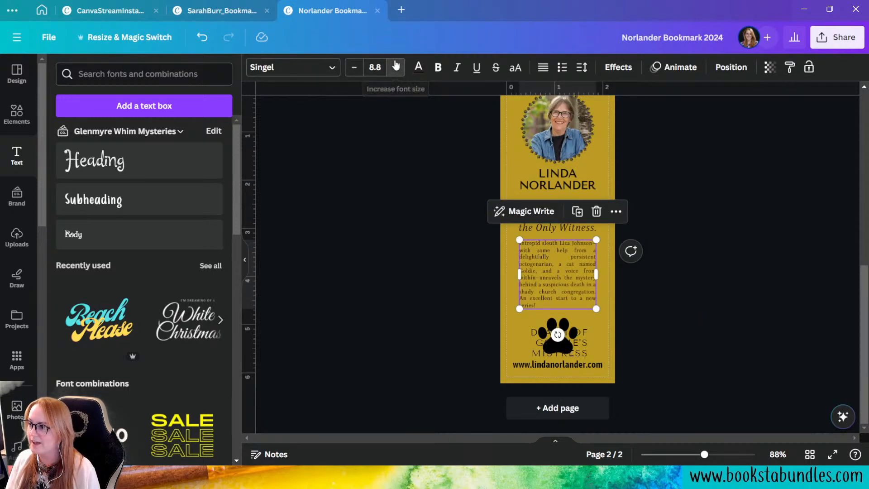
pyautogui.click(395, 67)
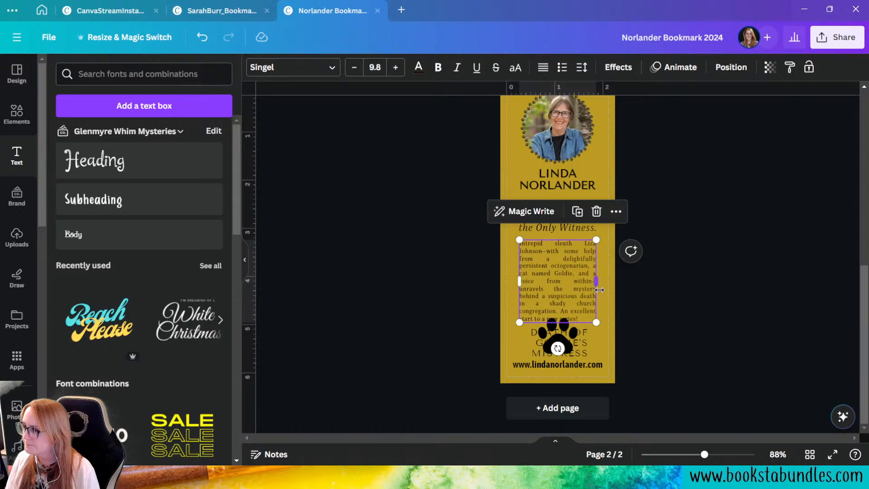
pyautogui.moveTo(596, 280); pyautogui.dragTo(567, 275)
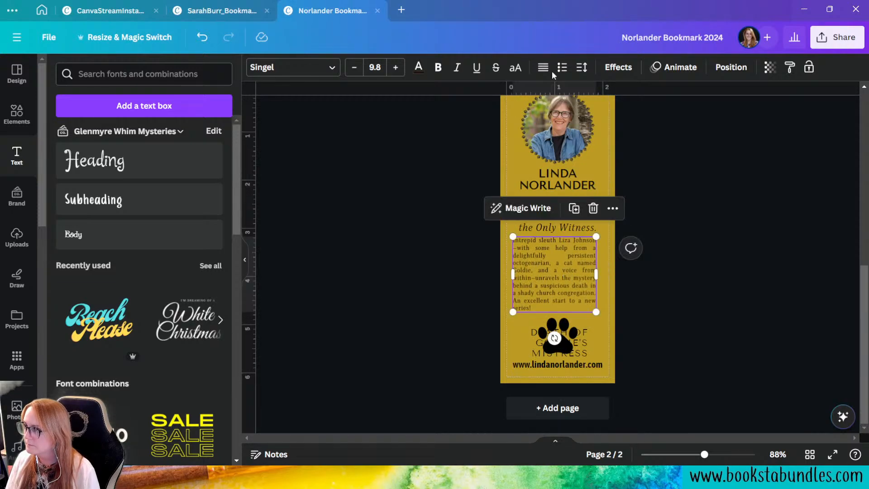
# Center-align the blurb's text and position the block centrally just above the paw print.
pyautogui.click(543, 68)
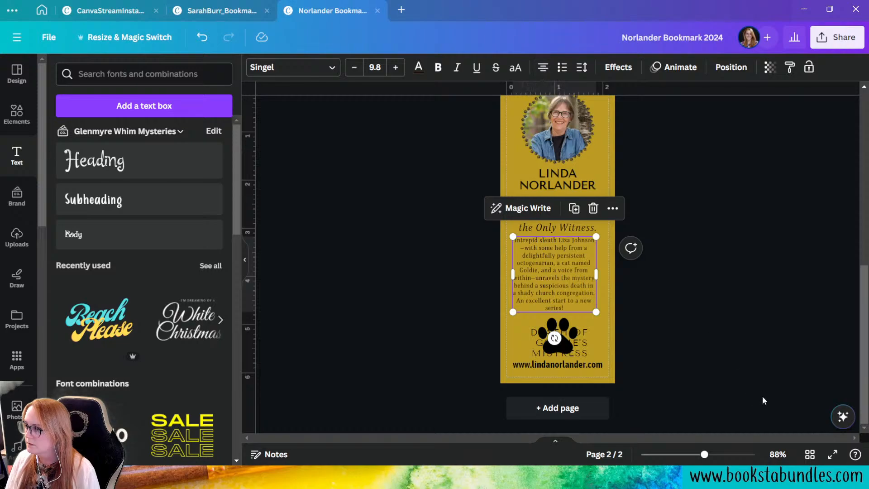
pyautogui.click(723, 385)
pyautogui.click(561, 277)
pyautogui.moveTo(560, 276); pyautogui.dragTo(562, 276)
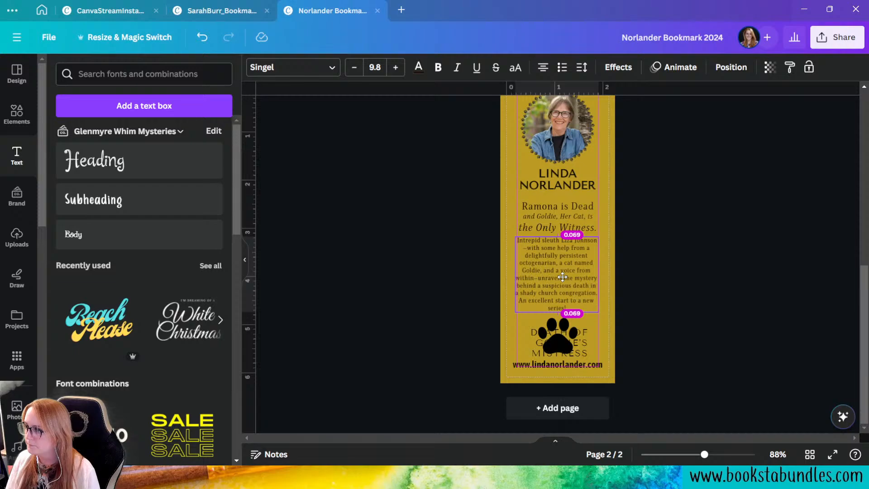
pyautogui.moveTo(562, 277); pyautogui.dragTo(560, 278)
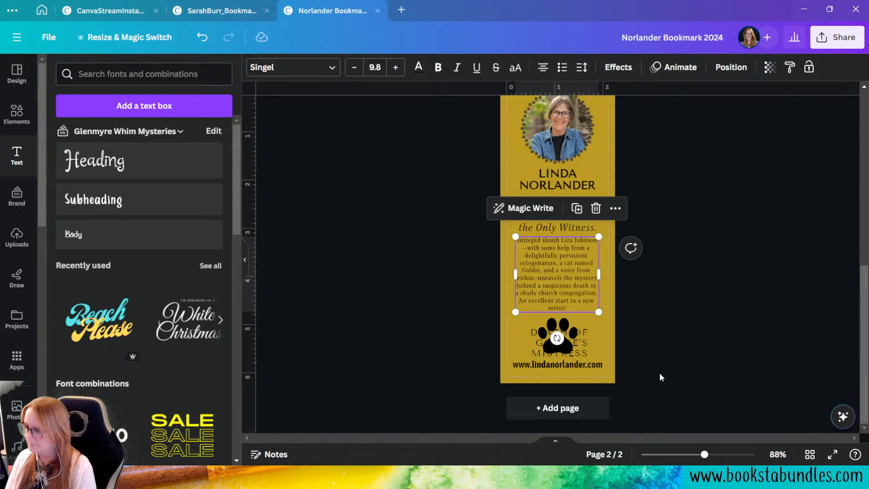
pyautogui.hotkey('shift', 'Down')
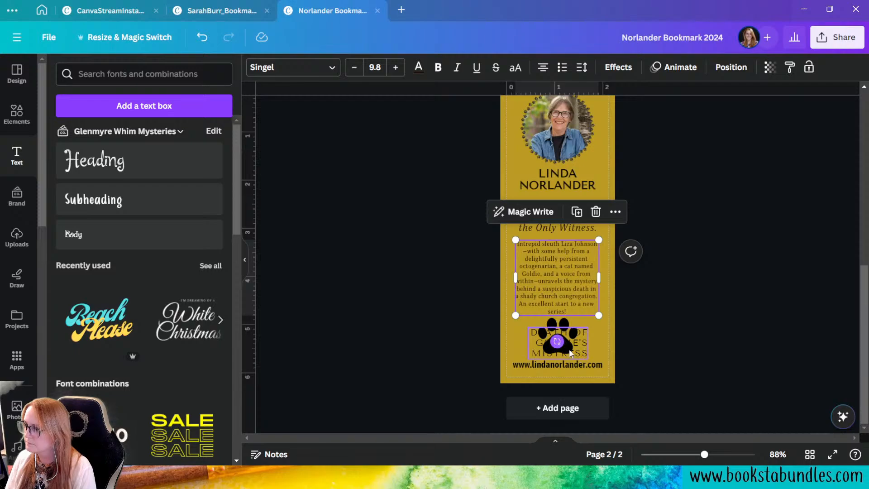
# Move the book title "Death of Goldie's Mistress" away from the paw print to the bookmark's upper end.
pyautogui.click(573, 353)
pyautogui.hotkey('shift', 'Down')
pyautogui.doubleClick(587, 352)
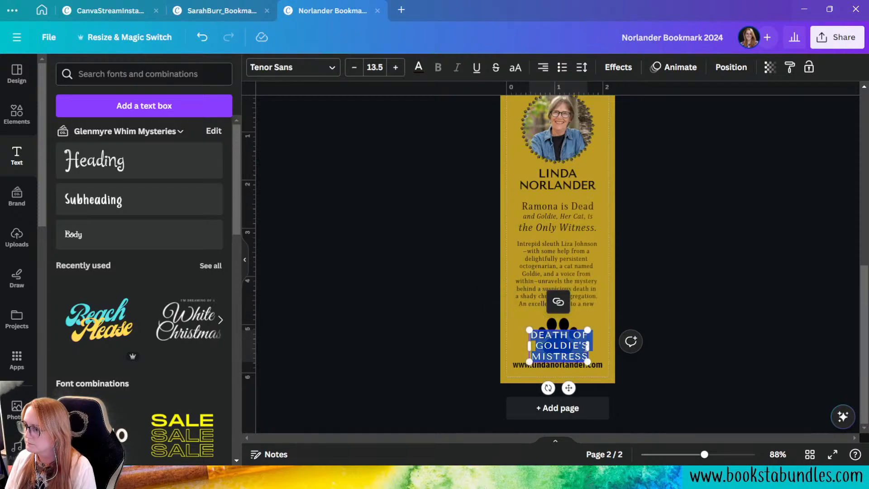
pyautogui.moveTo(581, 353); pyautogui.dragTo(579, 89)
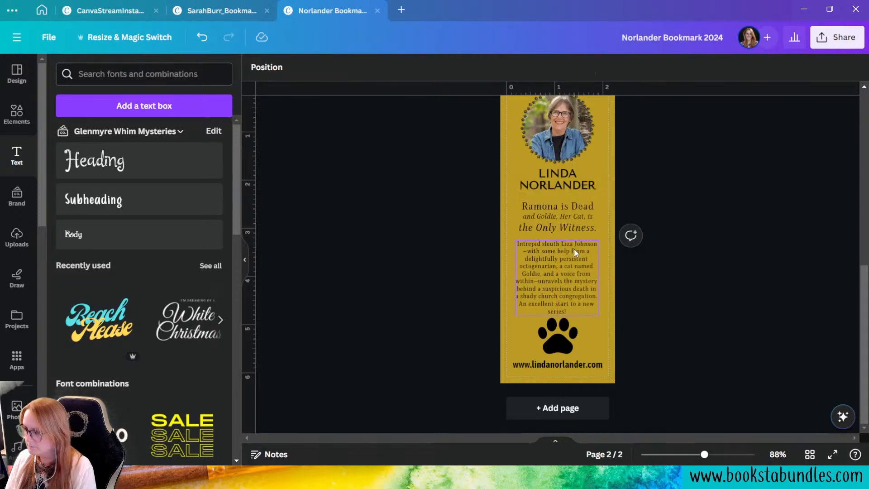
# Delete the phrase ", and a voice from within" from the blurb.
pyautogui.click(566, 294)
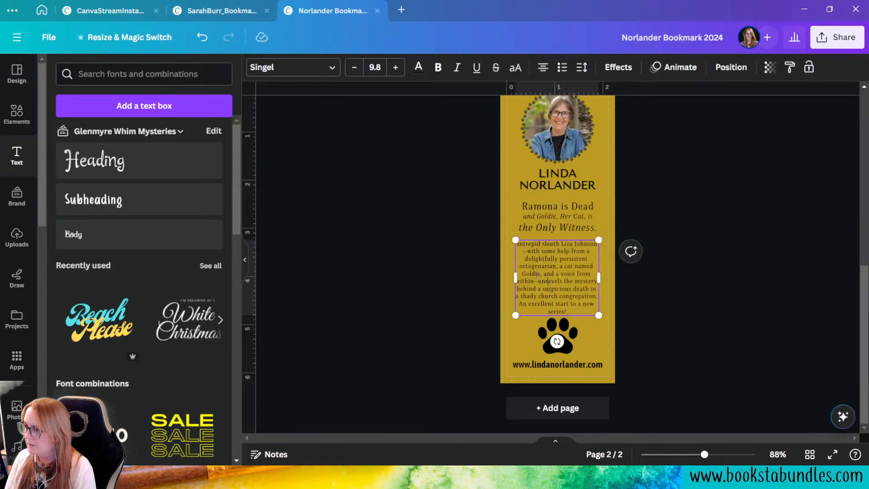
pyautogui.moveTo(540, 274); pyautogui.dragTo(534, 281)
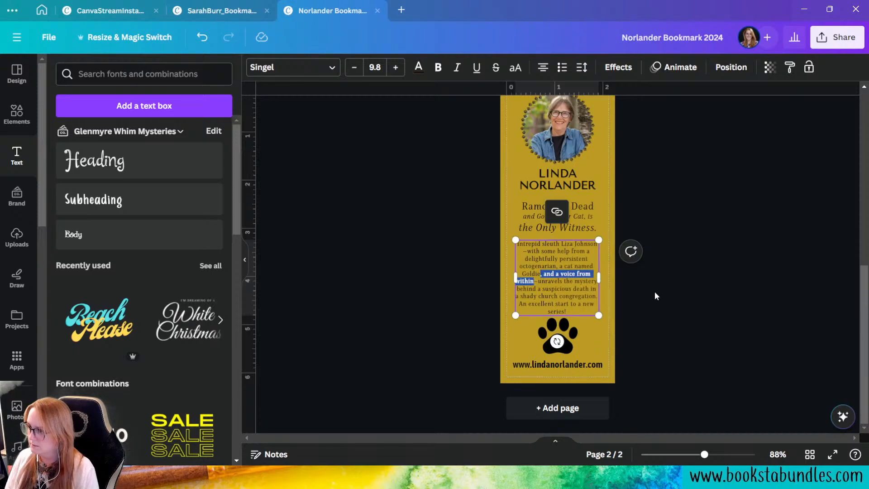
pyautogui.press('BackSpace')
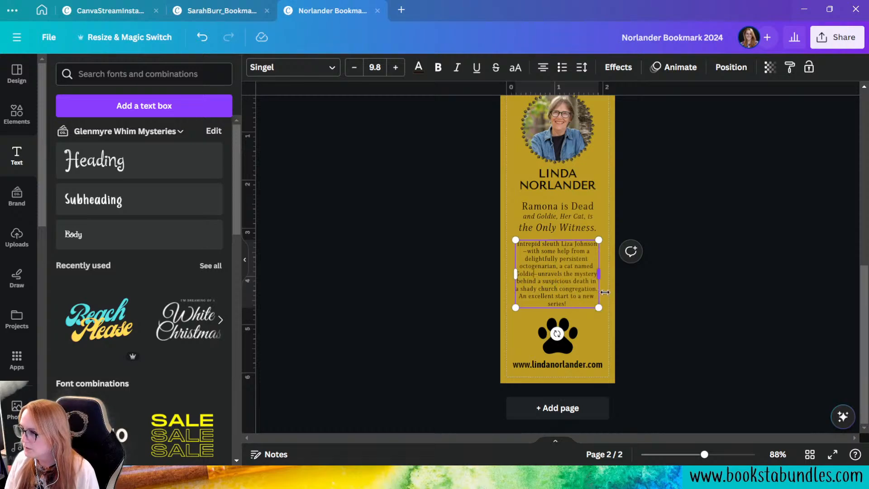
pyautogui.moveTo(603, 291); pyautogui.dragTo(597, 312)
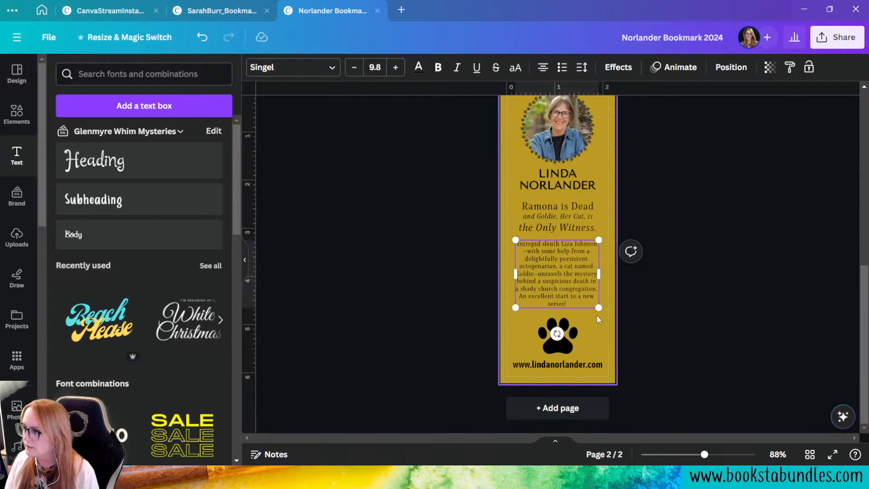
pyautogui.click(586, 307)
# Shrink the paw print to roughly half its size and keep it centered directly above the website address.
pyautogui.click(575, 334)
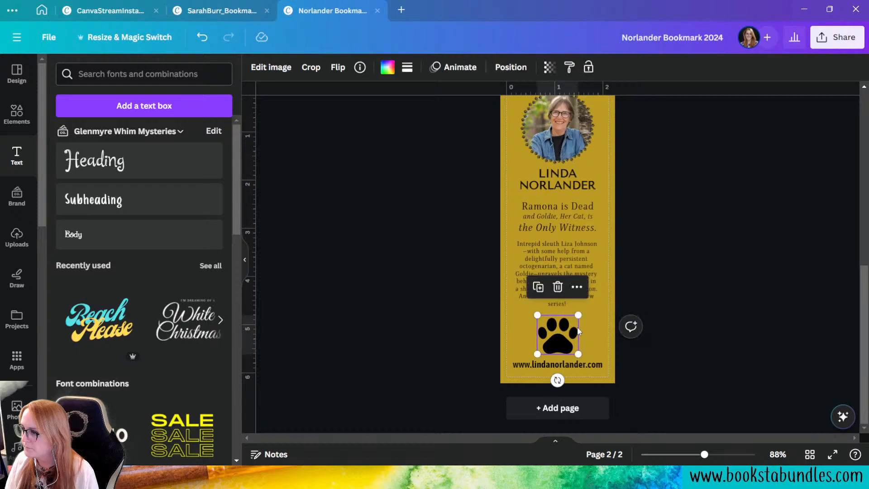
pyautogui.moveTo(579, 313); pyautogui.dragTo(561, 342)
pyautogui.click(642, 342)
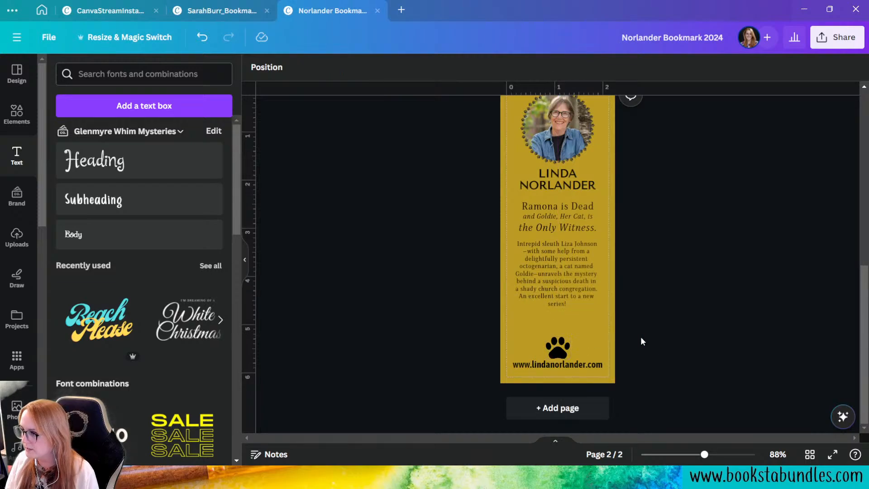
pyautogui.click(566, 279)
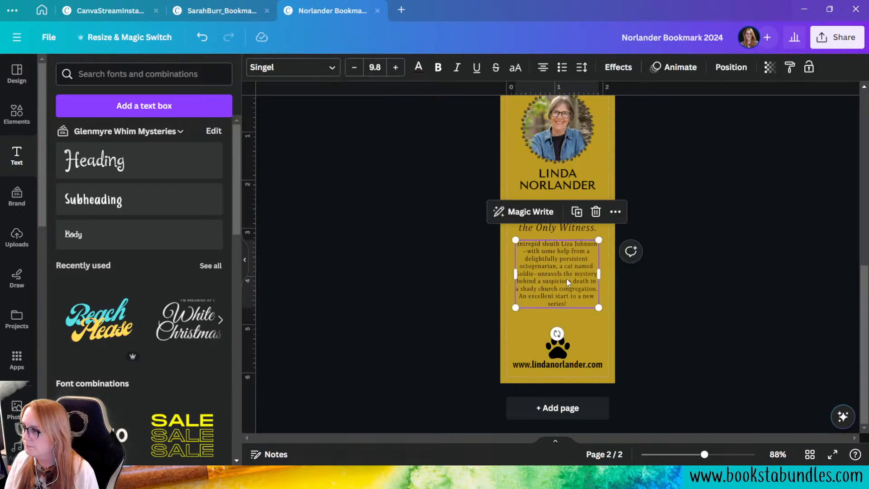
pyautogui.click(140, 246)
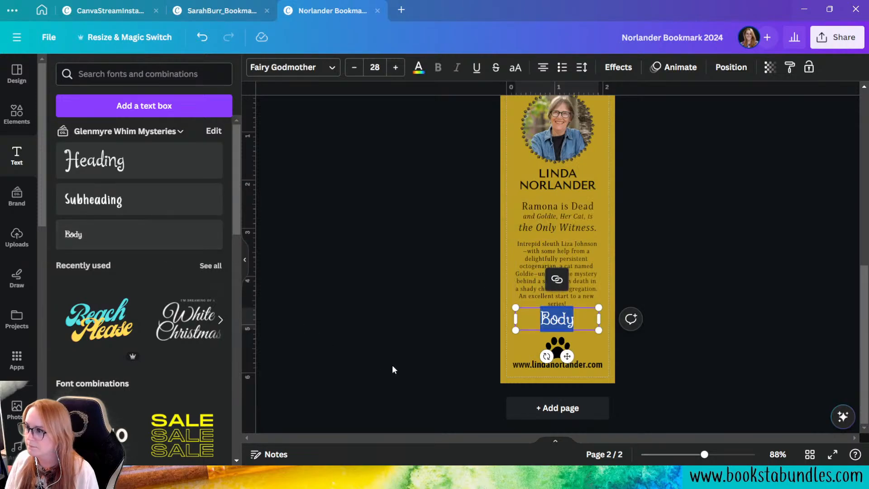
pyautogui.press('BackSpace')
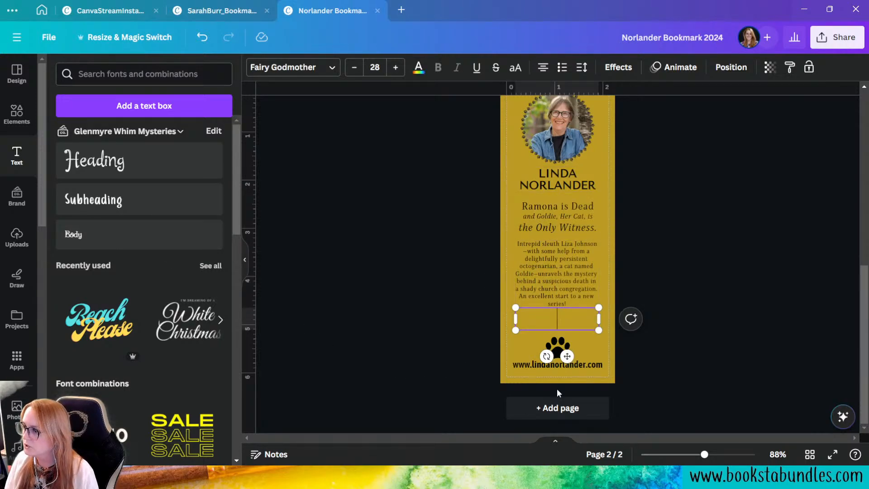
# Duplicate the author name and place the copy between the blurb and the paw print.
pyautogui.click(563, 178)
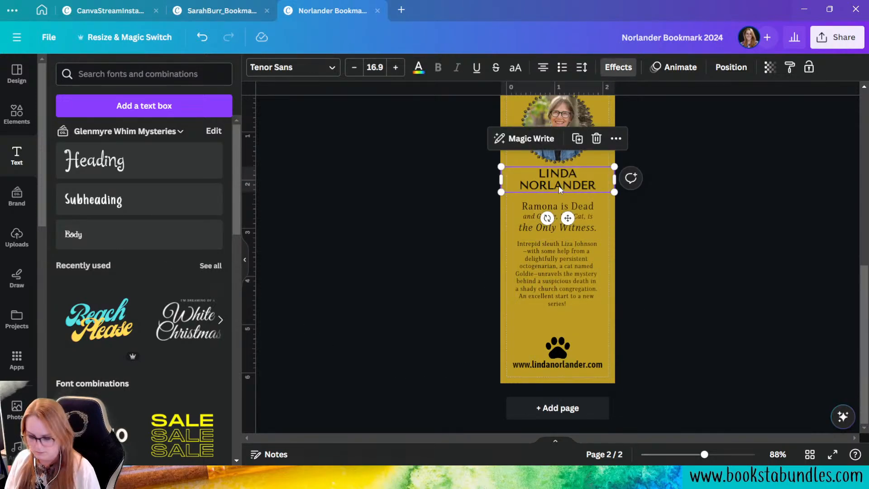
pyautogui.hotkey('ctrl', 'd')
pyautogui.moveTo(558, 185); pyautogui.dragTo(550, 325)
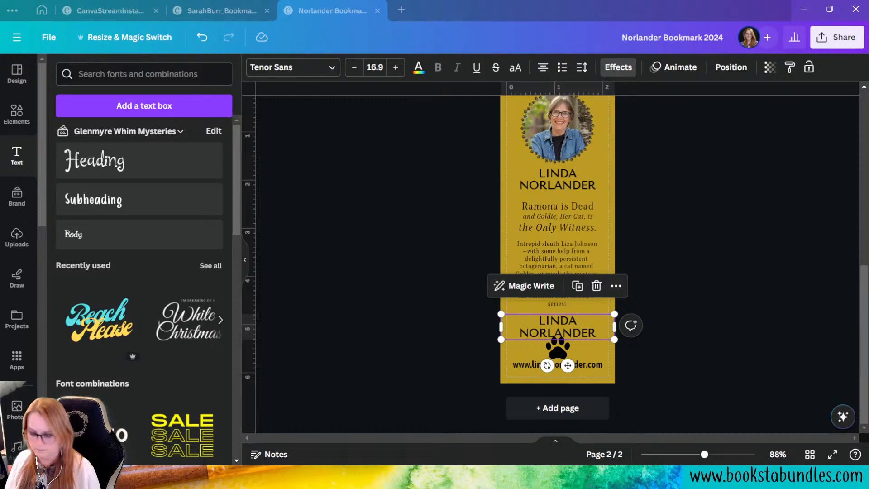
# Replace the duplicated author name with the endorser's name and "Anthony, Agatha, Derringer, and two-time Thriller Award-Winning Author", scaling the text down to size 7.6.
pyautogui.moveTo(538, 320); pyautogui.dragTo(544, 332)
pyautogui.doubleClick(544, 331)
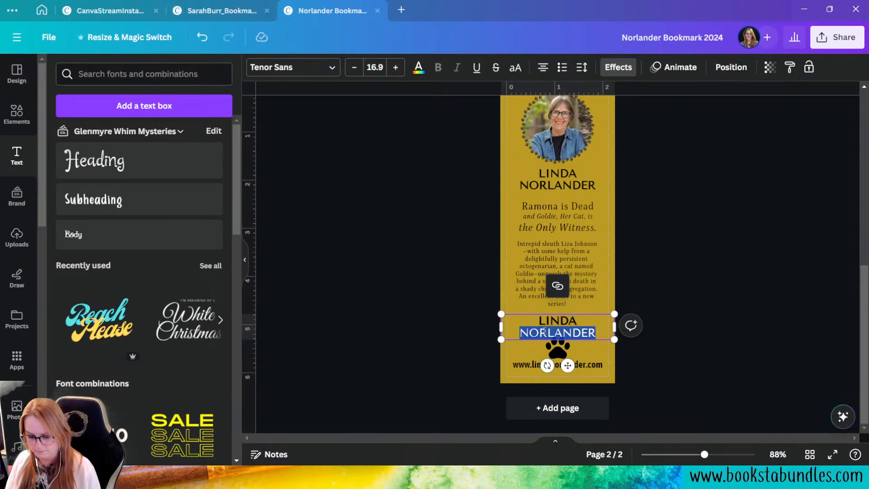
pyautogui.hotkey('ctrl', 'a')
pyautogui.write('— Alan Orloff, Anthony, Agatha, Derringer and two-time Thriller Award-Winning Author')
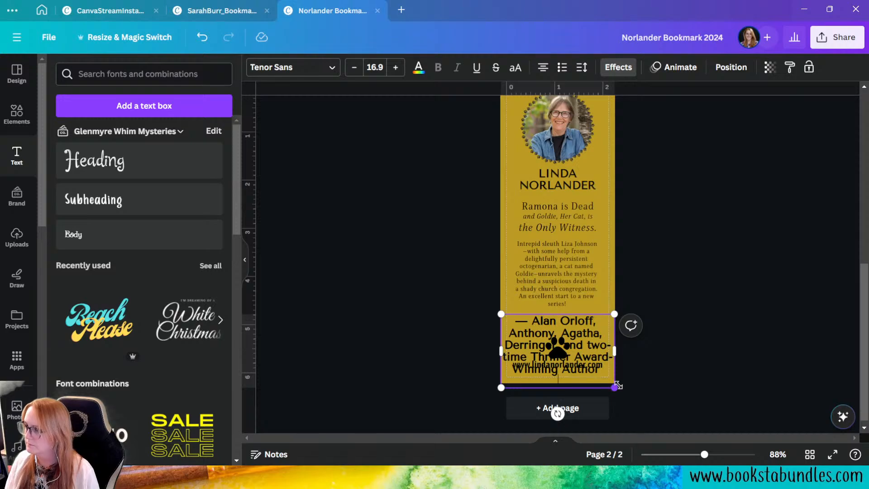
pyautogui.moveTo(616, 387); pyautogui.dragTo(590, 327)
# Break the attribution into three lines, with the endorser's name alone and "two-time" starting the last, and widen its text box to the bookmark's margins.
pyautogui.click(541, 316)
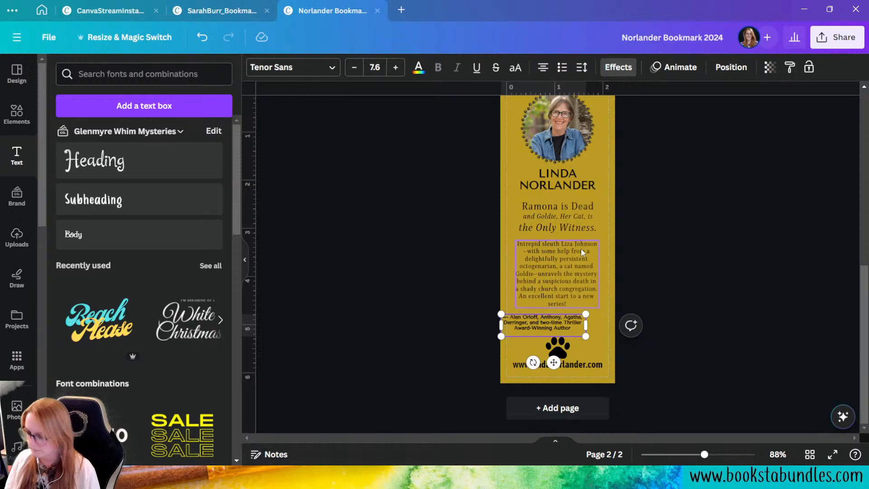
pyautogui.press('BackSpace')
pyautogui.press('Return')
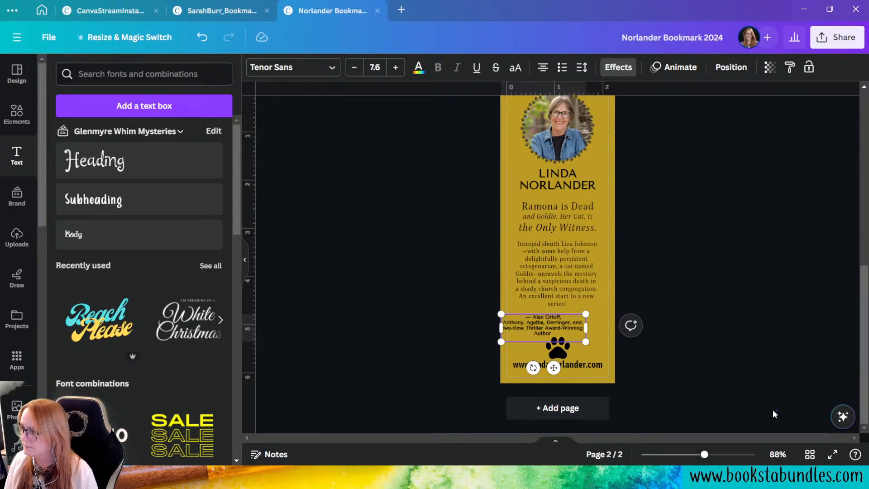
pyautogui.moveTo(539, 326); pyautogui.dragTo(506, 330)
pyautogui.moveTo(607, 324)
pyautogui.mouseDown()
pyautogui.moveTo(620, 326)
pyautogui.moveTo(611, 326)
pyautogui.mouseUp()
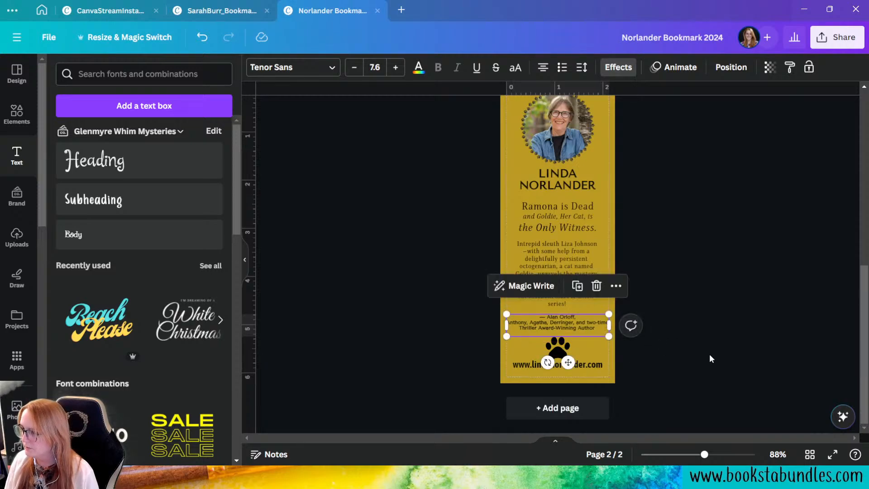
pyautogui.click(583, 335)
pyautogui.click(586, 322)
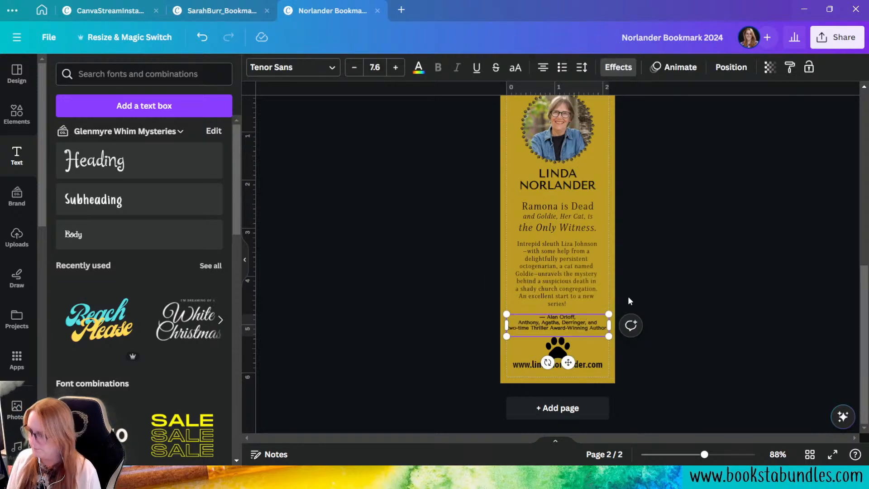
pyautogui.click(717, 395)
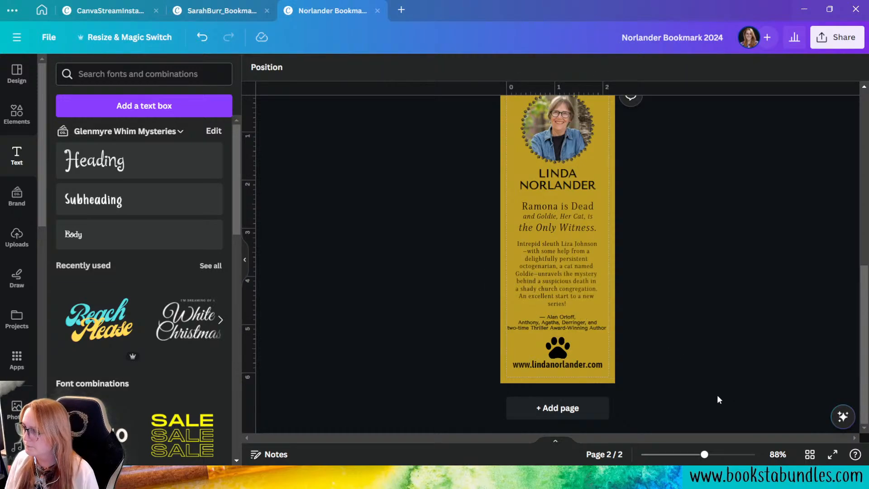
# Fine-tune the line spacing of the attribution text above the paw print.
pyautogui.click(576, 333)
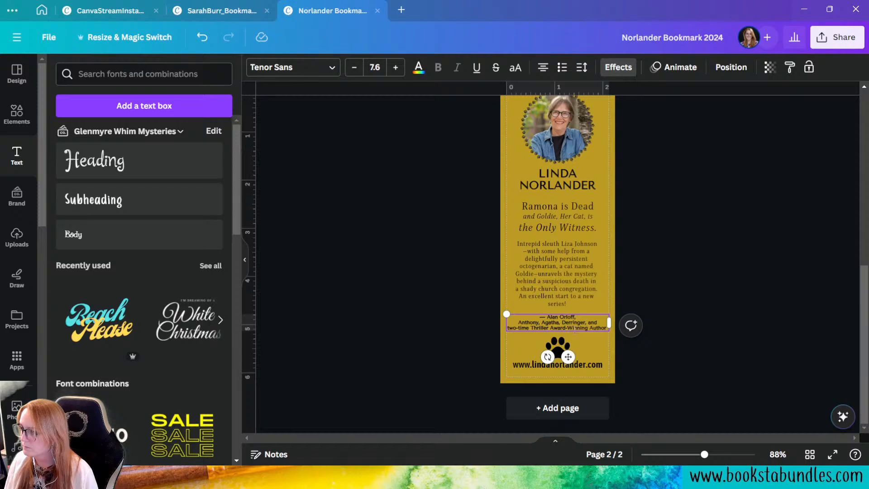
pyautogui.click(712, 368)
pyautogui.click(574, 322)
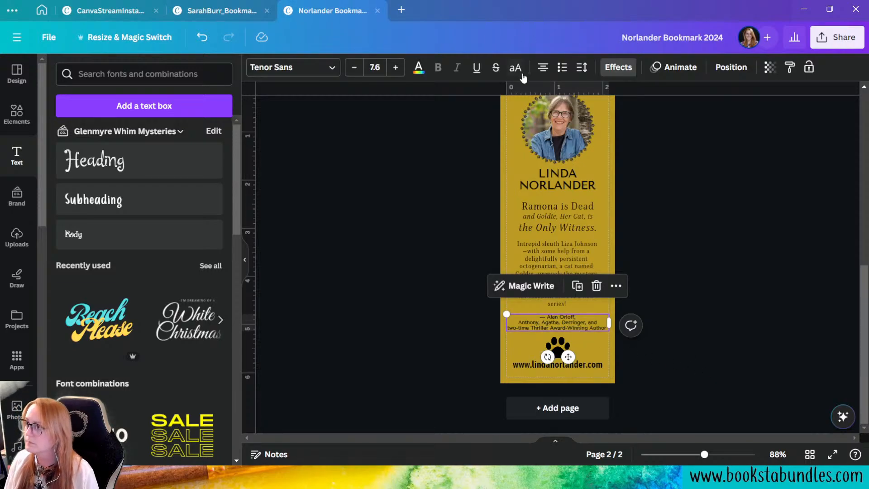
pyautogui.click(581, 67)
pyautogui.moveTo(621, 144); pyautogui.dragTo(623, 144)
pyautogui.click(721, 373)
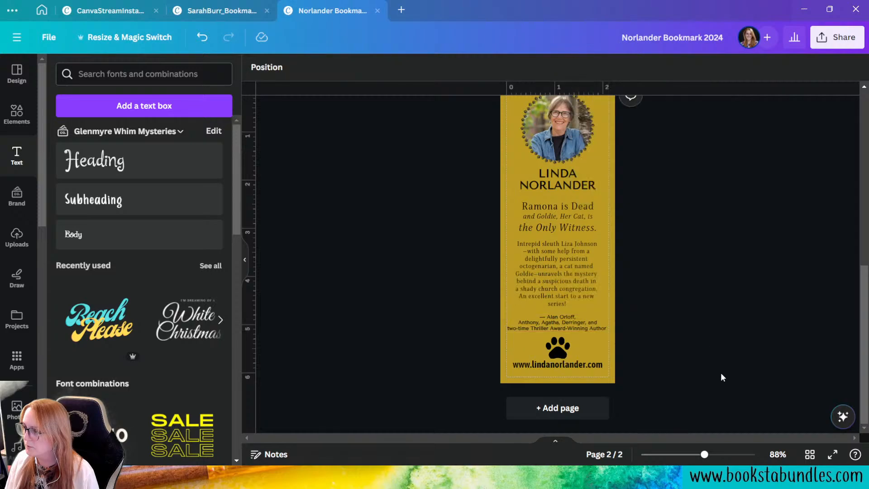
# Enlarge the endorser's name in the attribution's first line to font size 10.6.
pyautogui.click(566, 313)
pyautogui.click(572, 314)
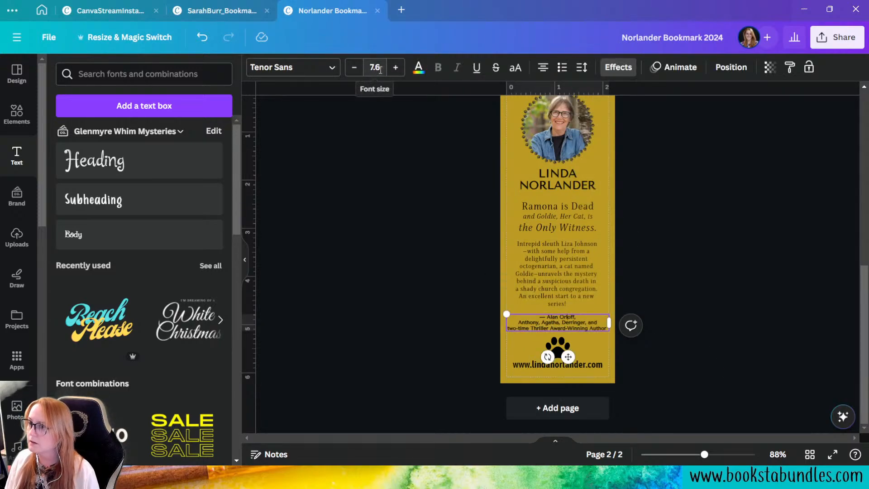
pyautogui.click(396, 68)
pyautogui.click(396, 68)
pyautogui.click(396, 68)
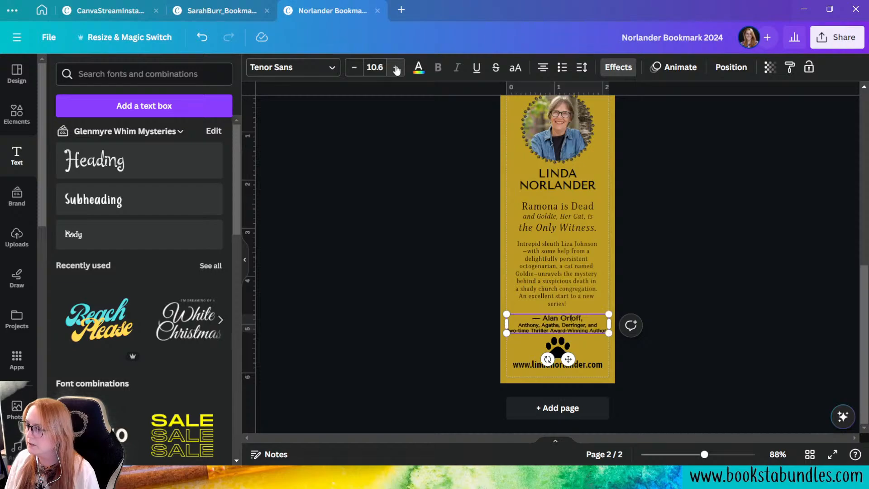
pyautogui.click(708, 394)
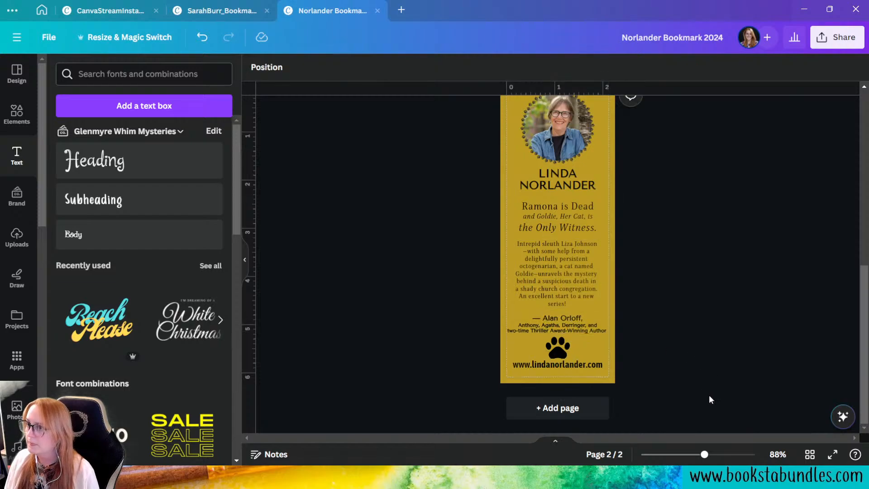
# Nudge the attribution text slightly up, closer to the blurb and away from the paw print.
pyautogui.click(553, 327)
pyautogui.press('Up')
pyautogui.press('Up')
pyautogui.press('Up')
pyautogui.press('Up')
pyautogui.press('Up')
pyautogui.press('Up')
pyautogui.press('Up')
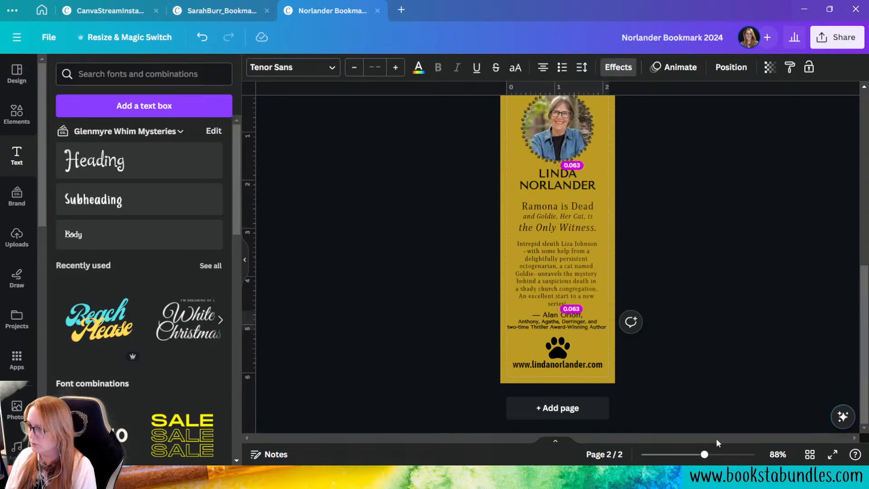
pyautogui.click(755, 375)
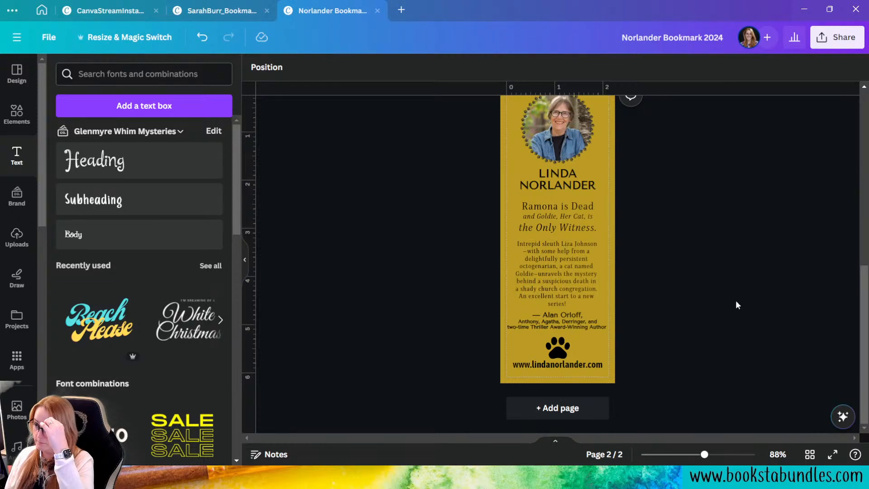
pyautogui.scroll(3, 712, 309)
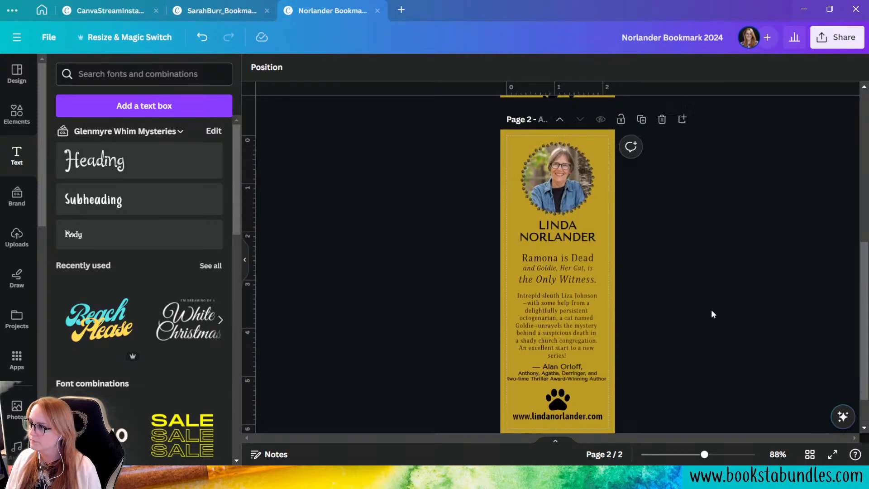
pyautogui.scroll(-3, 712, 310)
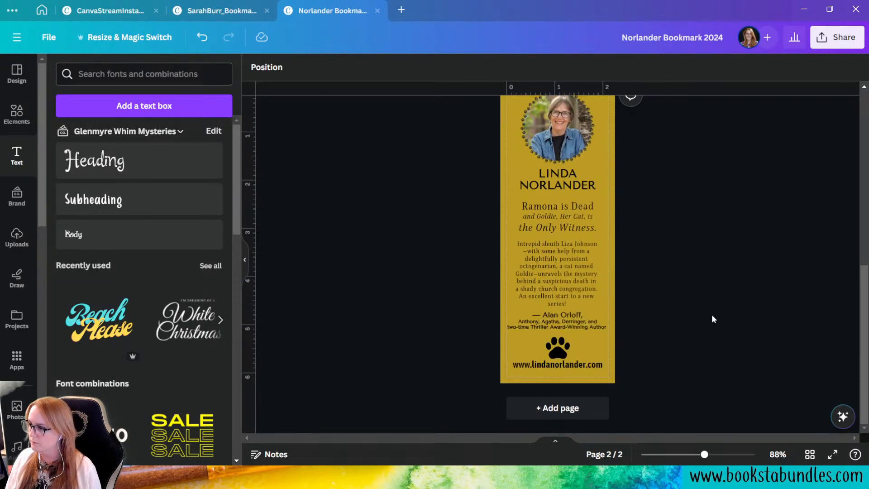
pyautogui.rightClick(605, 322)
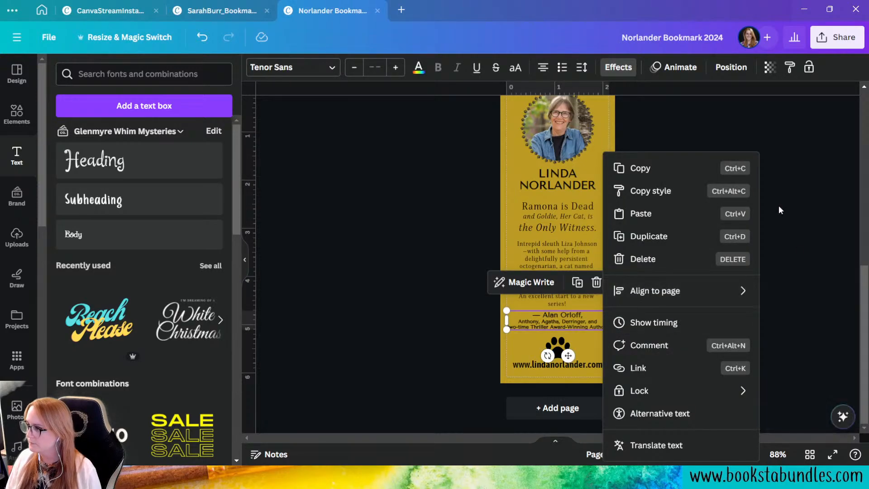
pyautogui.click(733, 266)
pyautogui.click(715, 332)
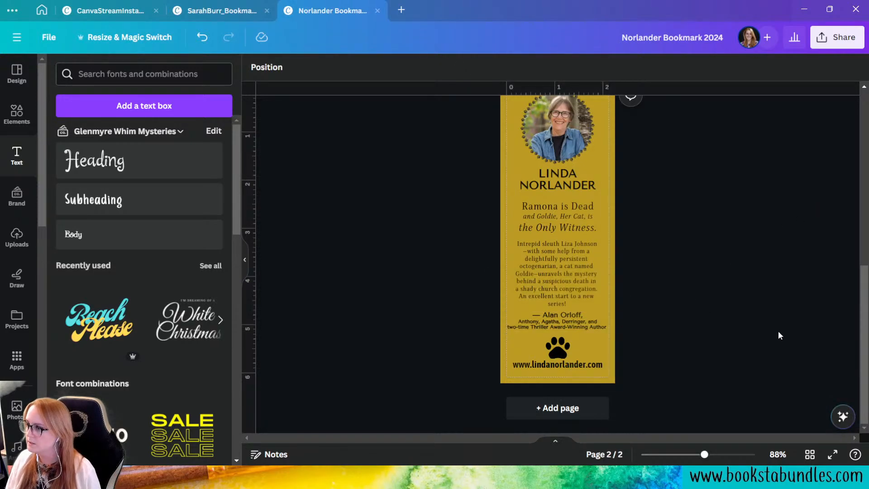
# Enclose the blurb in quotation marks, closing after "series!" and opening before "Intrepid".
pyautogui.click(578, 302)
pyautogui.click(578, 302)
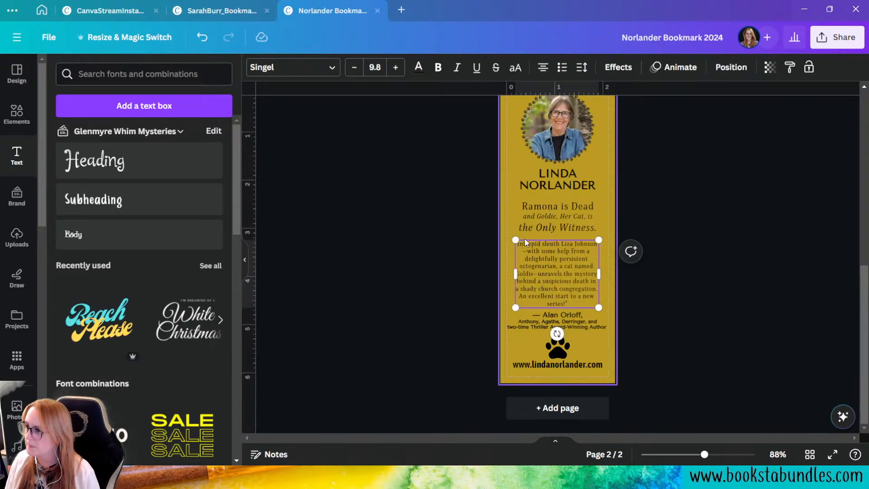
pyautogui.click(525, 238)
pyautogui.click(522, 245)
pyautogui.click(522, 246)
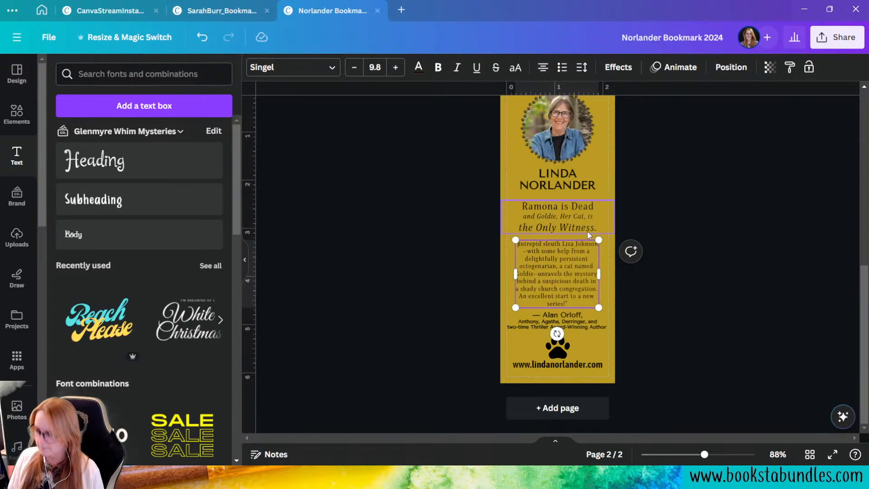
pyautogui.click(736, 288)
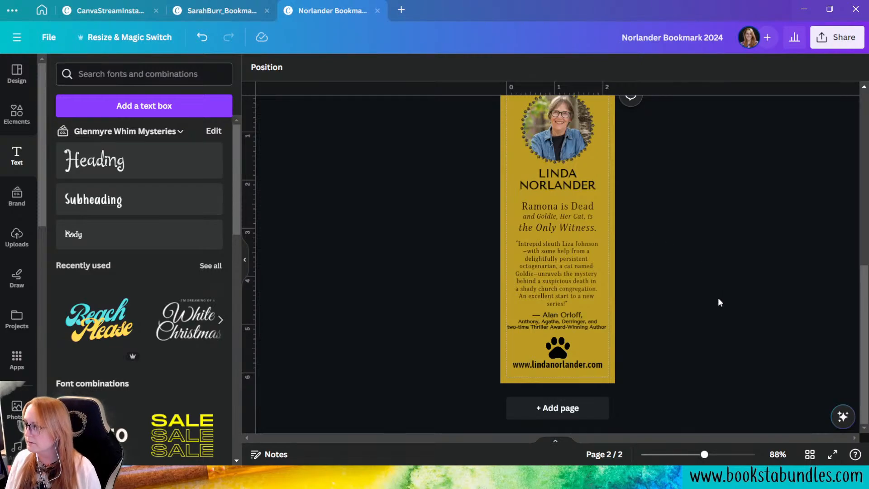
# Duplicate the bookmark's back page to make an alternative version.
pyautogui.scroll(3, 748, 358)
pyautogui.scroll(-3, 714, 325)
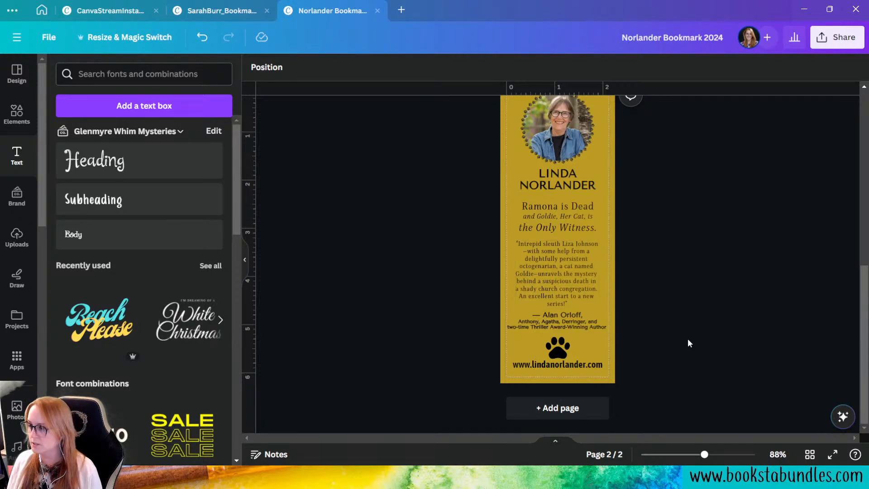
pyautogui.scroll(2, 688, 338)
pyautogui.click(641, 181)
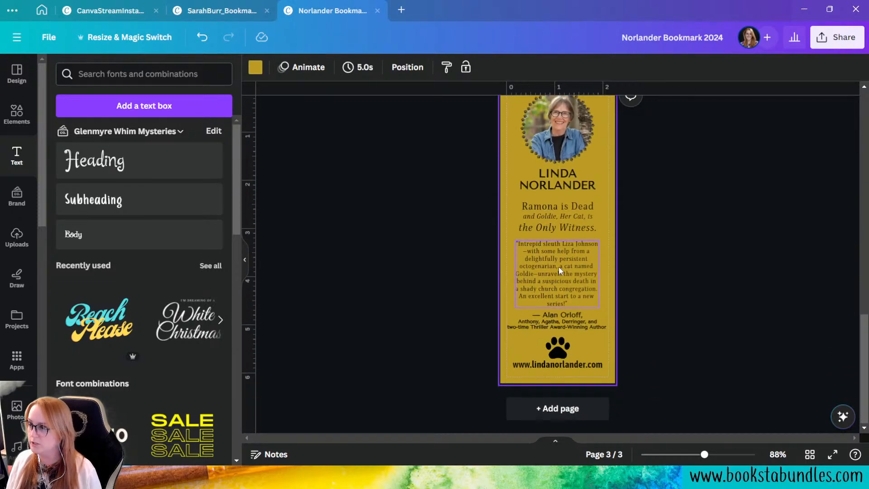
# On the copied page, cut the blurb down to the quote "An excellent start to a new series!" with an opening quotation mark.
pyautogui.click(560, 298)
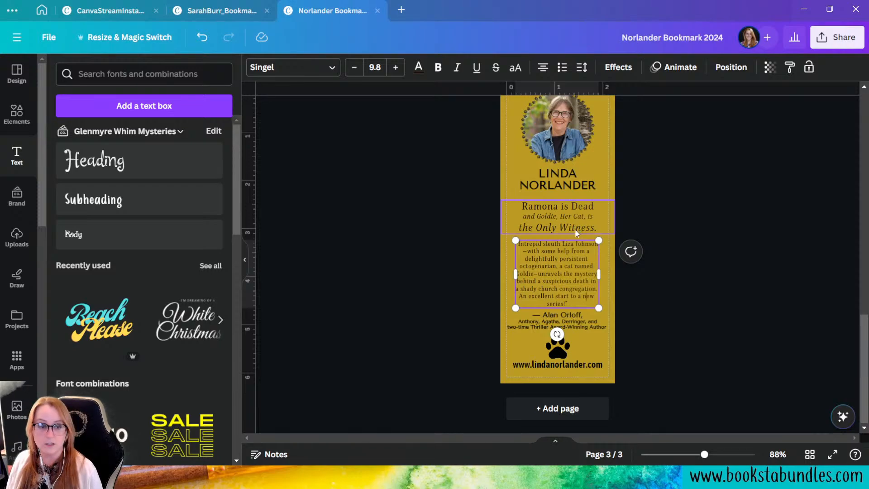
pyautogui.click(687, 352)
pyautogui.click(560, 287)
pyautogui.click(560, 286)
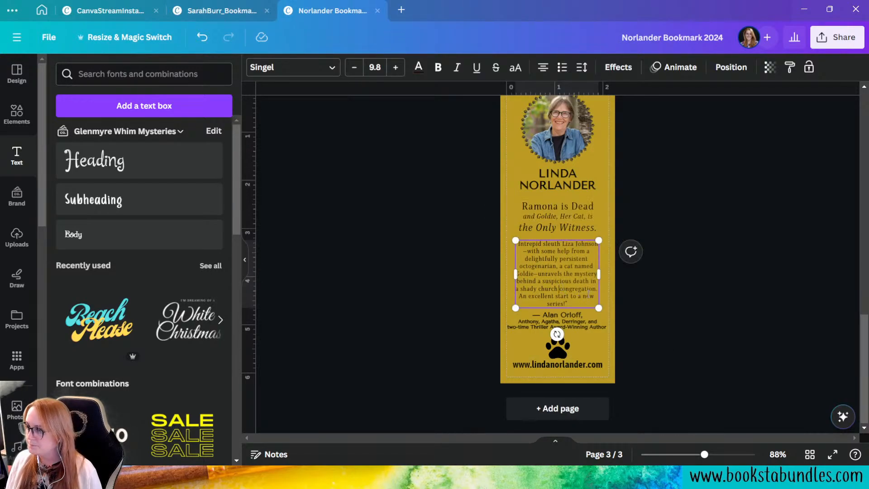
pyautogui.moveTo(596, 288); pyautogui.dragTo(521, 244)
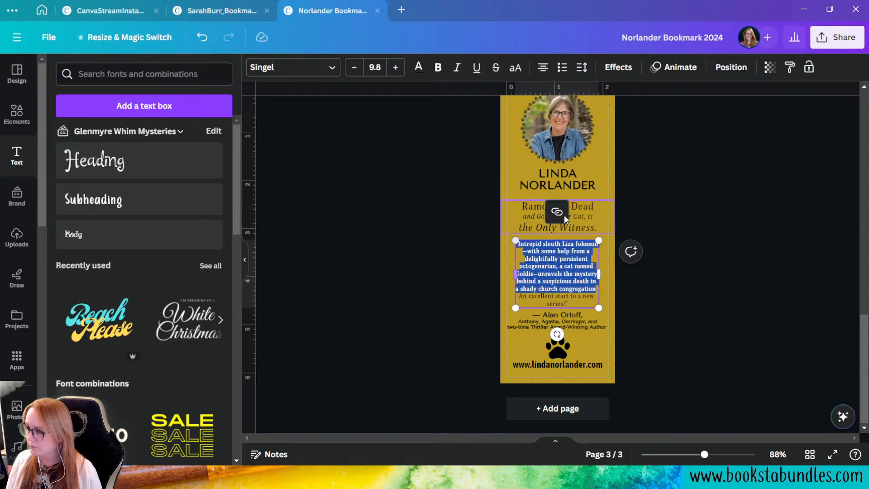
pyautogui.press('BackSpace')
pyautogui.press('BackSpace')
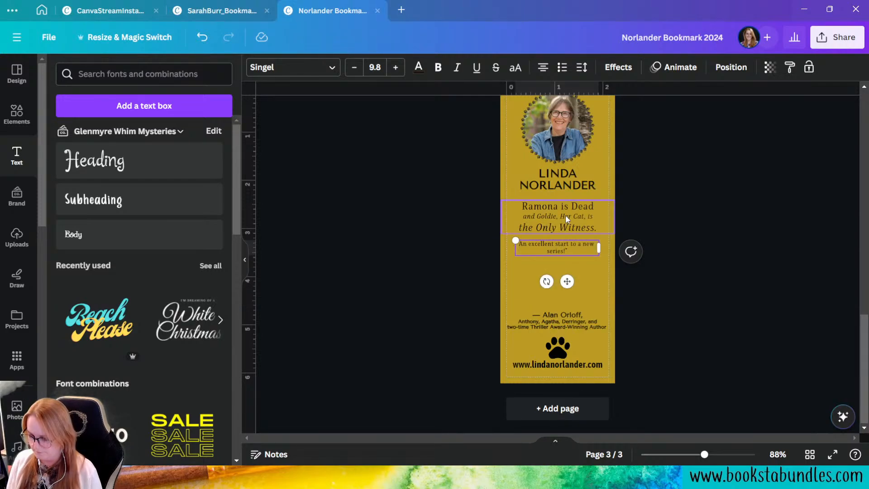
pyautogui.write('"')
pyautogui.click(581, 239)
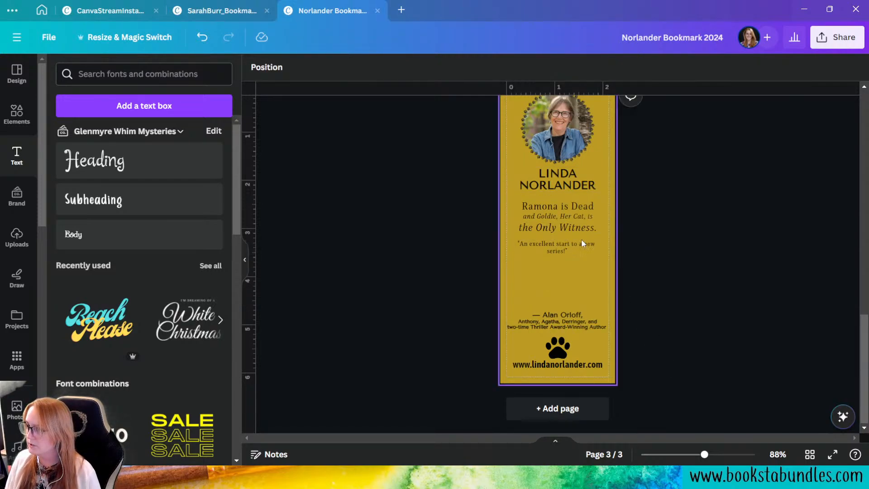
# Enlarge the shortened quote to font size 14.8 and place it midway between the tagline and the attribution.
pyautogui.moveTo(582, 244); pyautogui.dragTo(581, 292)
pyautogui.click(396, 67)
pyautogui.click(396, 67)
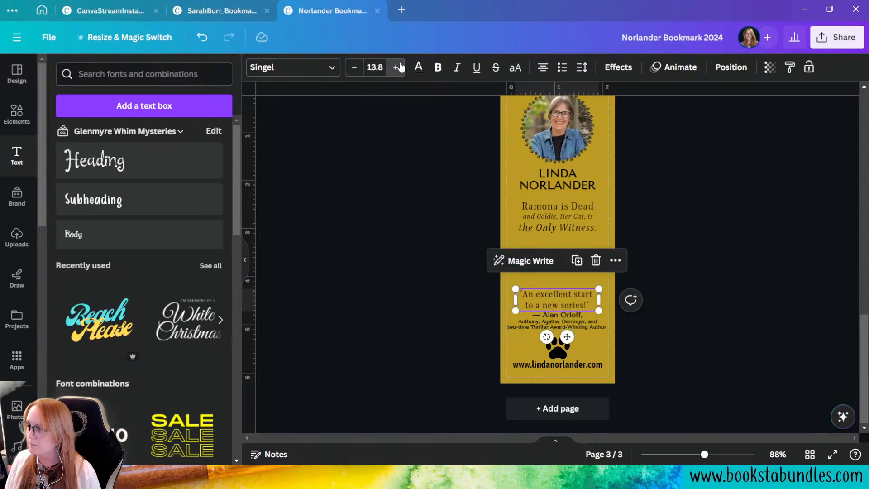
pyautogui.click(396, 67)
pyautogui.click(396, 67)
pyautogui.click(396, 67)
pyautogui.click(546, 281)
pyautogui.click(569, 295)
pyautogui.moveTo(569, 295); pyautogui.dragTo(568, 267)
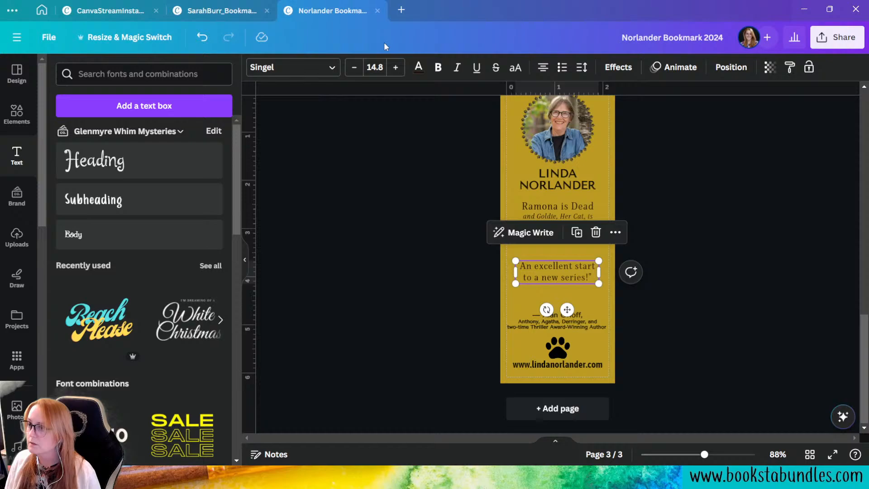
# Make the quote bold and italic, and widen its text box across the bookmark with a line break before "to a new series!".
pyautogui.click(457, 67)
pyautogui.click(437, 67)
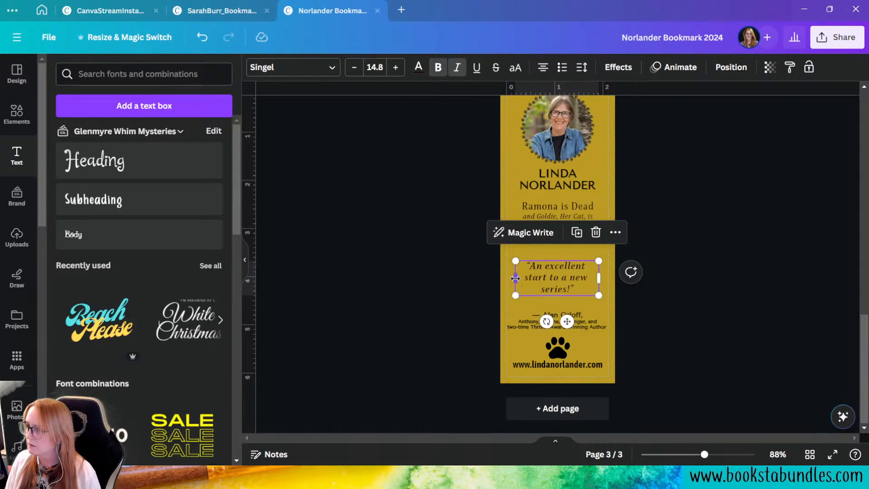
pyautogui.moveTo(515, 278); pyautogui.dragTo(506, 277)
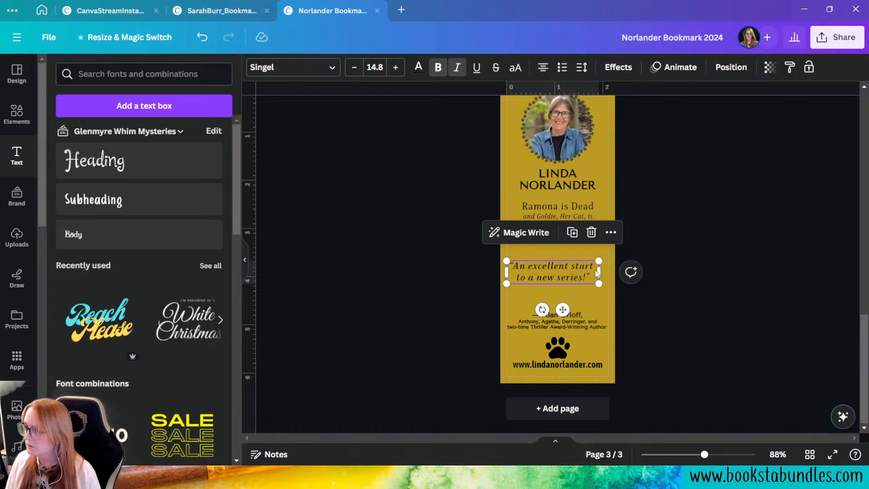
pyautogui.moveTo(599, 272); pyautogui.dragTo(614, 272)
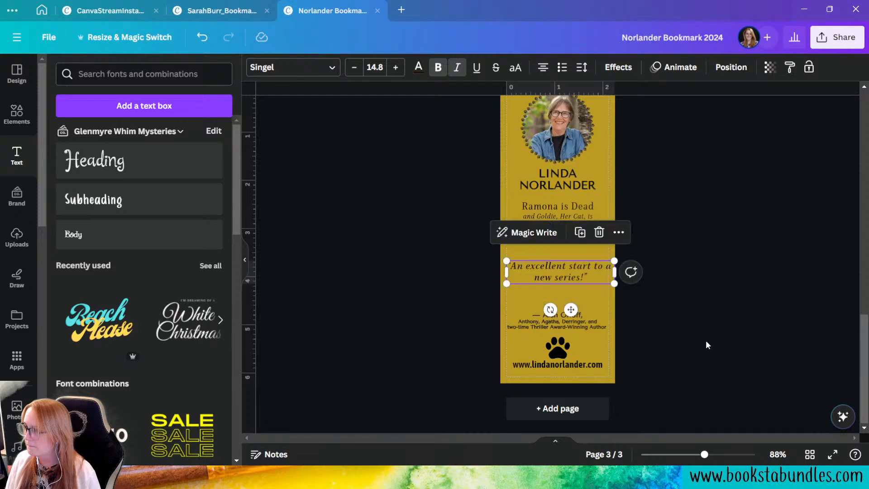
pyautogui.click(705, 341)
pyautogui.click(580, 268)
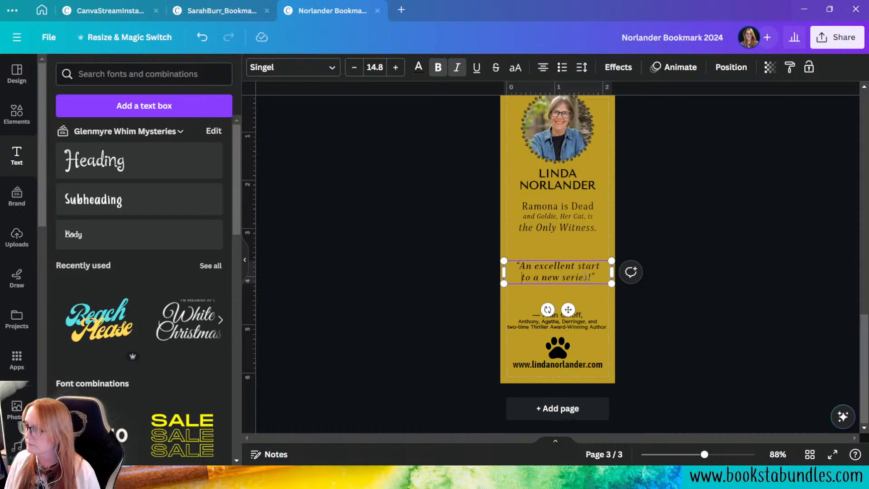
pyautogui.click(617, 270)
pyautogui.click(601, 268)
pyautogui.rightClick(601, 267)
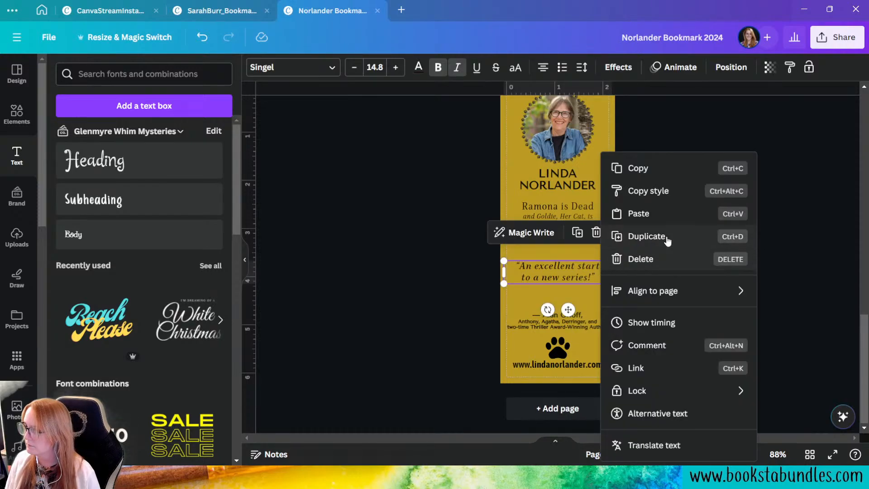
pyautogui.click(806, 250)
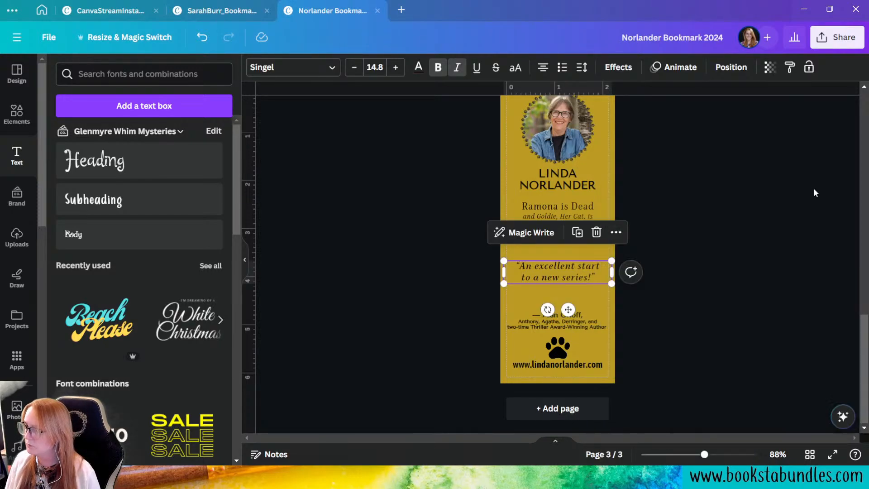
pyautogui.click(813, 191)
# Enlarge the first line of the quote, "An excellent start", slightly within the bookmark's margins.
pyautogui.click(581, 279)
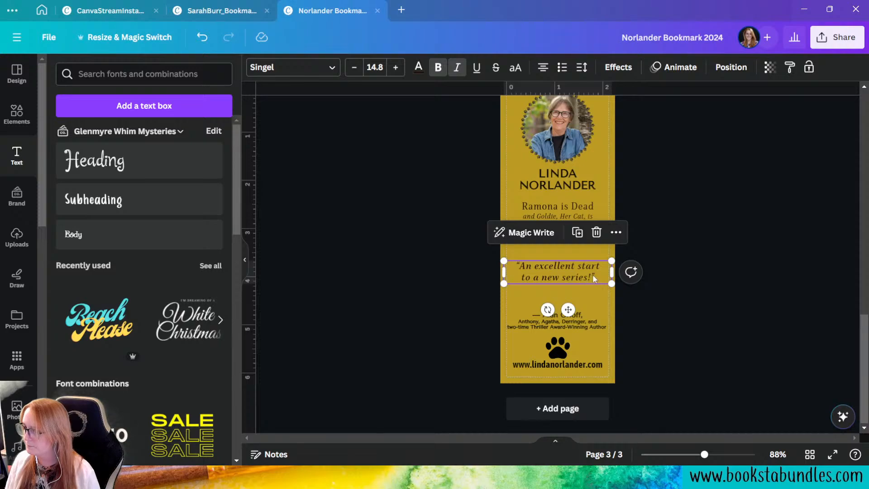
pyautogui.click(575, 267)
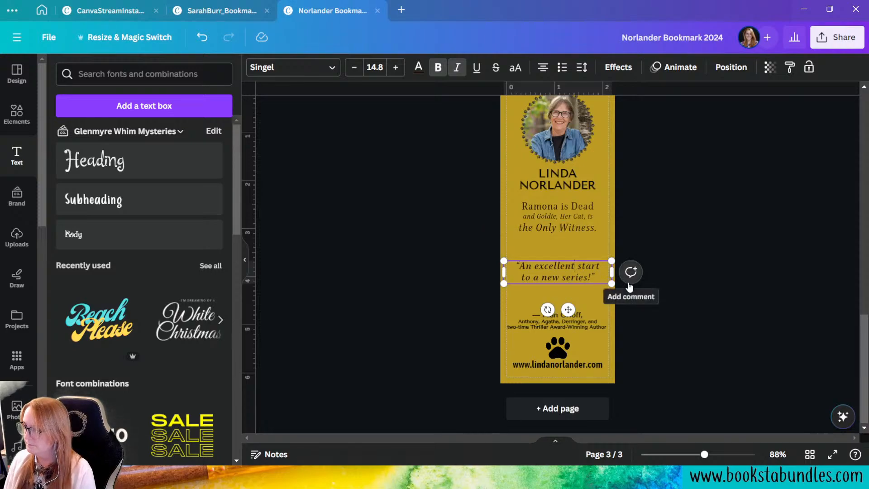
pyautogui.click(396, 68)
pyautogui.click(396, 67)
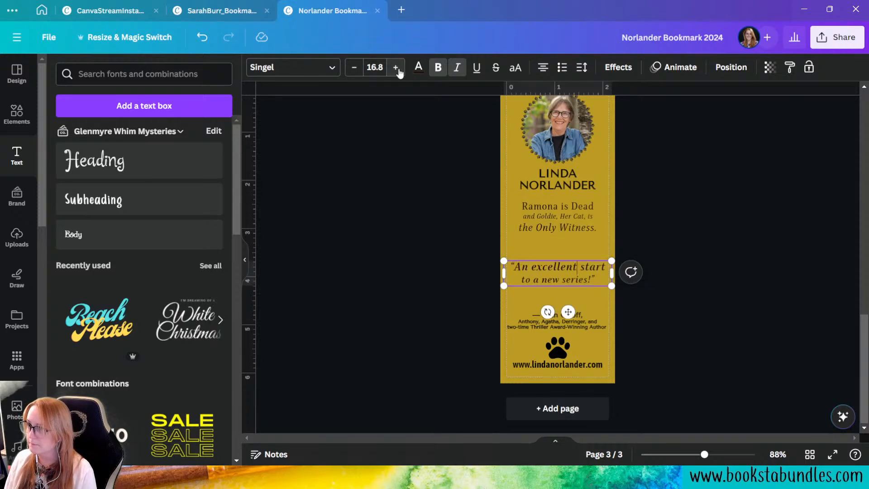
pyautogui.click(396, 67)
pyautogui.click(396, 67)
pyautogui.click(354, 75)
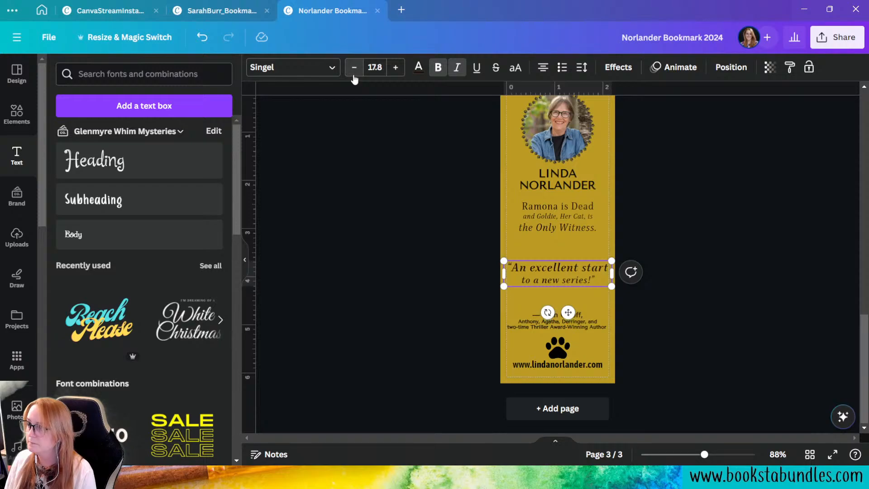
pyautogui.click(354, 75)
pyautogui.click(354, 75)
pyautogui.click(669, 358)
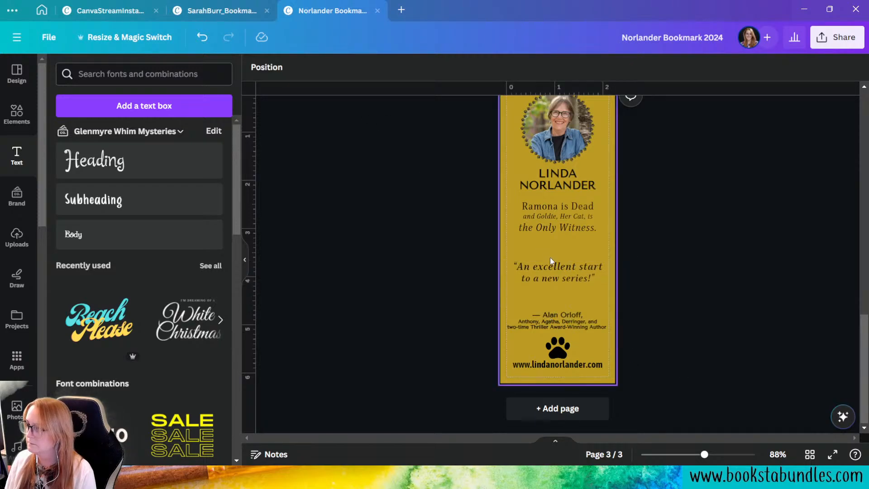
# Shift the quote down so it sits just above the attribution.
pyautogui.click(564, 269)
pyautogui.hotkey('shift', 'Down')
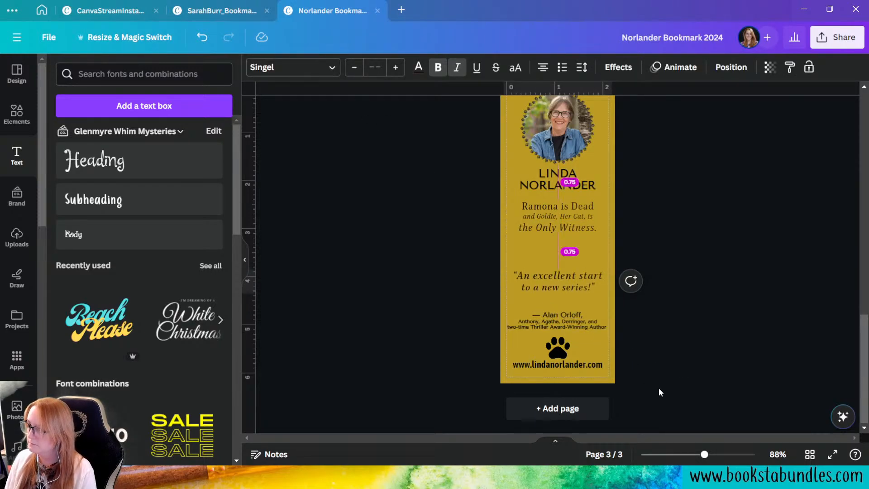
pyautogui.hotkey('shift', 'Down')
pyautogui.hotkey('shift', 'Down')
pyautogui.press('Up')
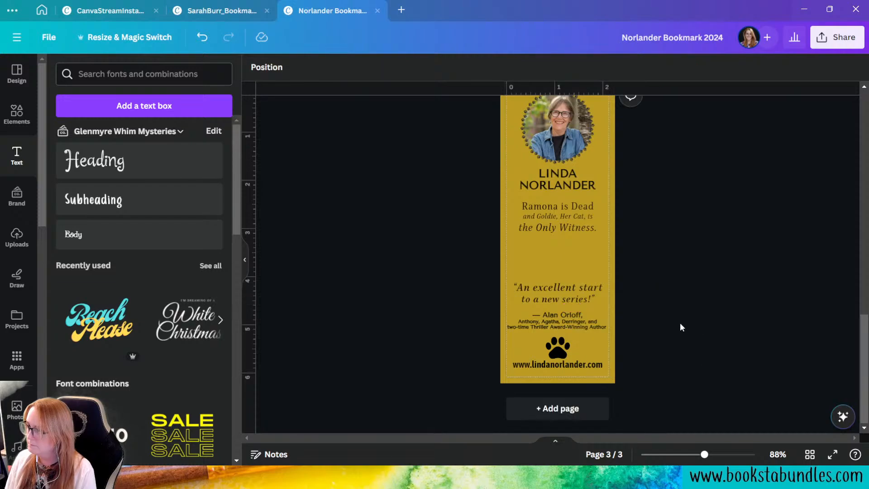
# Raise the quote and its attribution together to leave a larger gap above the paw print.
pyautogui.moveTo(680, 323); pyautogui.dragTo(594, 294)
pyautogui.hotkey('shift', 'Up')
pyautogui.hotkey('shift', 'Up')
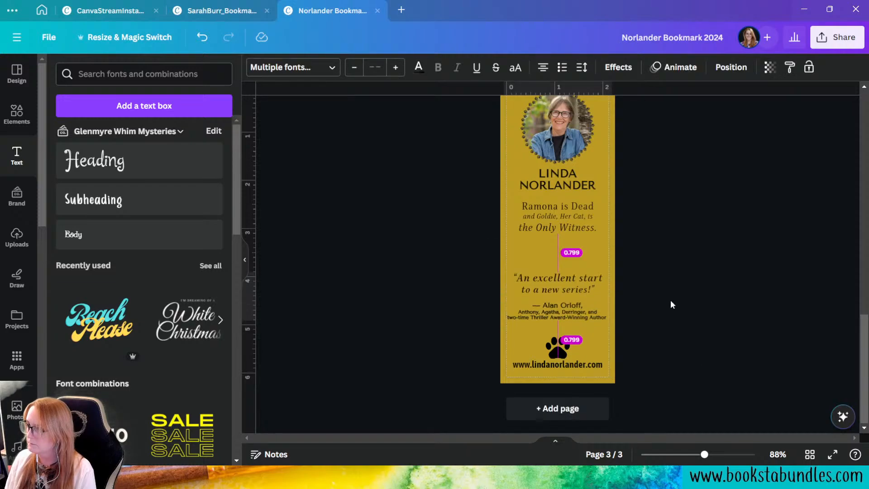
pyautogui.click(704, 344)
# Move the three-line tagline down away from the author's name and enlarge its text slightly, keeping it within the margins.
pyautogui.scroll(2, 704, 344)
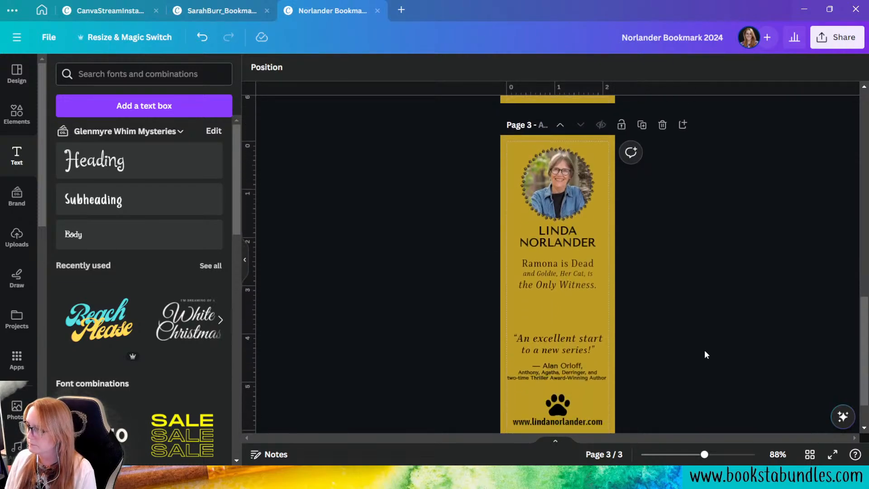
pyautogui.moveTo(678, 306); pyautogui.dragTo(596, 277)
pyautogui.hotkey('shift', 'Down')
pyautogui.hotkey('shift', 'Down')
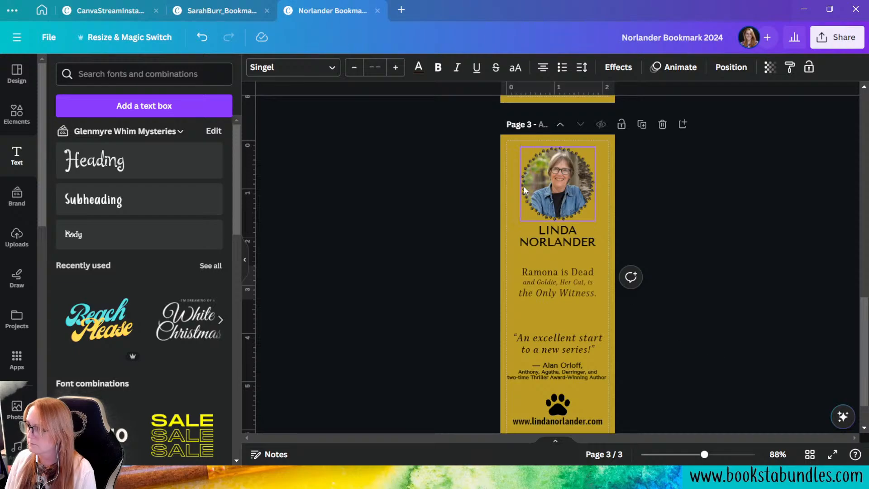
pyautogui.click(402, 75)
pyautogui.click(403, 75)
pyautogui.click(402, 75)
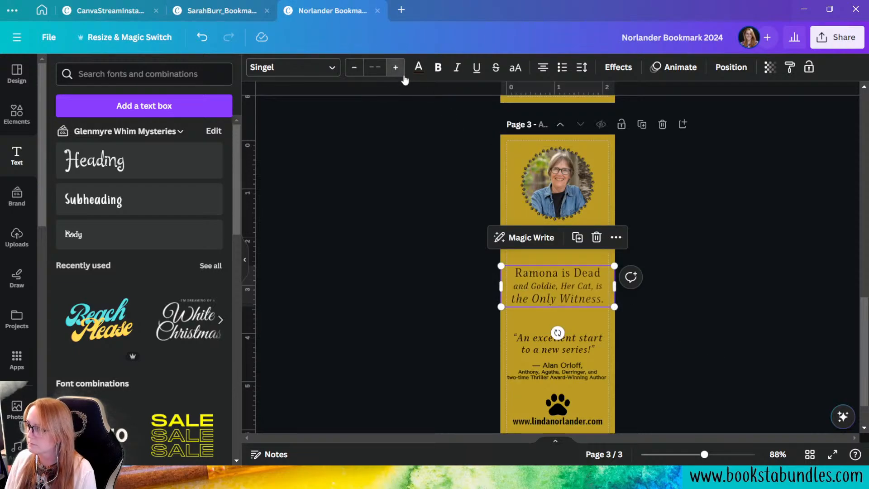
pyautogui.click(354, 67)
pyautogui.click(699, 322)
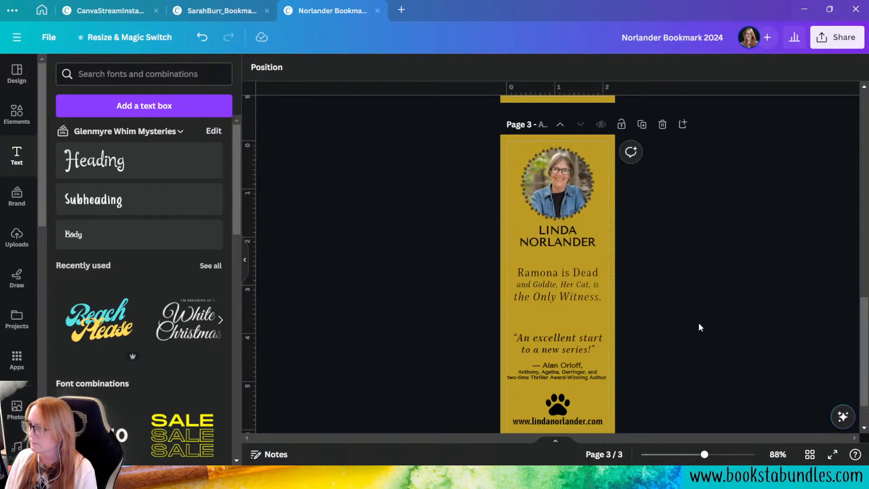
# Copy the lower paw-print trail from the front page onto the alternative back page.
pyautogui.scroll(-1, 702, 322)
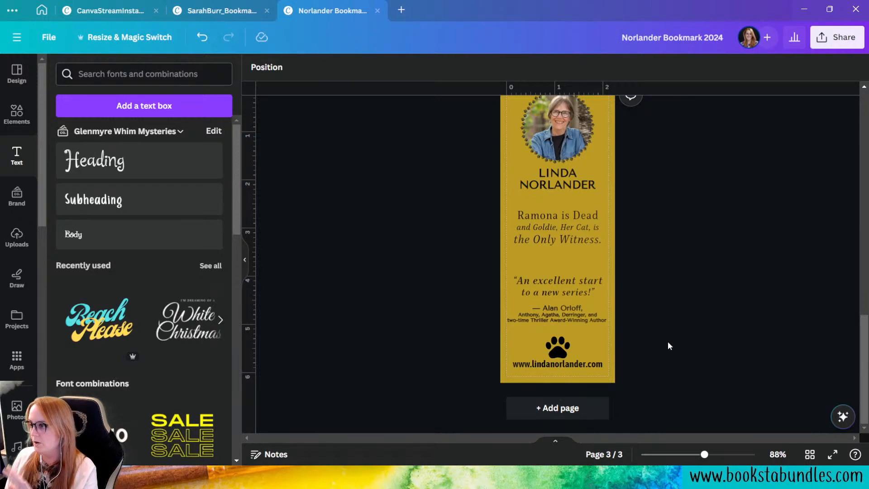
pyautogui.scroll(9, 723, 341)
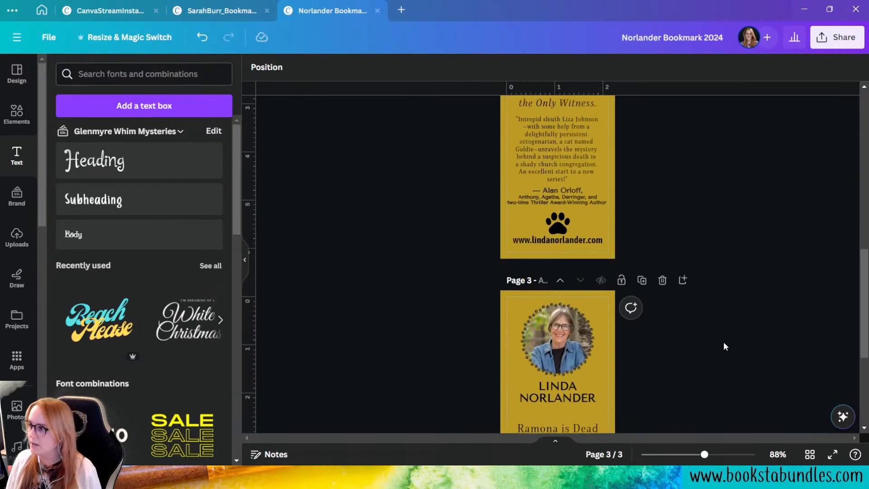
pyautogui.scroll(3, 712, 333)
pyautogui.click(547, 366)
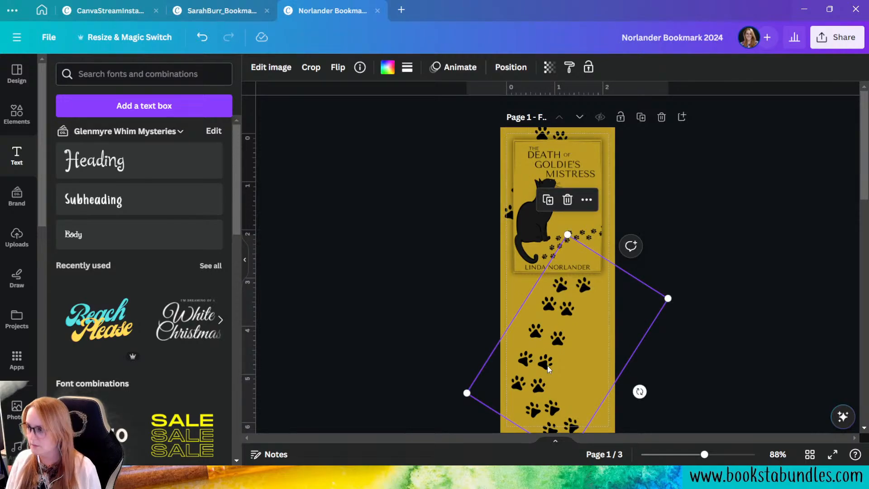
pyautogui.scroll(-10, 547, 365)
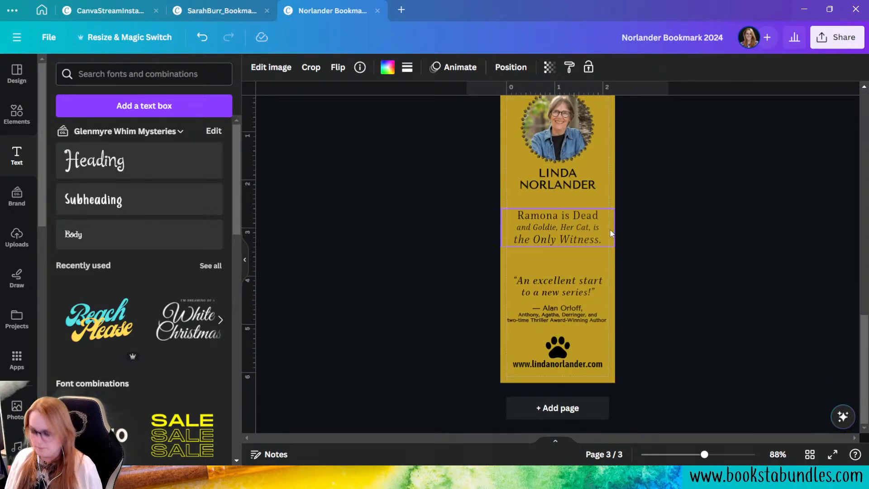
pyautogui.hotkey('ctrl', 'v')
# Try the pasted paw-print trail at transparency 13, moved up and enlarged, and delete it.
pyautogui.click(548, 68)
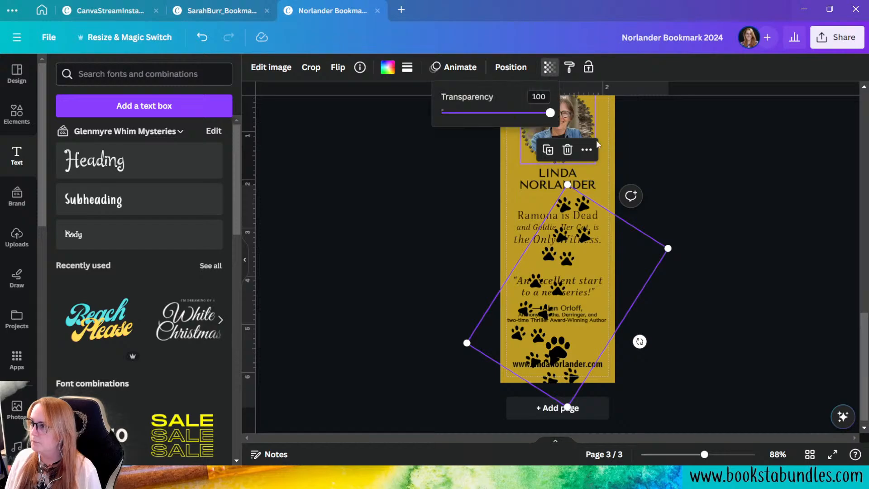
pyautogui.moveTo(552, 116); pyautogui.dragTo(455, 112)
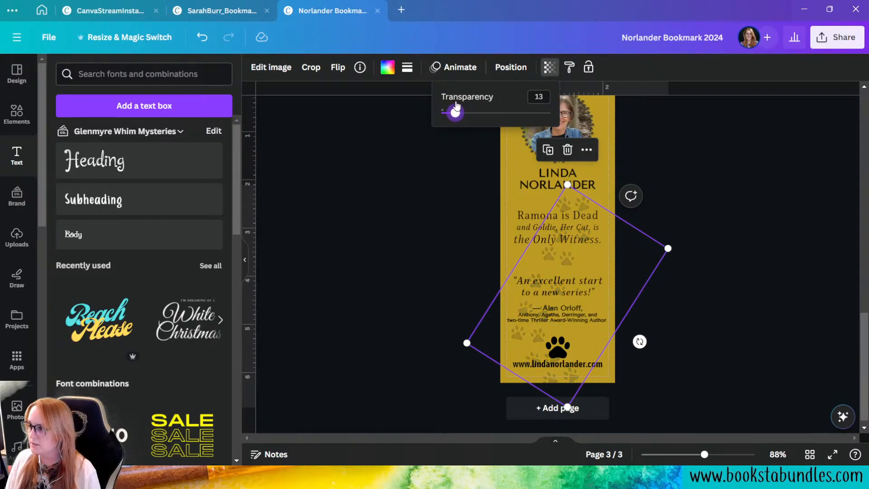
pyautogui.moveTo(658, 256); pyautogui.dragTo(650, 204)
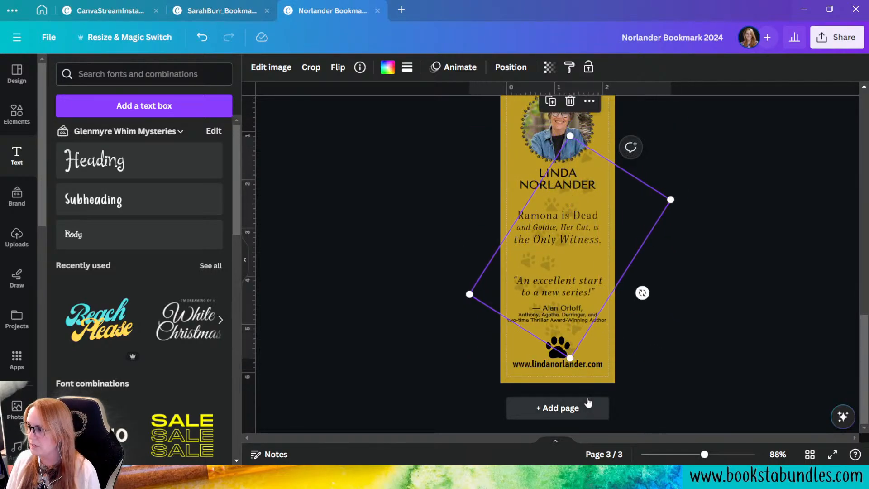
pyautogui.moveTo(572, 360); pyautogui.dragTo(603, 414)
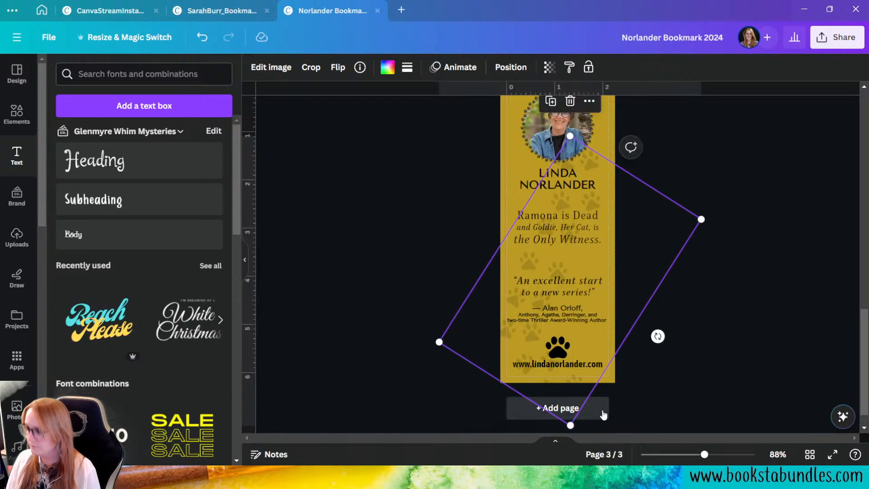
pyautogui.press('Delete')
# Search the graphics for "paw prints" and add the curved trail of small paw prints to the alternative back page.
pyautogui.click(17, 114)
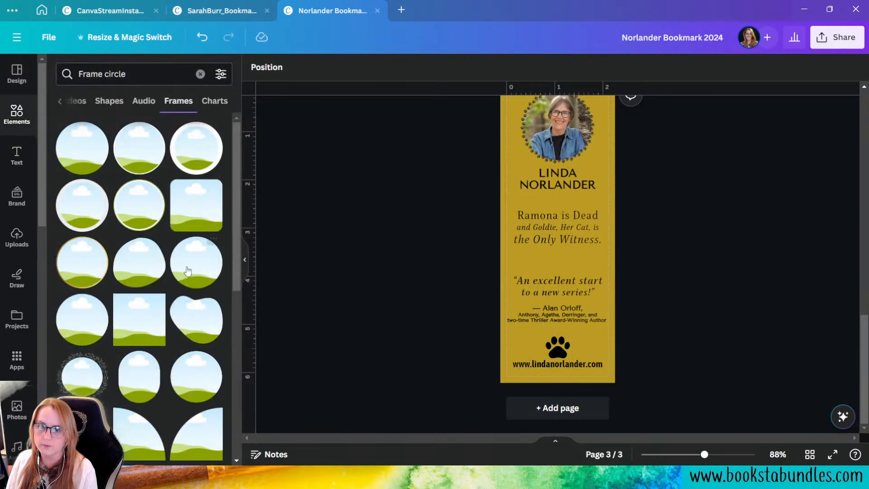
pyautogui.tripleClick(112, 75)
pyautogui.write('paw prints')
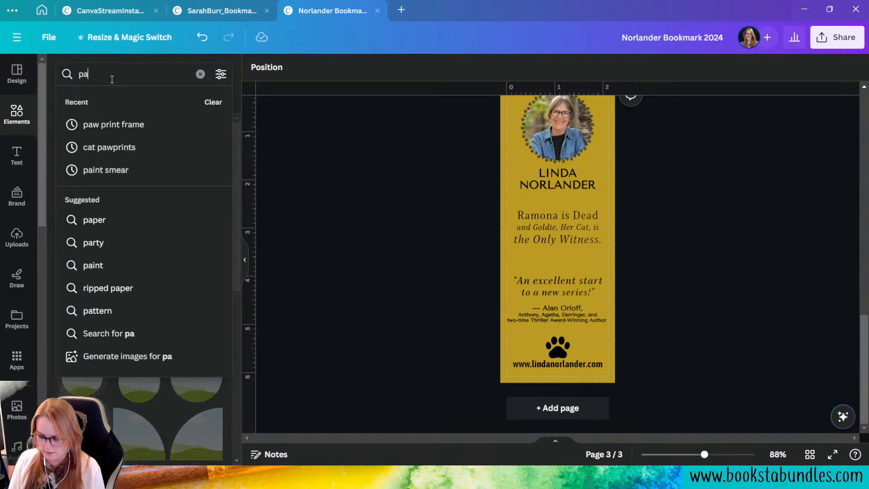
pyautogui.press('Return')
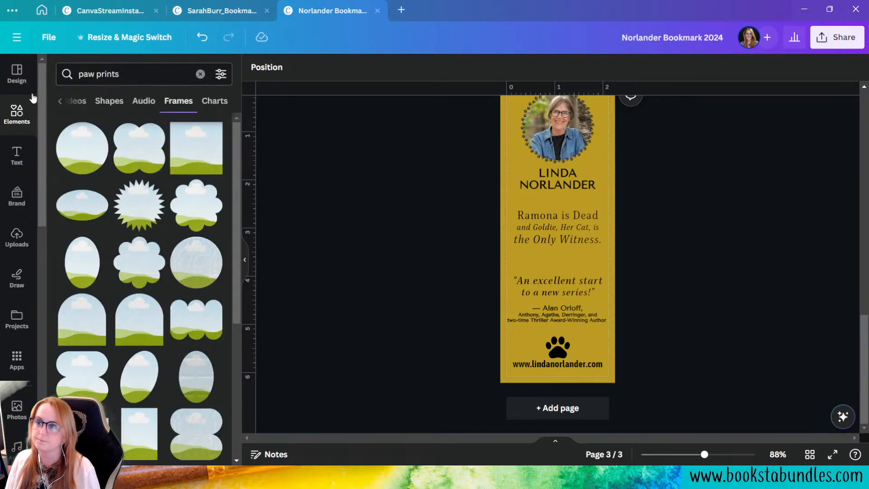
pyautogui.click(60, 101)
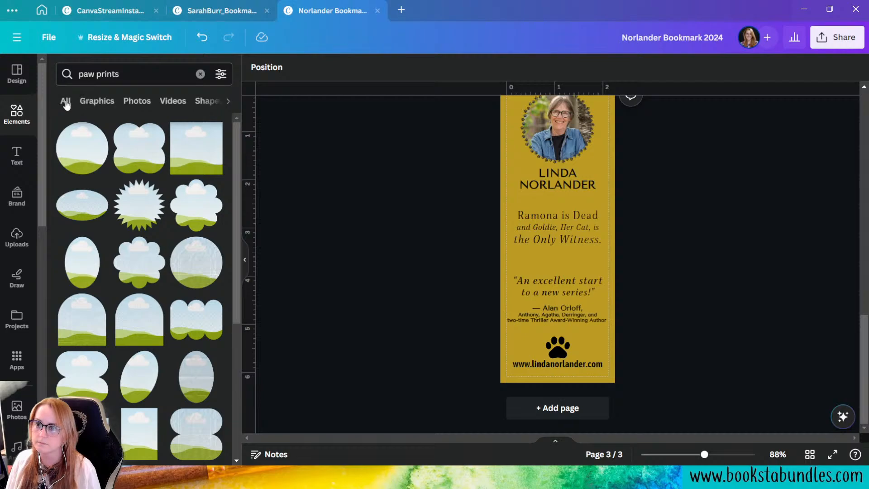
pyautogui.click(95, 100)
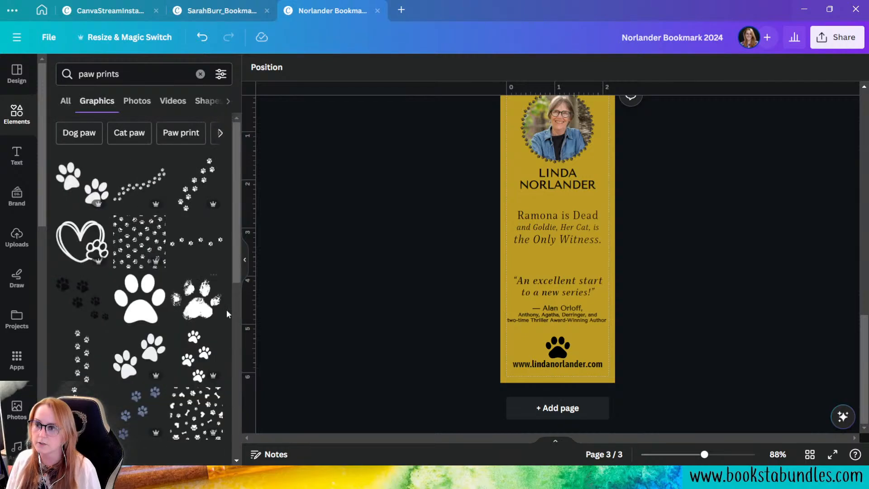
pyautogui.click(144, 191)
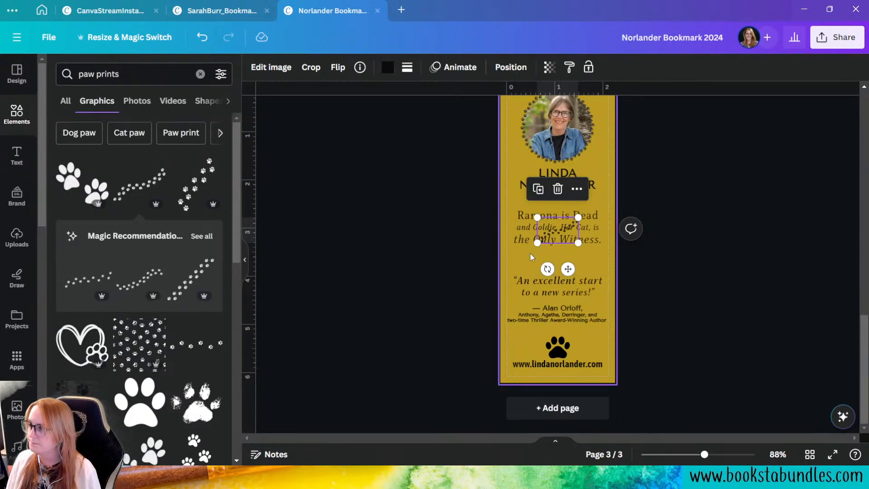
# Enlarge the paw-print trail beyond the bookmark's width, centre it around the tagline and quote, and fade it to transparency 16.
pyautogui.moveTo(537, 243); pyautogui.dragTo(363, 351)
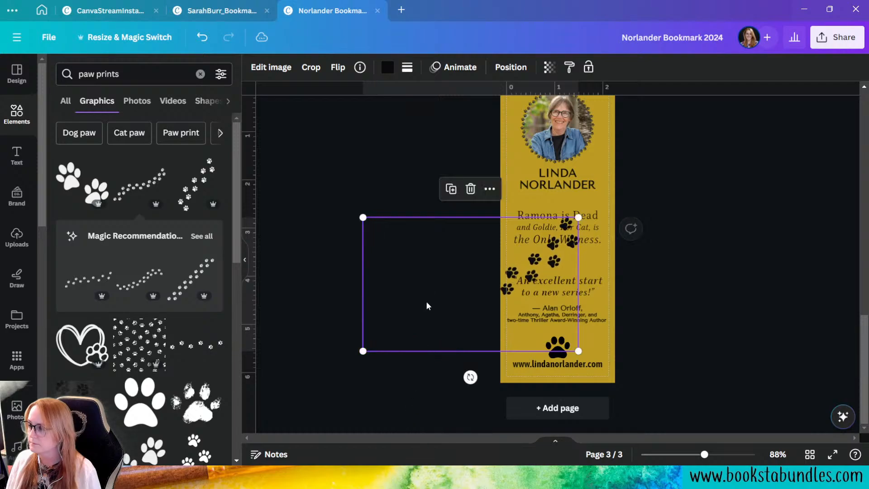
pyautogui.moveTo(421, 289); pyautogui.dragTo(507, 260)
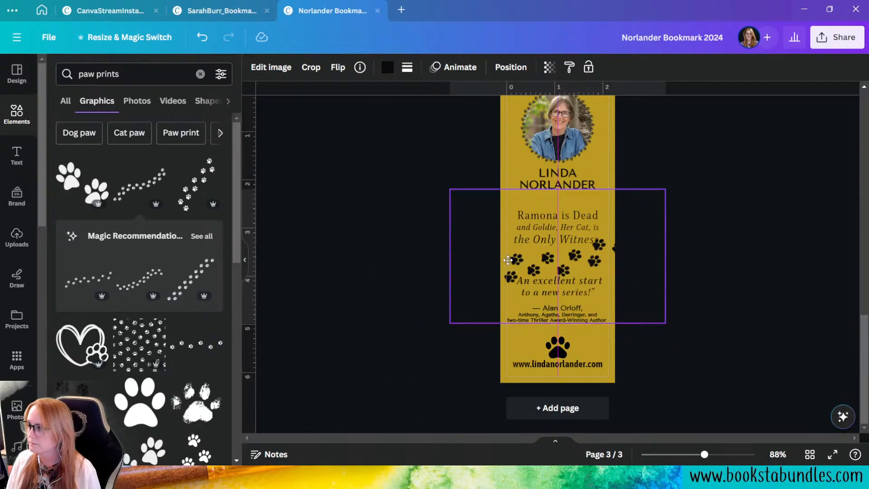
pyautogui.click(549, 67)
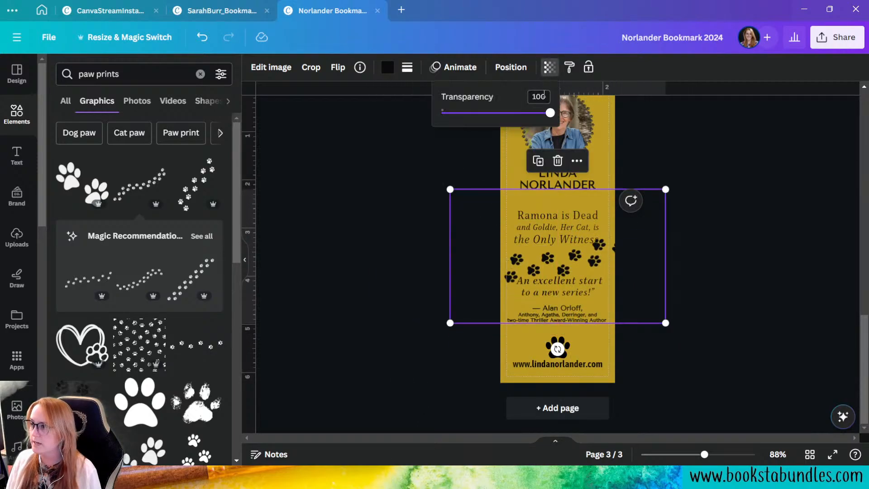
pyautogui.moveTo(549, 113); pyautogui.dragTo(462, 112)
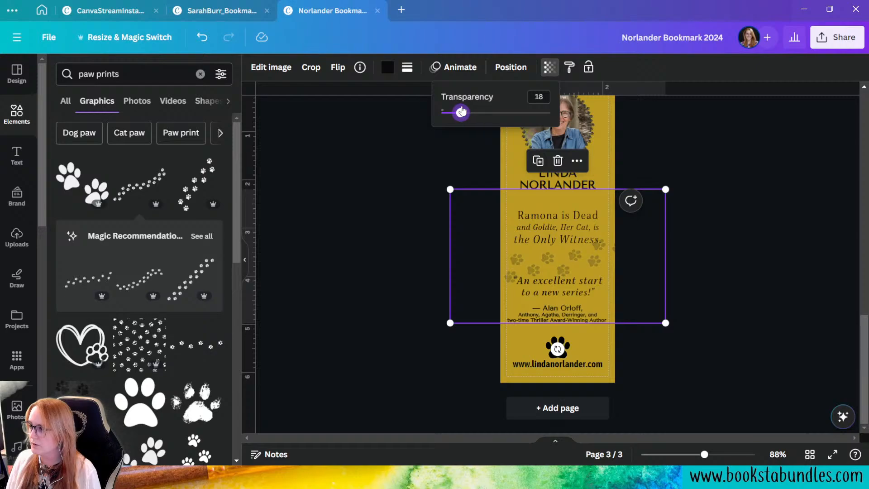
# Rotate the paw-print trail to rise diagonally behind the quote and tagline, shift it up, and set its transparency to 12.
pyautogui.moveTo(557, 349); pyautogui.dragTo(585, 312)
pyautogui.moveTo(641, 249); pyautogui.dragTo(641, 228)
pyautogui.click(549, 67)
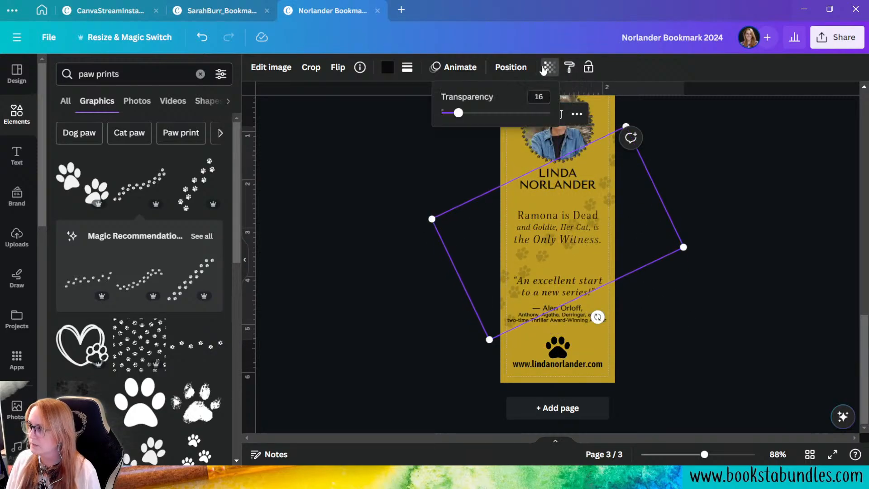
pyautogui.moveTo(458, 117); pyautogui.dragTo(453, 119)
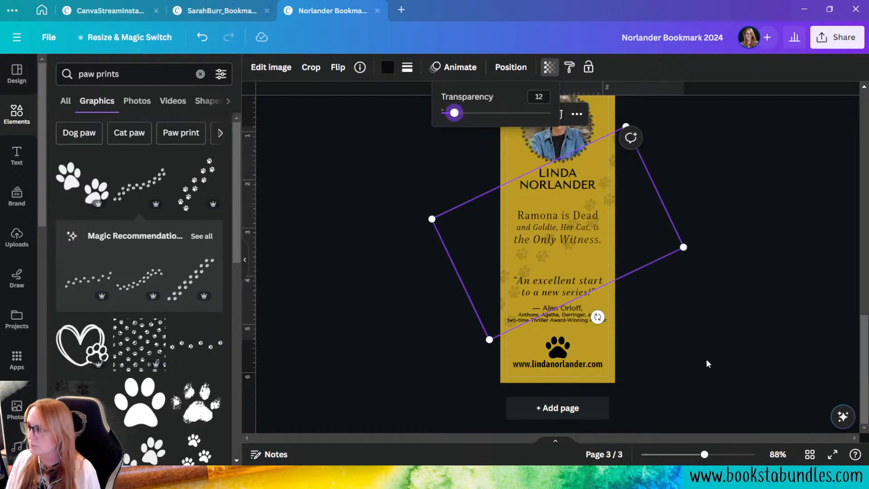
pyautogui.click(719, 360)
pyautogui.scroll(2, 769, 374)
pyautogui.scroll(-2, 737, 358)
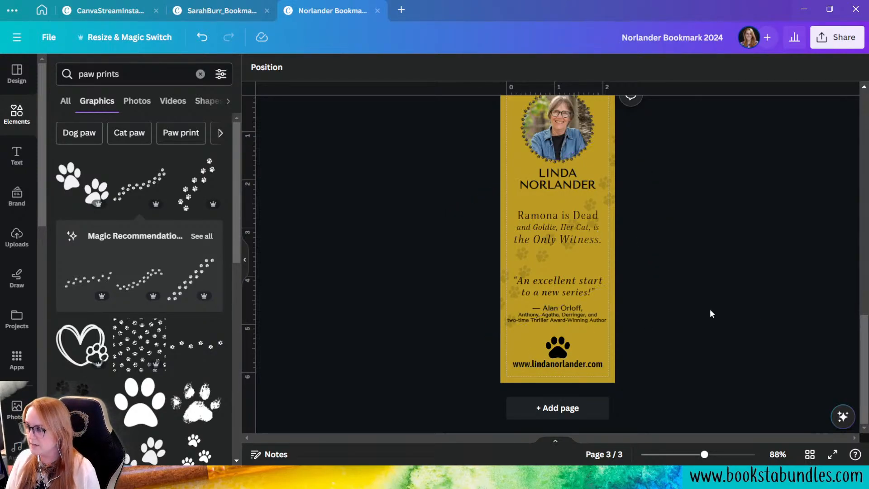
# Copy the faded diagonal paw-print trail from page 3 and paste it onto the page 2 bookmark back.
pyautogui.scroll(5, 706, 308)
pyautogui.scroll(-4, 705, 305)
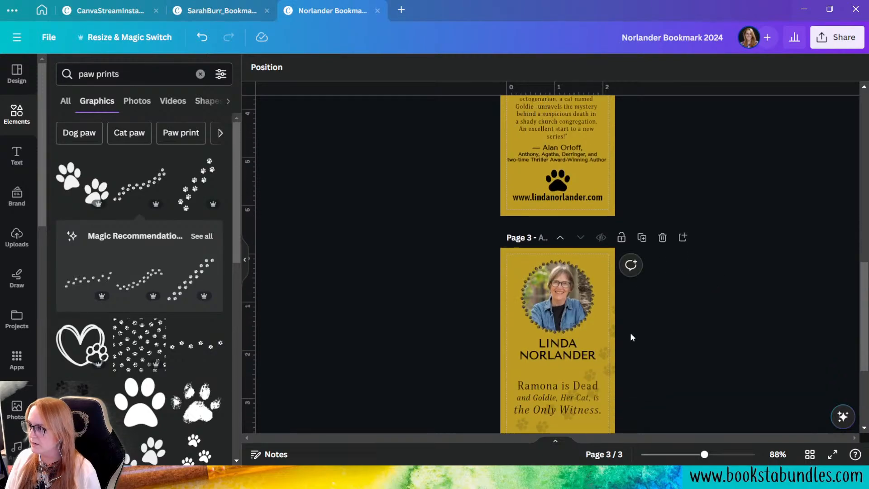
pyautogui.click(614, 328)
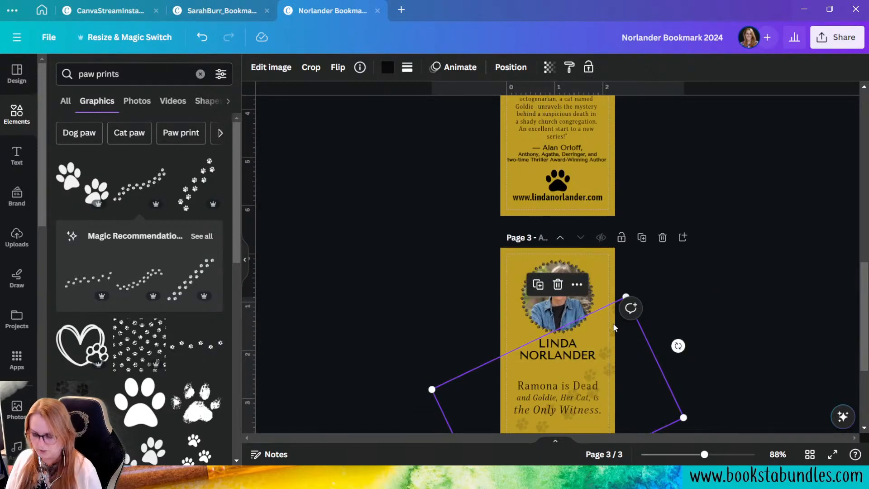
pyautogui.scroll(5, 614, 294)
pyautogui.click(613, 290)
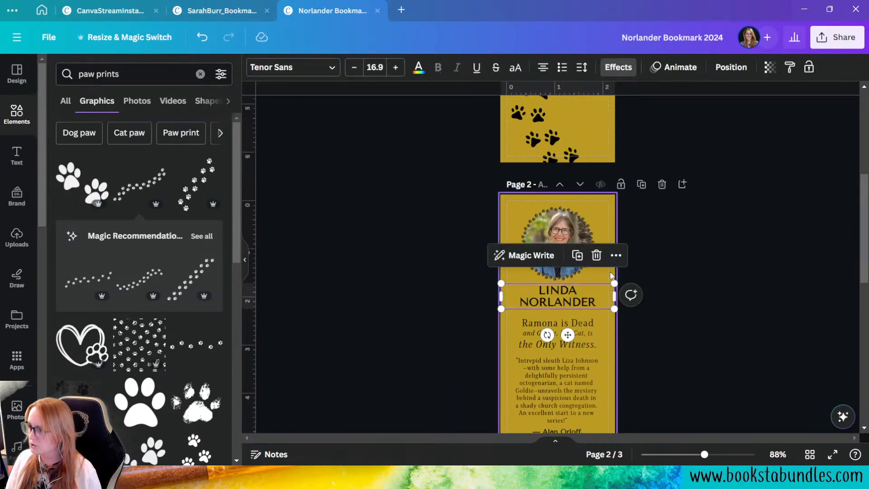
pyautogui.click(610, 276)
pyautogui.click(610, 275)
pyautogui.scroll(-3, 610, 276)
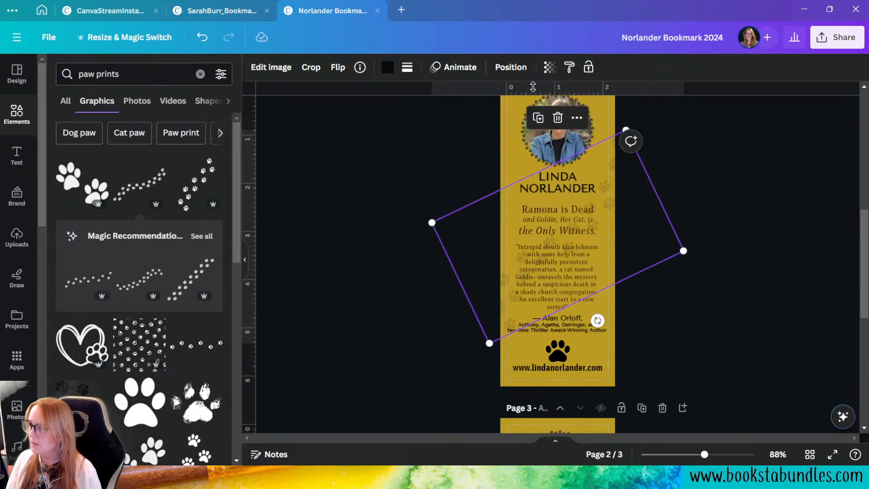
# Send the pasted paw-print trail on page 2 to the back, behind the portrait, text and paw icon.
pyautogui.click(508, 67)
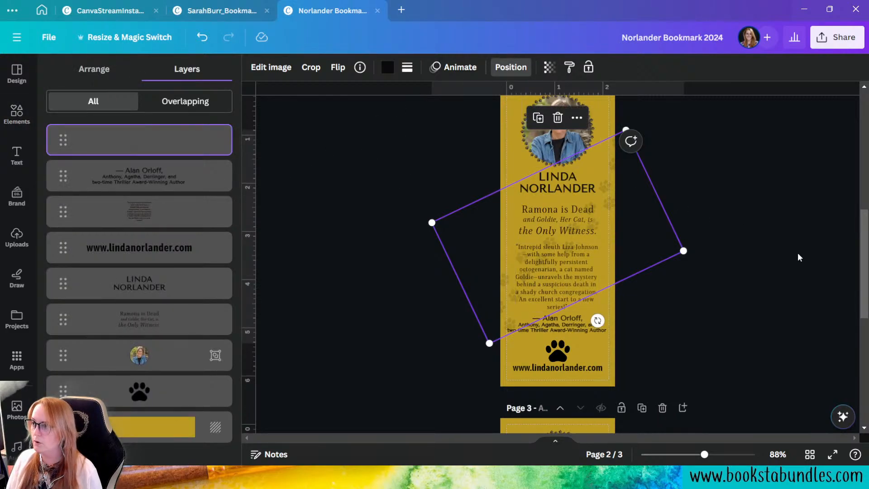
pyautogui.click(430, 168)
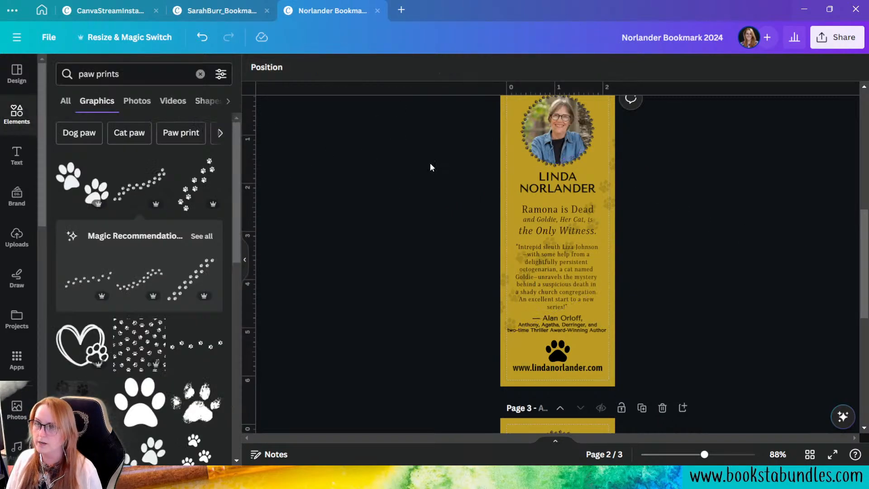
pyautogui.click(598, 165)
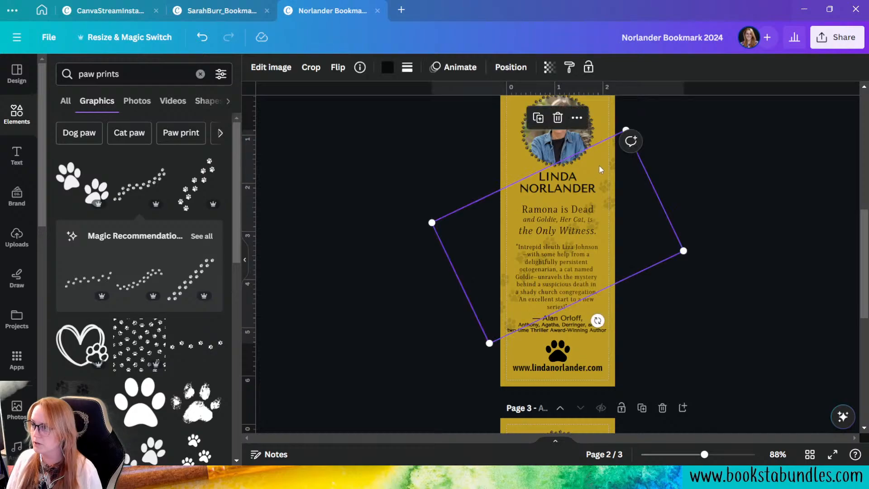
pyautogui.click(494, 69)
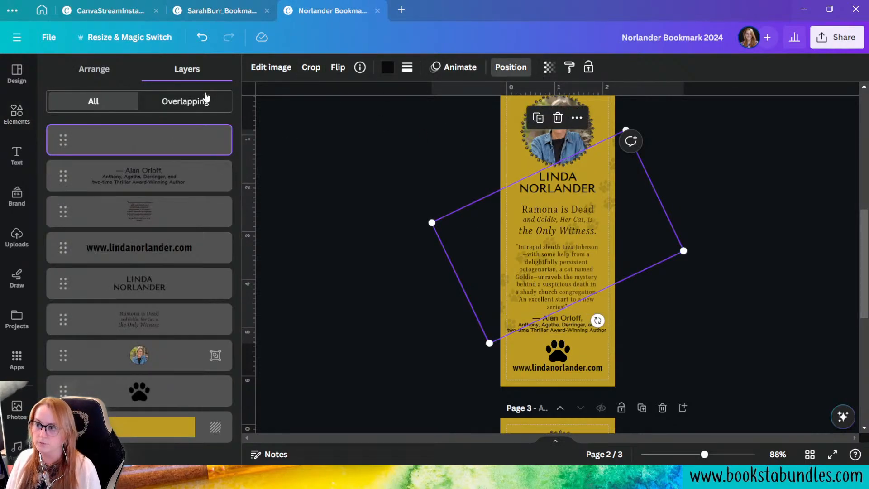
pyautogui.click(94, 72)
pyautogui.click(154, 119)
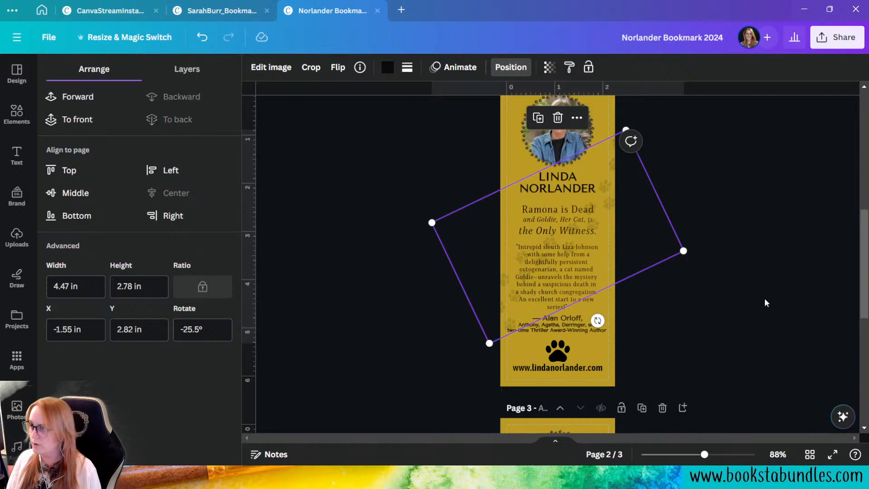
pyautogui.click(737, 340)
# Enlarge the page 2 paw-print trail up towards the portrait, shift it slightly right, and fine-tune its diagonal rotation.
pyautogui.scroll(2, 724, 258)
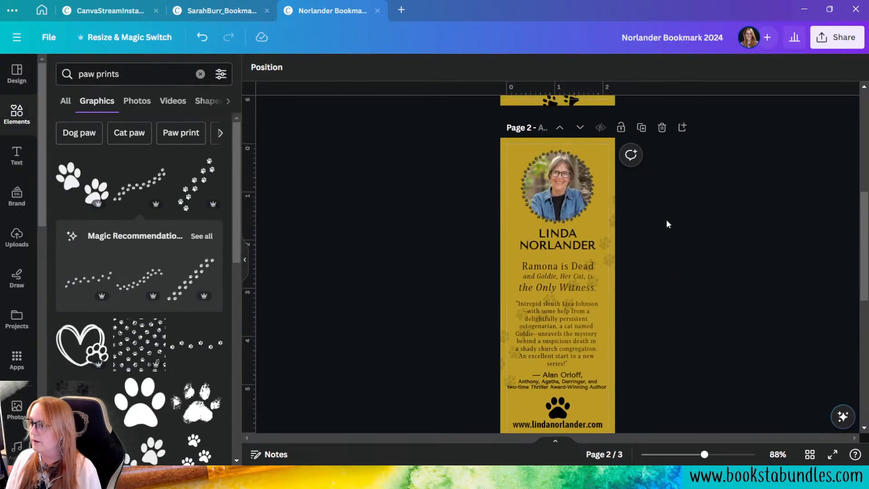
pyautogui.click(603, 199)
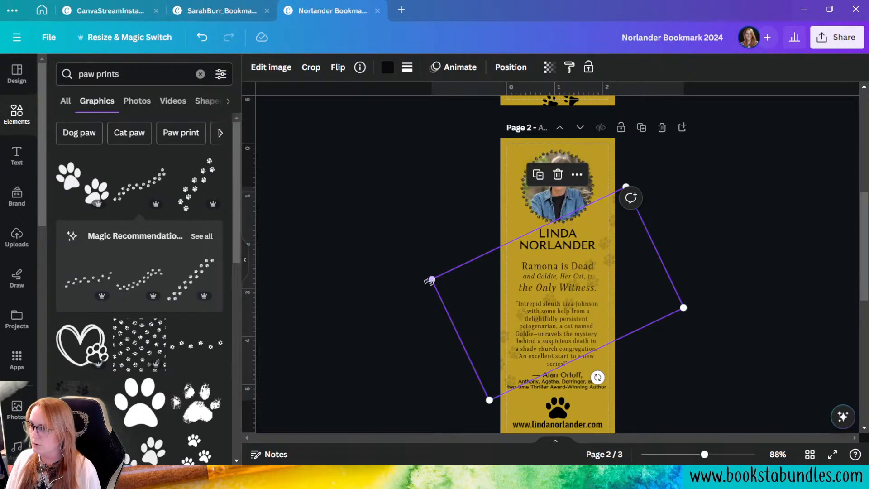
pyautogui.moveTo(428, 280); pyautogui.dragTo(389, 267)
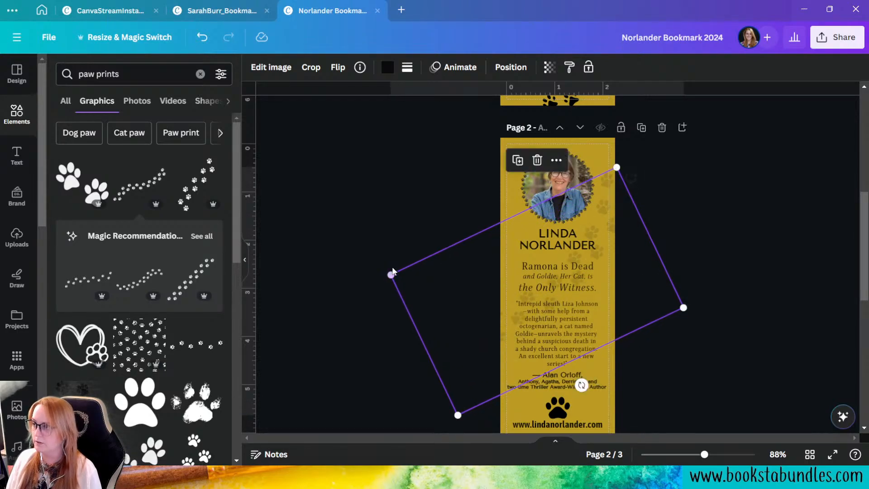
pyautogui.moveTo(450, 303); pyautogui.dragTo(456, 302)
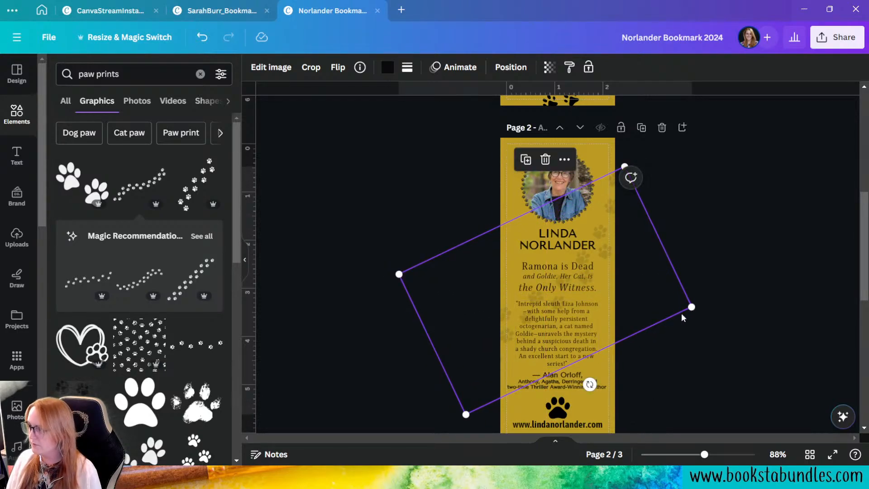
pyautogui.moveTo(589, 383); pyautogui.dragTo(586, 385)
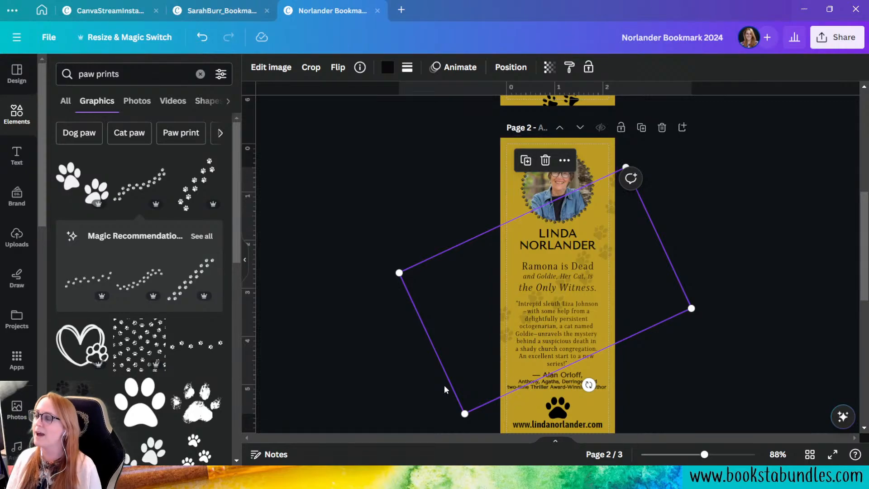
pyautogui.click(707, 369)
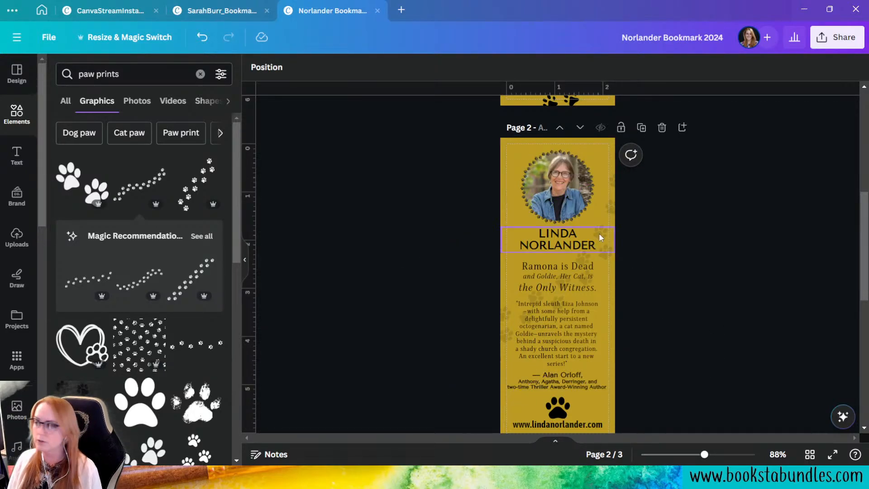
# Set the transparency of the page 2 paw-print trail to 11.
pyautogui.click(593, 183)
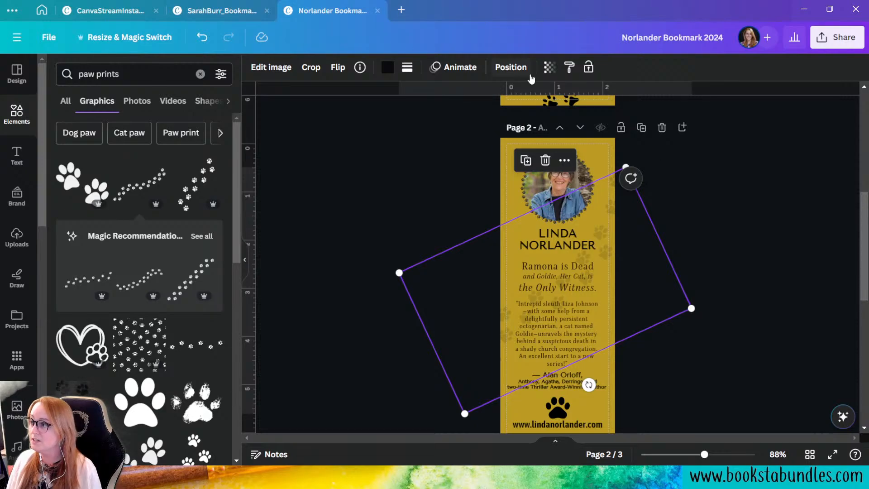
pyautogui.click(548, 68)
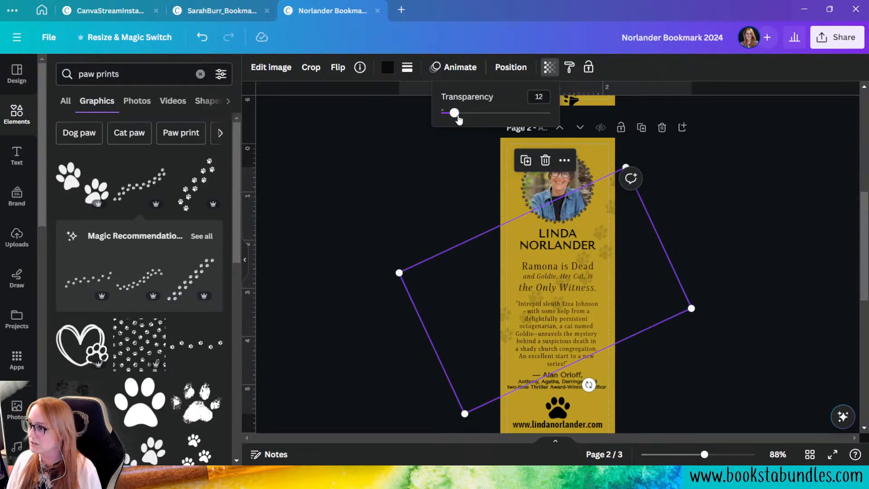
pyautogui.moveTo(457, 116); pyautogui.dragTo(454, 116)
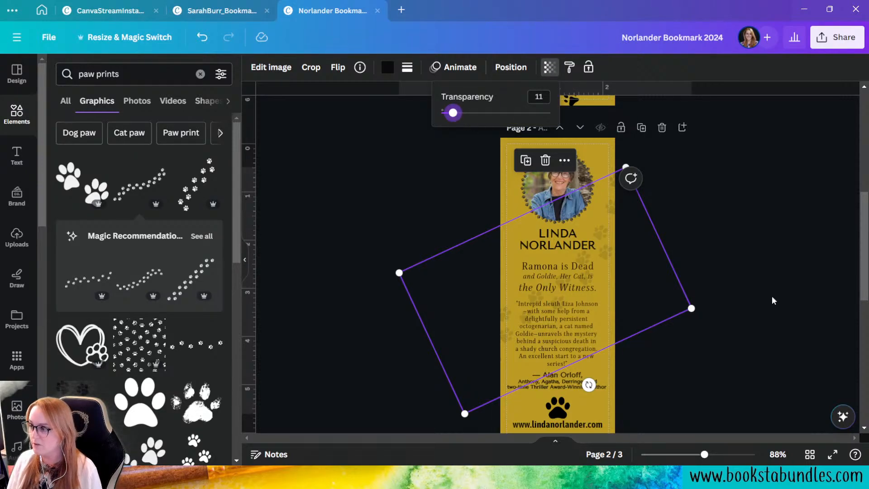
pyautogui.click(723, 264)
pyautogui.click(726, 265)
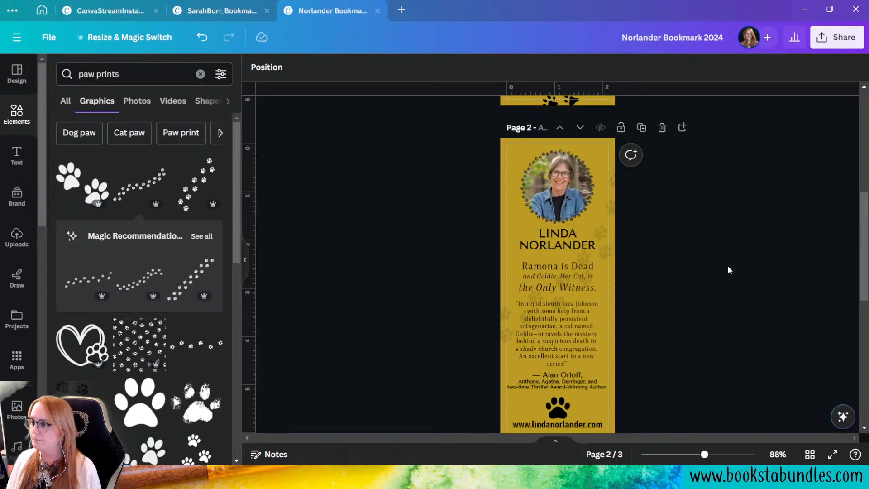
# Review the front page and both back versions, comparing their paw-print trails and overall layout.
pyautogui.scroll(-8, 727, 266)
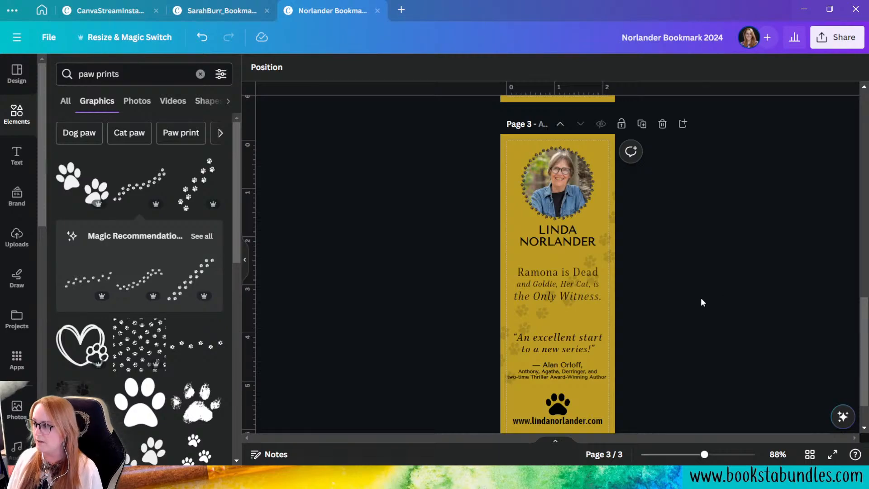
pyautogui.scroll(-2, 696, 297)
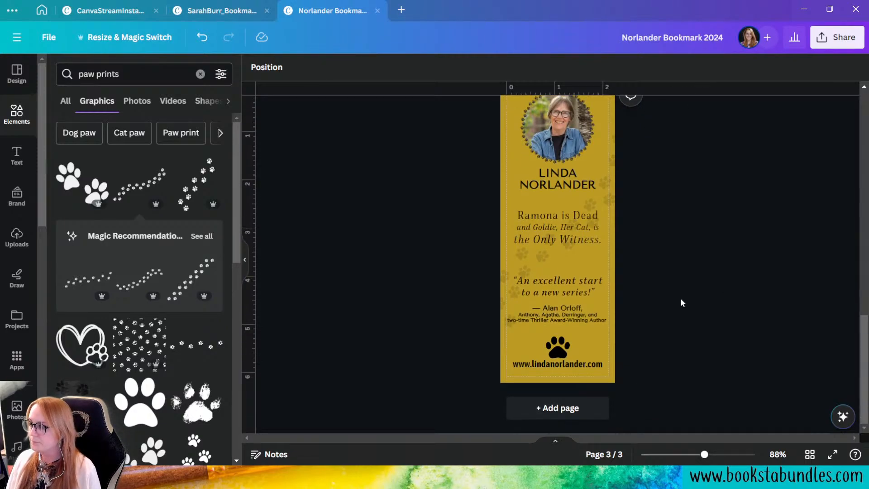
pyautogui.scroll(8, 720, 317)
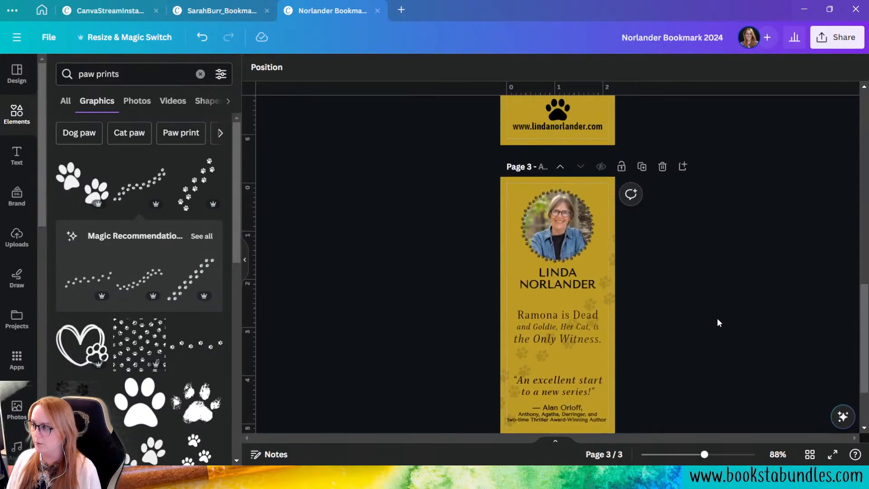
pyautogui.scroll(7, 722, 280)
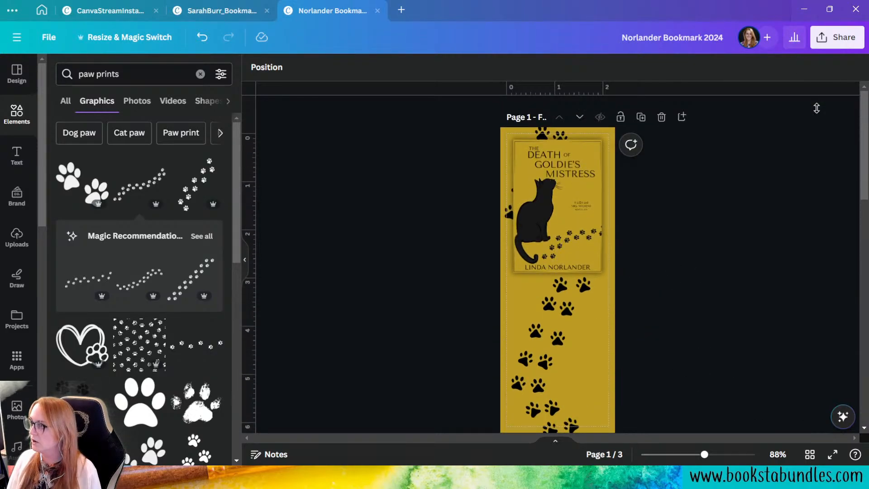
pyautogui.scroll(-4, 800, 170)
pyautogui.click(602, 245)
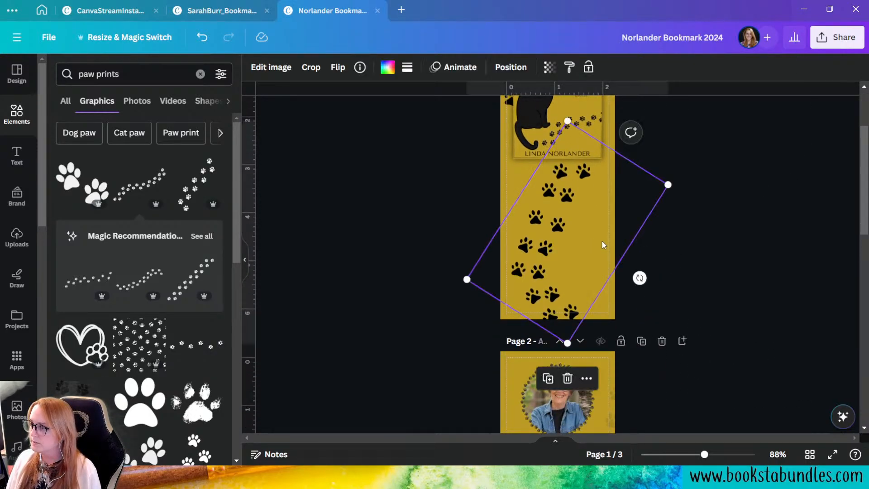
pyautogui.click(736, 320)
pyautogui.scroll(-1, 736, 319)
pyautogui.scroll(5, 736, 317)
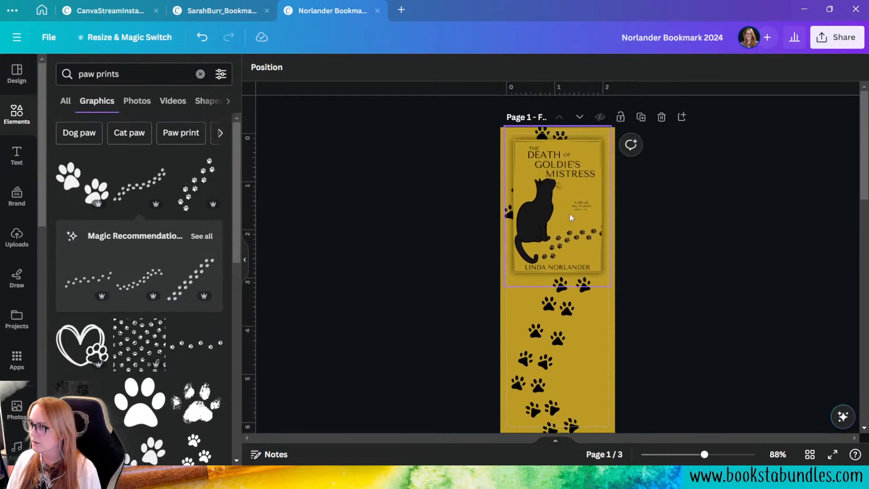
pyautogui.scroll(-5, 688, 377)
pyautogui.click(587, 209)
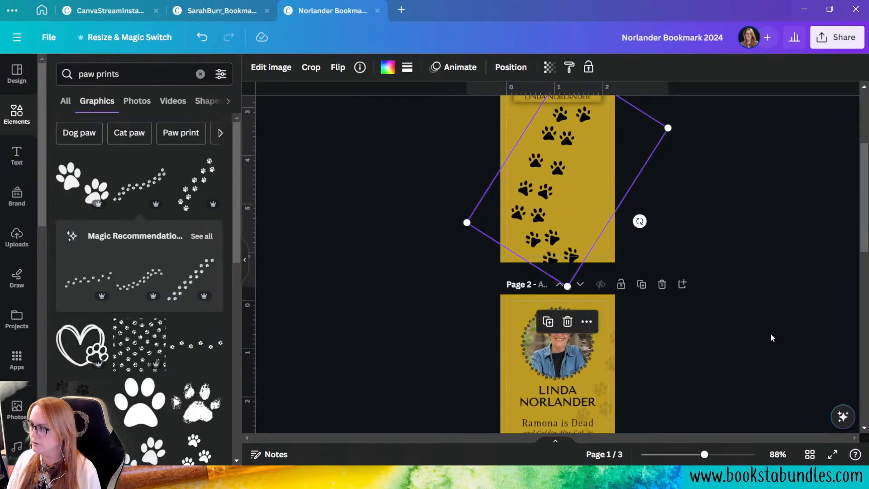
pyautogui.scroll(-3, 771, 337)
pyautogui.scroll(-5, 644, 356)
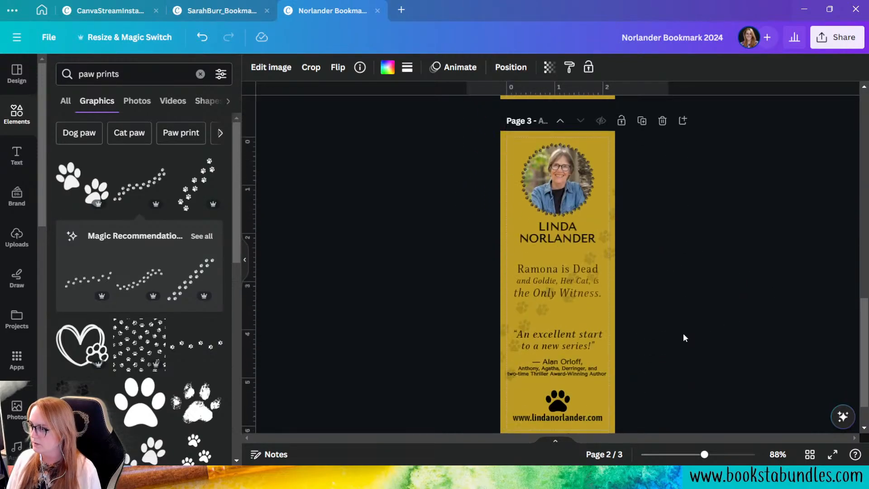
pyautogui.scroll(-1, 683, 338)
pyautogui.scroll(10, 672, 334)
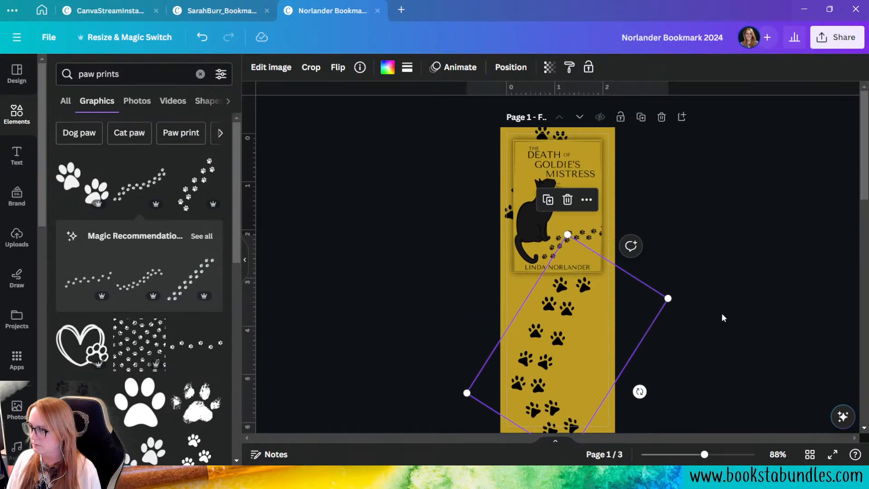
pyautogui.scroll(-3, 719, 312)
pyautogui.click(727, 295)
pyautogui.scroll(3, 634, 248)
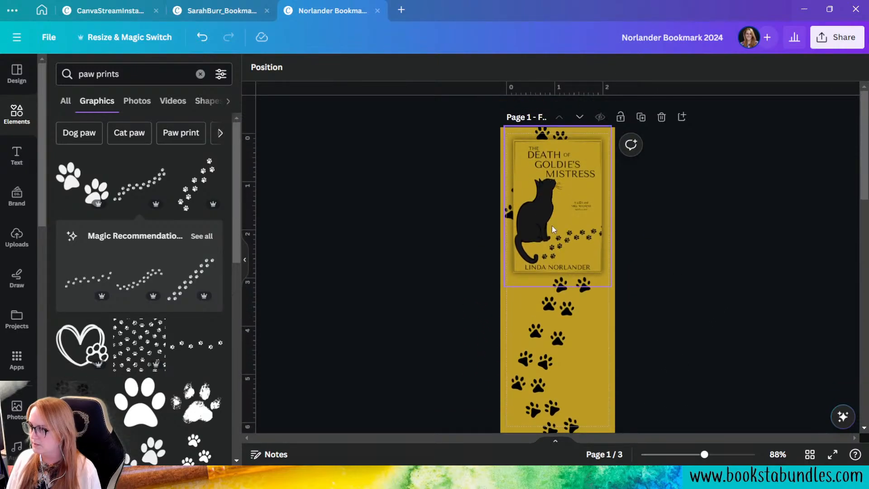
# Insert the "The Death of Goldie's Mistress" cover from the 2024 BookstaBundles Clients folder and place it on the front page's lower half.
pyautogui.scroll(-5, 27, 389)
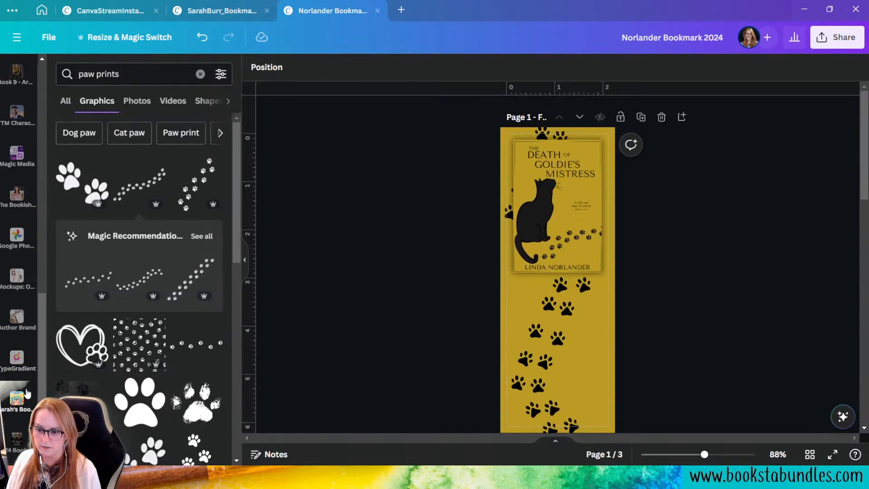
pyautogui.click(16, 438)
pyautogui.scroll(-2, 653, 335)
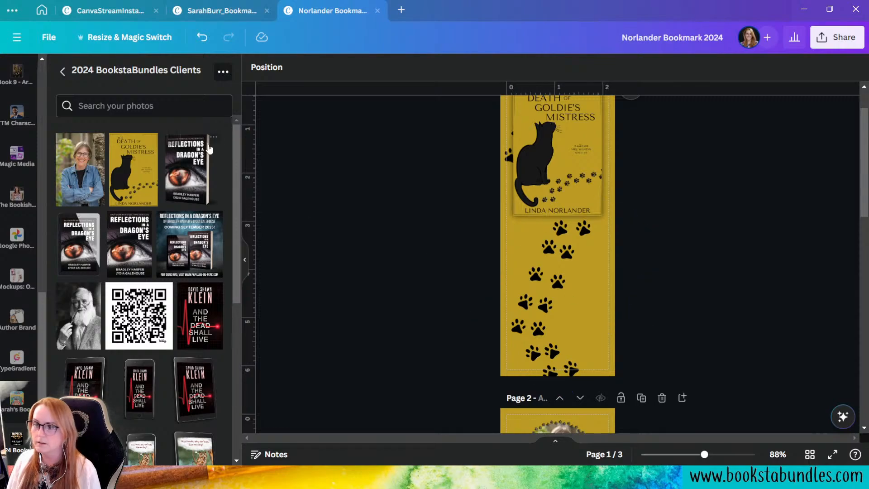
pyautogui.click(142, 172)
pyautogui.moveTo(575, 204); pyautogui.dragTo(565, 267)
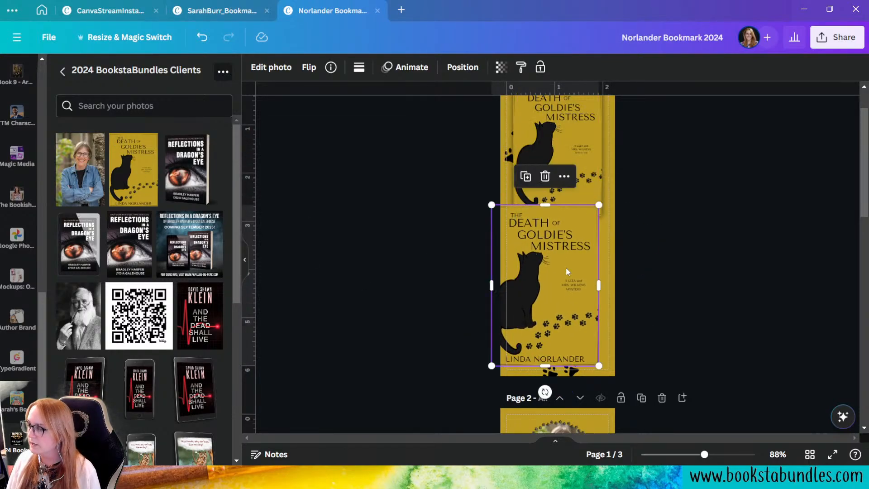
# Shift the inserted cover to fit within the bookmark's width and extract its lettering as editable text with Grab Text.
pyautogui.click(271, 67)
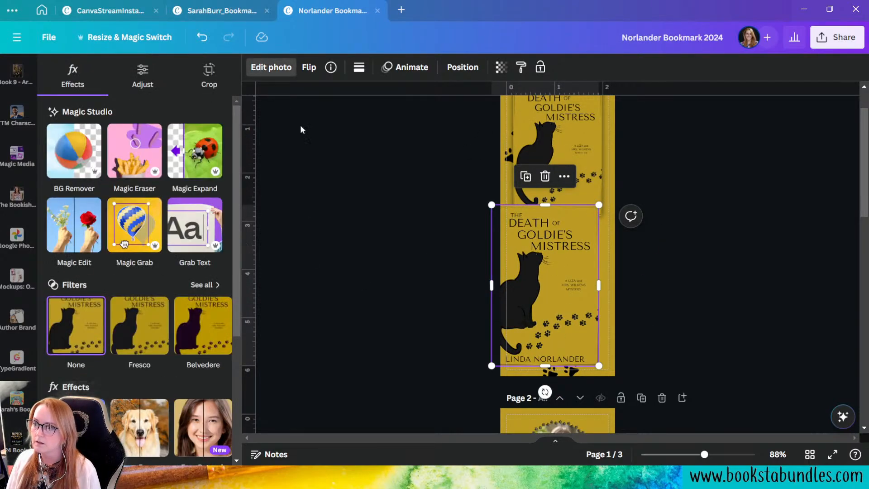
pyautogui.moveTo(519, 306); pyautogui.dragTo(529, 310)
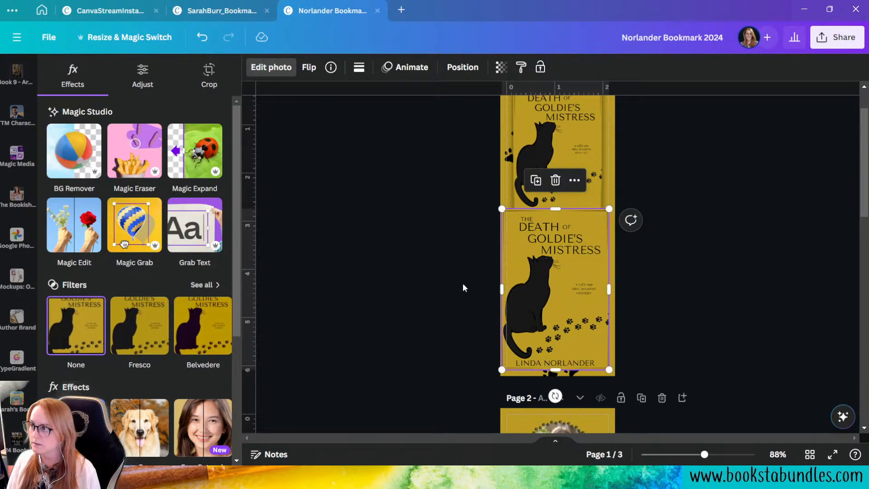
pyautogui.click(189, 239)
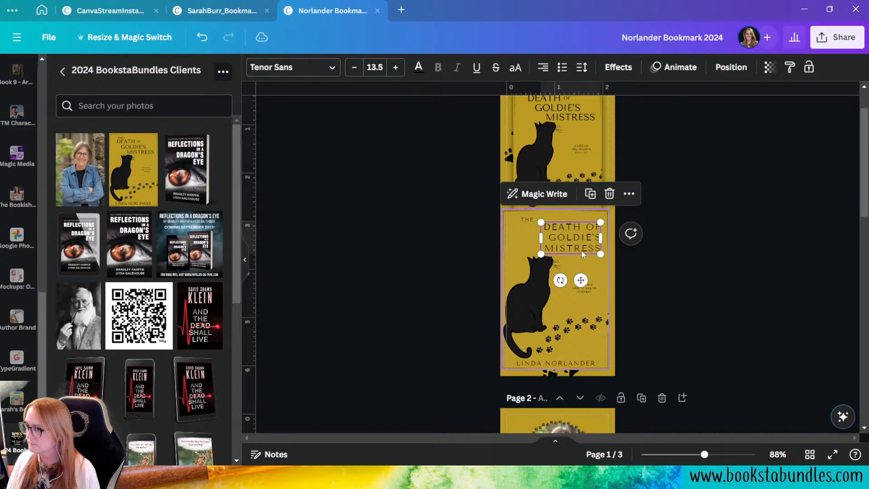
# Delete the extracted title lettering, the enlarged cover image behind it and the extracted author name from the front page.
pyautogui.press('Delete')
pyautogui.press('Delete')
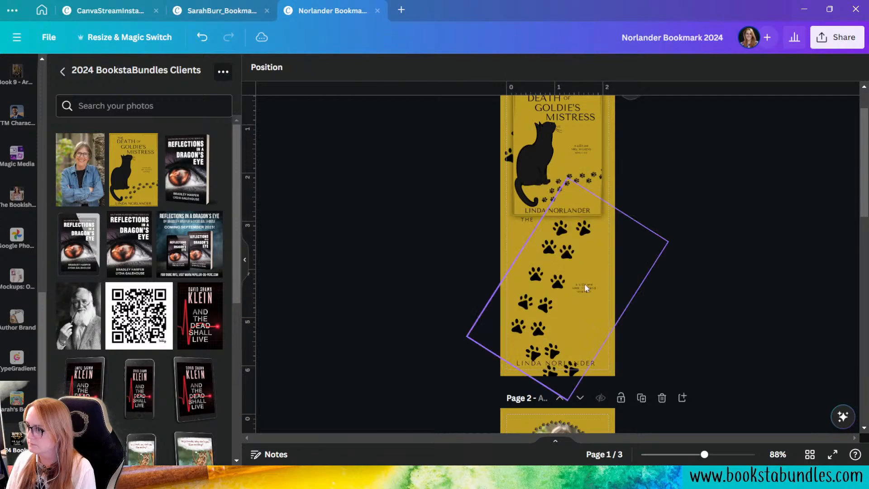
pyautogui.click(535, 366)
pyautogui.press('Delete')
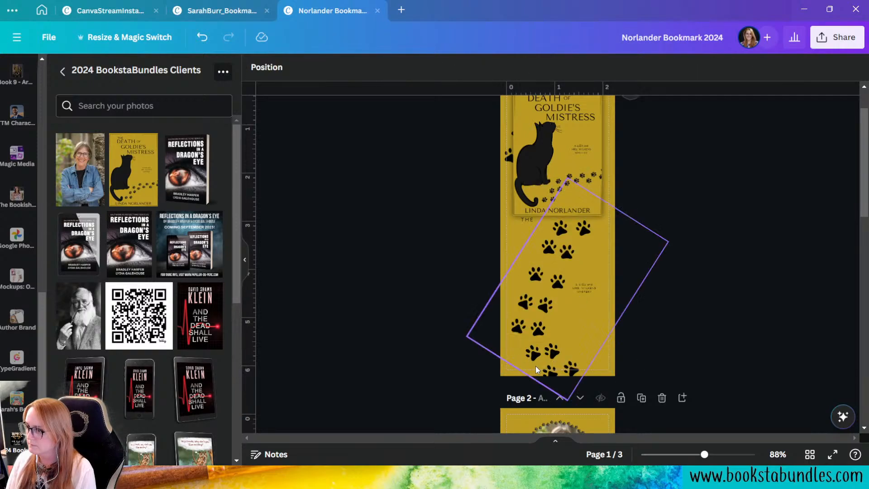
# Enlarge the "A LIZA and MRS. WILKENS MYSTERY" text to size 9.3 and place it beside the paw prints on the front's lower right.
pyautogui.click(596, 292)
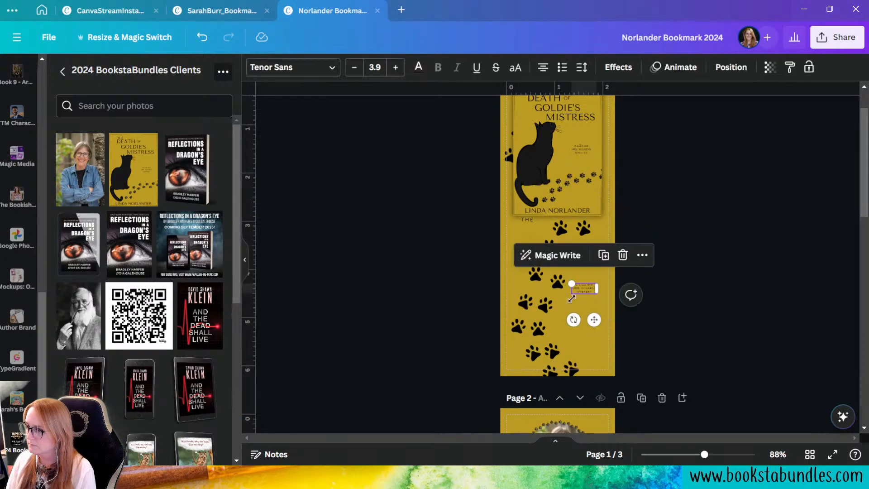
pyautogui.moveTo(562, 298); pyautogui.dragTo(578, 326)
pyautogui.click(768, 332)
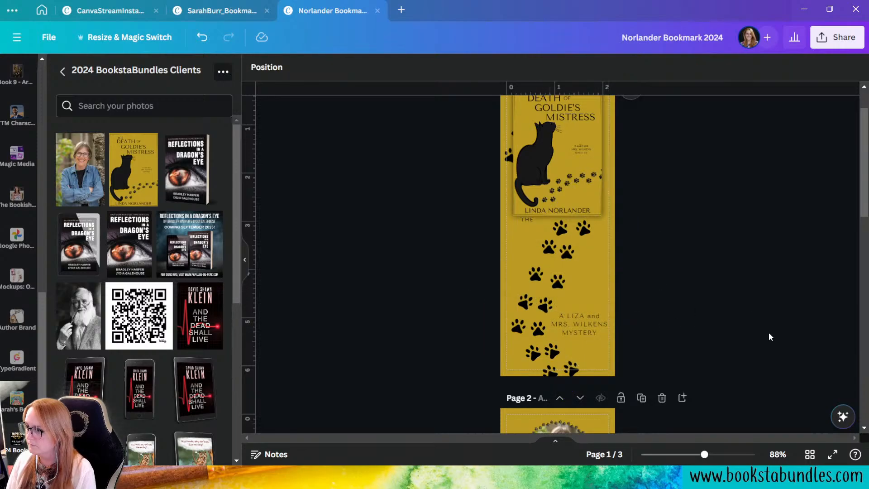
# Delete the leftover "THE" text layer from the front page, keeping the series text.
pyautogui.click(270, 68)
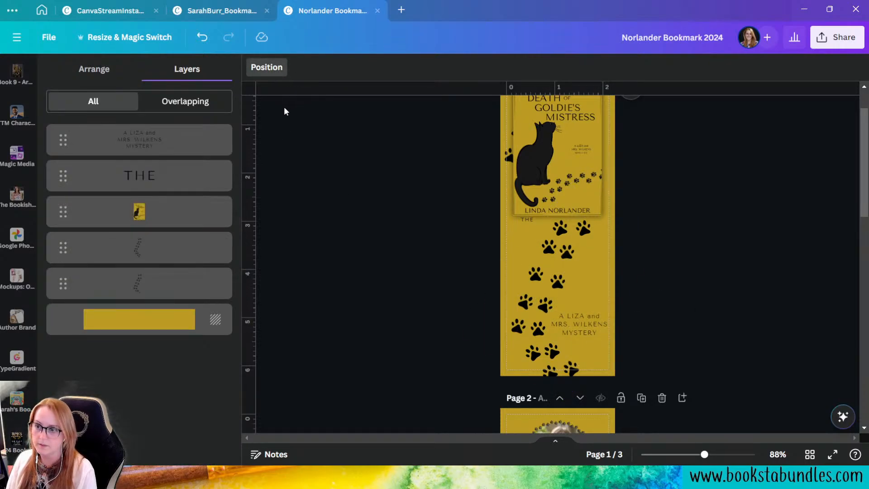
pyautogui.click(177, 187)
pyautogui.press('Delete')
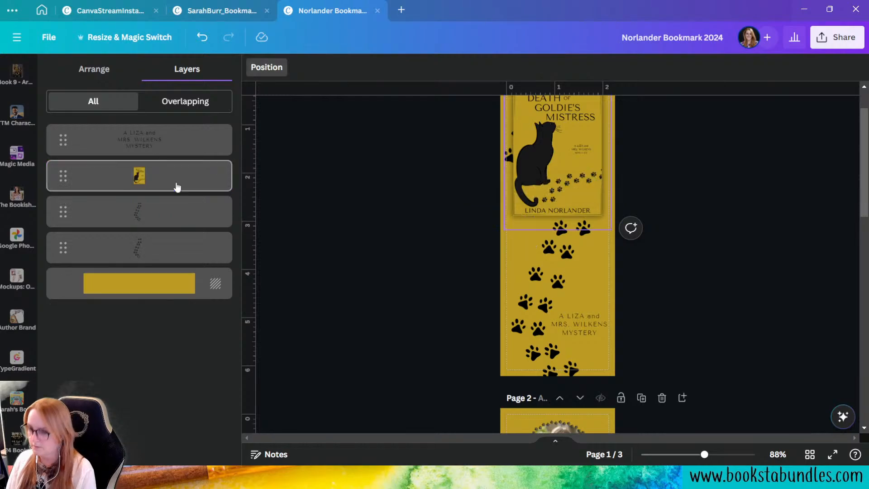
pyautogui.moveTo(194, 149); pyautogui.dragTo(190, 190)
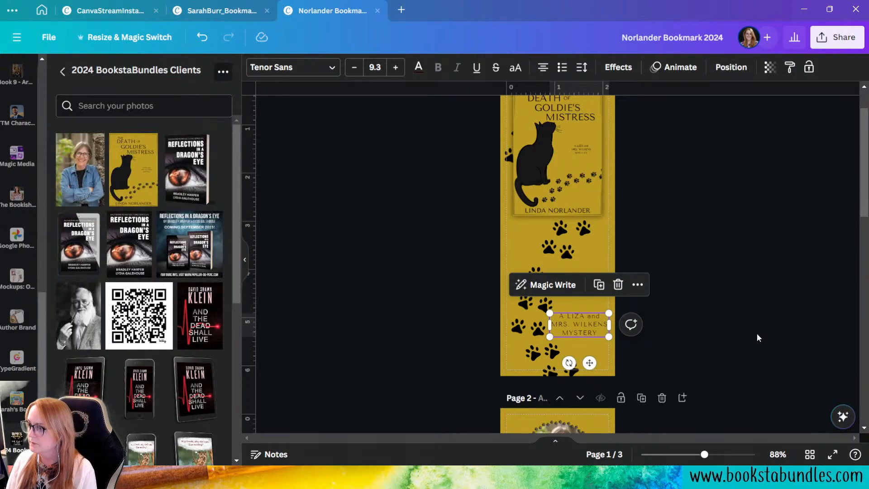
pyautogui.click(757, 335)
# Check all three bookmark pages and set up the download as PDF Print with the CMYK color profile.
pyautogui.scroll(2, 750, 335)
pyautogui.scroll(-7, 719, 233)
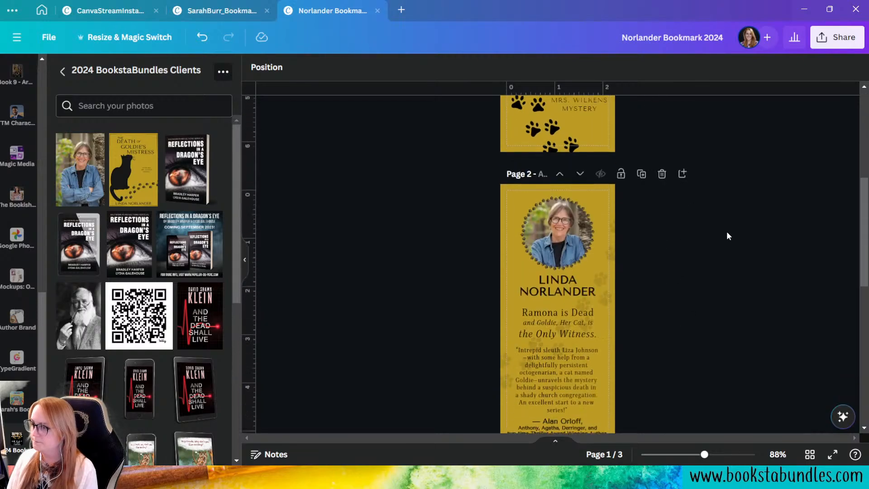
pyautogui.scroll(-5, 726, 234)
pyautogui.scroll(-6, 726, 234)
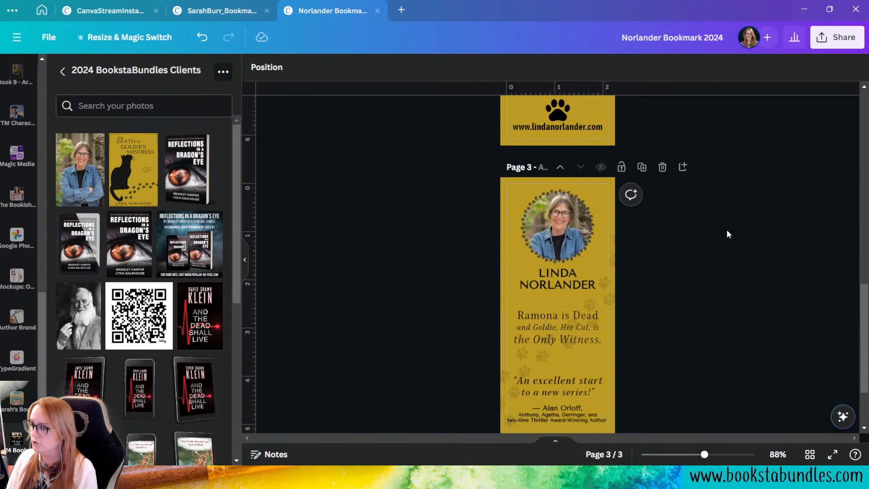
pyautogui.scroll(12, 724, 224)
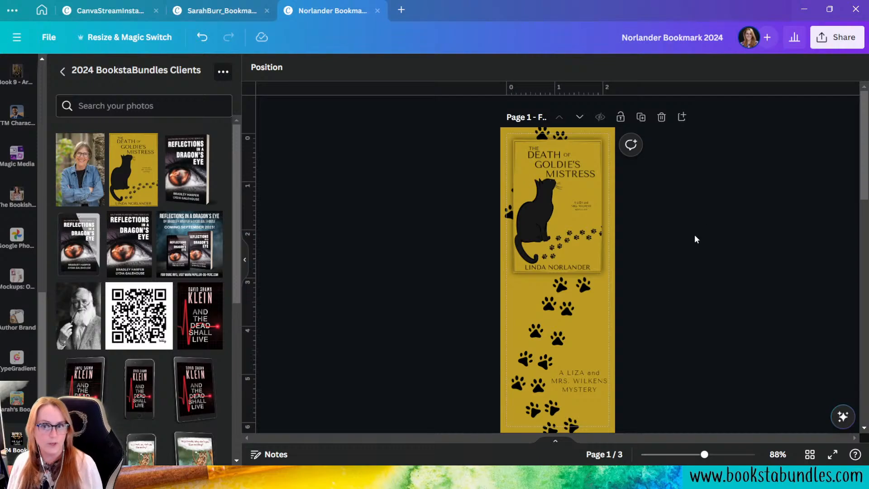
pyautogui.click(840, 40)
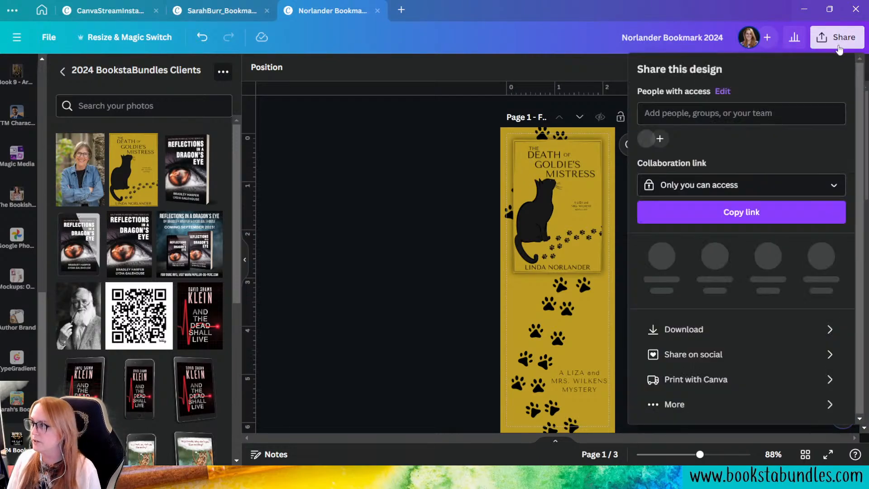
pyautogui.click(761, 324)
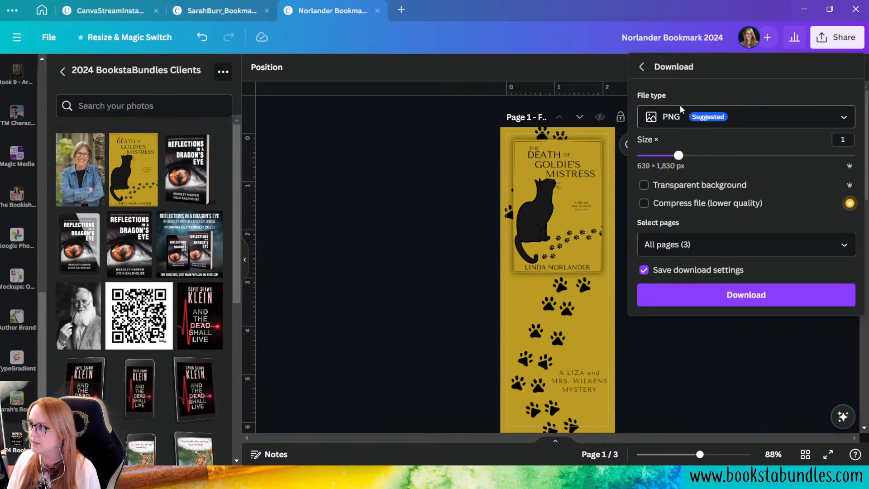
pyautogui.click(680, 116)
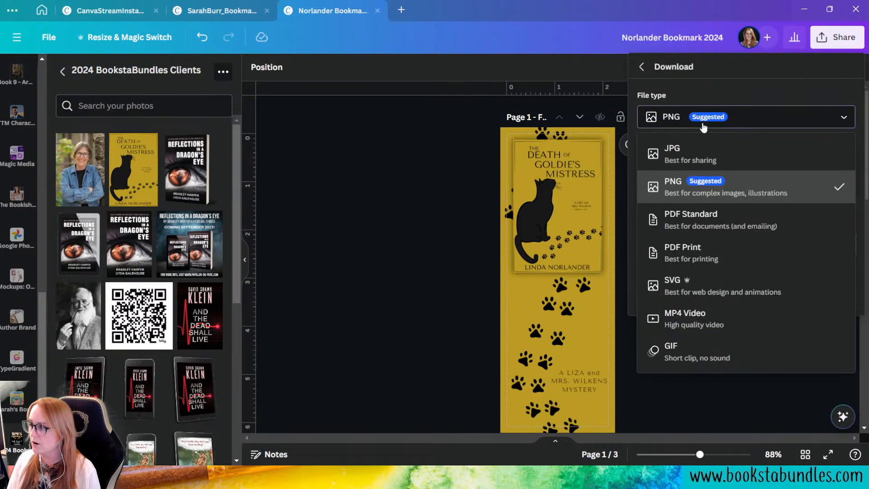
pyautogui.click(679, 260)
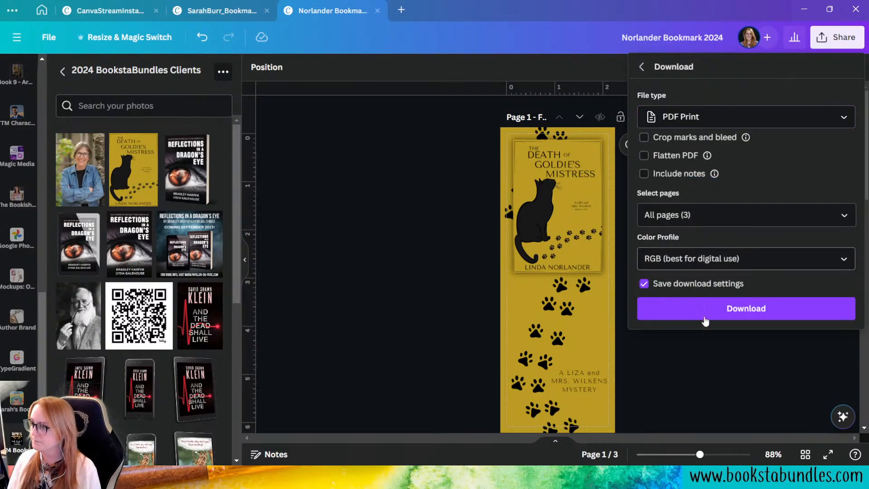
pyautogui.click(748, 258)
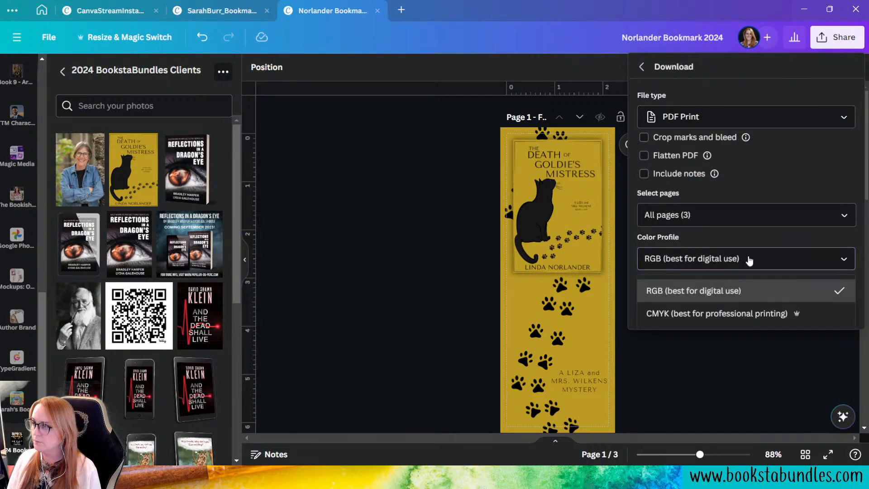
pyautogui.click(664, 323)
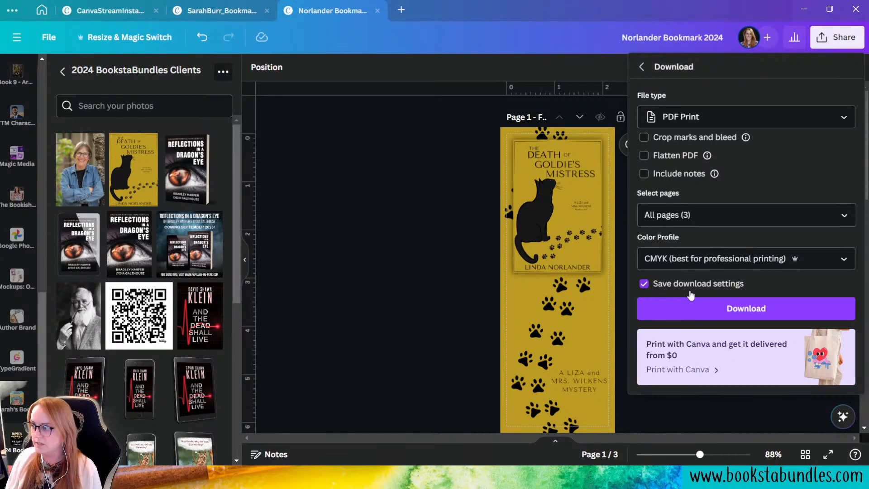
# Keep CMYK as the color profile and enable crop marks and bleed plus Flatten PDF for the print download.
pyautogui.click(760, 265)
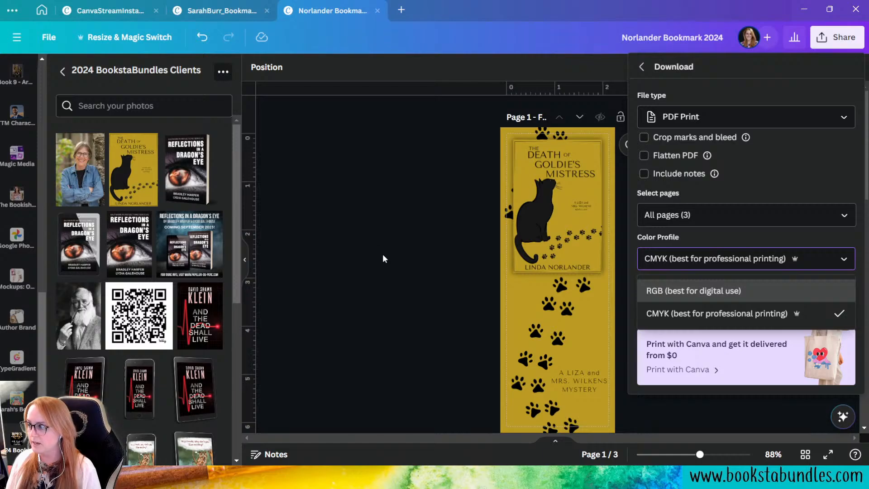
pyautogui.click(696, 312)
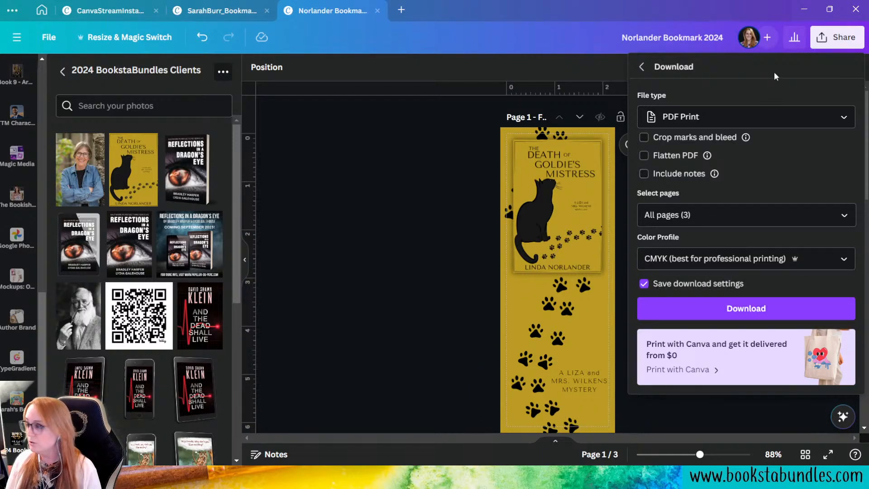
pyautogui.click(691, 143)
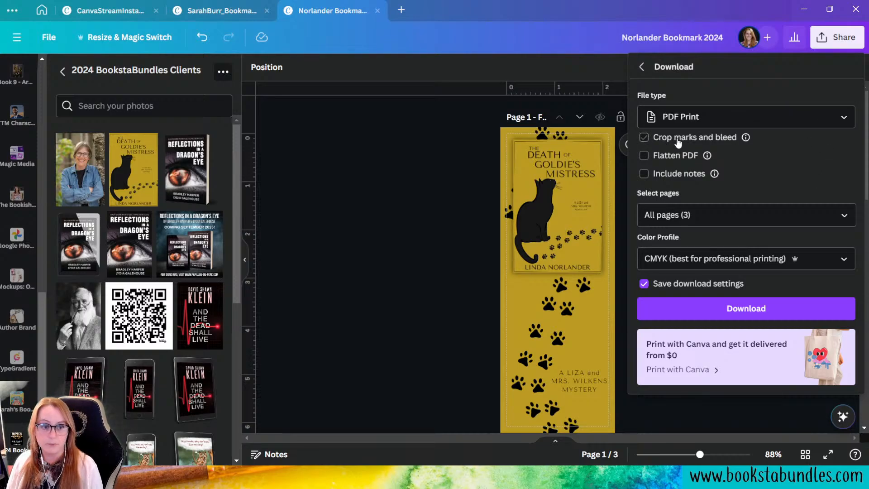
pyautogui.click(707, 143)
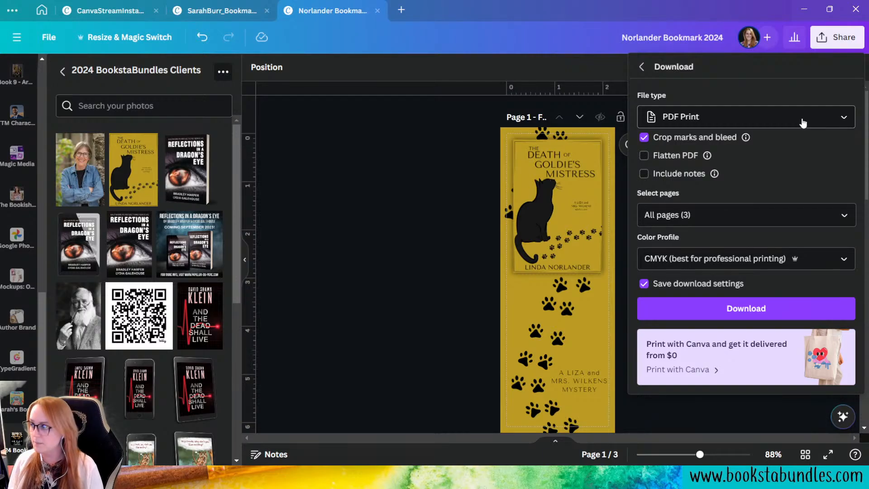
pyautogui.moveTo(710, 155)
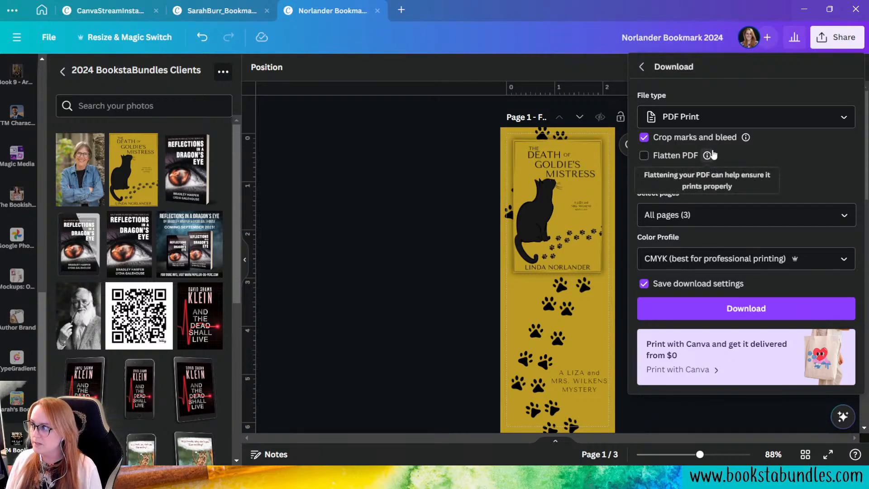
pyautogui.click(673, 156)
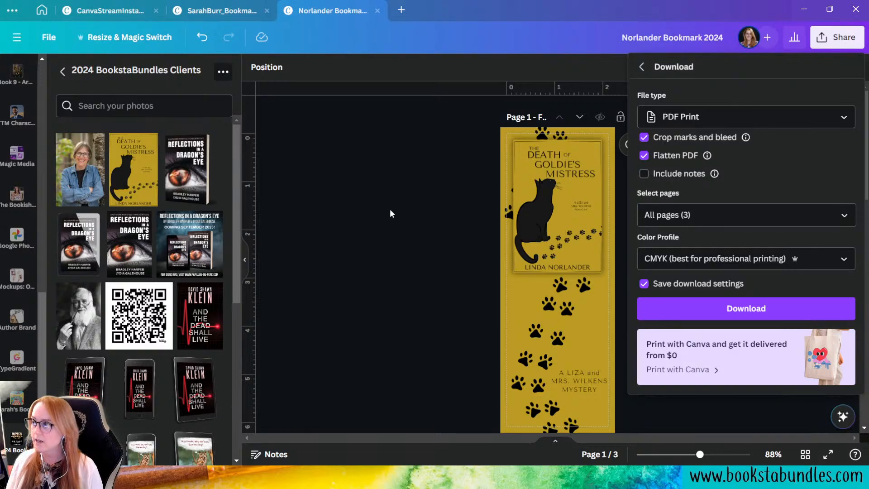
pyautogui.moveTo(707, 156)
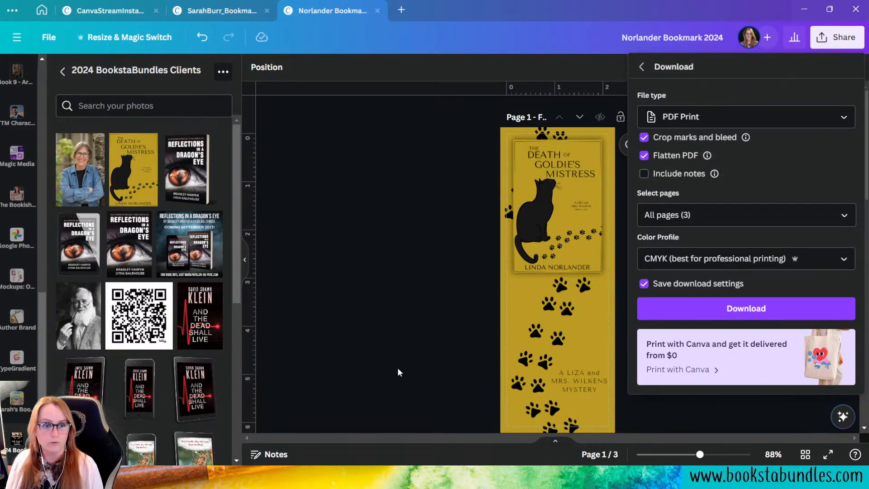
pyautogui.click(416, 362)
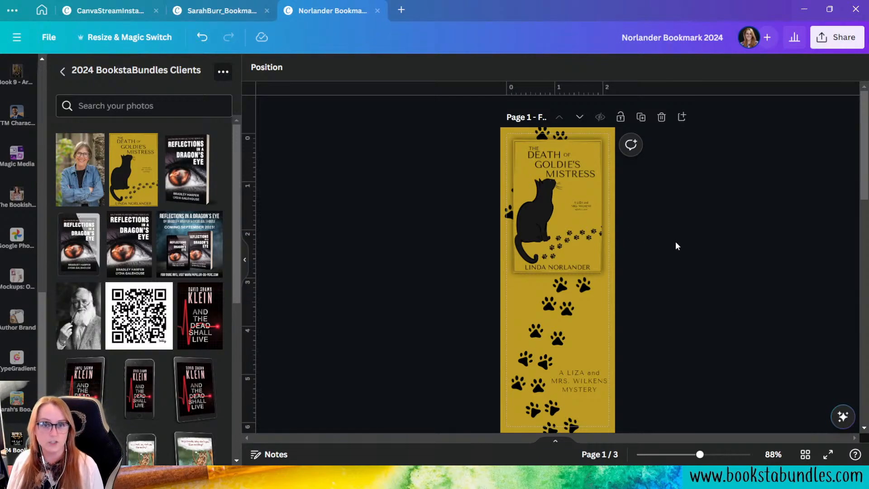
# Review the lower front page and both alternative back pages, comparing their quotes and layout.
pyautogui.scroll(-7, 675, 244)
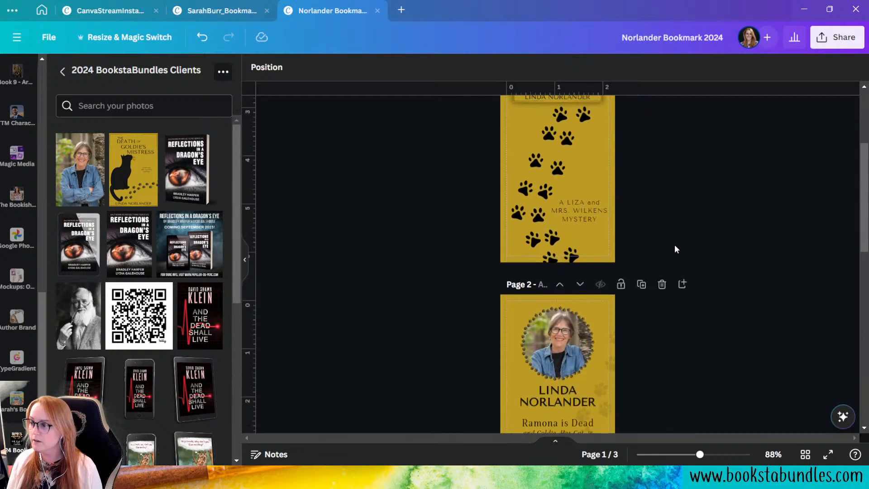
pyautogui.scroll(-1, 684, 236)
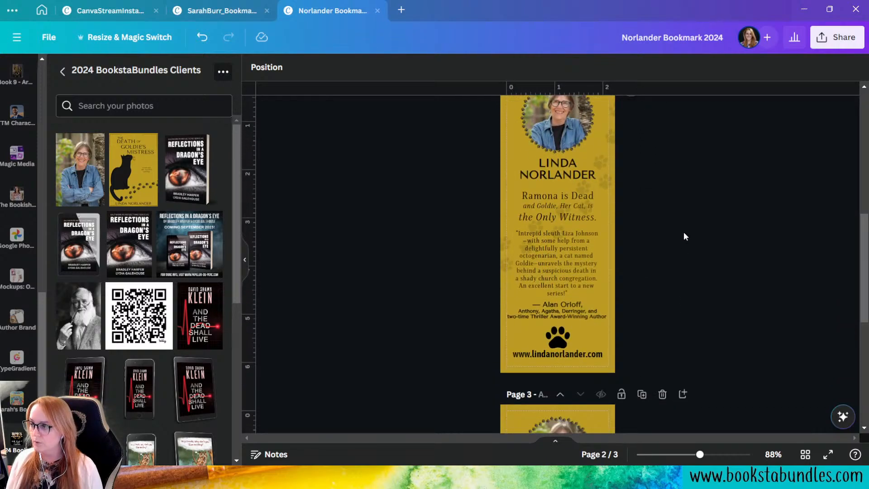
pyautogui.scroll(1, 683, 235)
pyautogui.scroll(-2, 684, 237)
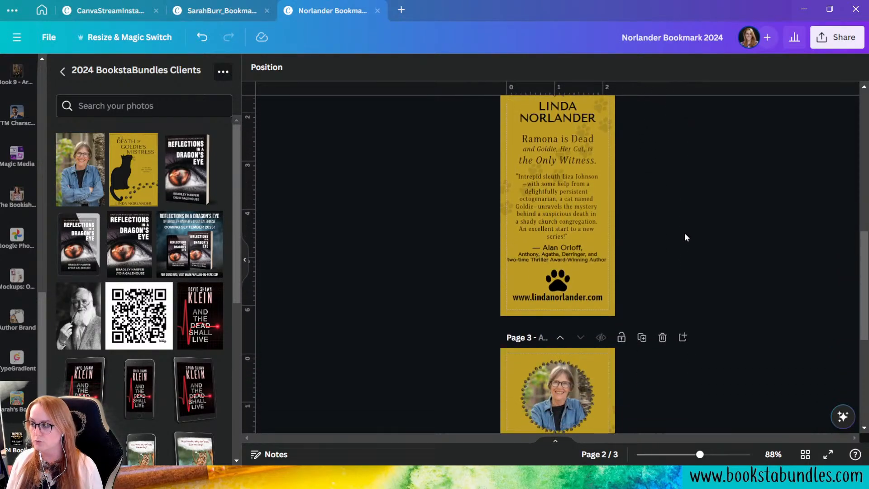
pyautogui.scroll(-5, 686, 239)
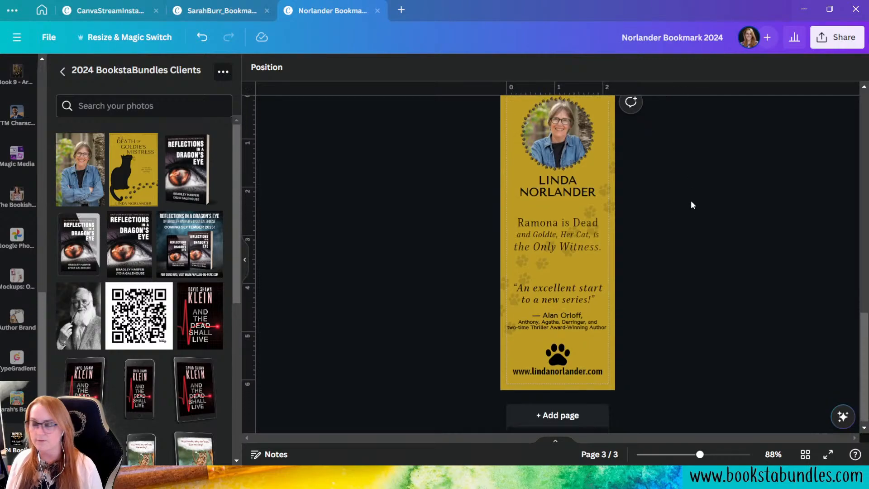